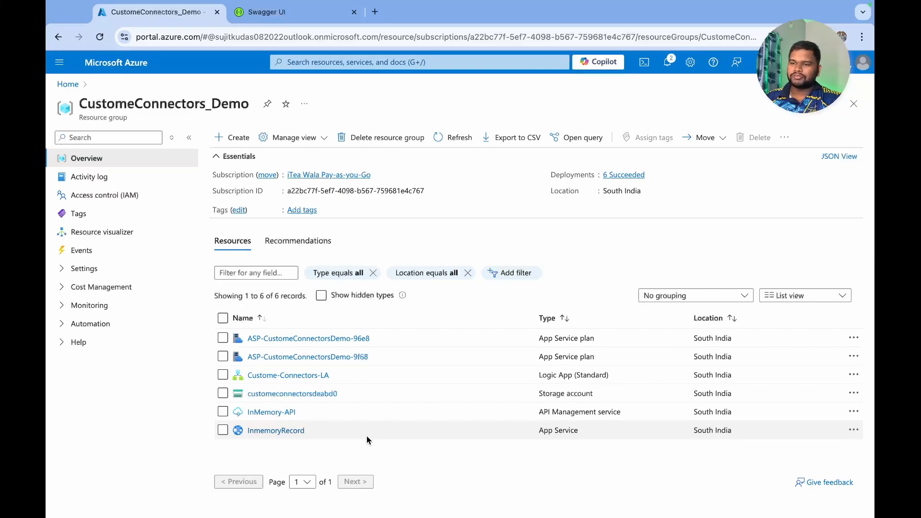
# Switch from the Azure Portal desktop space to the full-screen Postman workspace.
pyautogui.hotkey('ctrl', 'Left')
# Re-send Get All Employees and highlight the returned employee's fields.
pyautogui.click(166, 98)
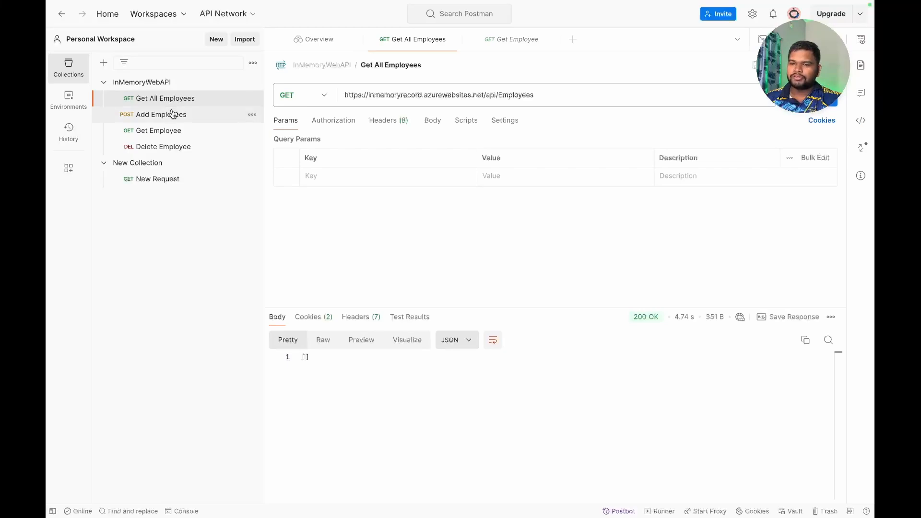
pyautogui.click(815, 95)
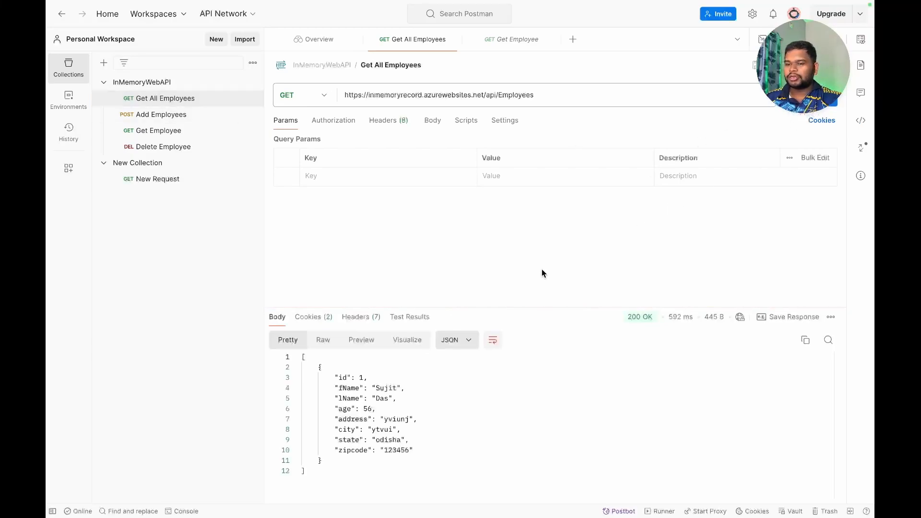
pyautogui.moveTo(338, 374); pyautogui.dragTo(379, 447)
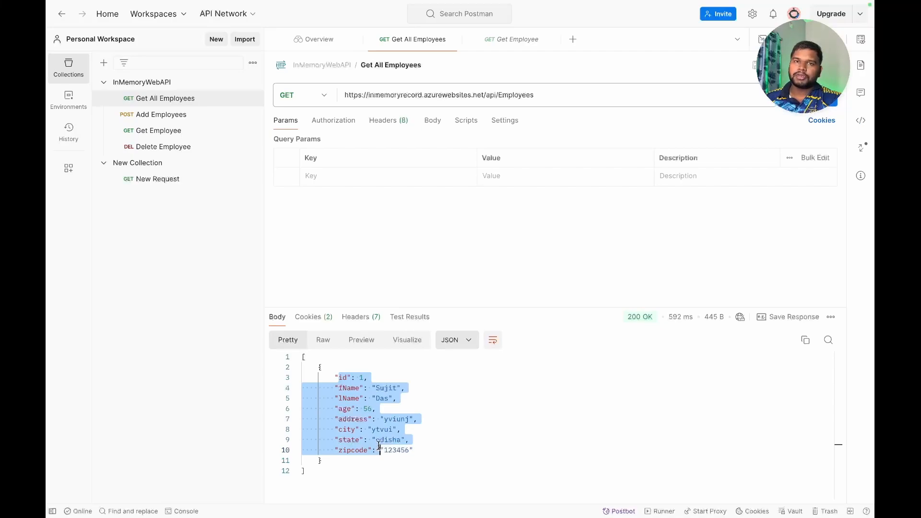
pyautogui.click(424, 456)
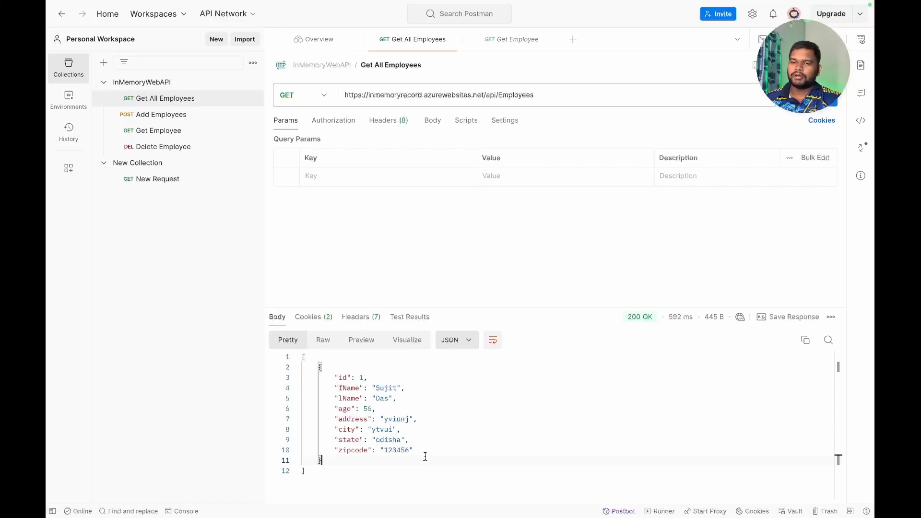
# Send the Add Employees request to add an employee with id 2.
pyautogui.click(164, 115)
pyautogui.click(409, 245)
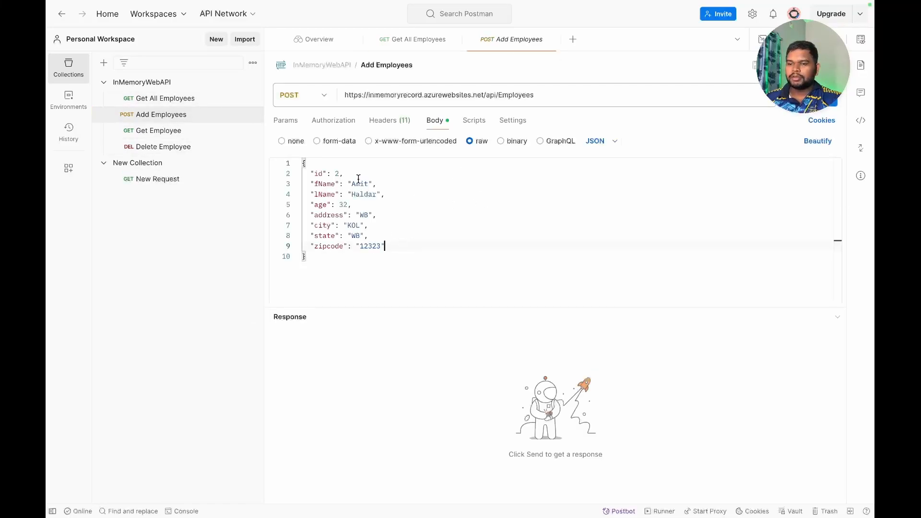
pyautogui.click(813, 95)
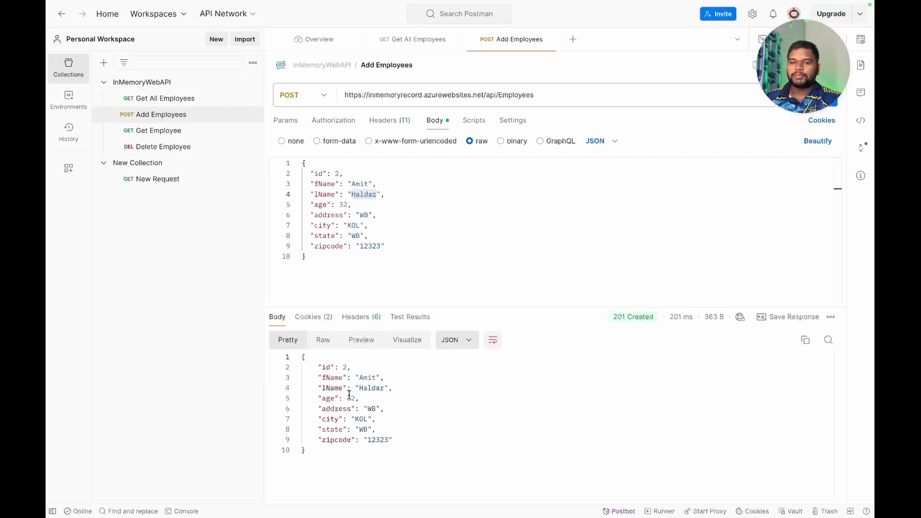
# Re-send Get All Employees to confirm both records return, then open Get Employee.
pyautogui.click(175, 100)
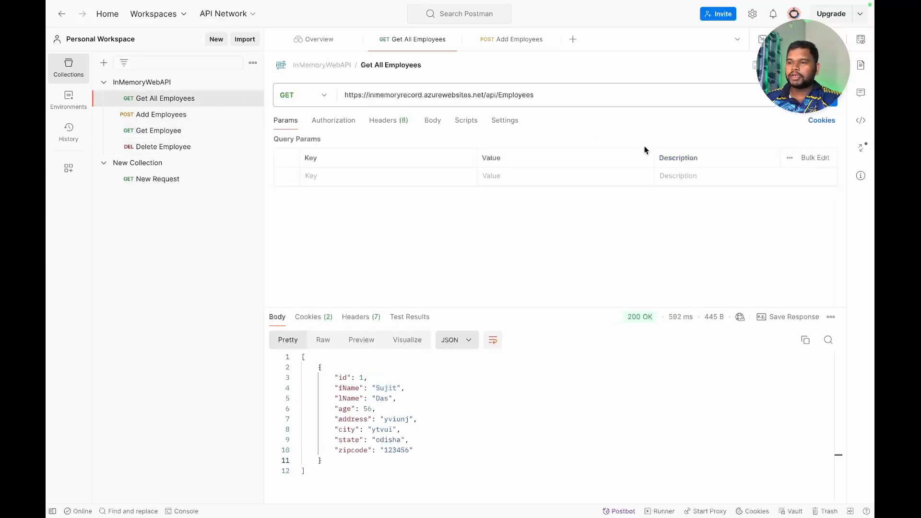
pyautogui.click(813, 95)
pyautogui.scroll(-3, 422, 462)
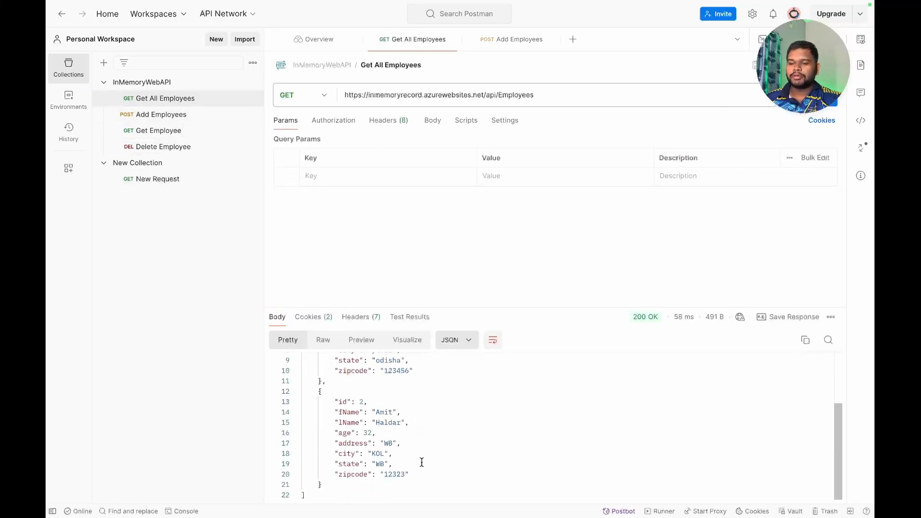
pyautogui.scroll(3, 421, 462)
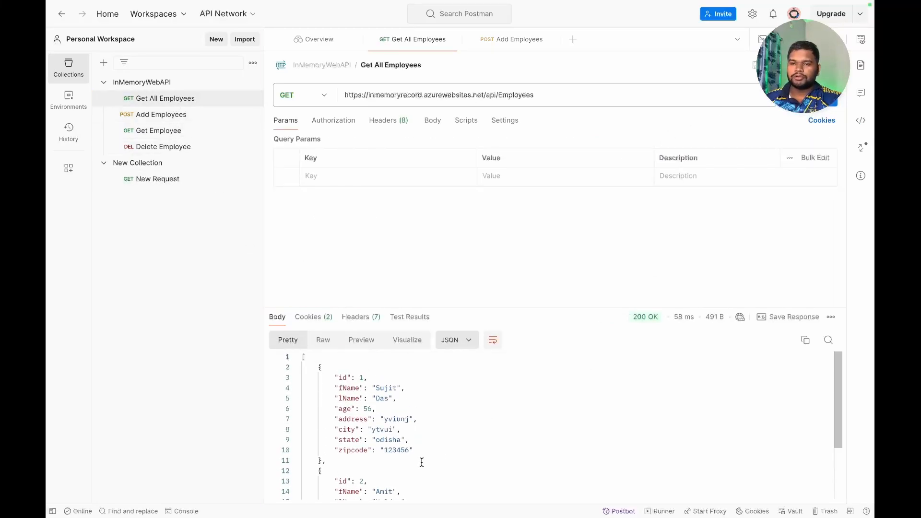
pyautogui.click(164, 133)
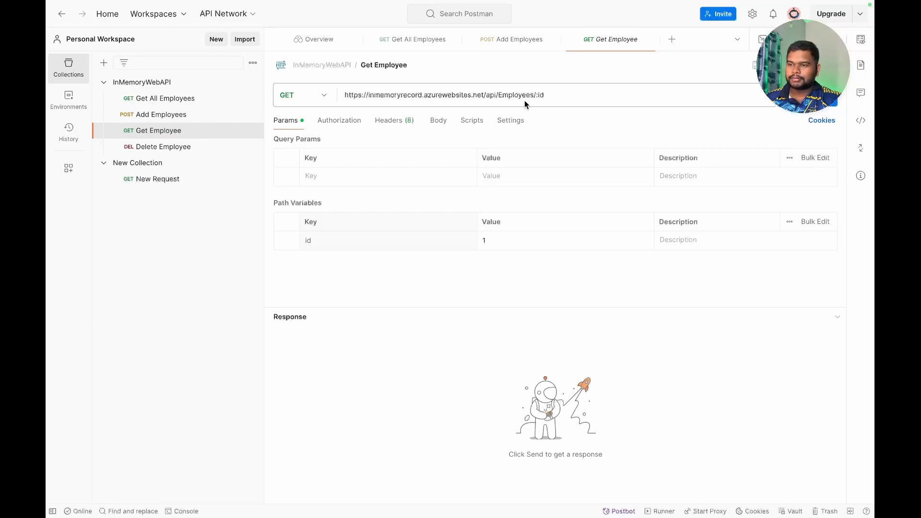
# Fetch employees 1 and 2 individually by setting the Get Employee id variable.
pyautogui.click(556, 98)
pyautogui.click(494, 240)
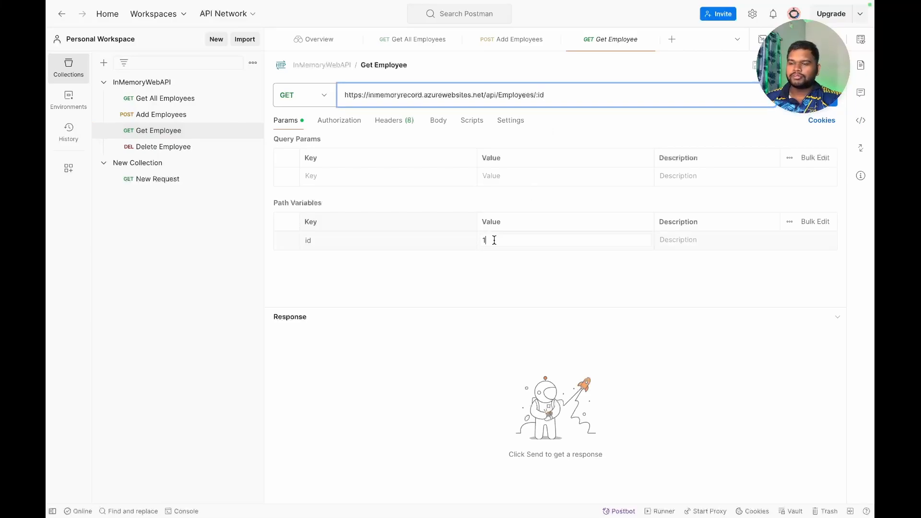
pyautogui.click(798, 103)
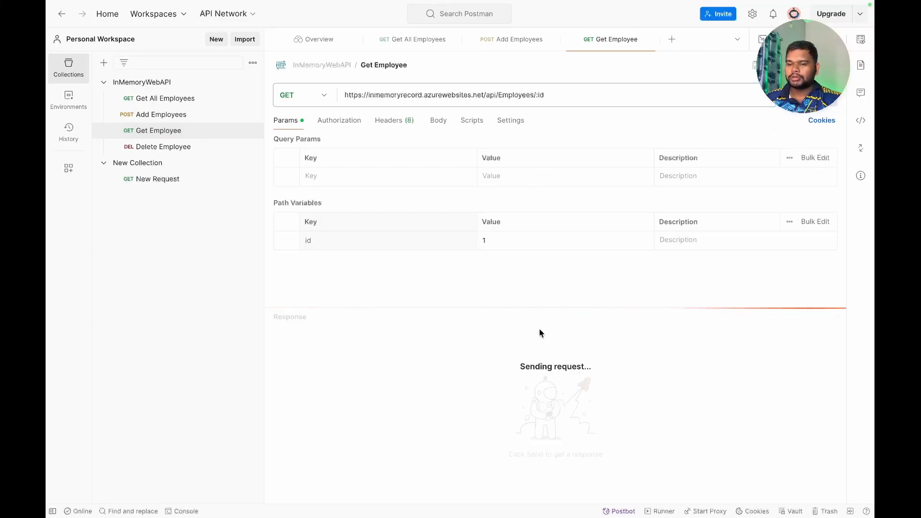
pyautogui.click(502, 243)
pyautogui.press('BackSpace')
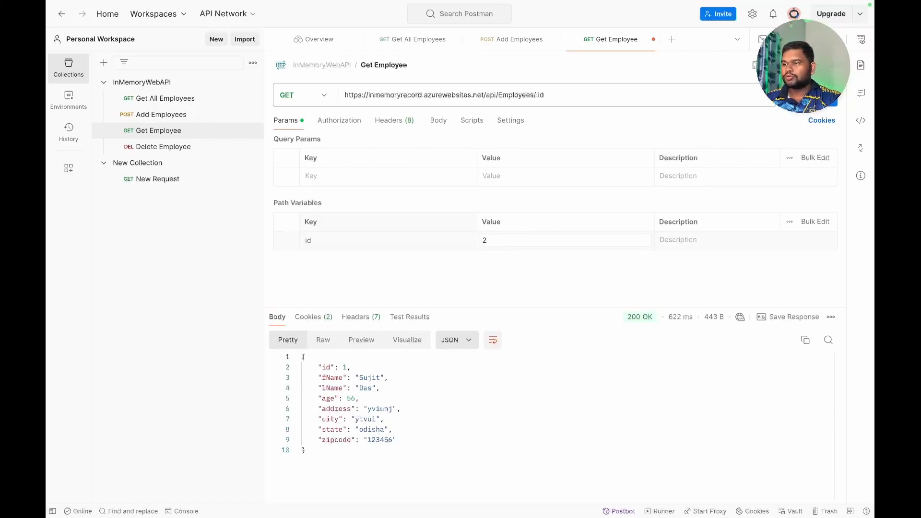
pyautogui.press('Return')
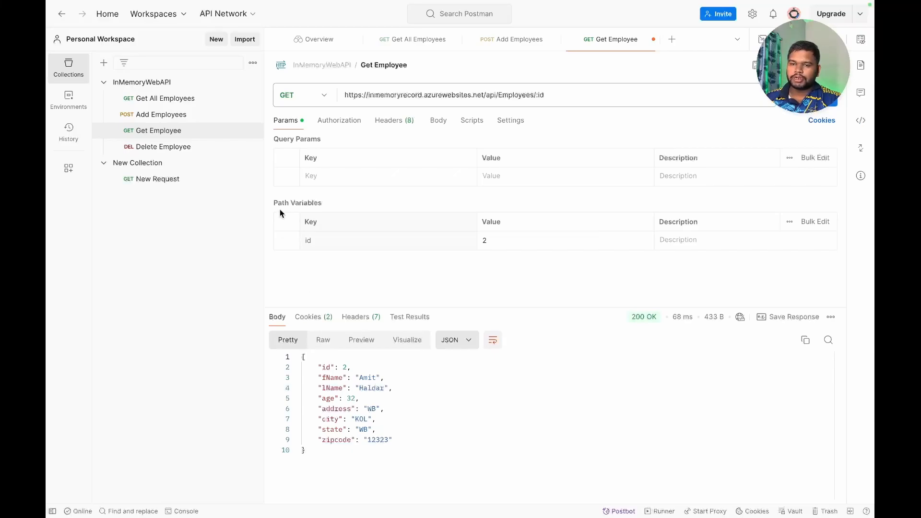
# Delete employee 2 with Delete Employee id 2, then return to Get All Employees.
pyautogui.click(158, 147)
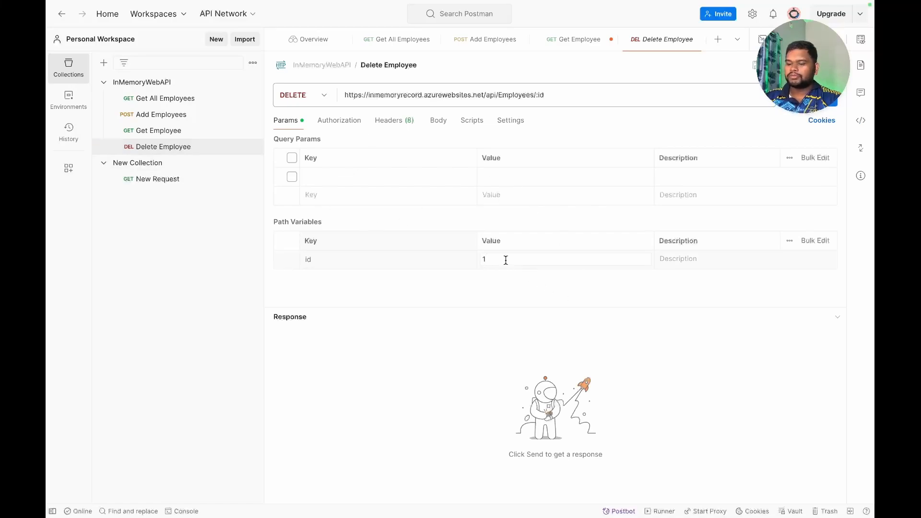
pyautogui.press('BackSpace')
pyautogui.write('2')
pyautogui.press('Return')
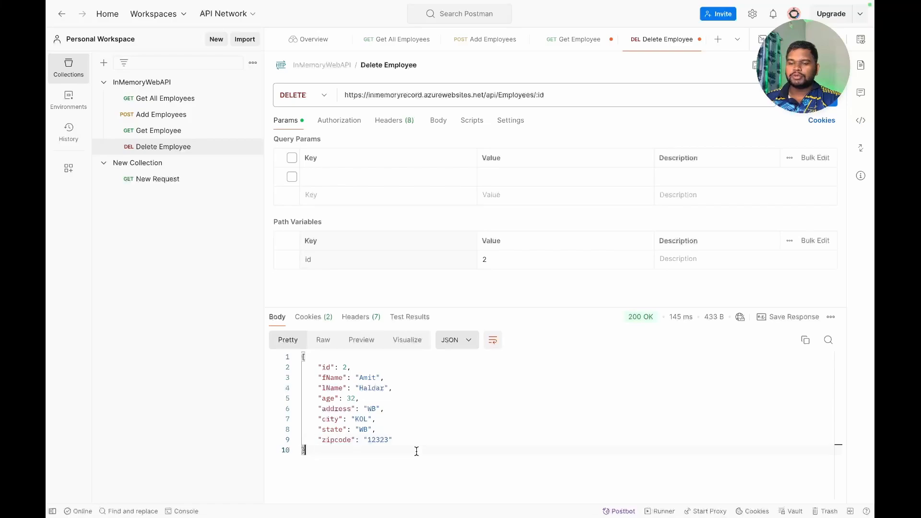
pyautogui.moveTo(415, 450); pyautogui.dragTo(360, 398)
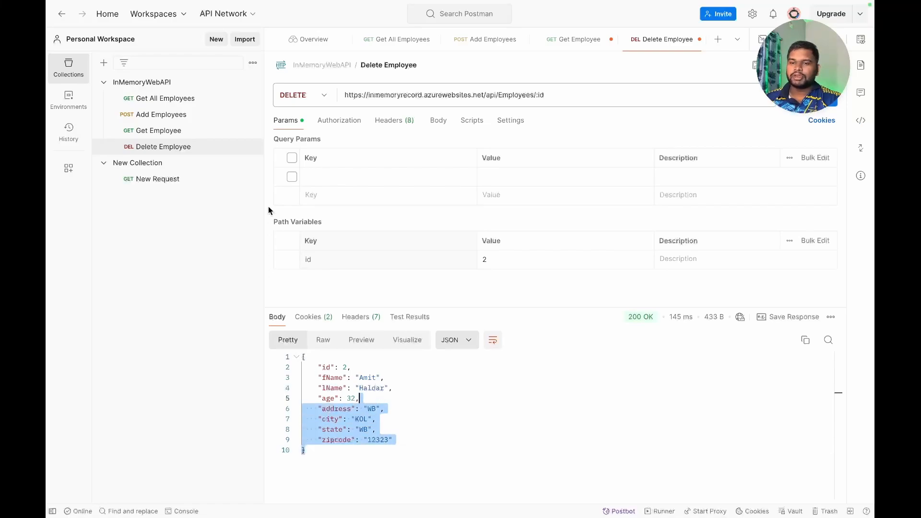
pyautogui.click(171, 99)
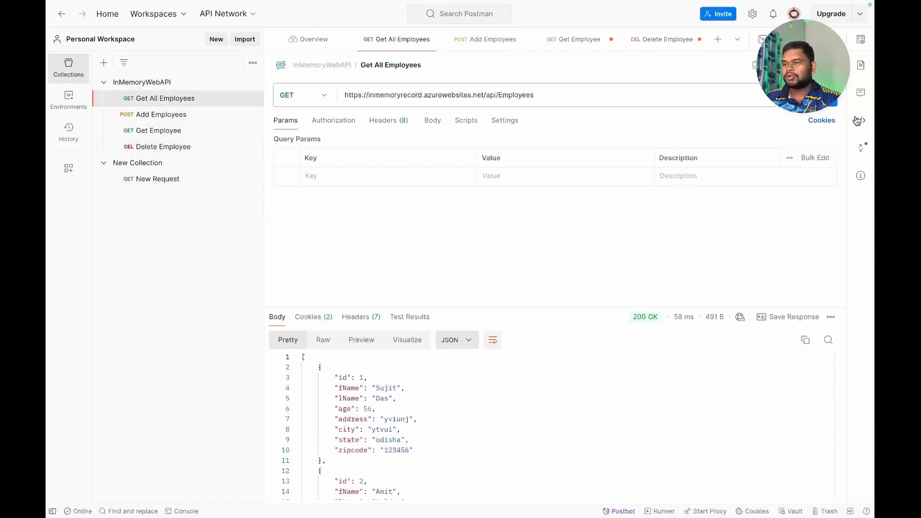
# Confirm only employee 1 remains, then export InMemoryWebAPI as Collection v2 into Documents, replacing the old file.
pyautogui.click(812, 95)
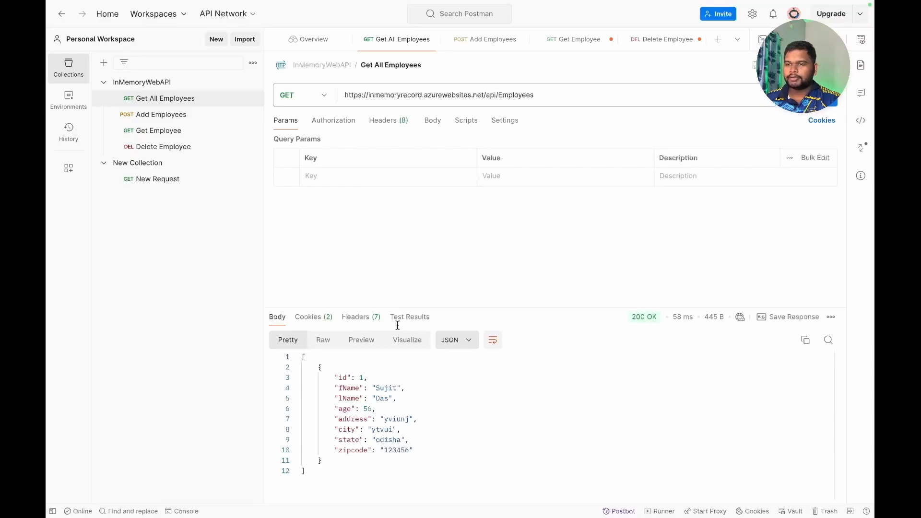
pyautogui.click(251, 85)
pyautogui.click(178, 418)
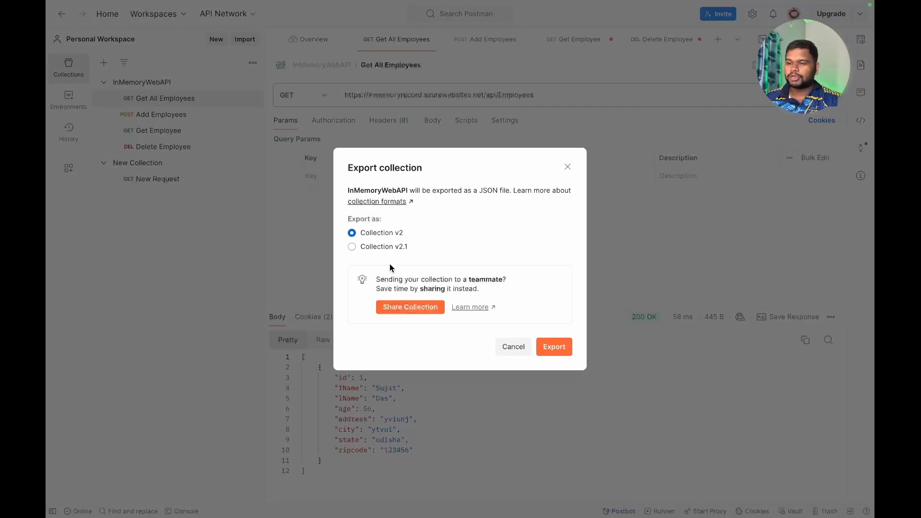
pyautogui.click(556, 347)
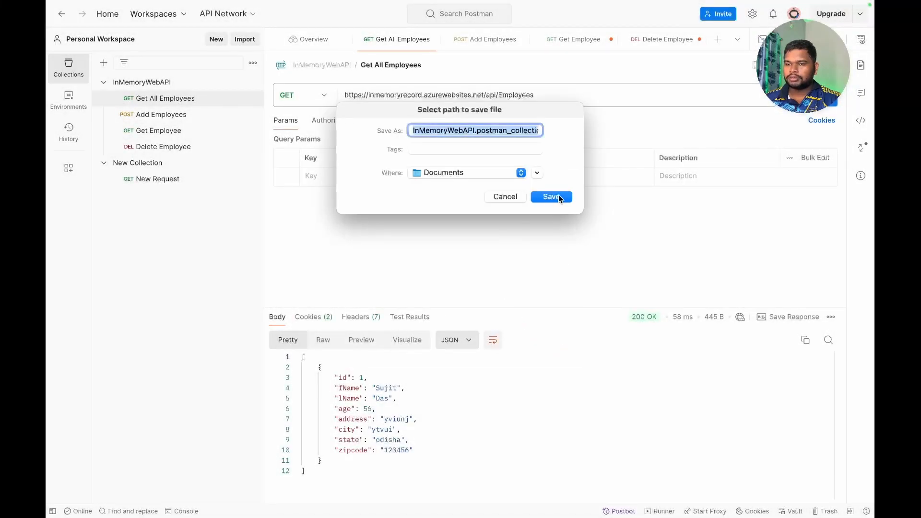
pyautogui.click(556, 197)
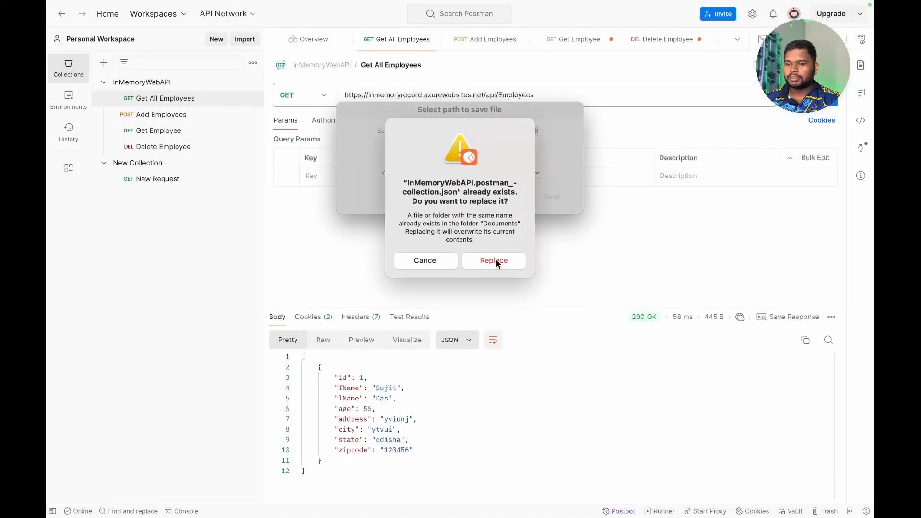
pyautogui.click(496, 260)
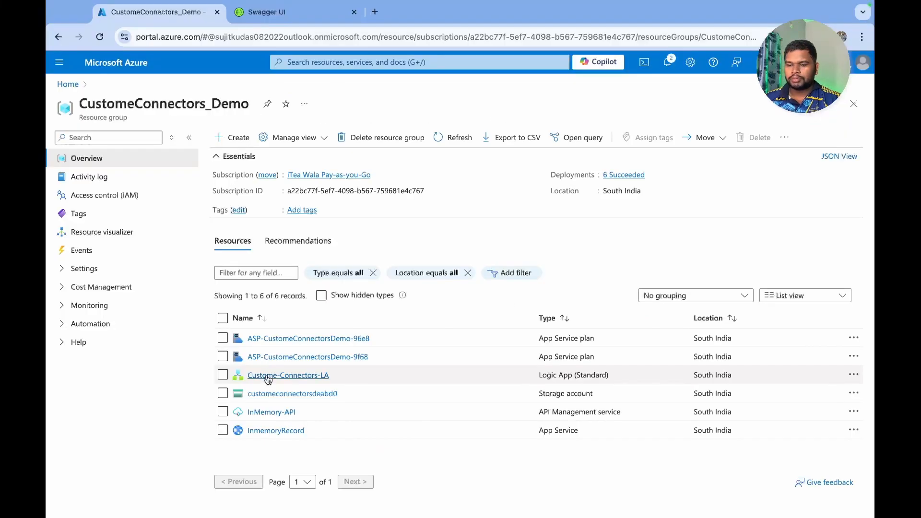
# Create a stateful workflow named Connectors in the Custome-Connectors-LA logic app.
pyautogui.click(264, 379)
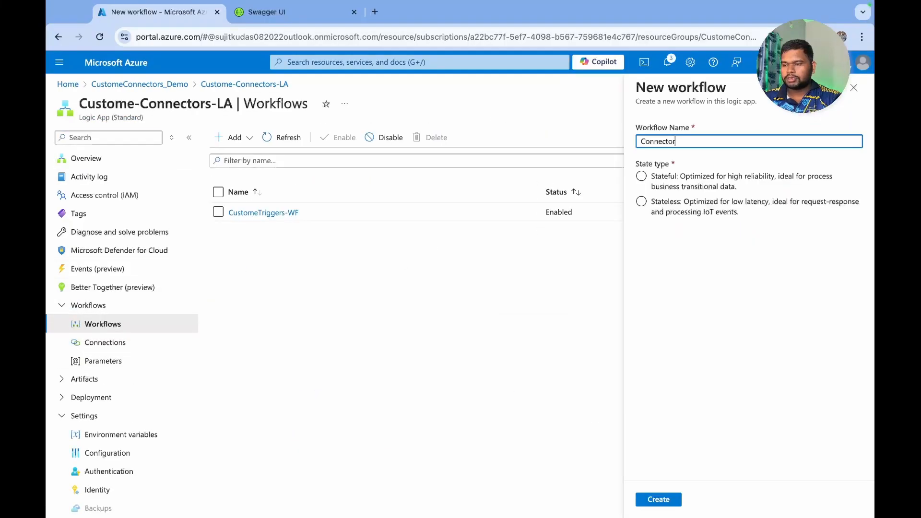
pyautogui.click(640, 177)
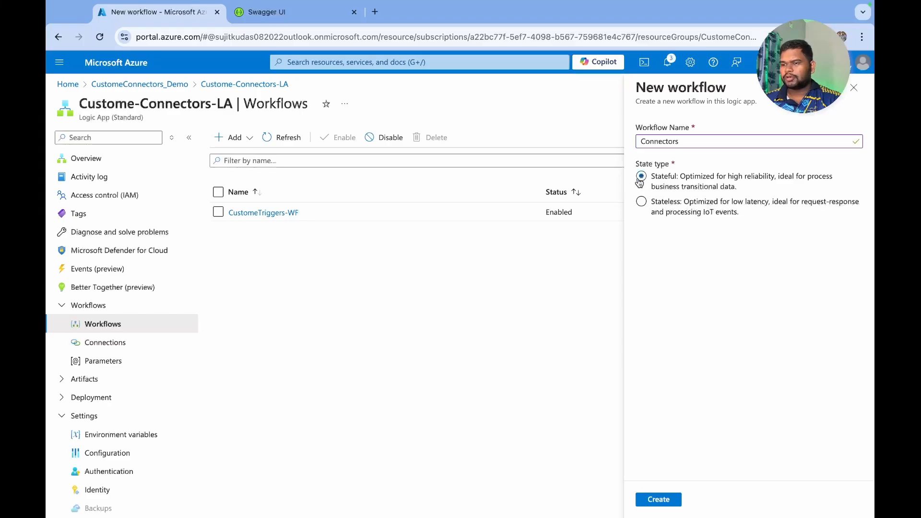
pyautogui.click(657, 500)
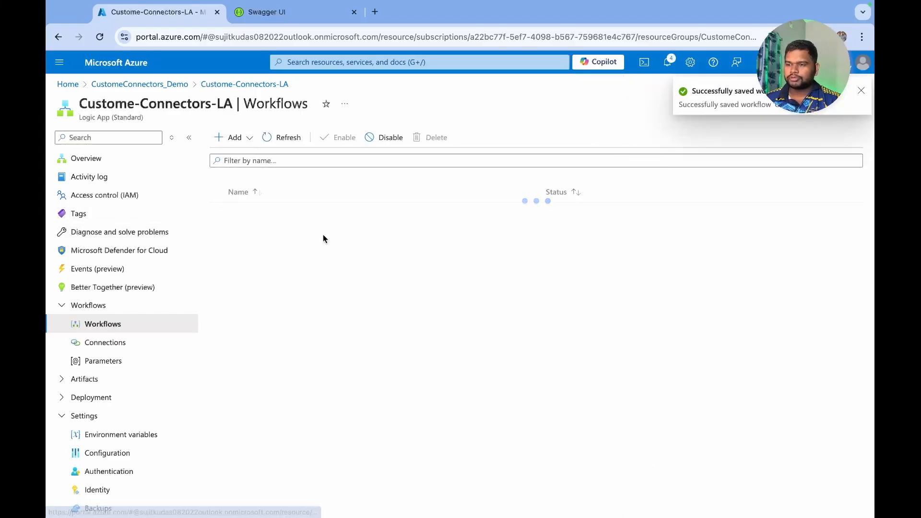
# Open the Connectors workflow and duplicate its browser tab.
pyautogui.click(249, 215)
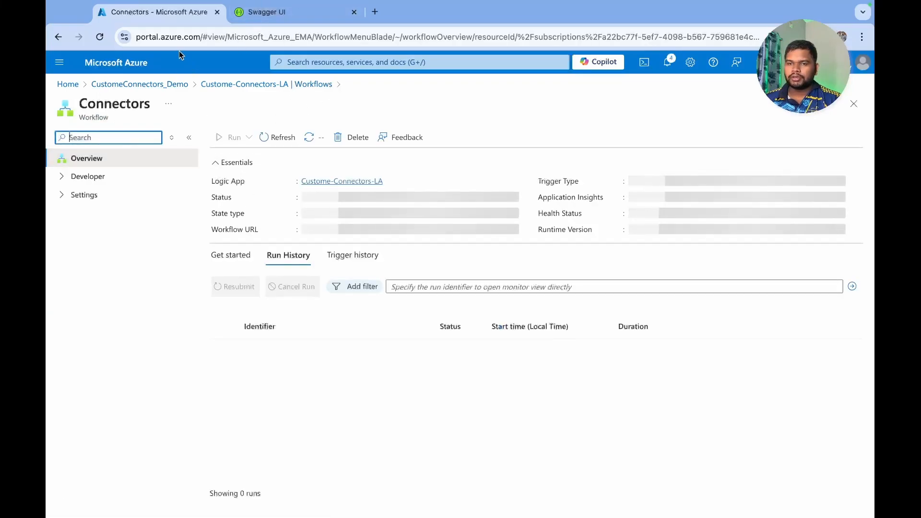
pyautogui.rightClick(171, 13)
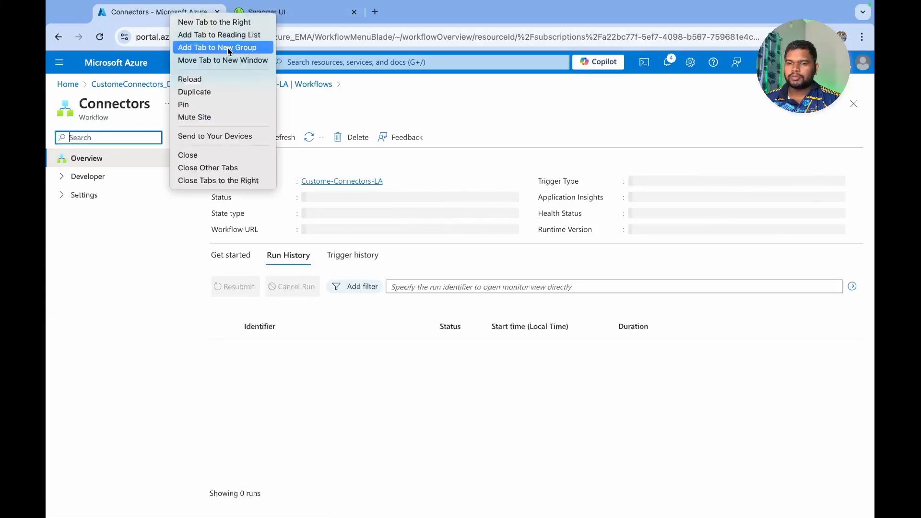
pyautogui.click(214, 90)
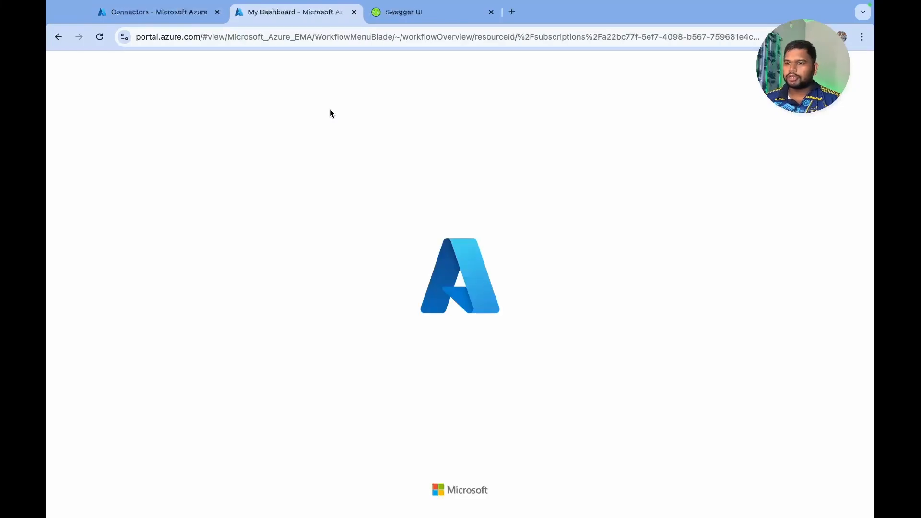
# Open the NativeInMemory API's raw swagger.json from Swagger UI and select all its JSON.
pyautogui.click(399, 16)
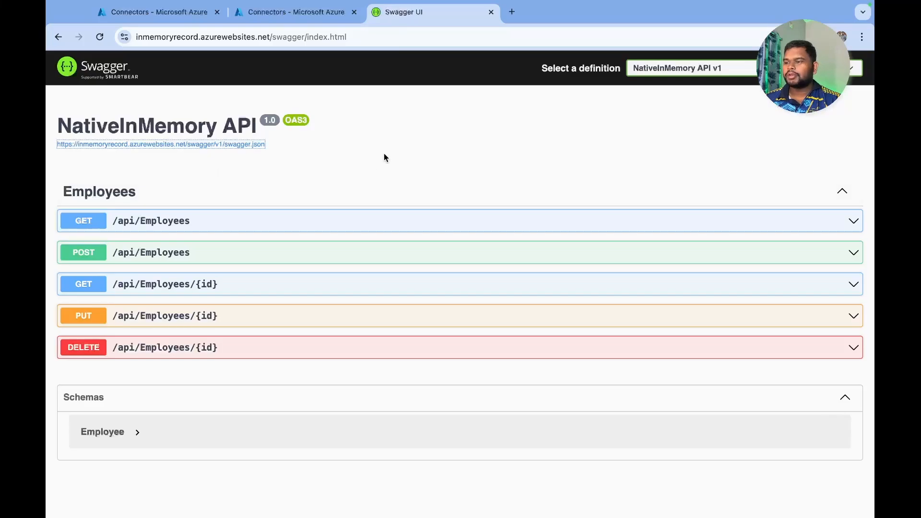
pyautogui.click(251, 230)
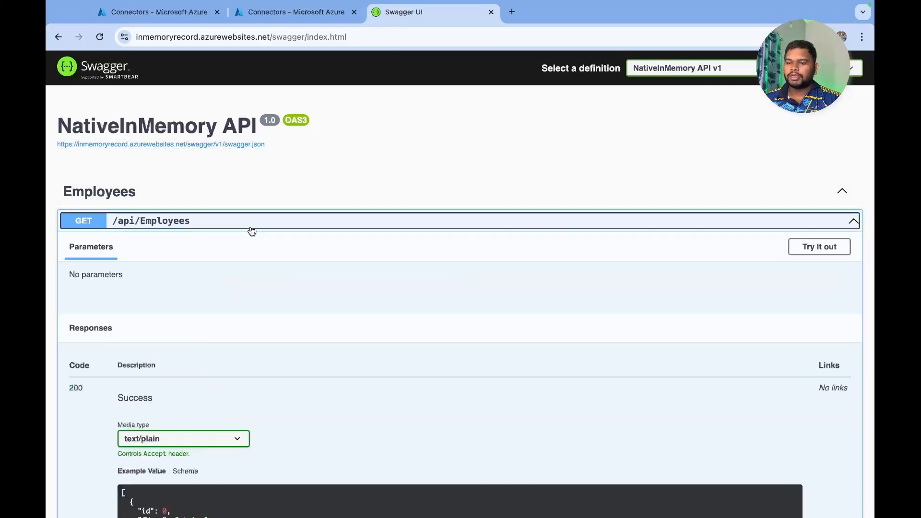
pyautogui.click(261, 144)
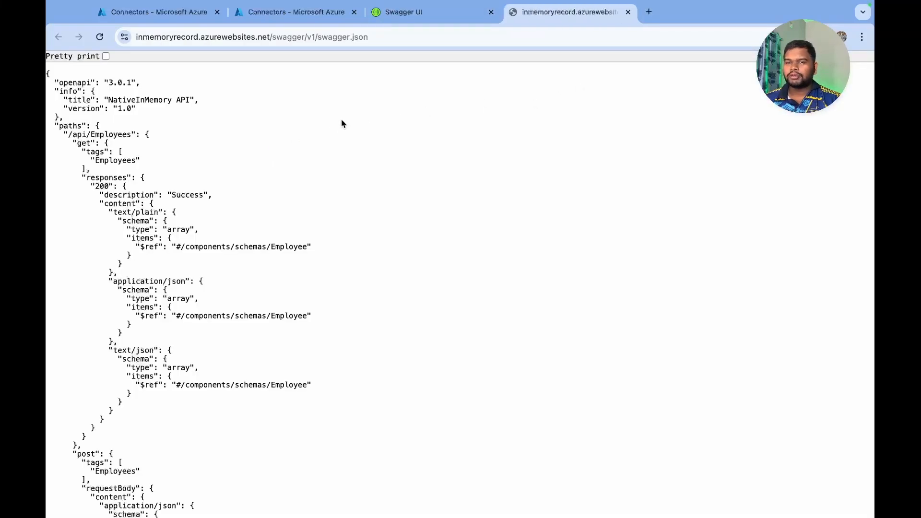
pyautogui.scroll(-7, 263, 209)
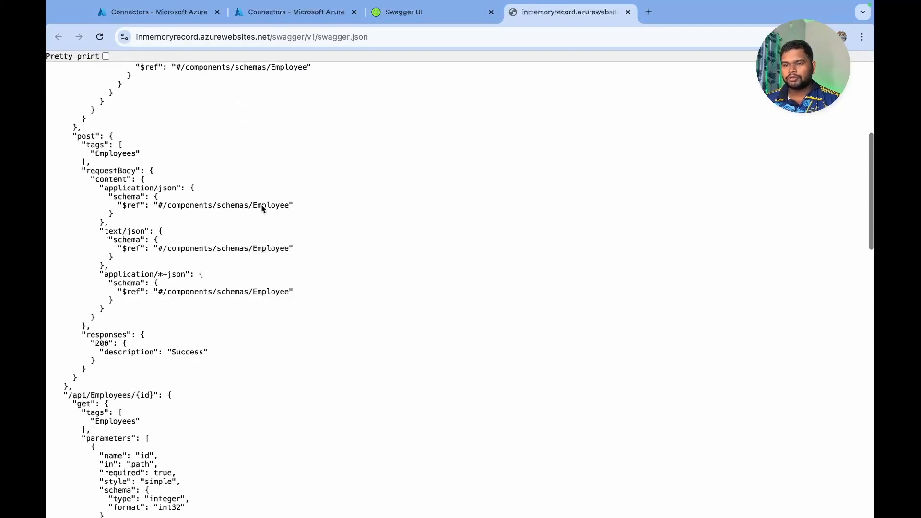
pyautogui.scroll(7, 263, 208)
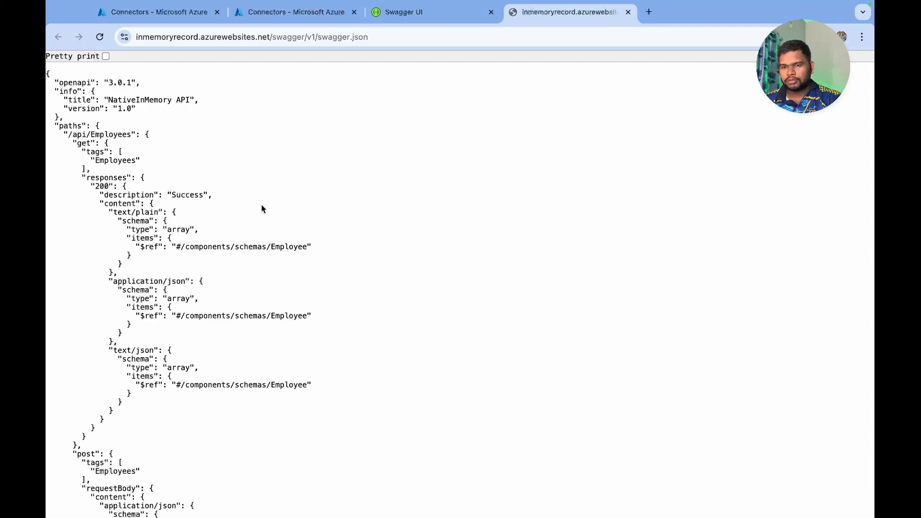
pyautogui.press('super+a')
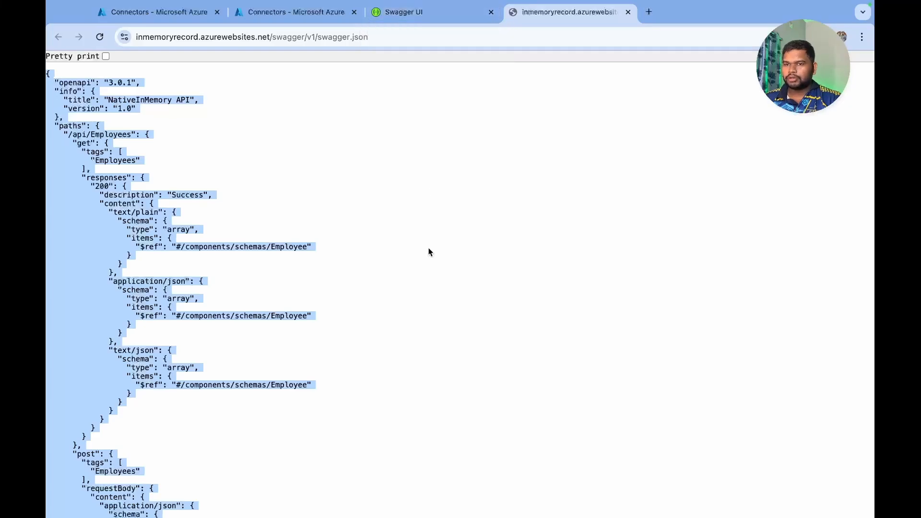
pyautogui.press('super+Tab')
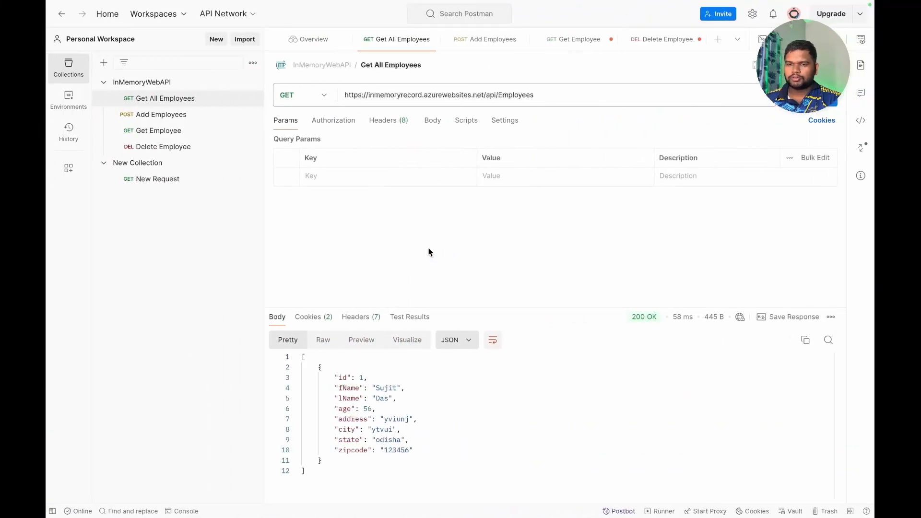
# Paste the copied OpenAPI JSON into a new untitled file in VS Code.
pyautogui.hotkey('ctrl', 'Right')
pyautogui.hotkey('ctrl', 'Right')
pyautogui.hotkey('ctrl', 'Right')
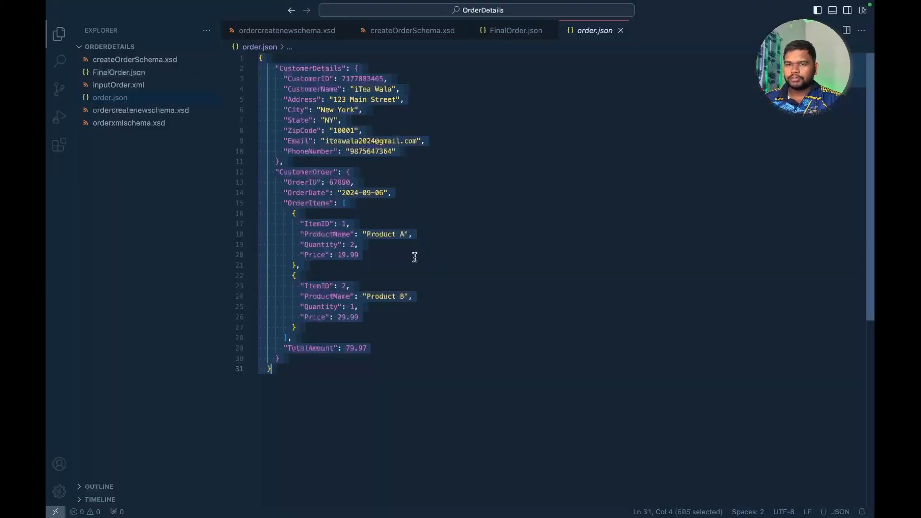
pyautogui.click(477, 314)
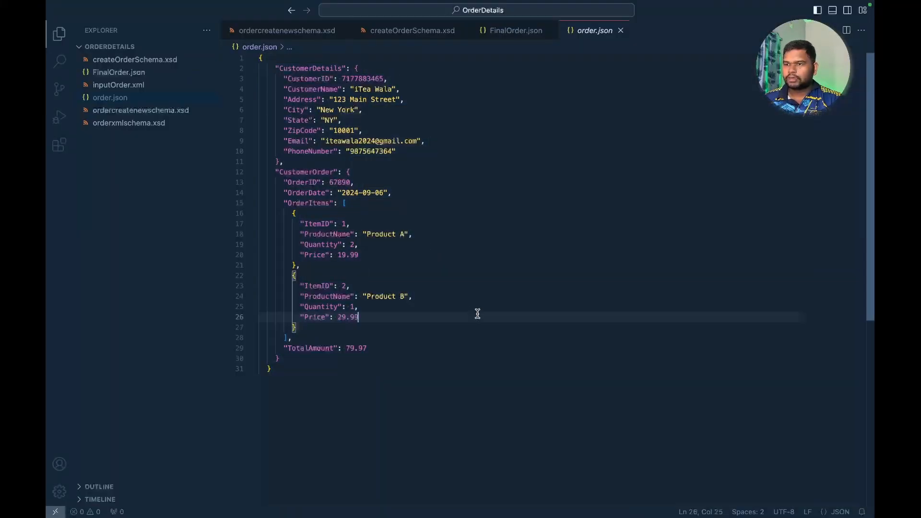
pyautogui.rightClick(551, 104)
pyautogui.click(558, 244)
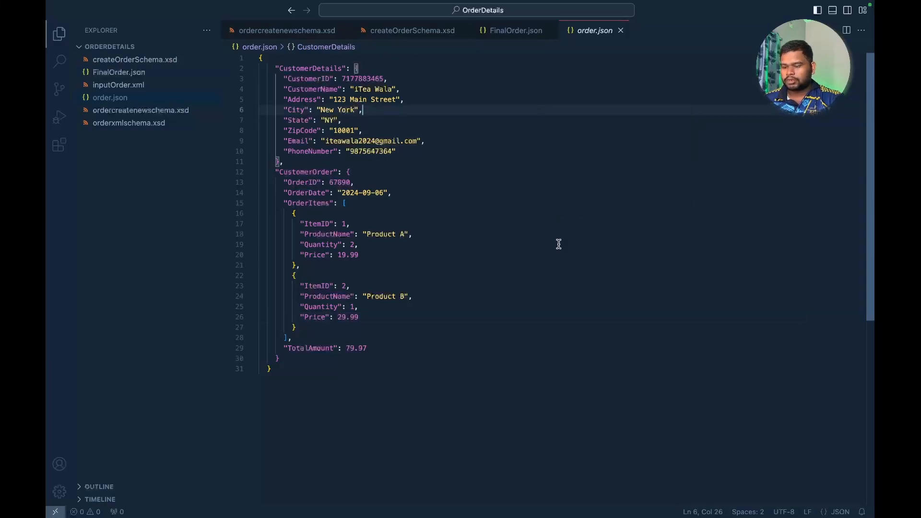
pyautogui.hotkey('ctrl', 'n')
pyautogui.hotkey('ctrl', 'v')
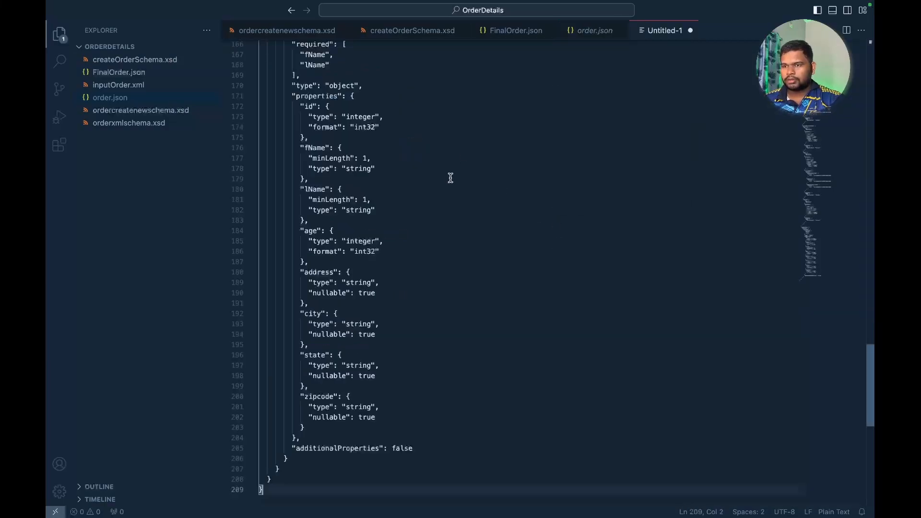
pyautogui.scroll(20, 450, 178)
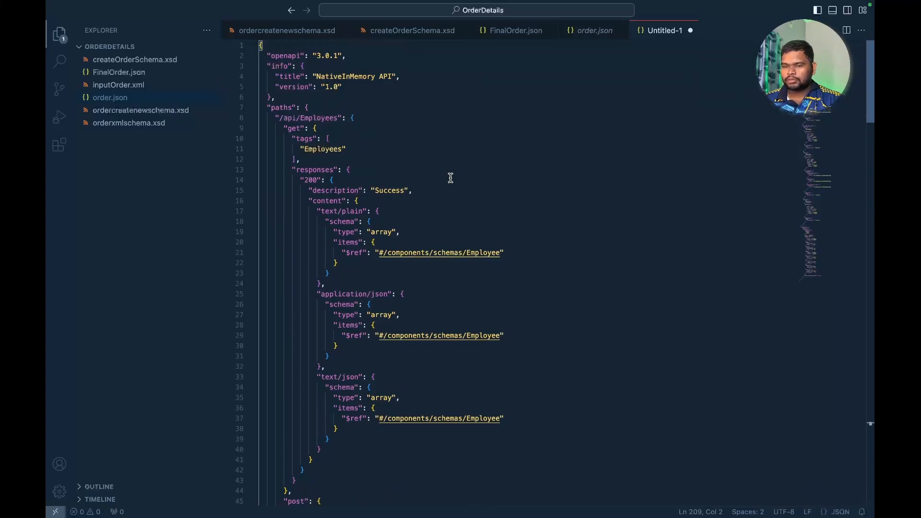
# Save the file as 'Open API json file.json' in the Programming folder.
pyautogui.hotkey('ctrl', 's')
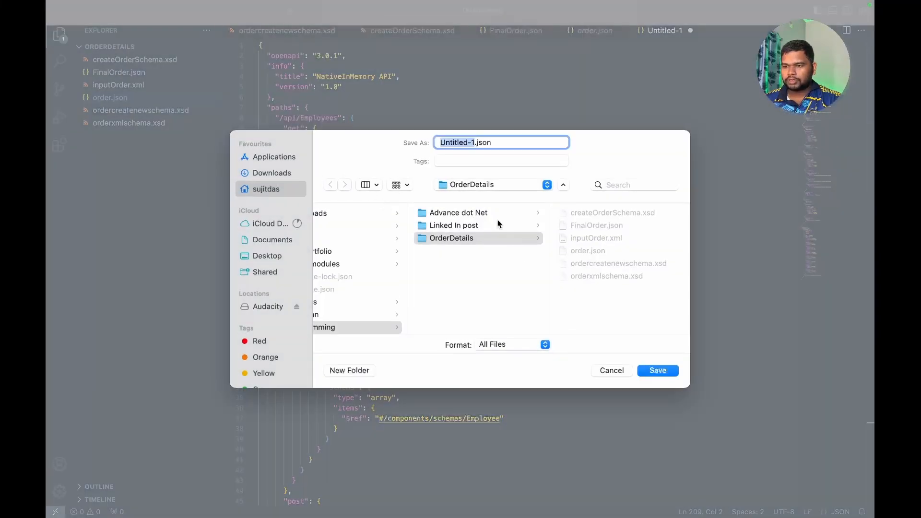
pyautogui.click(470, 243)
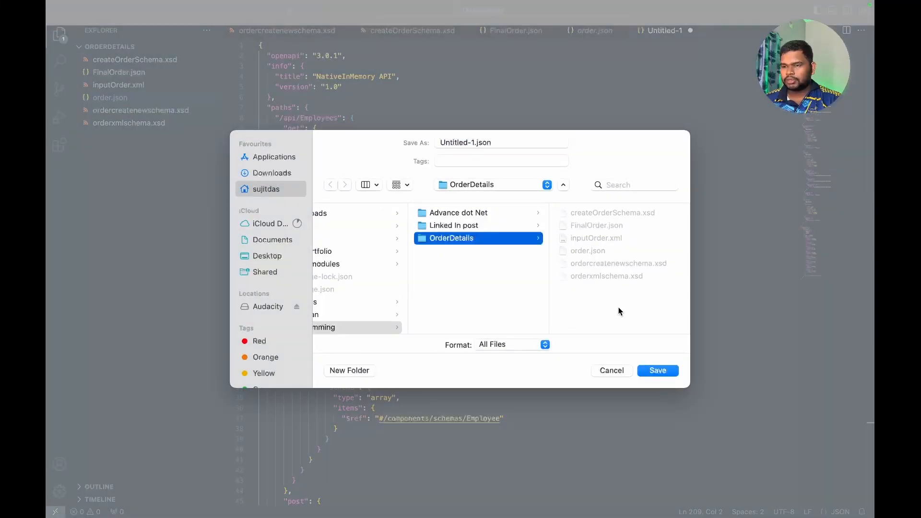
pyautogui.click(450, 269)
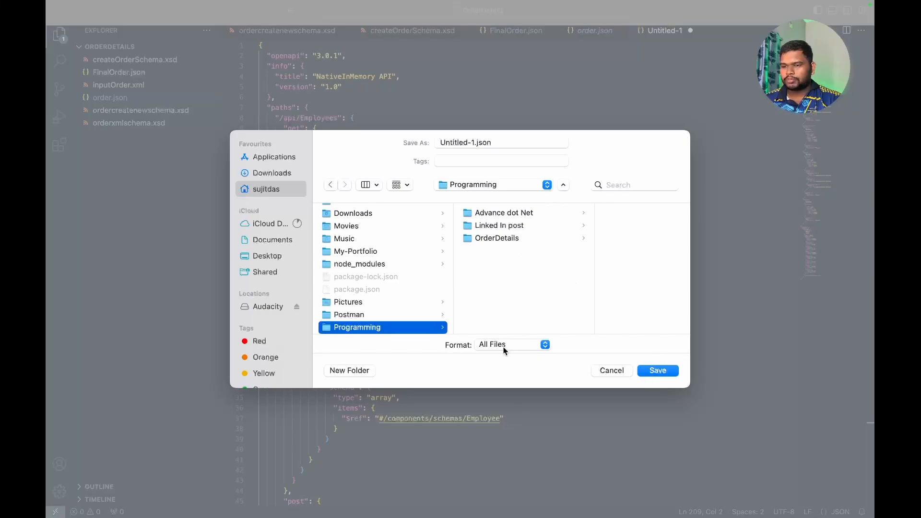
pyautogui.tripleClick(490, 143)
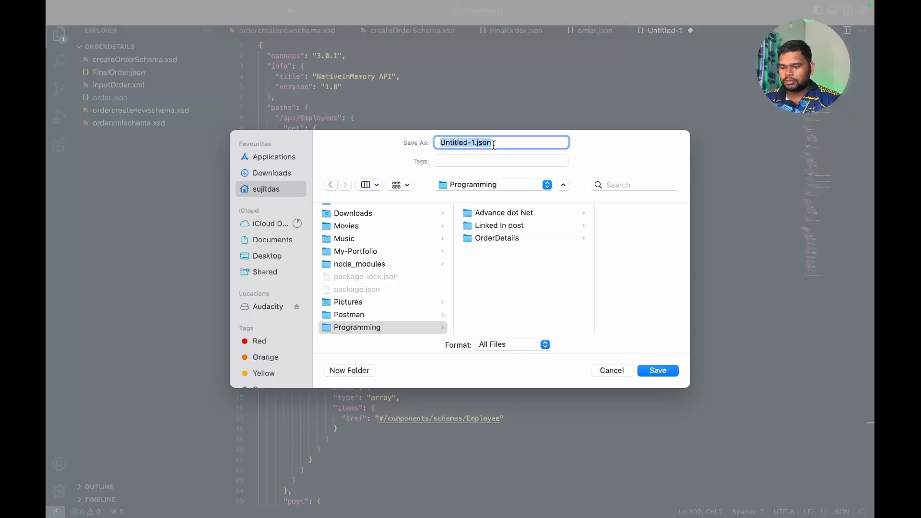
pyautogui.write('Open API json f')
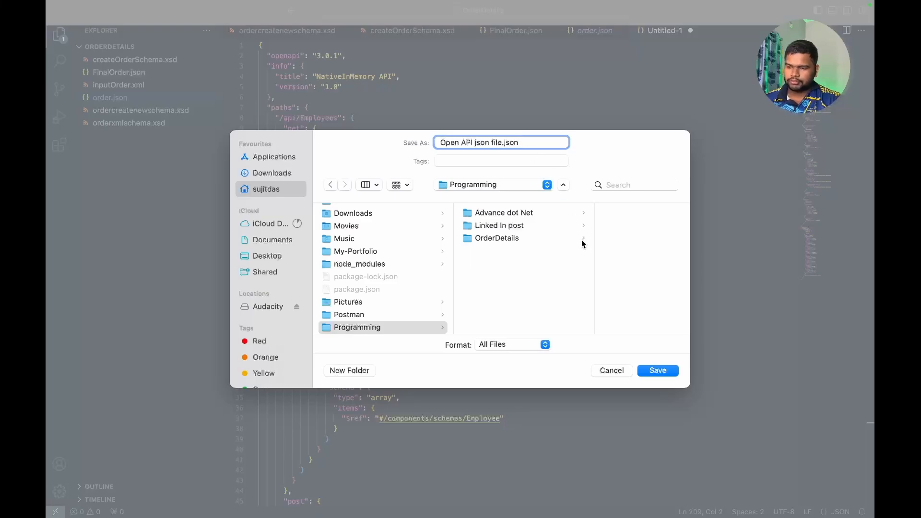
pyautogui.click(652, 367)
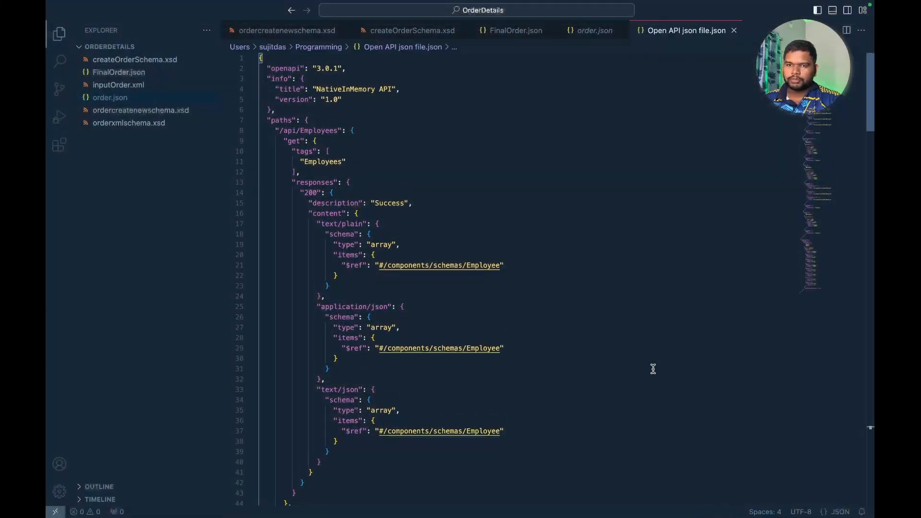
# From Azure Home, search the Marketplace for 'logic apps' and open the Logic Apps Custom Connector create form.
pyautogui.hotkey('ctrl', 'Left')
pyautogui.hotkey('ctrl', 'Left')
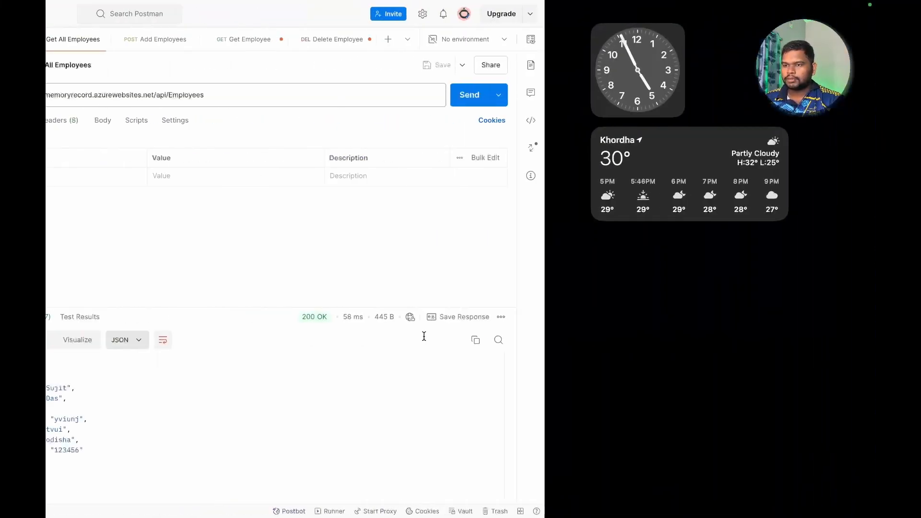
pyautogui.hotkey('ctrl', 'Left')
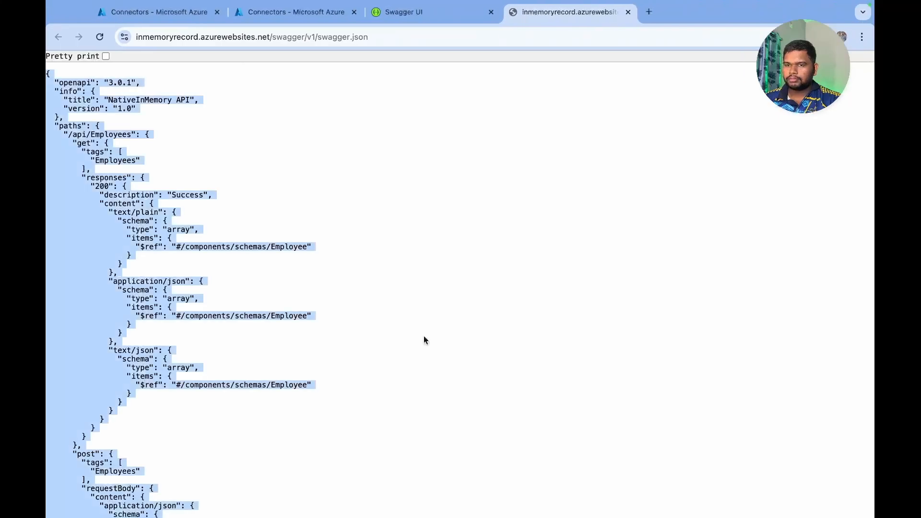
pyautogui.click(292, 13)
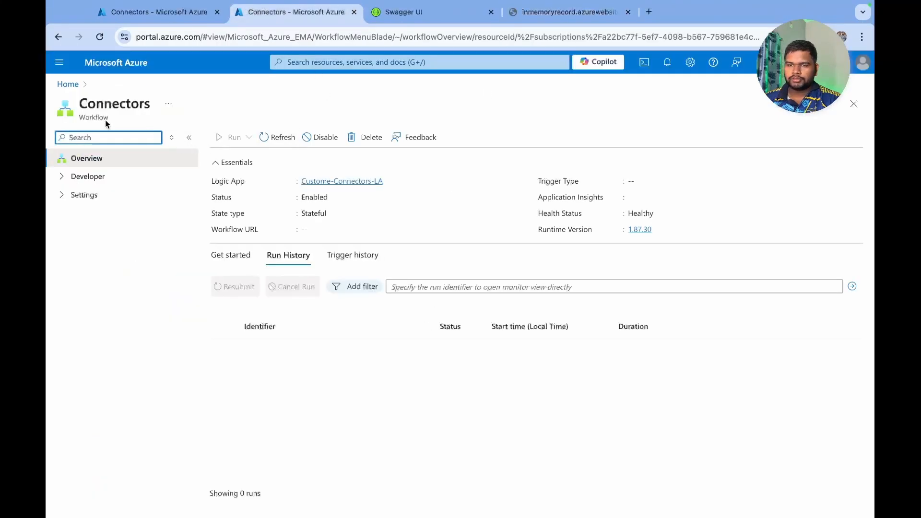
pyautogui.click(67, 84)
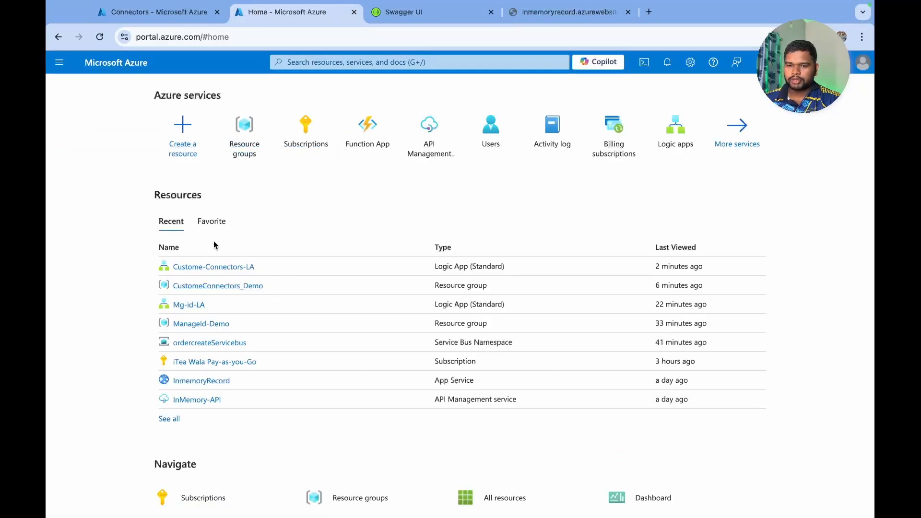
pyautogui.click(183, 128)
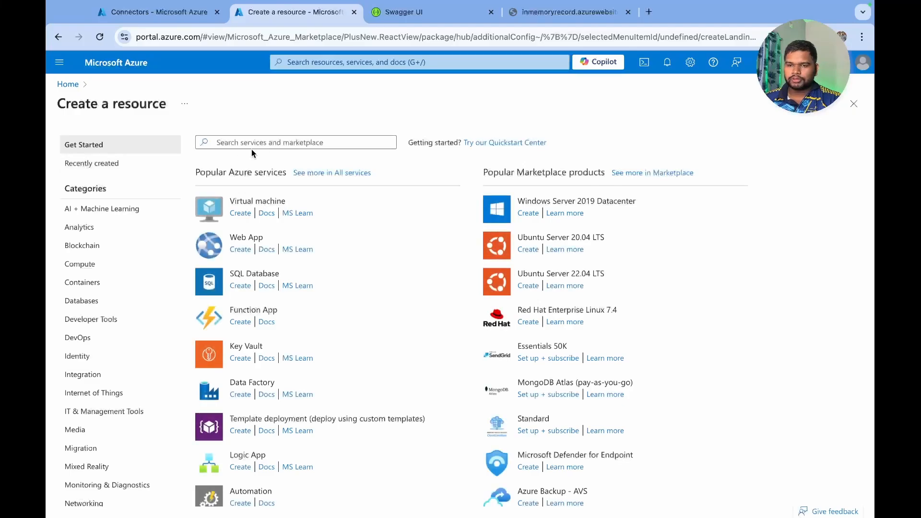
pyautogui.click(238, 142)
pyautogui.write('lo')
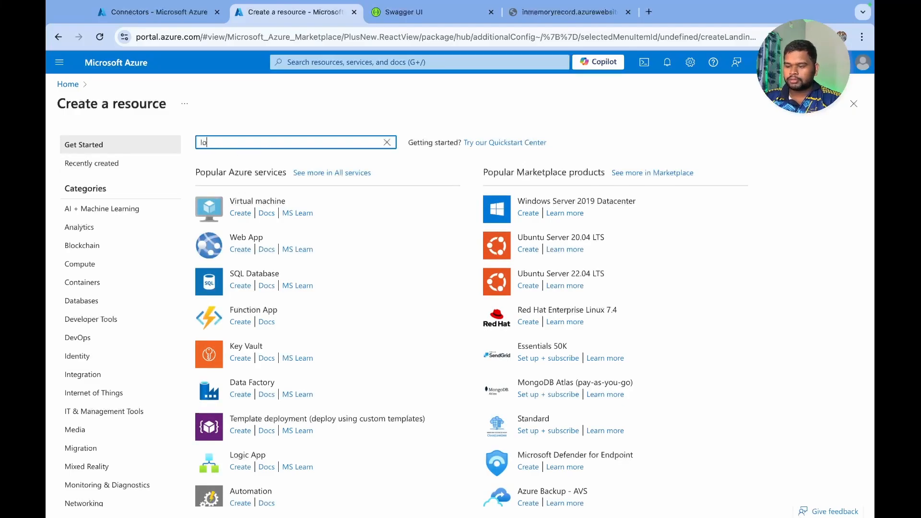
pyautogui.write('gic apps')
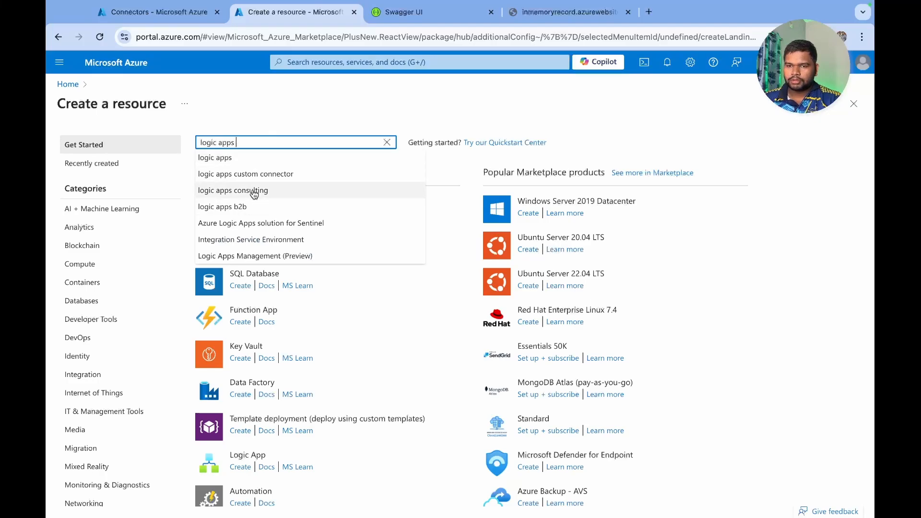
pyautogui.click(251, 174)
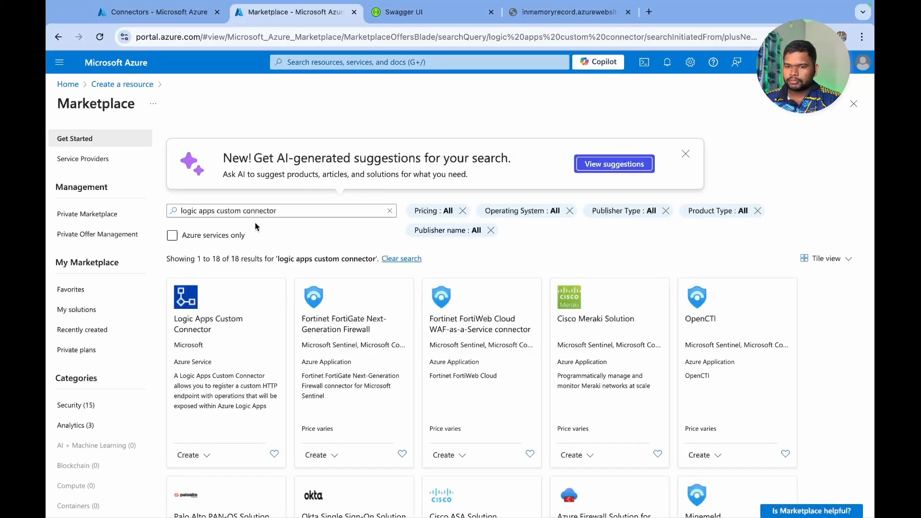
pyautogui.click(222, 337)
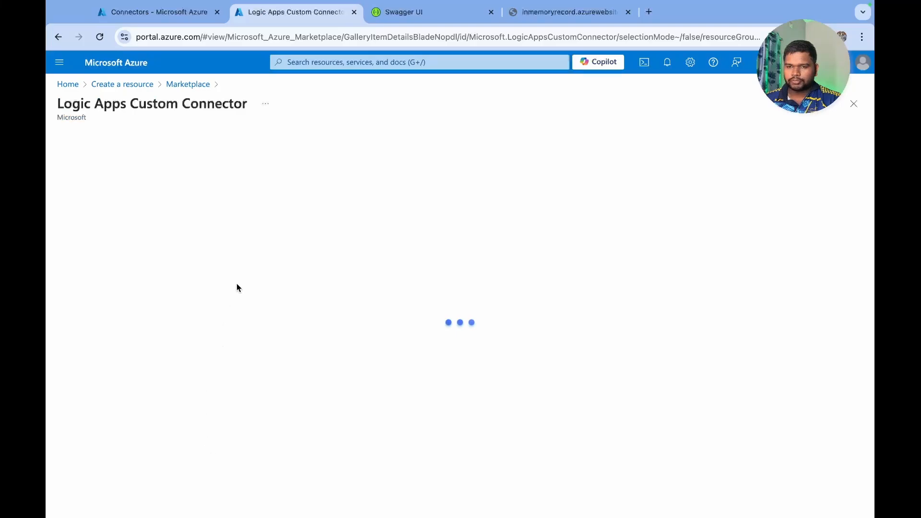
pyautogui.click(303, 219)
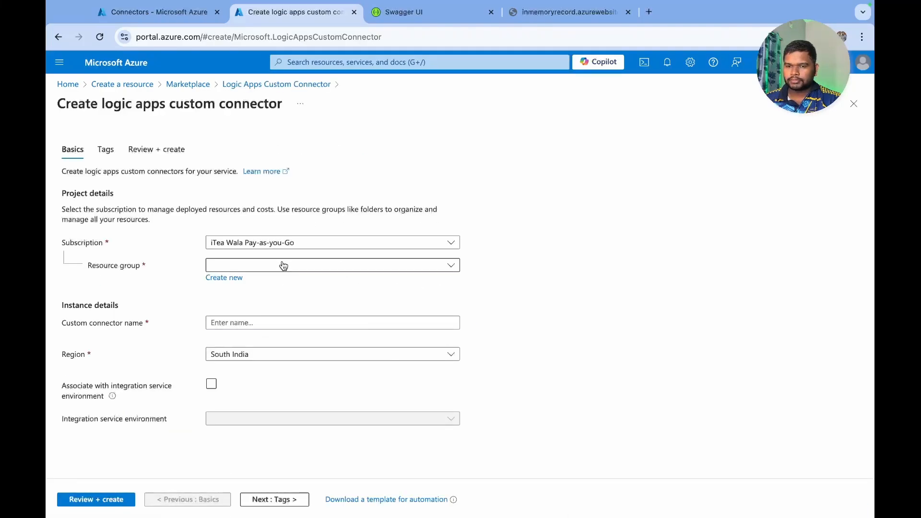
# Name the connector iTeaWalaCustomeConnectors in CustomeConnectors_Demo, South India, then review and deploy it.
pyautogui.click(211, 322)
pyautogui.write('iTea')
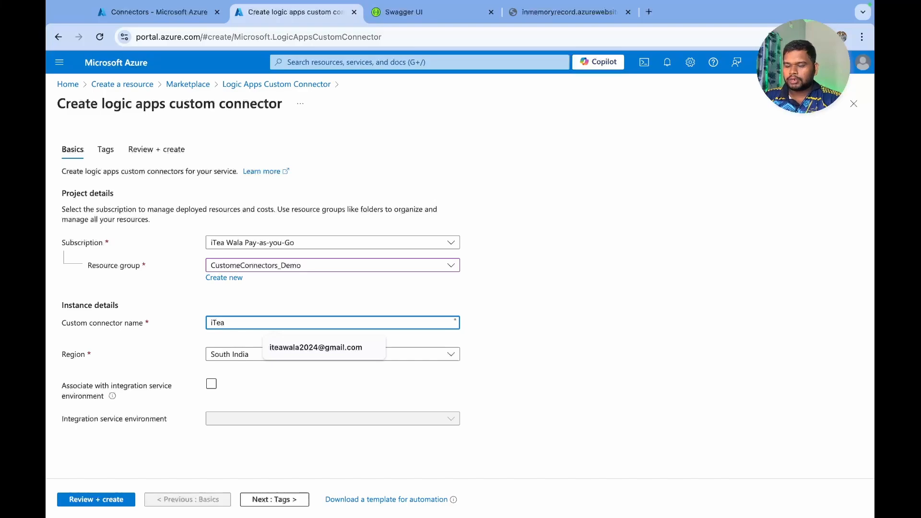
pyautogui.write('ustomeConnectors')
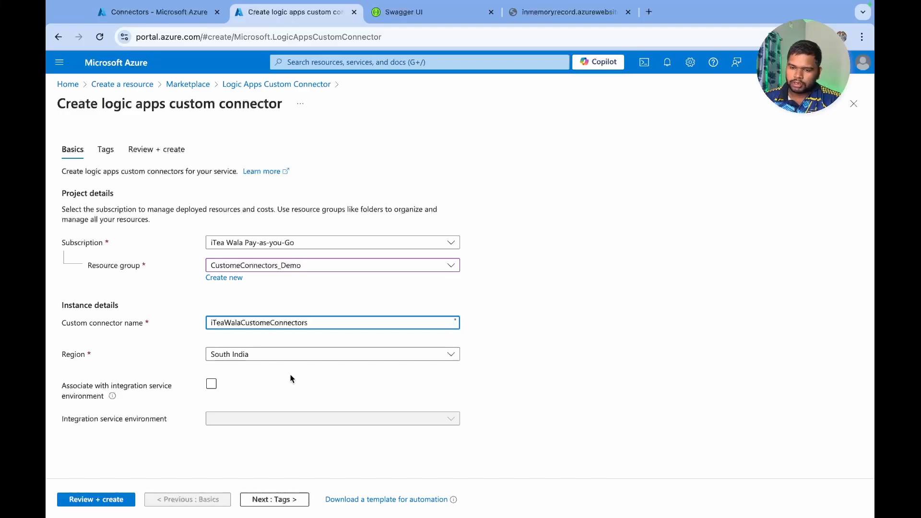
pyautogui.click(102, 494)
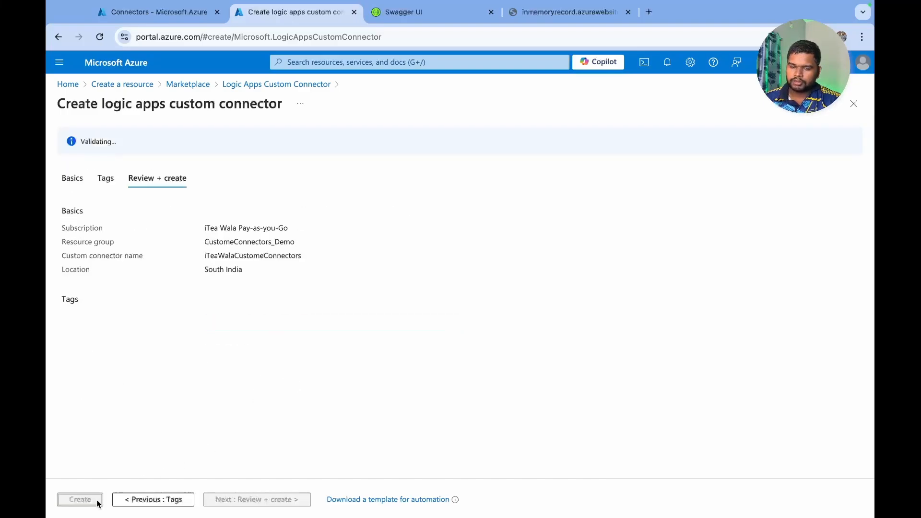
pyautogui.click(84, 502)
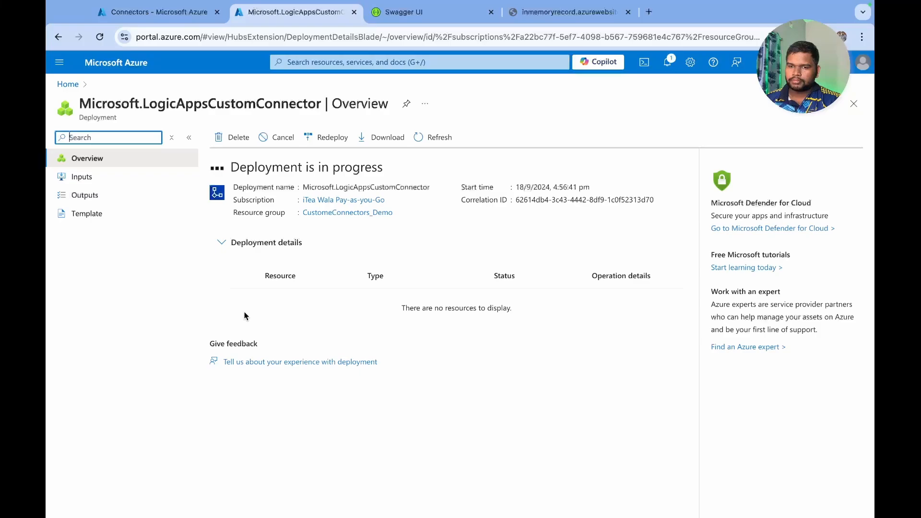
# Open the deployed connector's editor and select Postman collection as the import mode.
pyautogui.click(268, 292)
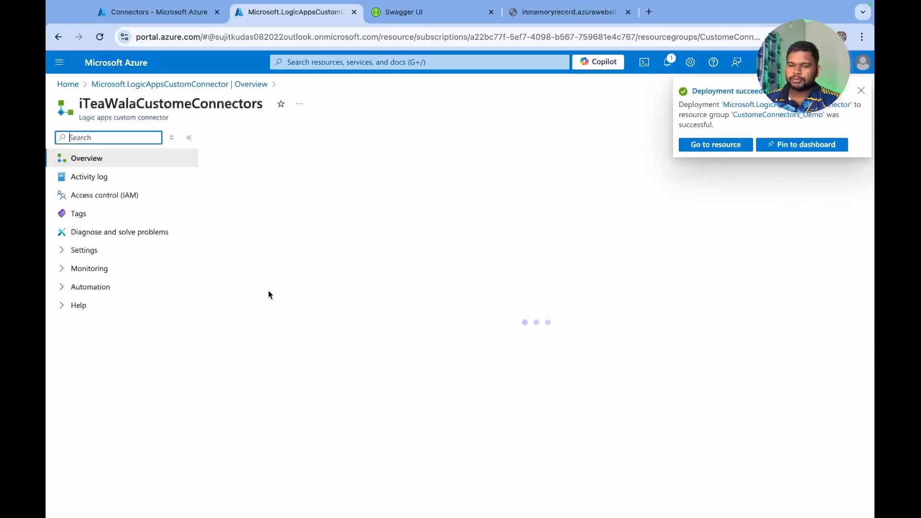
pyautogui.click(330, 138)
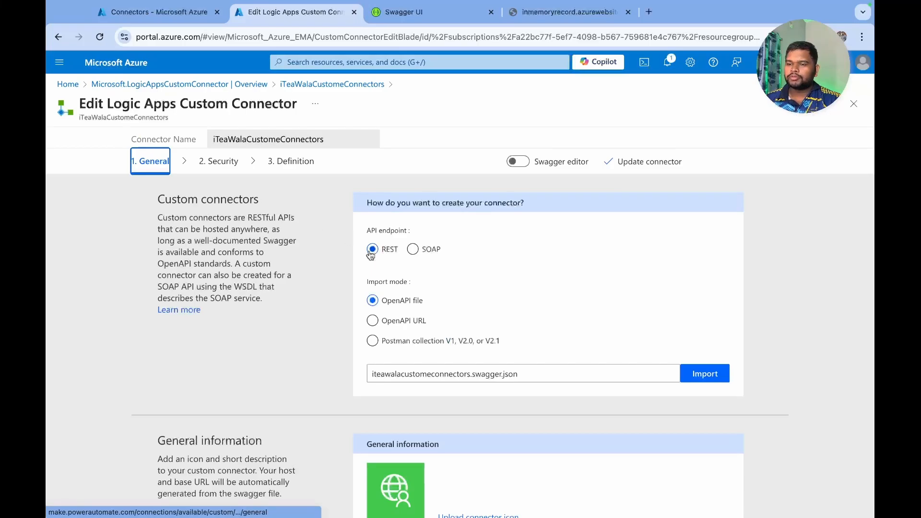
pyautogui.click(390, 341)
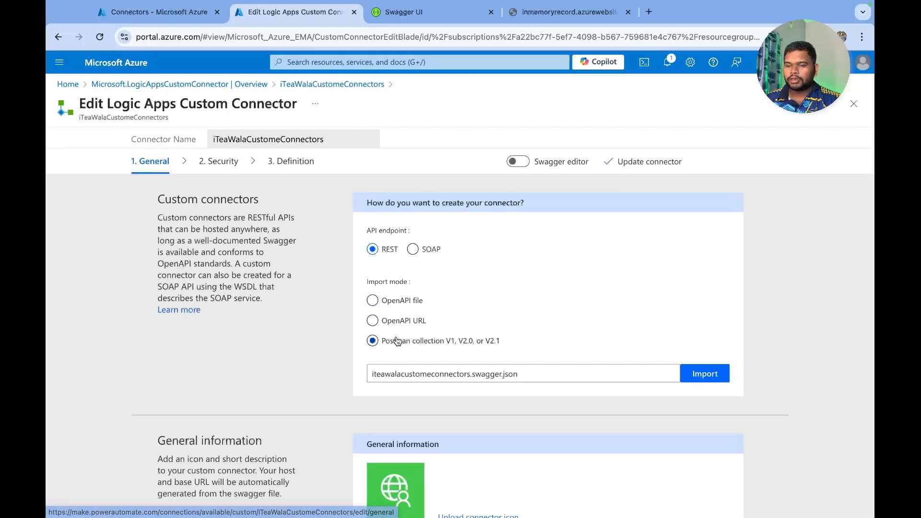
# Import InMemoryWebAPI.postman_collection.json from Documents, auto-filling host inmemoryrecord.azurewebsites.net.
pyautogui.click(705, 373)
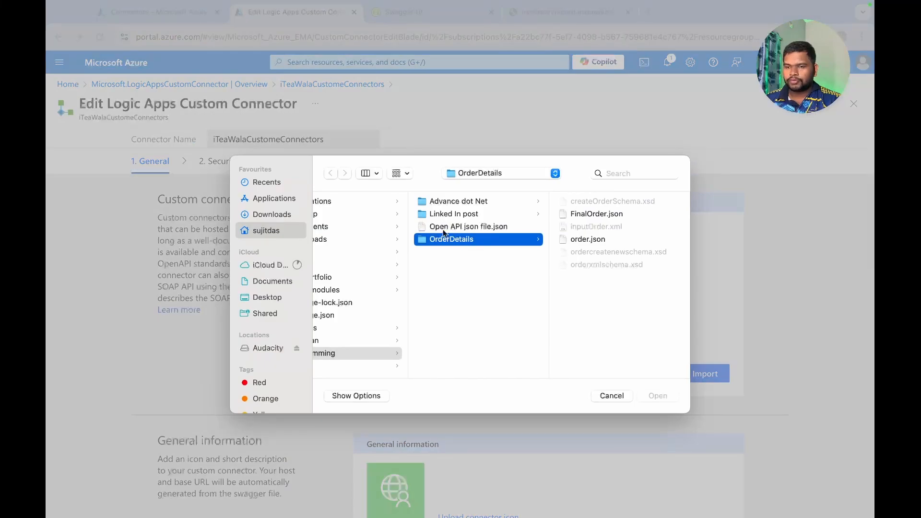
pyautogui.hscroll(-3, 365, 285)
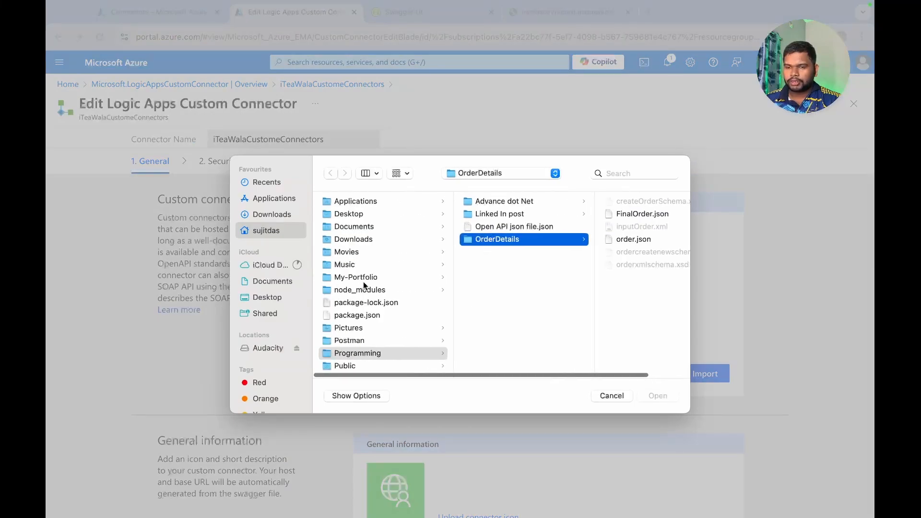
pyautogui.click(258, 283)
pyautogui.click(378, 227)
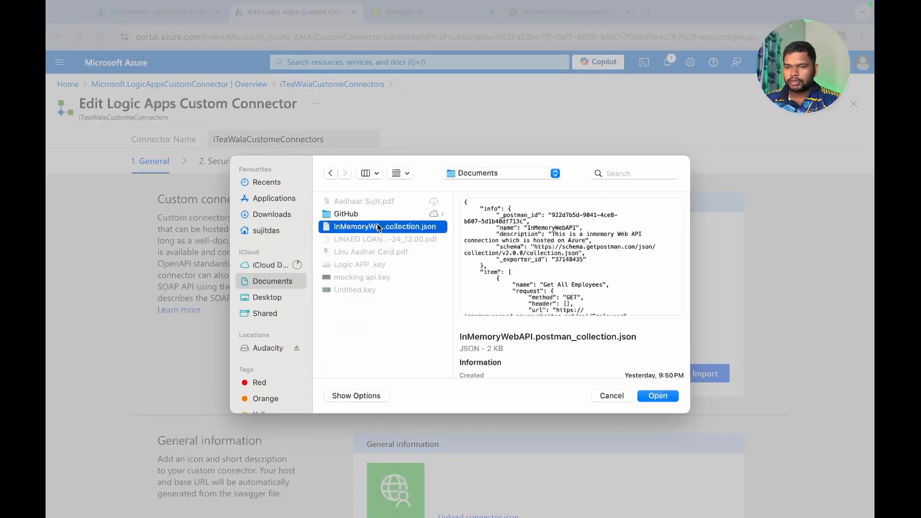
pyautogui.click(657, 398)
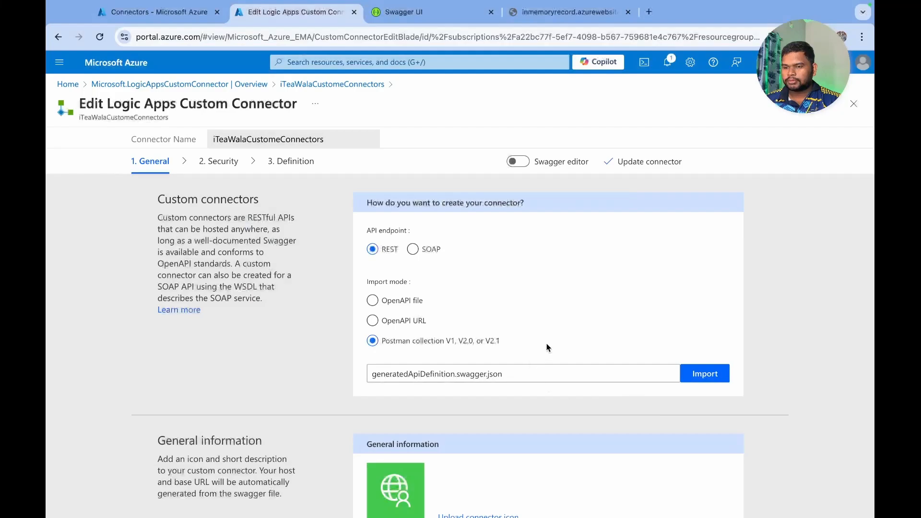
pyautogui.scroll(-6, 548, 347)
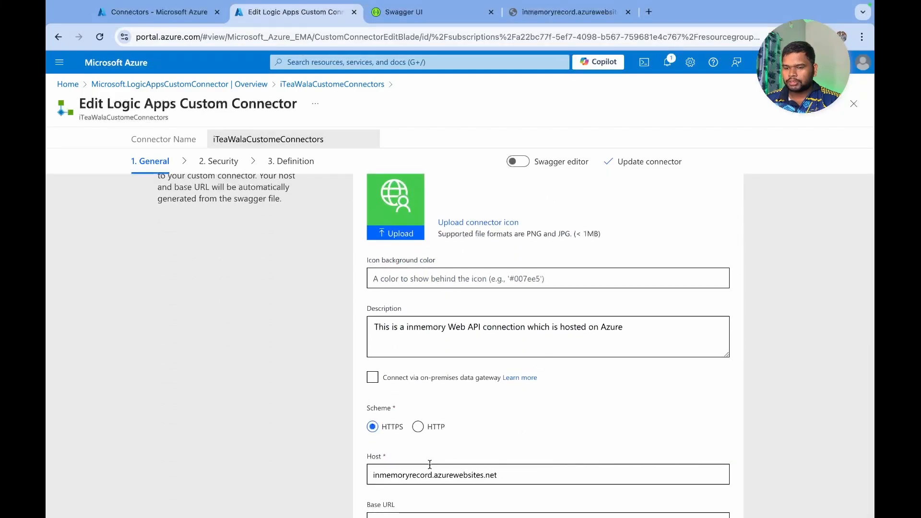
pyautogui.scroll(-2, 413, 479)
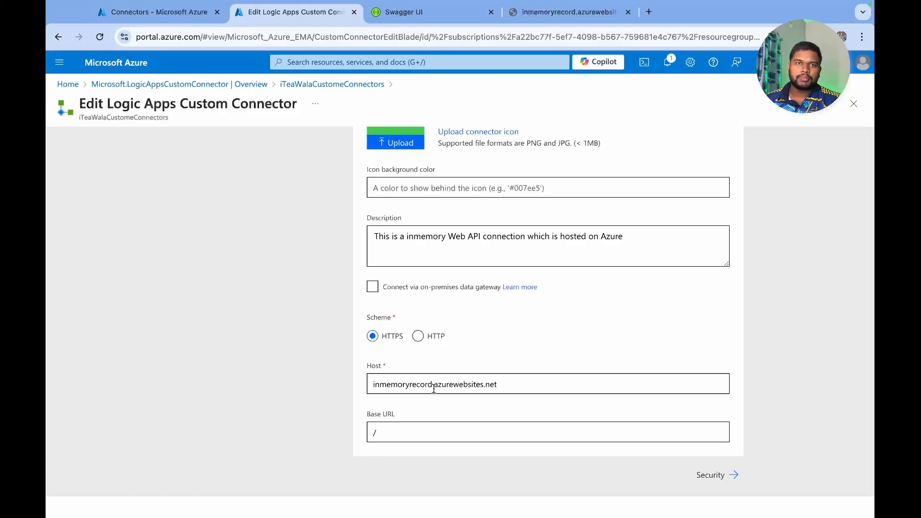
pyautogui.scroll(8, 434, 389)
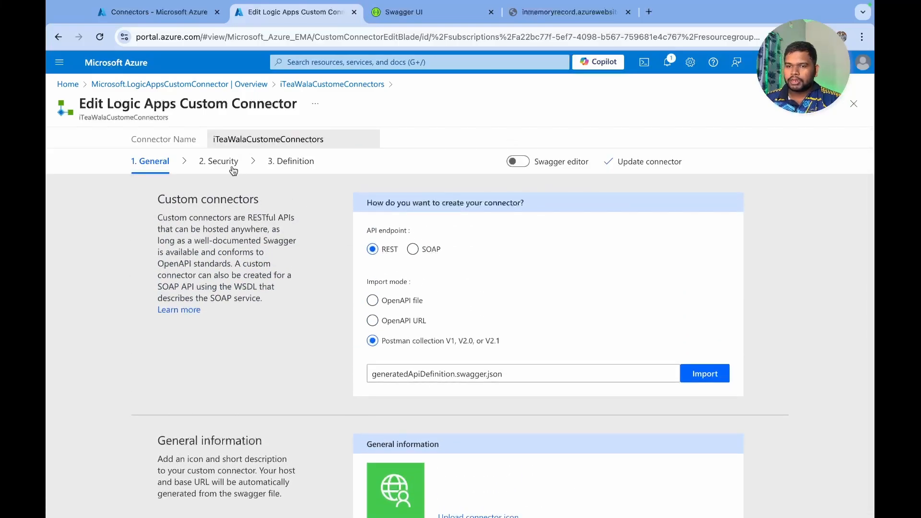
# On the connector's Security step, keep the authentication type at No authentication.
pyautogui.click(233, 165)
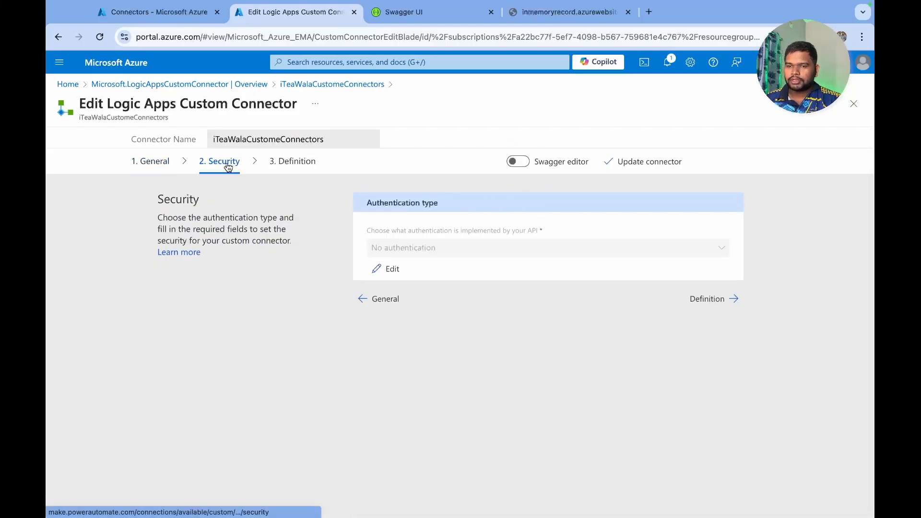
pyautogui.click(394, 269)
pyautogui.click(407, 251)
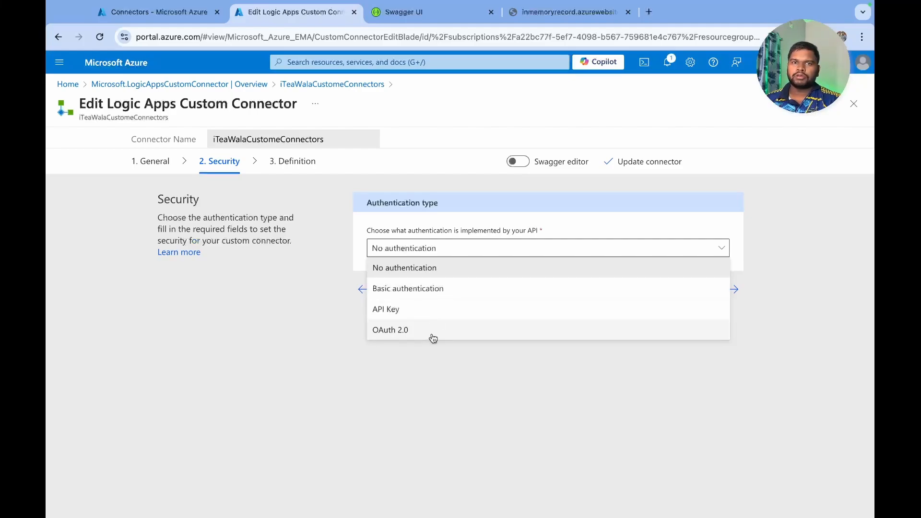
pyautogui.click(450, 229)
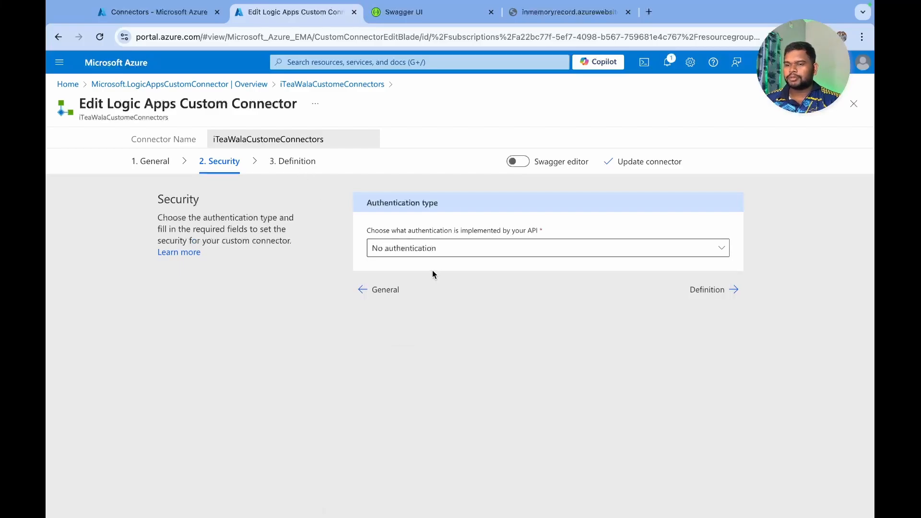
# Review the four imported employee actions on the Definition tab, then update the connector.
pyautogui.click(297, 162)
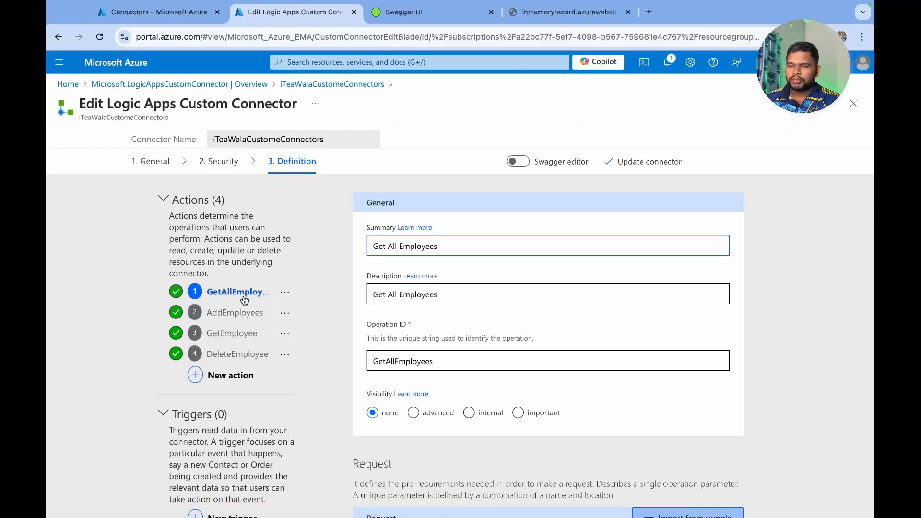
pyautogui.scroll(-6, 436, 303)
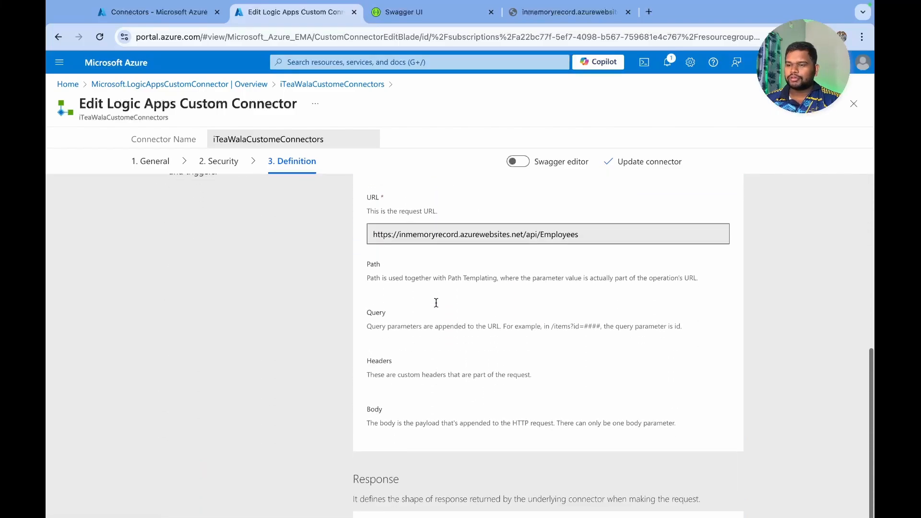
pyautogui.scroll(3, 436, 302)
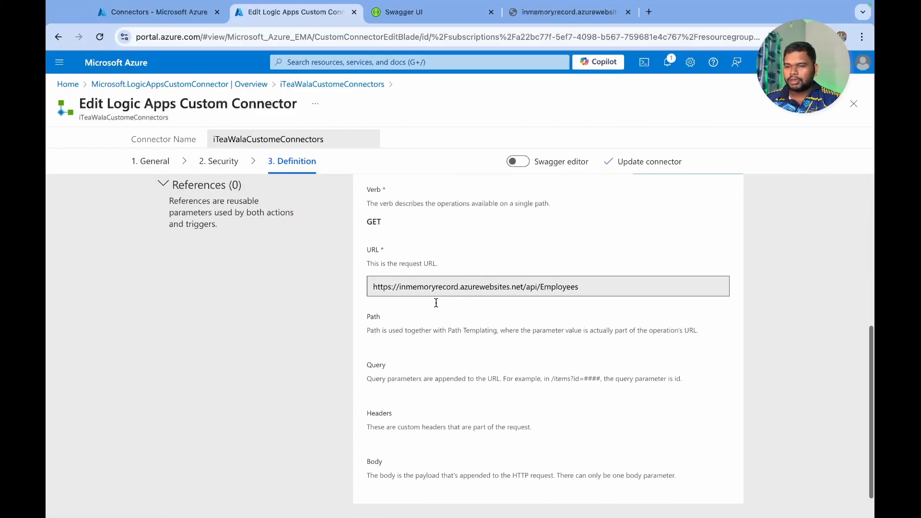
pyautogui.scroll(-5, 488, 335)
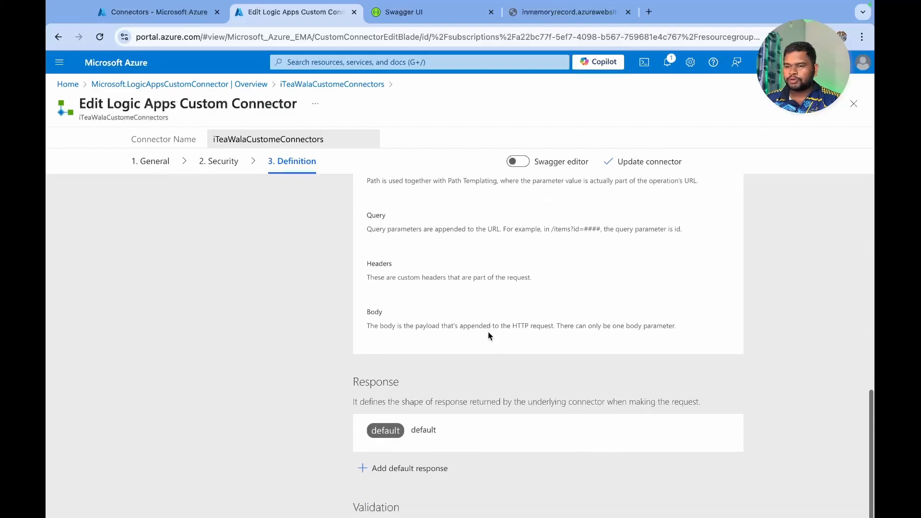
pyautogui.scroll(3, 469, 300)
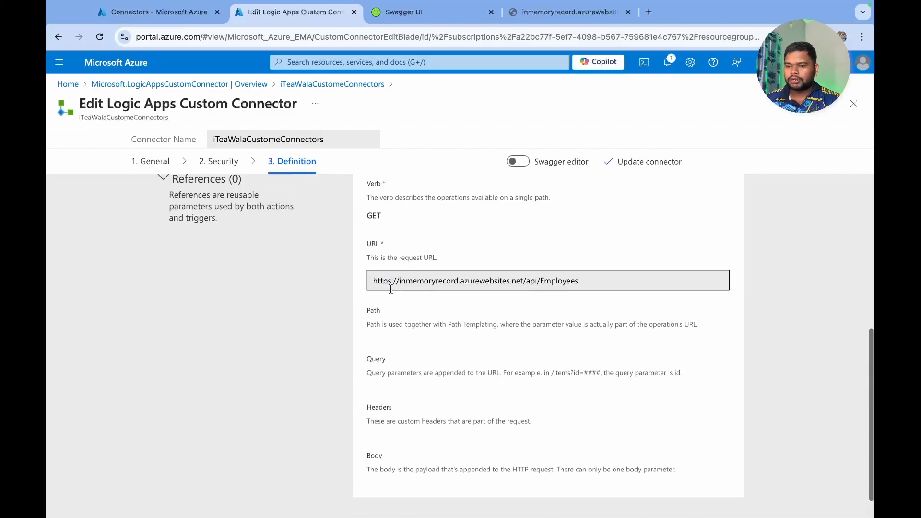
pyautogui.scroll(6, 478, 350)
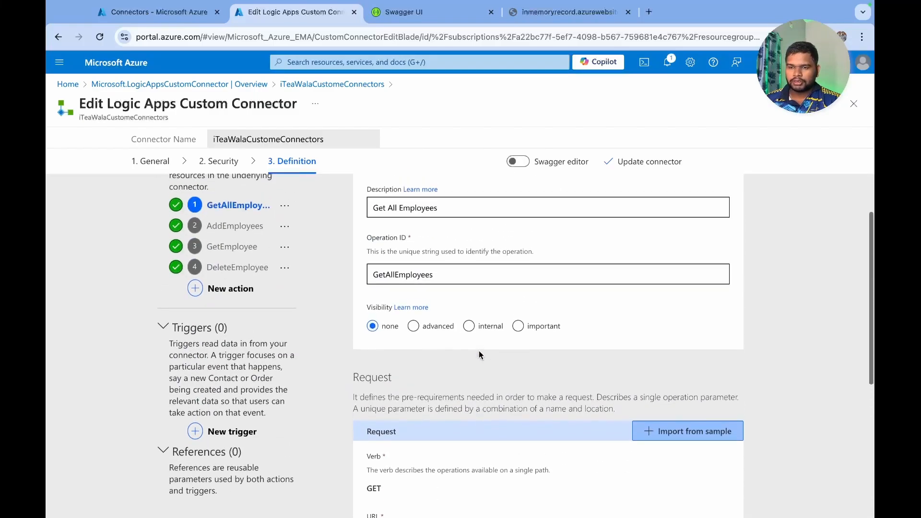
pyautogui.click(631, 163)
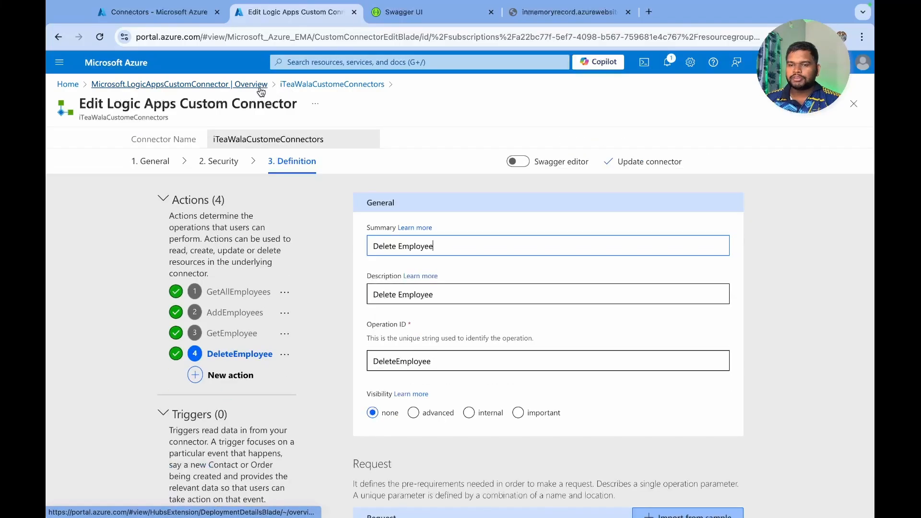
# Start a role assignment on iTeaWalaCustomeConnectors with the Logic Apps Standard Developer role.
pyautogui.click(327, 82)
pyautogui.click(134, 195)
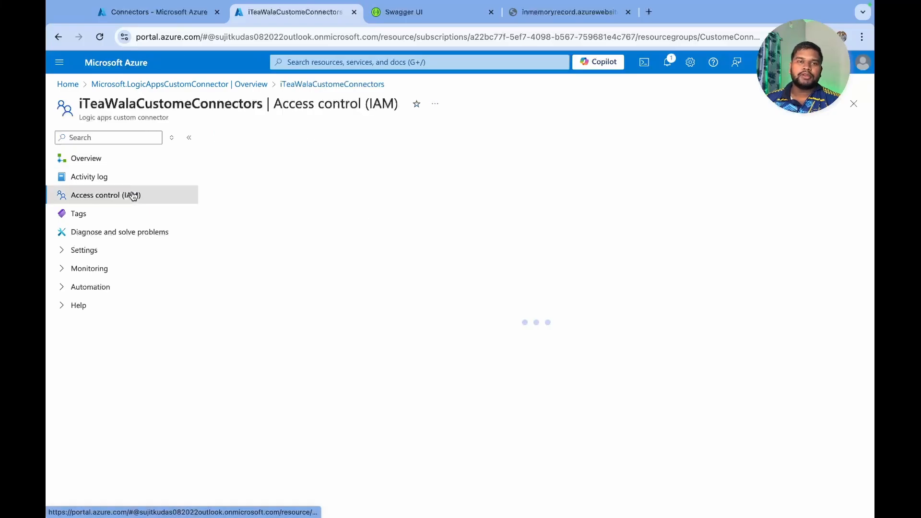
pyautogui.click(291, 169)
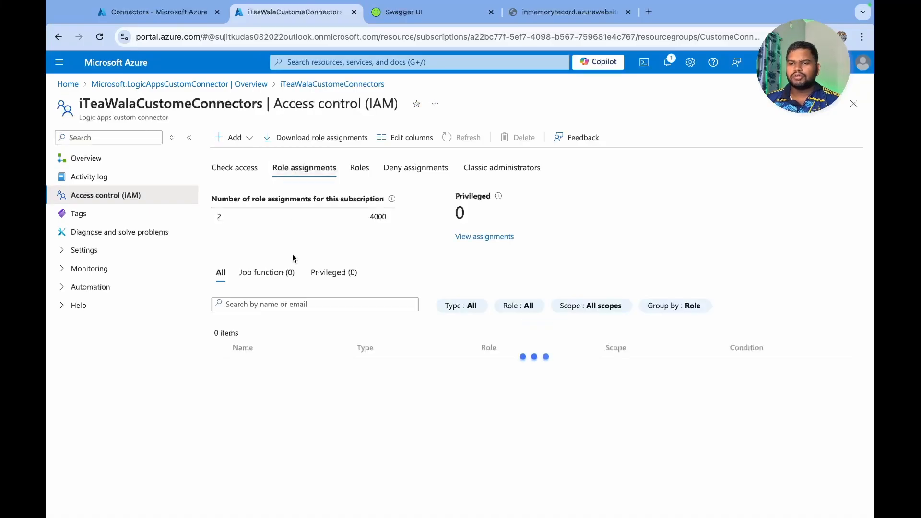
pyautogui.click(231, 138)
pyautogui.click(230, 155)
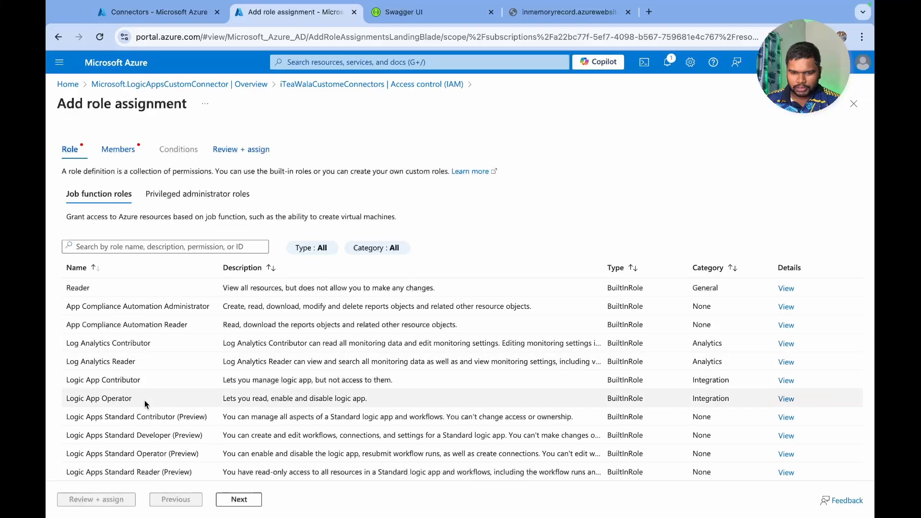
pyautogui.scroll(-3, 145, 400)
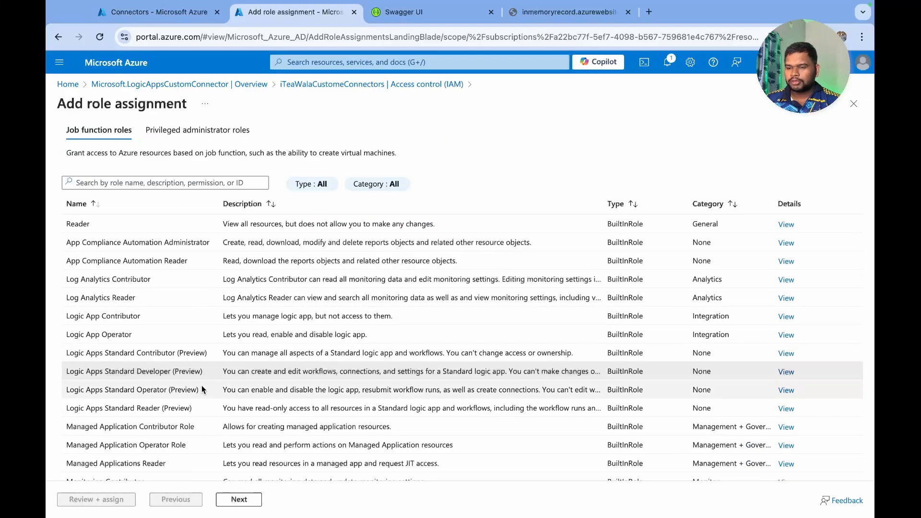
pyautogui.scroll(3, 372, 366)
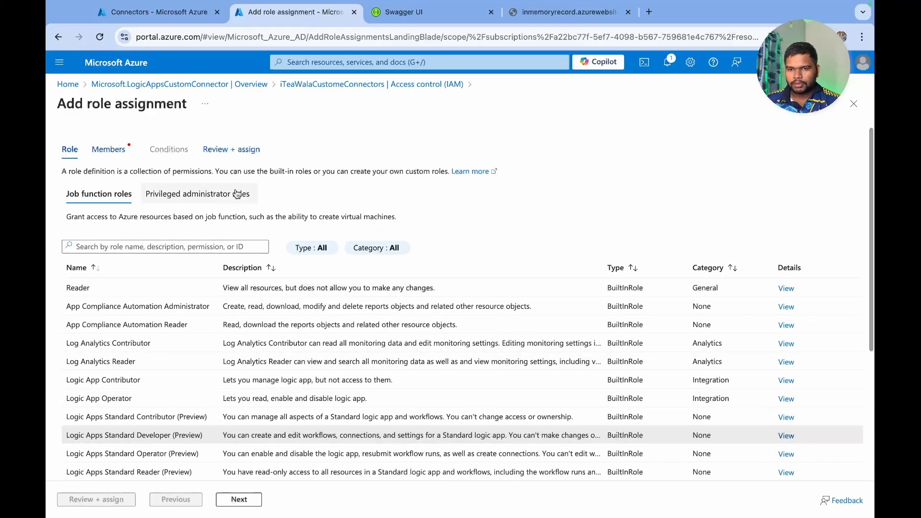
pyautogui.click(108, 149)
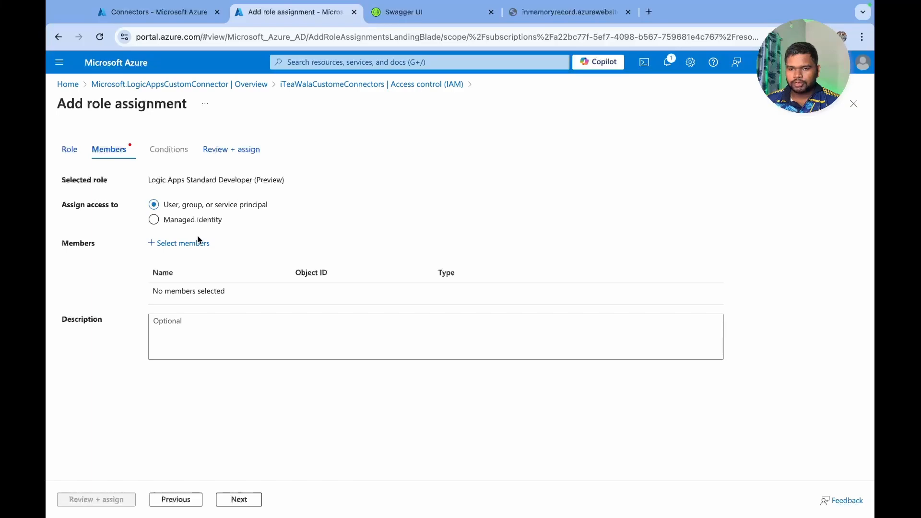
# Assign the role to the Custome-Connectors-LA Logic App (Standard) managed identity and complete it.
pyautogui.click(193, 219)
pyautogui.click(183, 242)
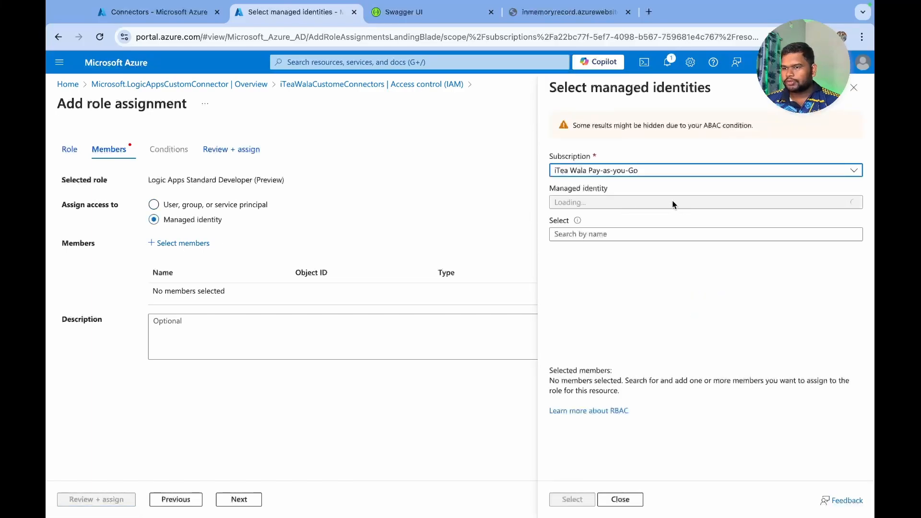
pyautogui.click(669, 202)
pyautogui.click(611, 286)
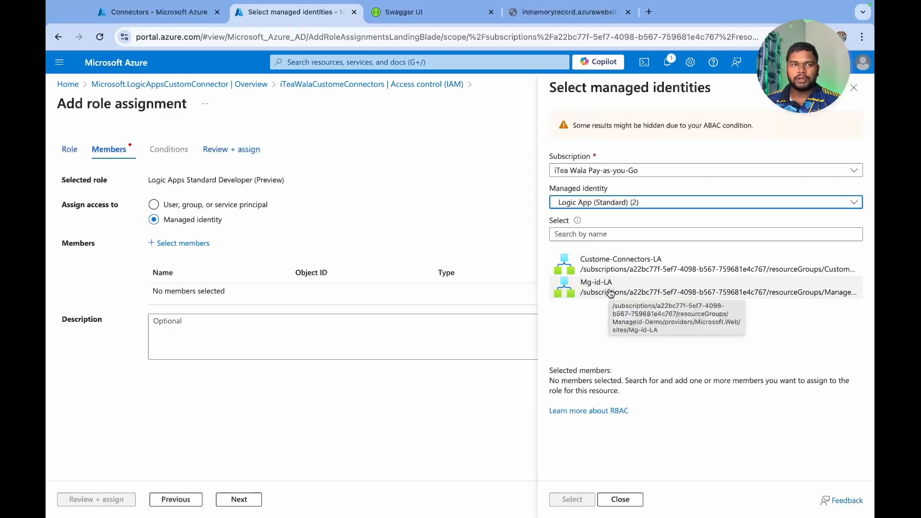
pyautogui.click(611, 266)
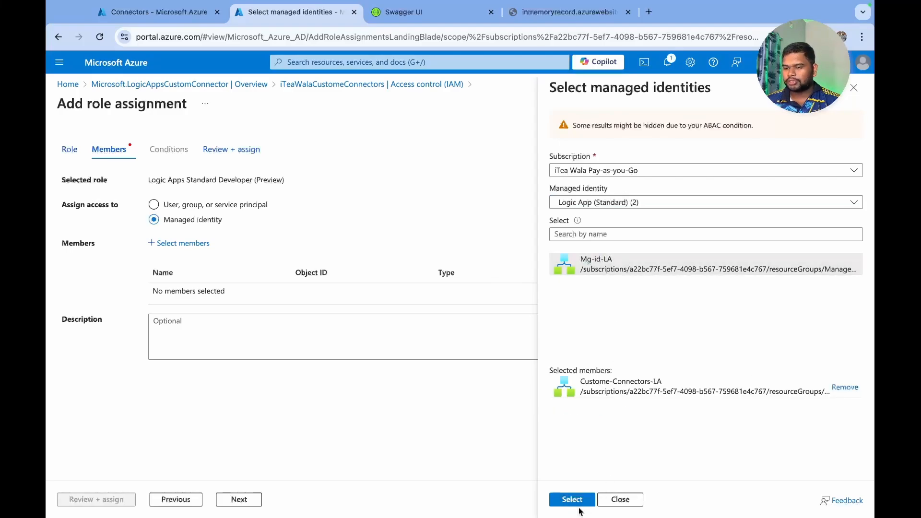
pyautogui.click(571, 499)
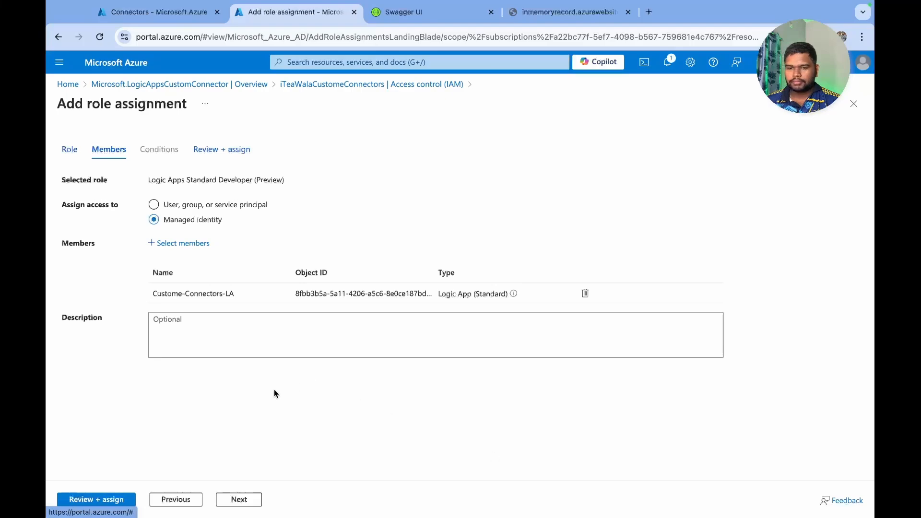
pyautogui.click(107, 496)
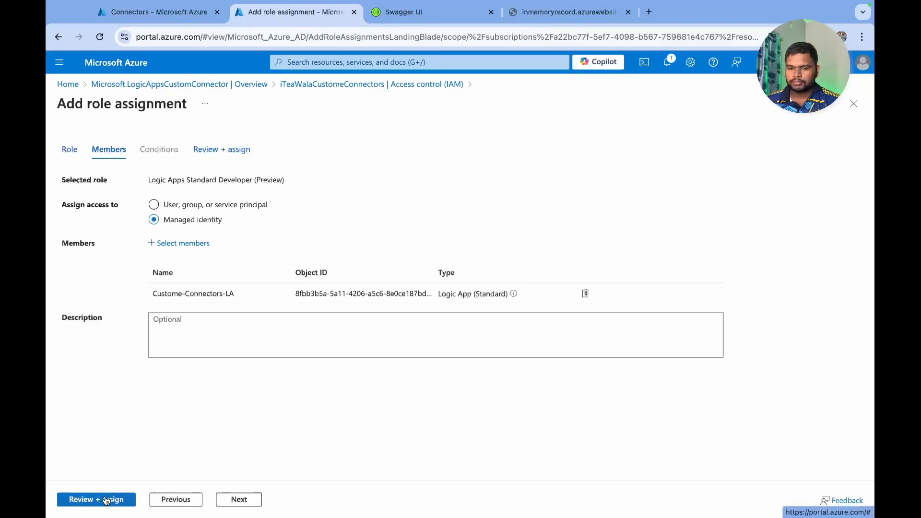
pyautogui.click(100, 498)
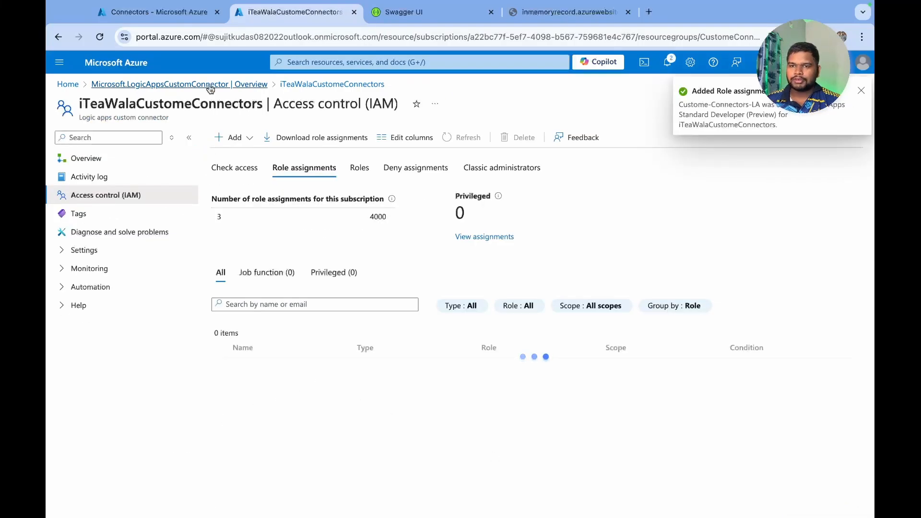
# Open the designer of the Connectors workflow.
pyautogui.click(202, 13)
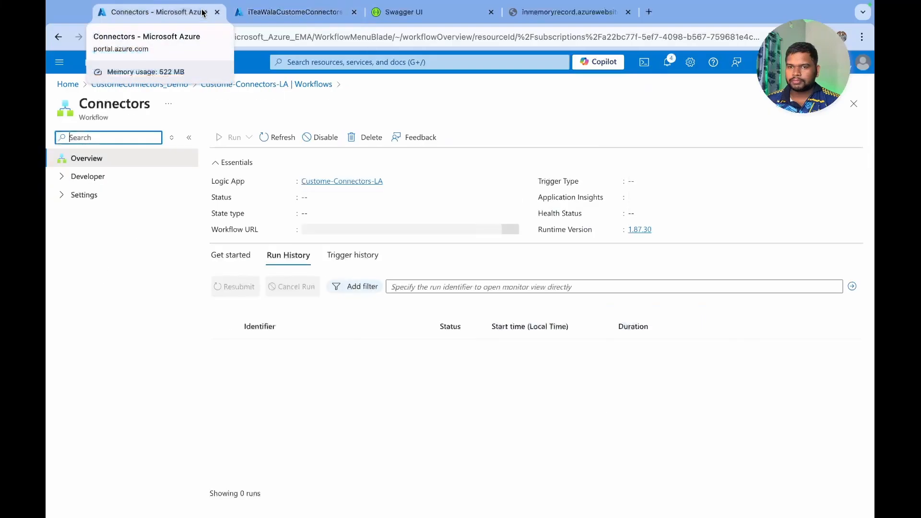
pyautogui.click(292, 11)
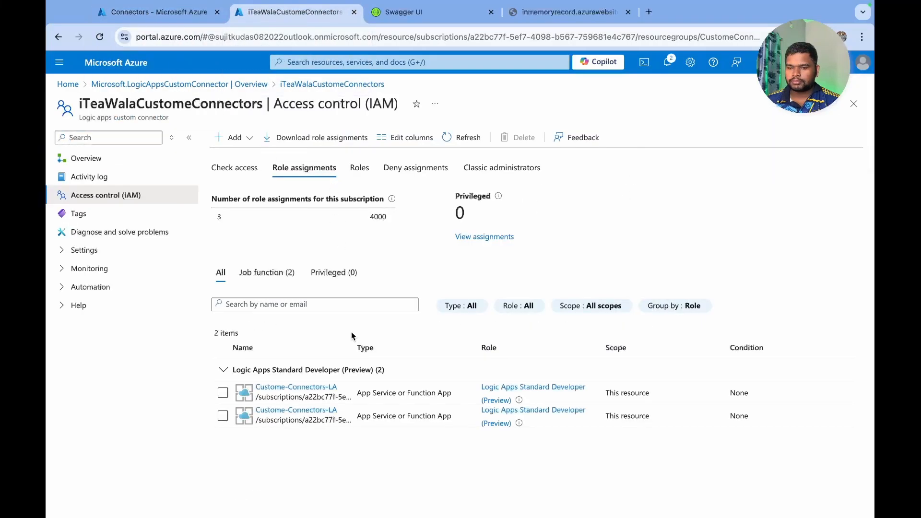
pyautogui.click(197, 5)
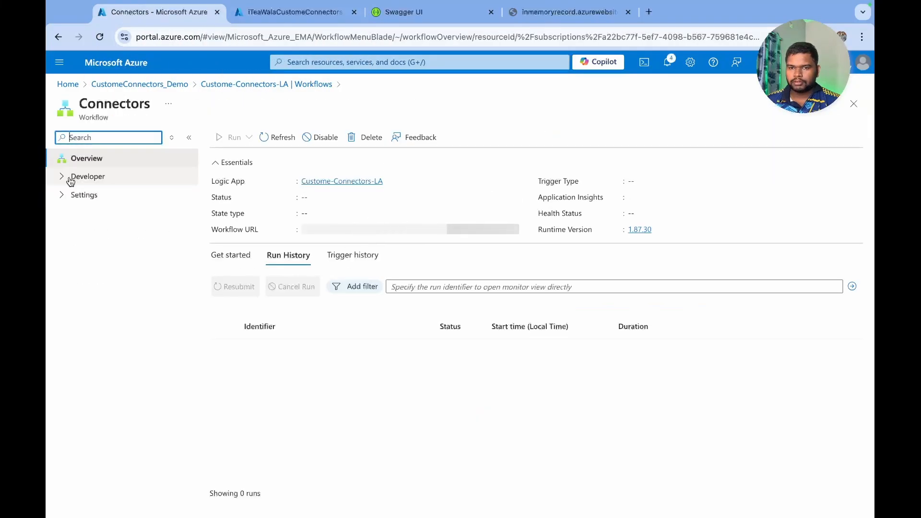
pyautogui.click(69, 178)
pyautogui.click(91, 213)
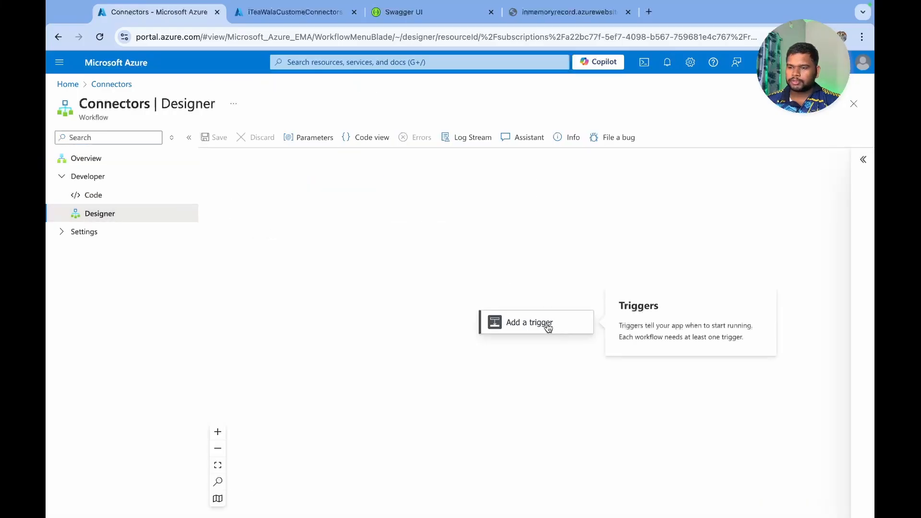
# Add a 'When a HTTP request is received' trigger and set its method to GET.
pyautogui.click(547, 323)
pyautogui.click(574, 203)
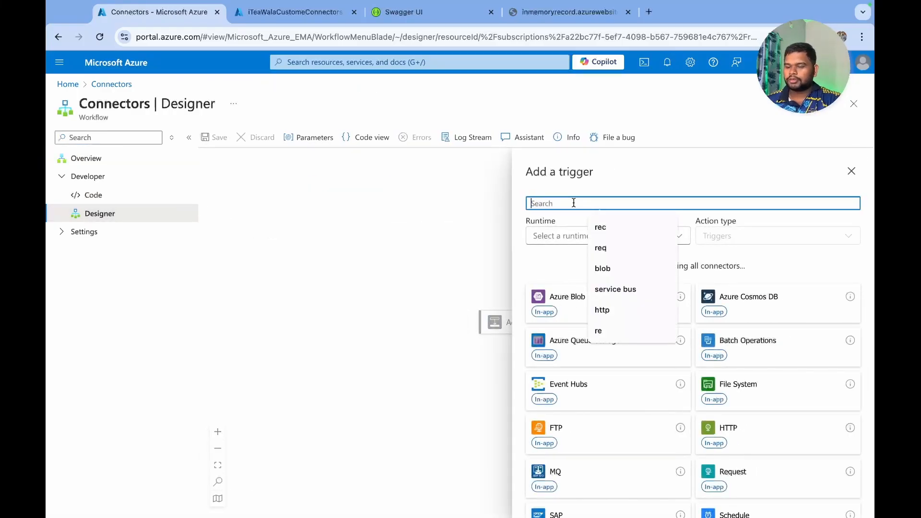
pyautogui.write('req')
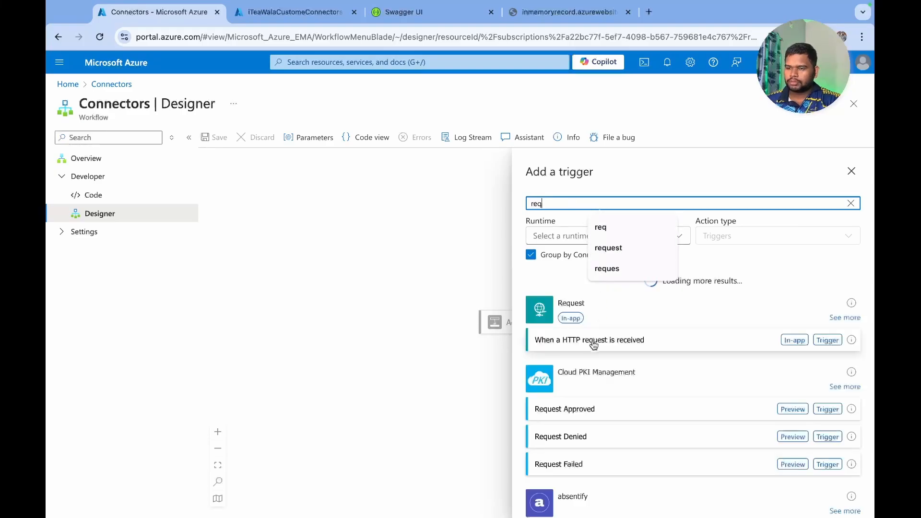
pyautogui.click(592, 342)
pyautogui.click(558, 286)
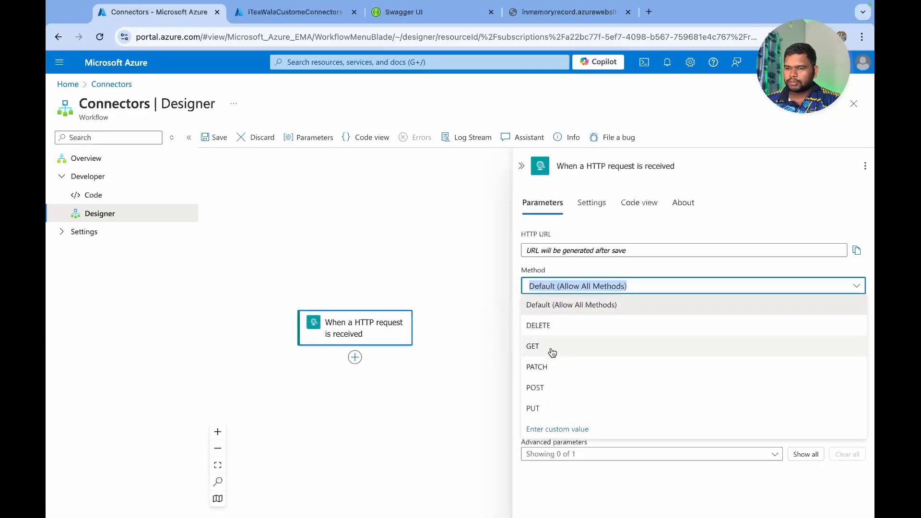
pyautogui.click(537, 385)
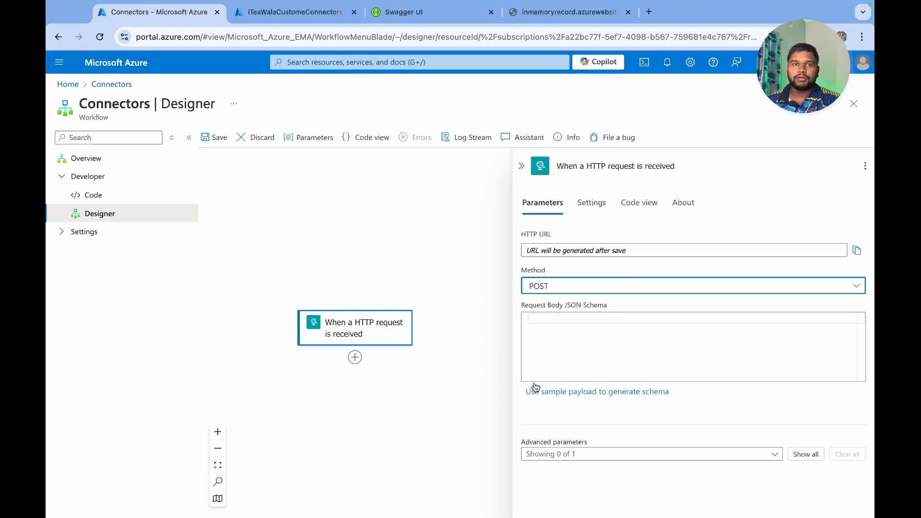
pyautogui.click(547, 344)
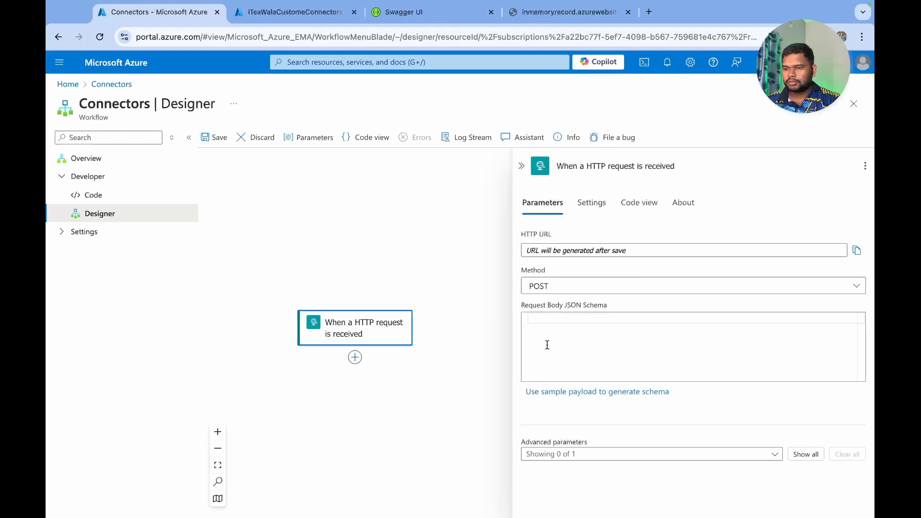
pyautogui.click(557, 286)
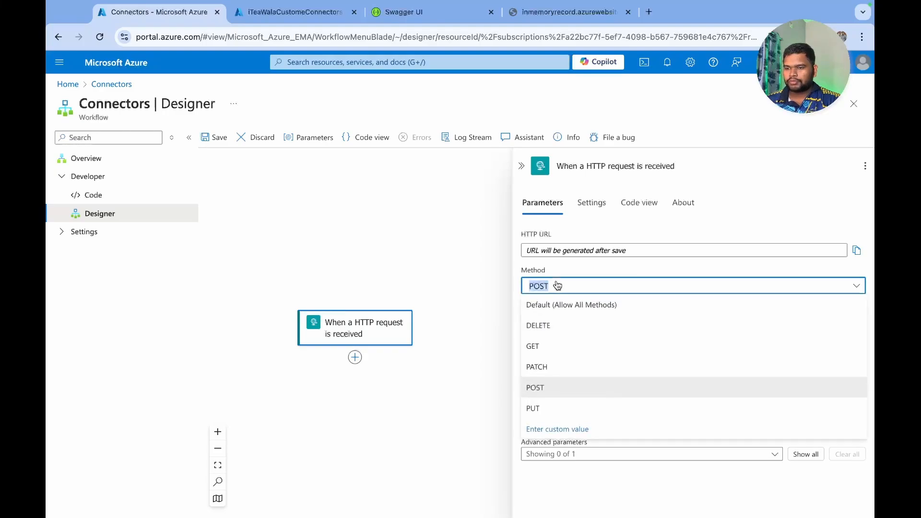
pyautogui.click(542, 345)
pyautogui.click(551, 331)
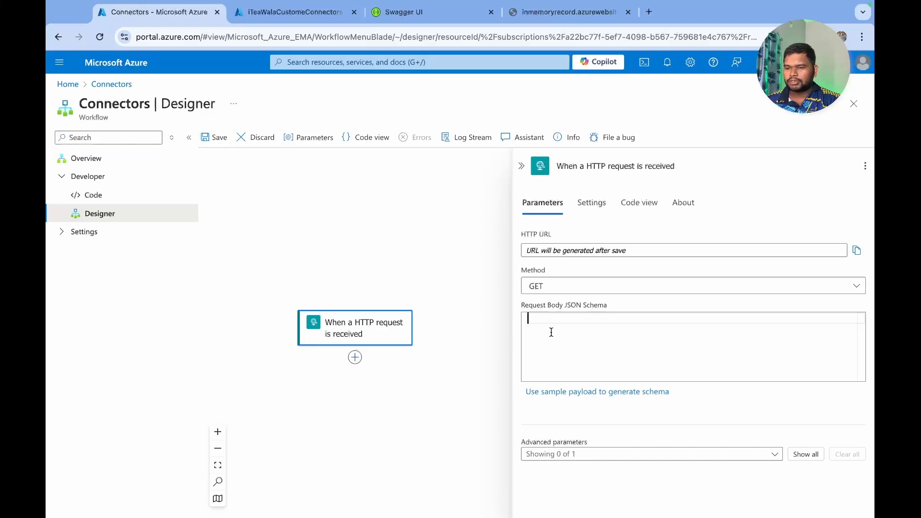
# Add the Custom runtime iTeaWalaCustomeConnectors Get All Employees action with a new connection.
pyautogui.click(355, 357)
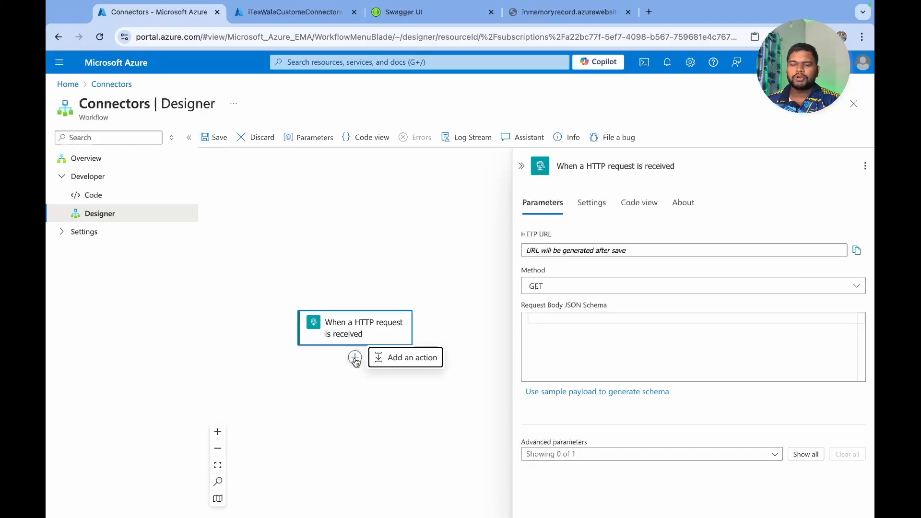
pyautogui.click(392, 363)
pyautogui.click(558, 202)
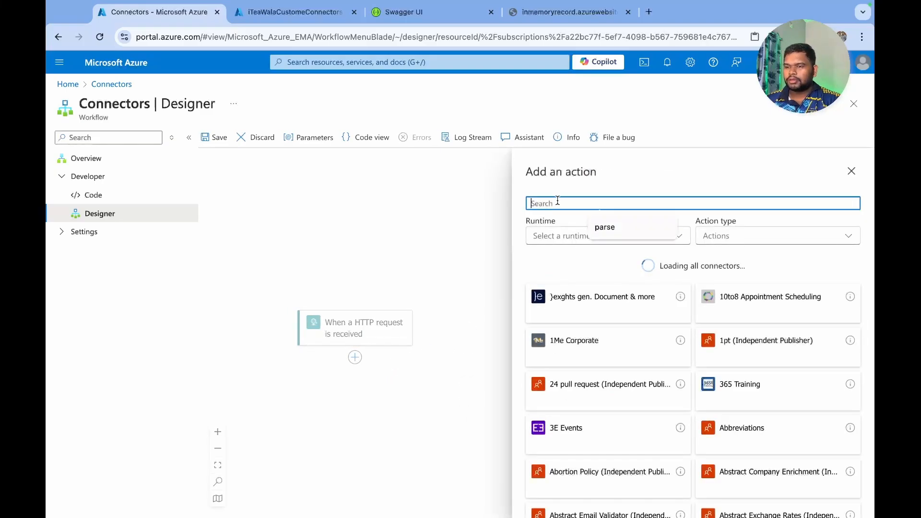
pyautogui.click(553, 242)
pyautogui.click(558, 297)
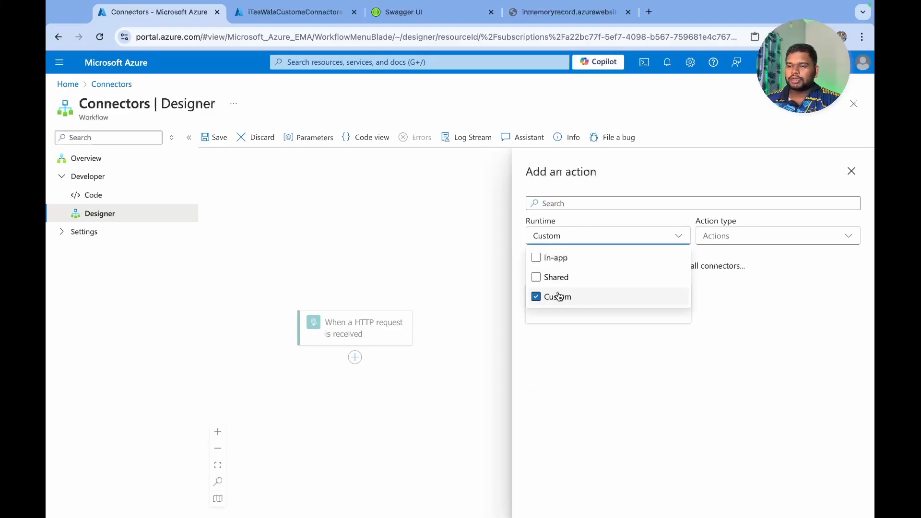
pyautogui.click(586, 323)
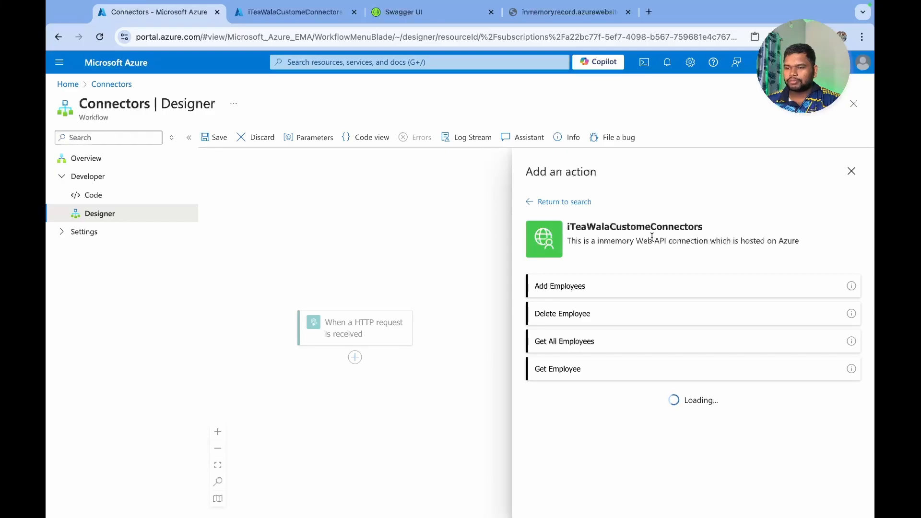
pyautogui.click(557, 345)
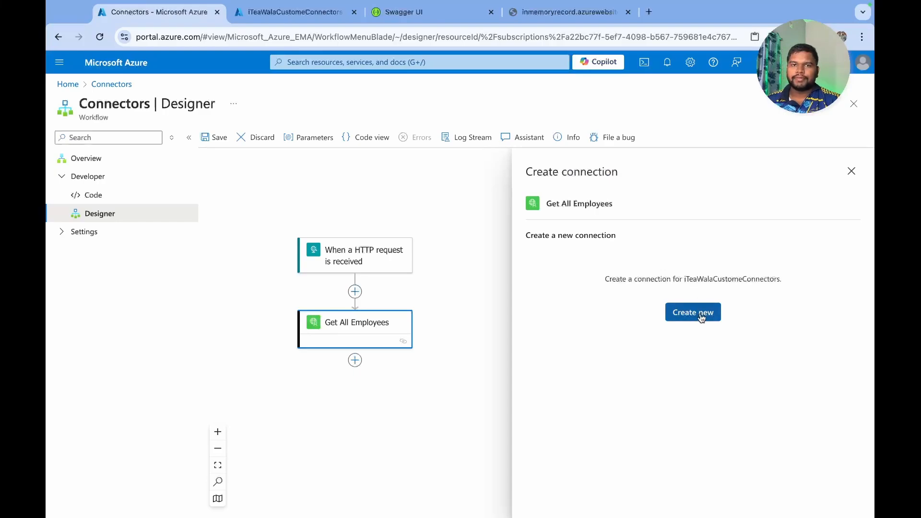
pyautogui.click(701, 318)
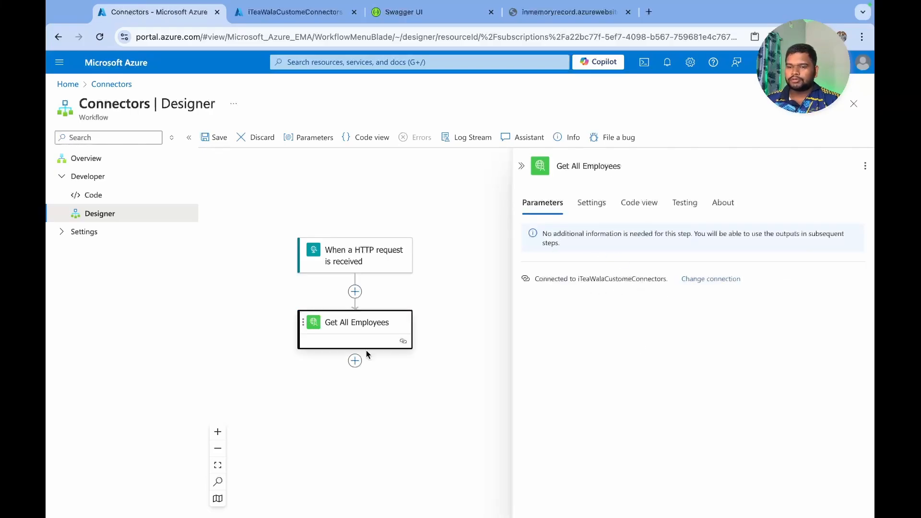
pyautogui.click(355, 361)
pyautogui.write('res')
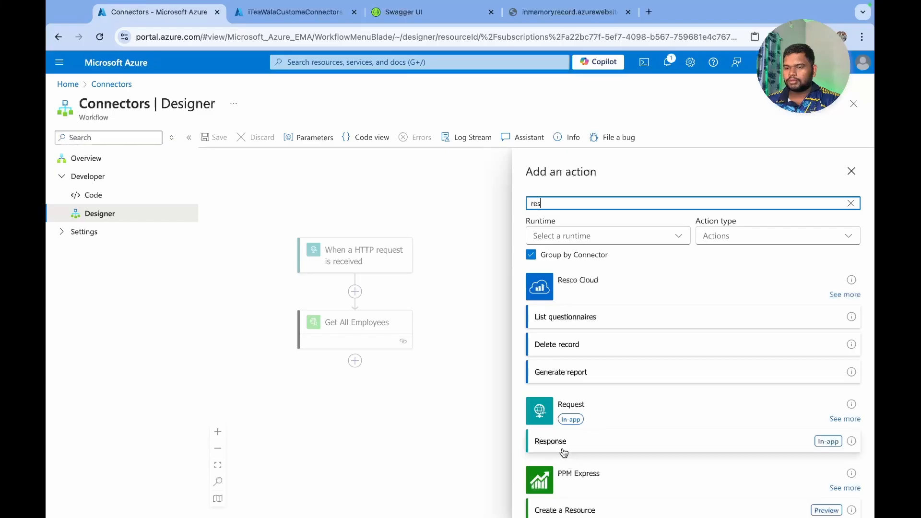
# Add a Response action returning the Get All Employees Body and save the workflow.
pyautogui.click(550, 441)
pyautogui.click(554, 324)
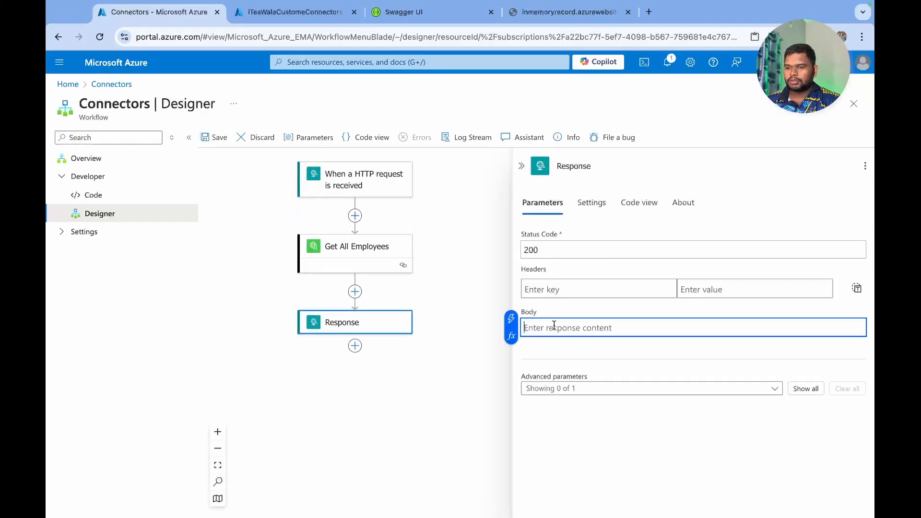
pyautogui.click(511, 319)
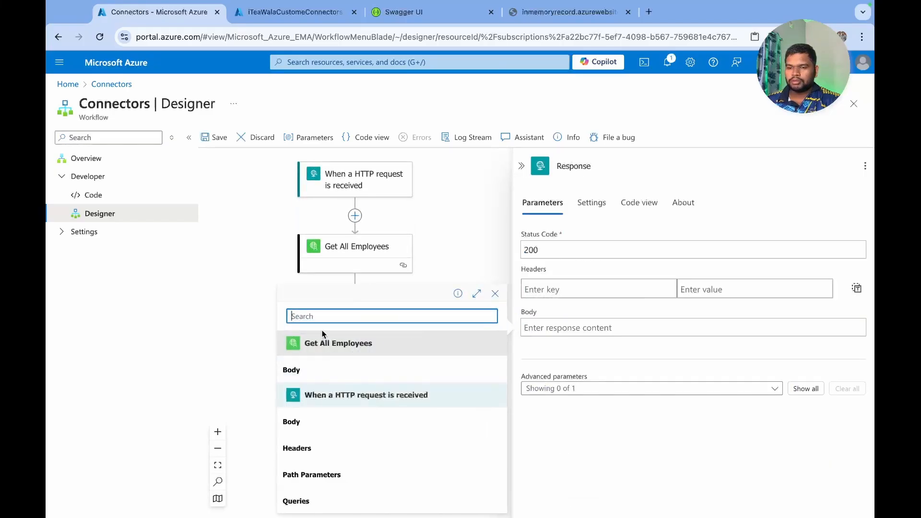
pyautogui.click(309, 372)
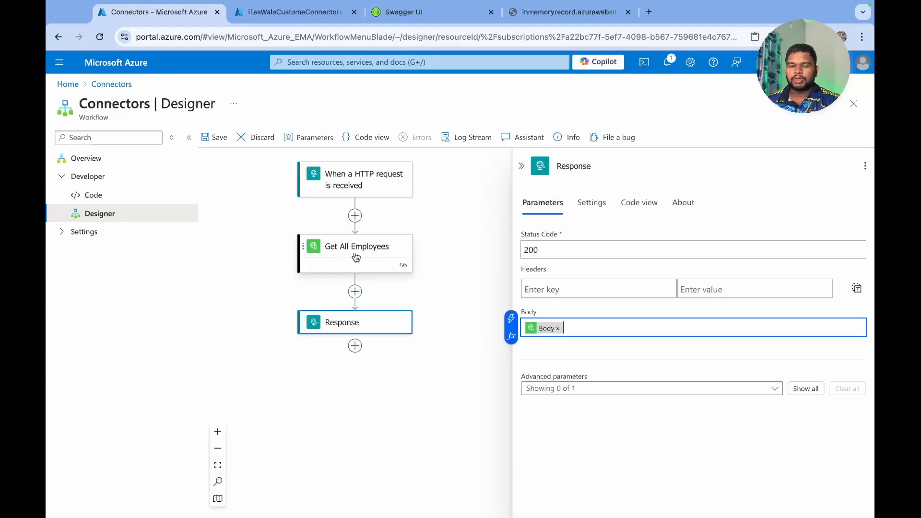
pyautogui.click(206, 139)
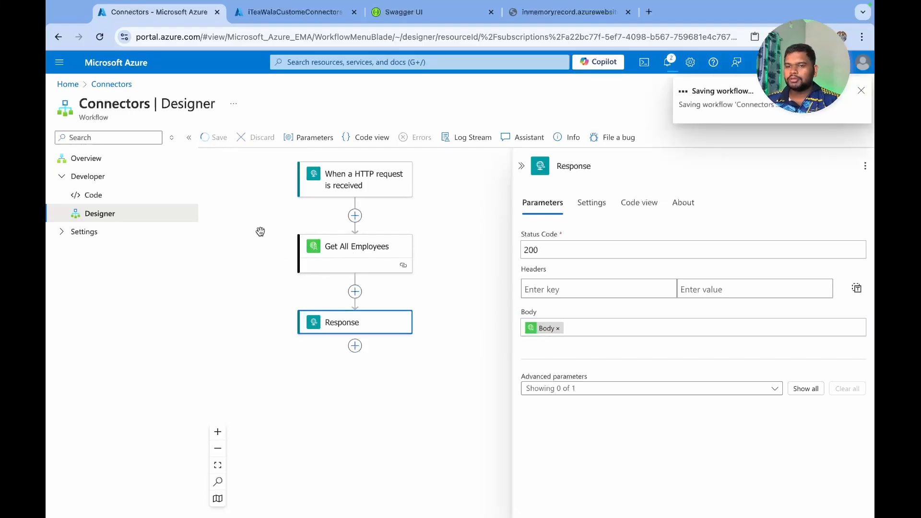
# Copy the HTTP trigger's generated URL and switch over to Postman.
pyautogui.click(355, 179)
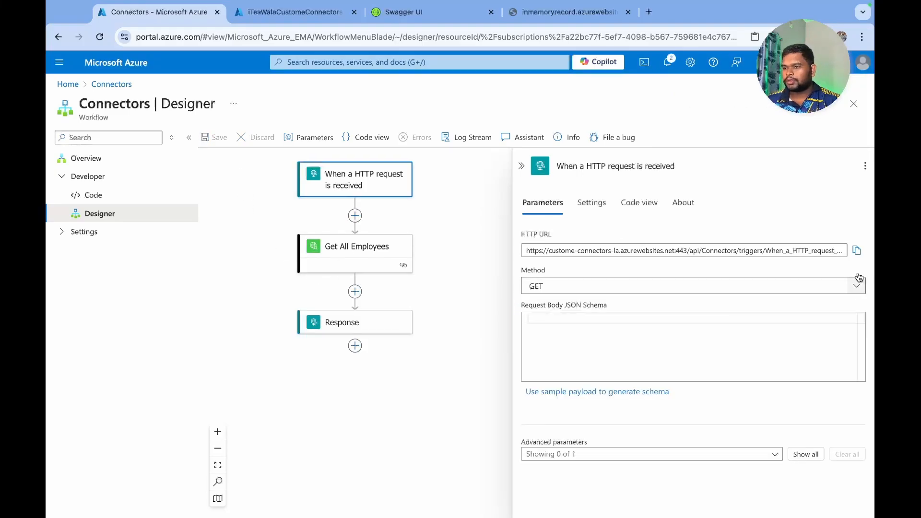
pyautogui.click(856, 250)
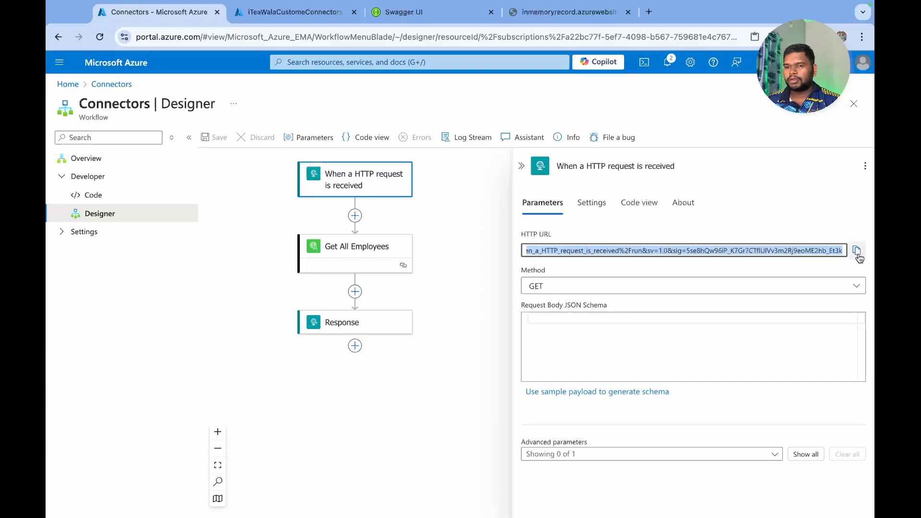
pyautogui.click(93, 160)
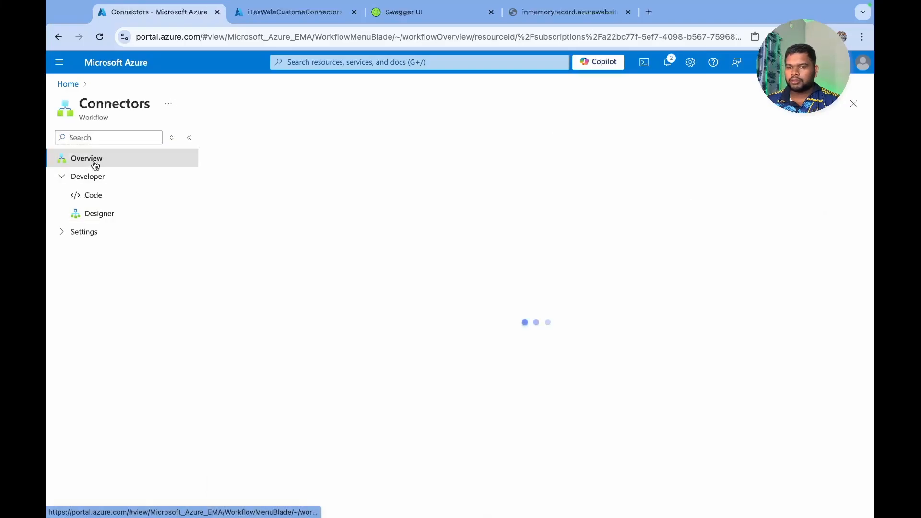
pyautogui.hotkey('ctrl', 'Right')
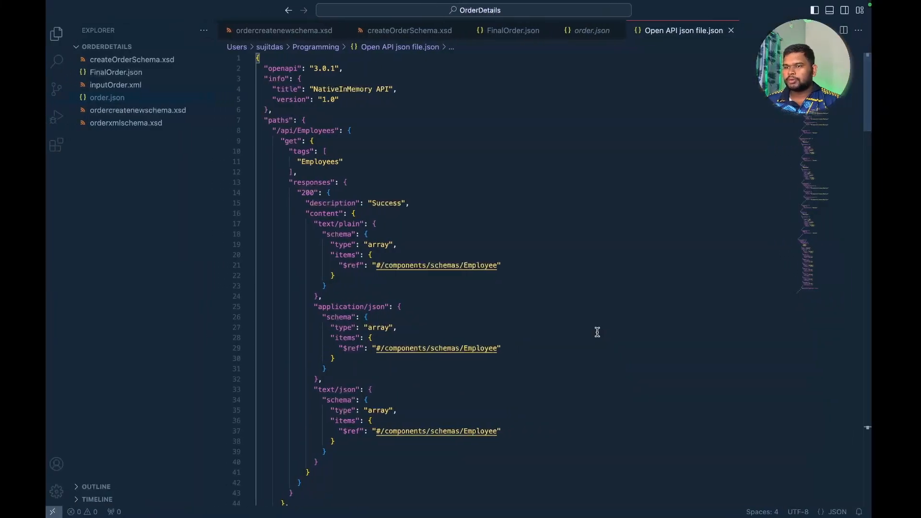
pyautogui.hotkey('ctrl', 'Left')
pyautogui.hotkey('ctrl', 'Left')
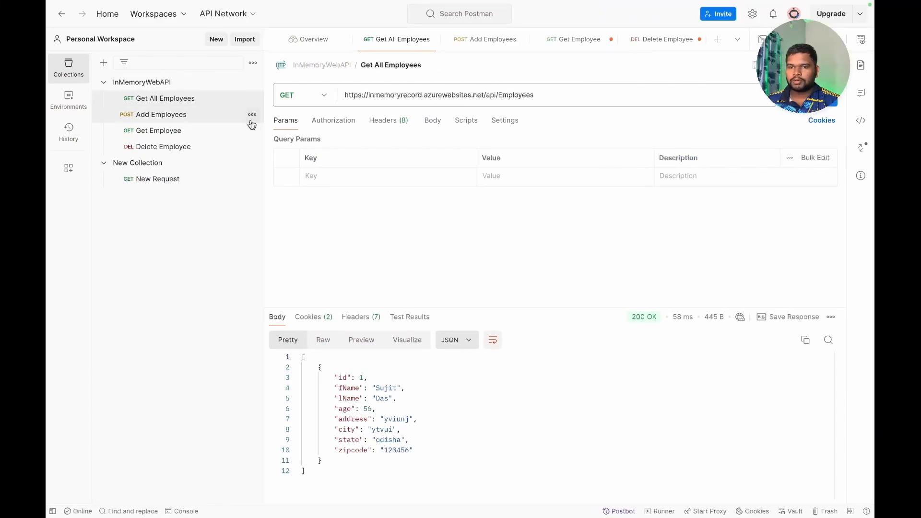
# Send a GET to the trigger URL in a new Postman tab and select the returned employee JSON.
pyautogui.hotkey('ctrl', 't')
pyautogui.press('super+v')
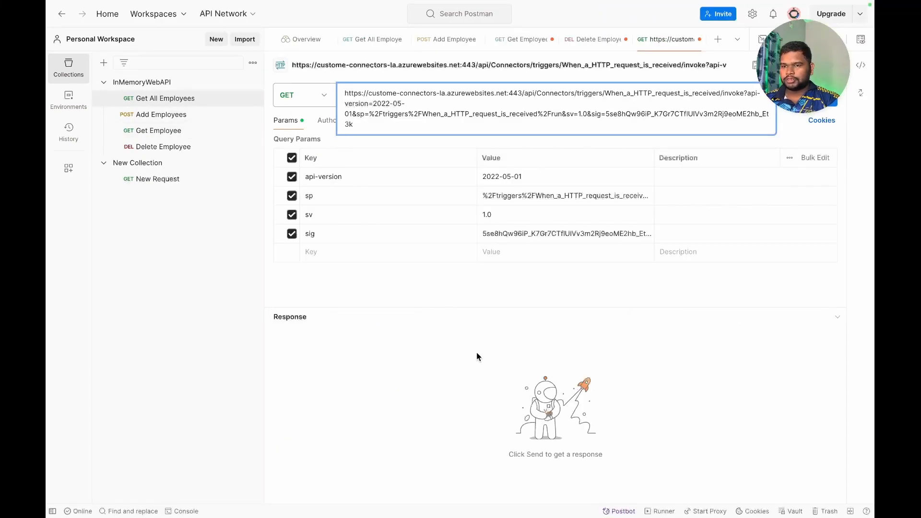
pyautogui.click(483, 372)
pyautogui.click(815, 95)
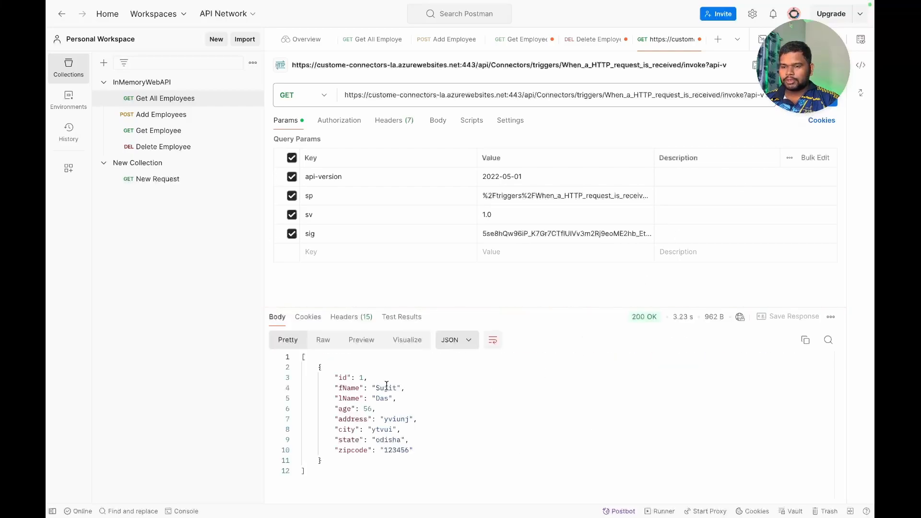
pyautogui.click(345, 368)
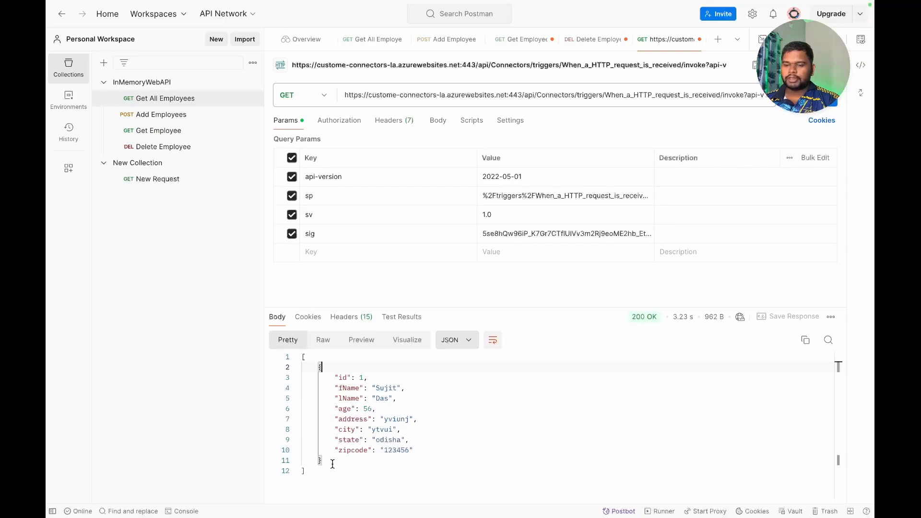
pyautogui.moveTo(332, 464); pyautogui.dragTo(314, 365)
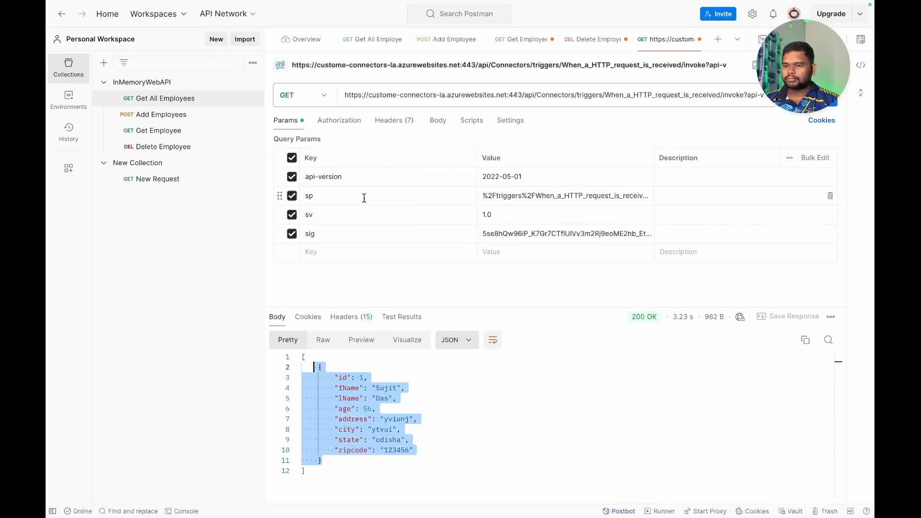
pyautogui.hotkey('ctrl', 'Right')
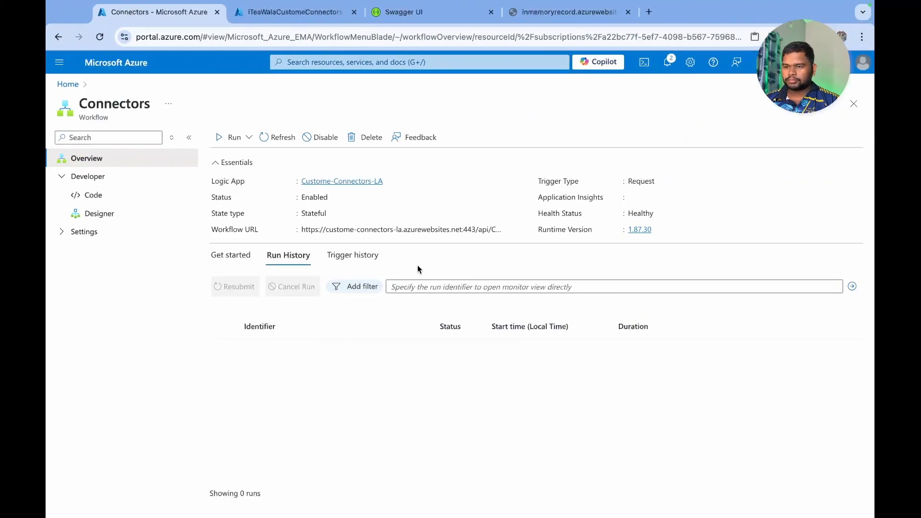
# Refresh the run history and inspect the succeeded run's Get All Employees inputs and outputs.
pyautogui.click(267, 137)
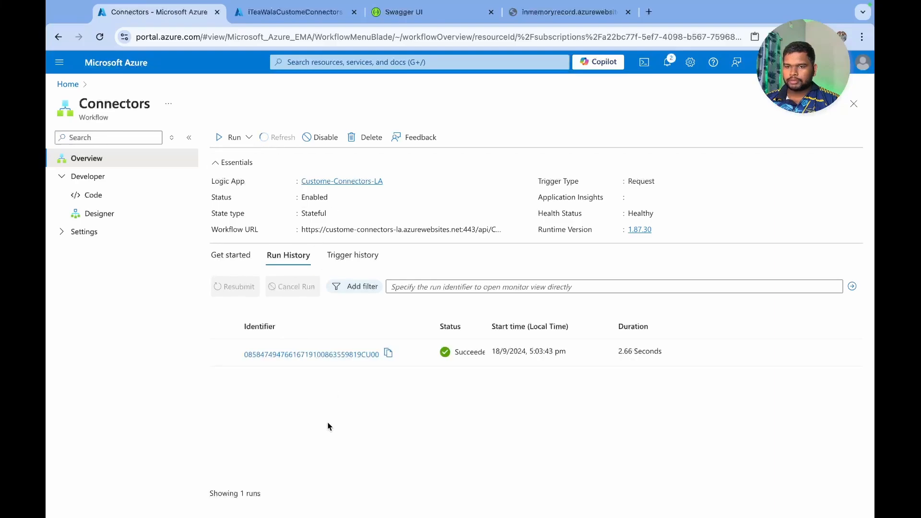
pyautogui.click(307, 359)
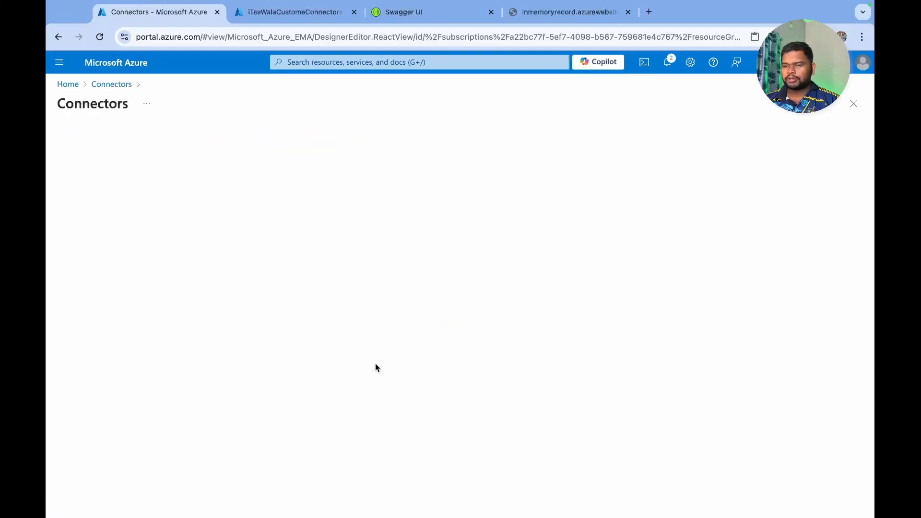
pyautogui.click(475, 390)
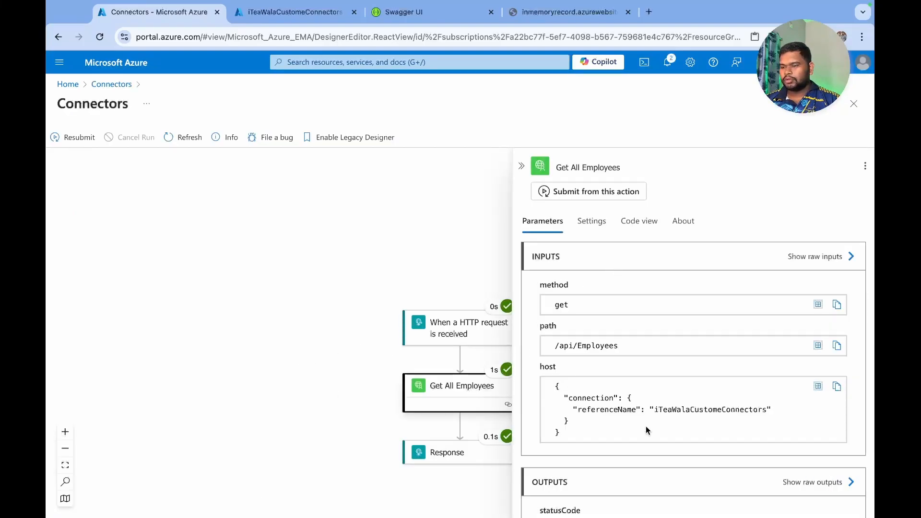
pyautogui.scroll(-6, 646, 426)
pyautogui.scroll(2, 645, 426)
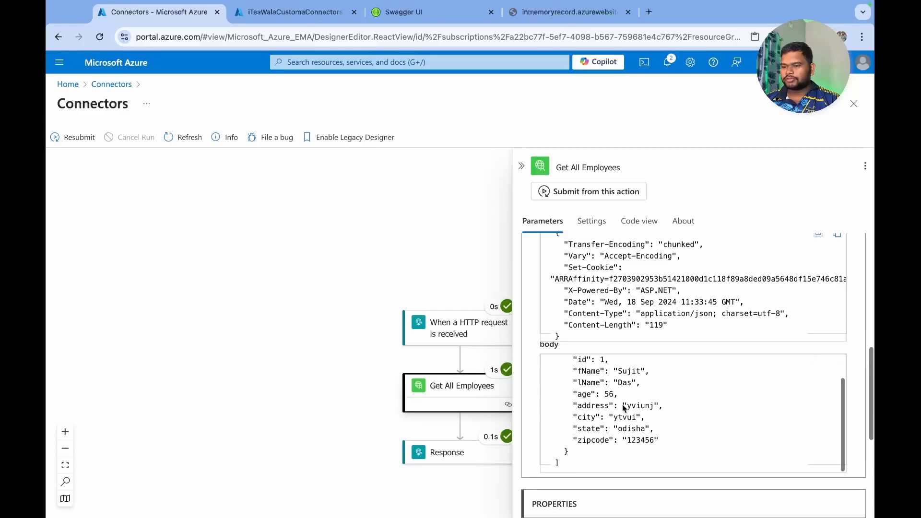
pyautogui.scroll(-5, 622, 405)
pyautogui.scroll(8, 622, 405)
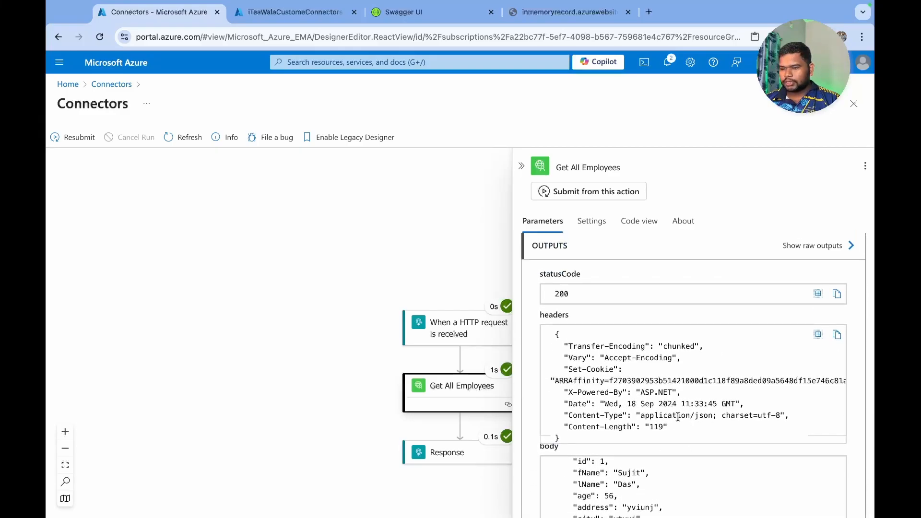
pyautogui.scroll(5, 701, 418)
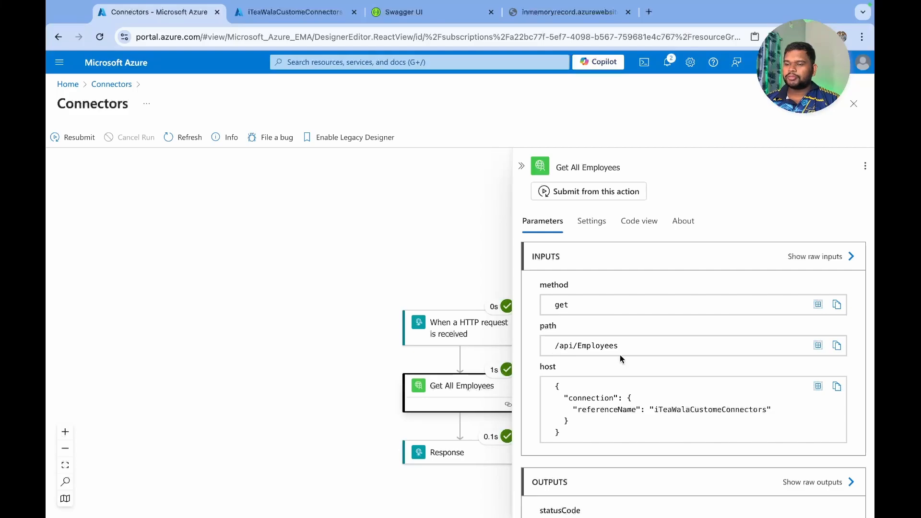
# Open the HTTP trigger's Request Body JSON Schema field in the designer, then switch to Postman.
pyautogui.click(112, 84)
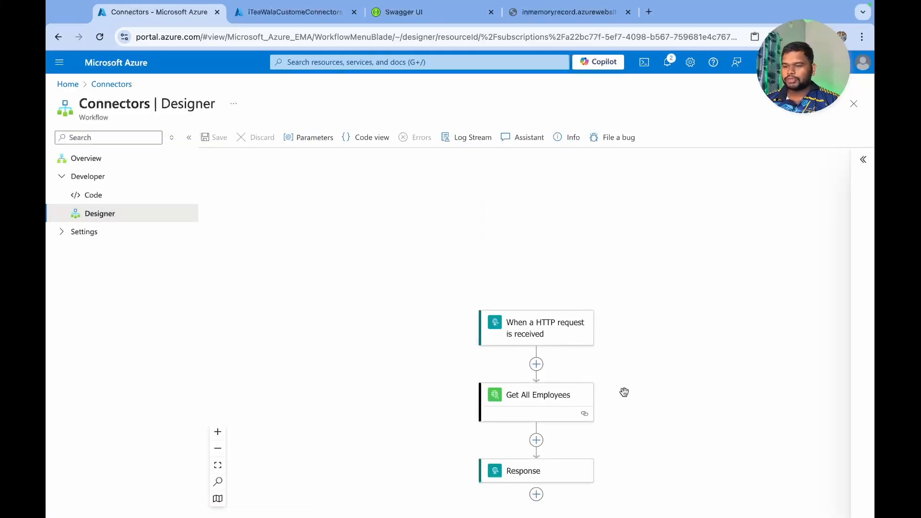
pyautogui.click(538, 267)
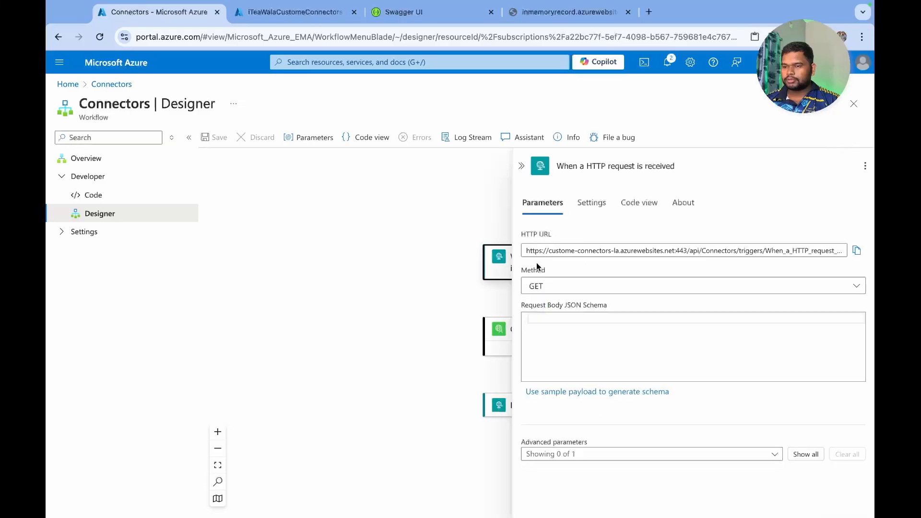
pyautogui.click(581, 351)
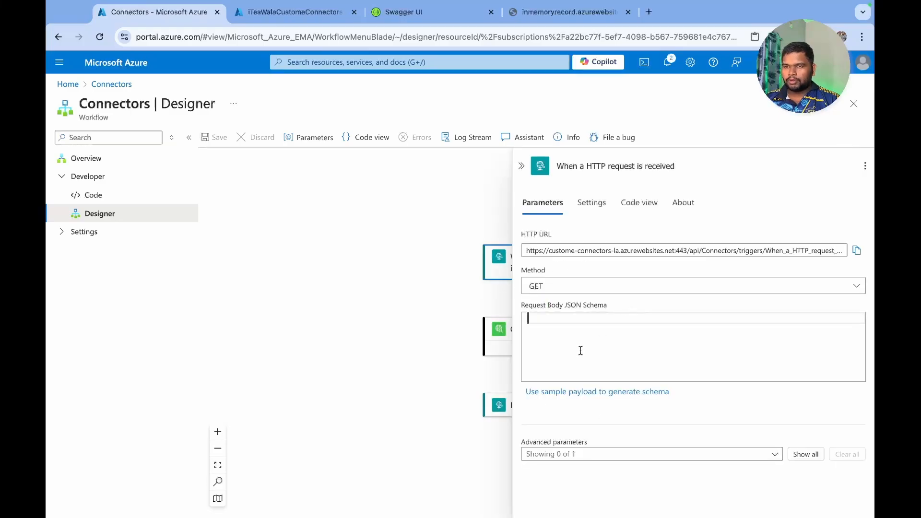
pyautogui.hotkey('ctrl', 'Right')
pyautogui.hotkey('ctrl', 'Right')
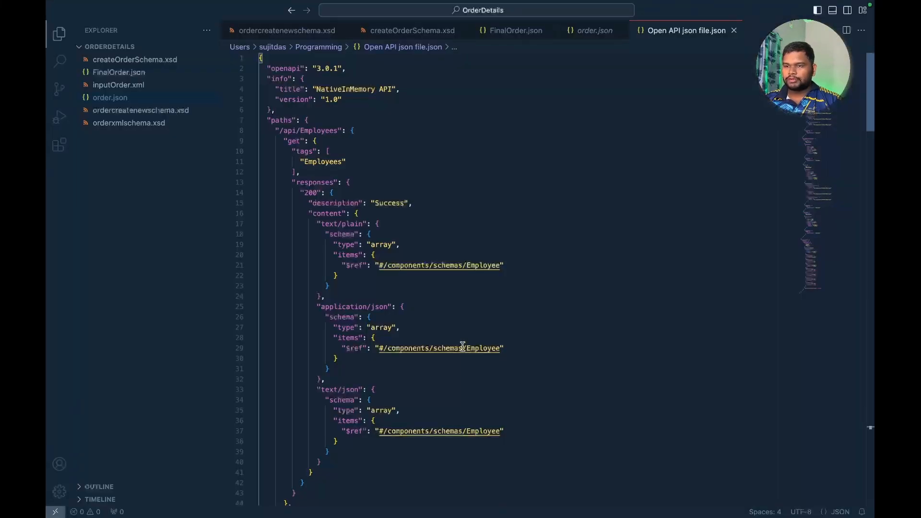
pyautogui.hotkey('ctrl', 'Left')
pyautogui.hotkey('ctrl', 'Left')
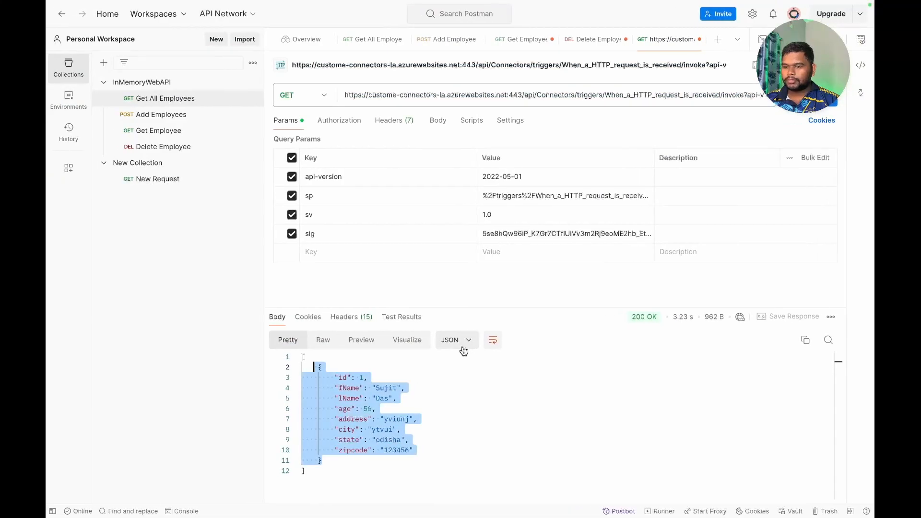
# Select and copy the employee object on lines 2–11 of the response, then return to Azure.
pyautogui.click(355, 482)
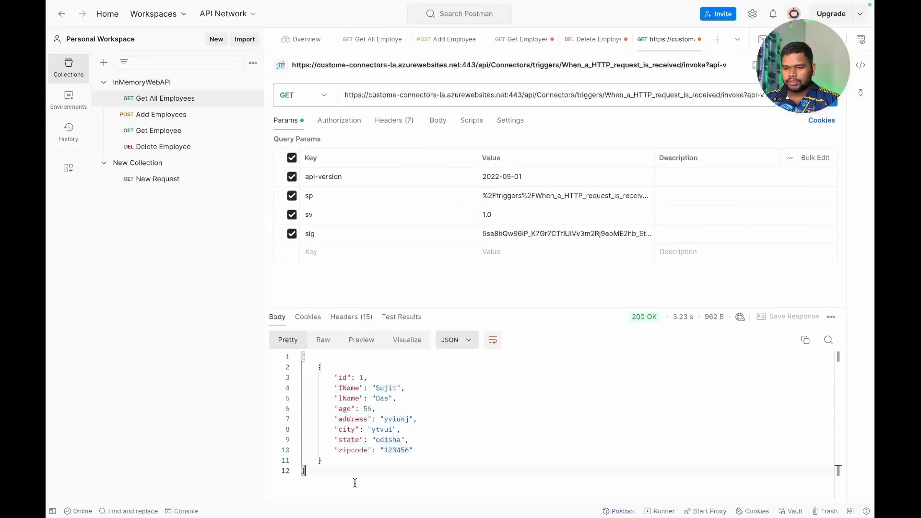
pyautogui.click(333, 462)
pyautogui.moveTo(333, 462); pyautogui.dragTo(322, 365)
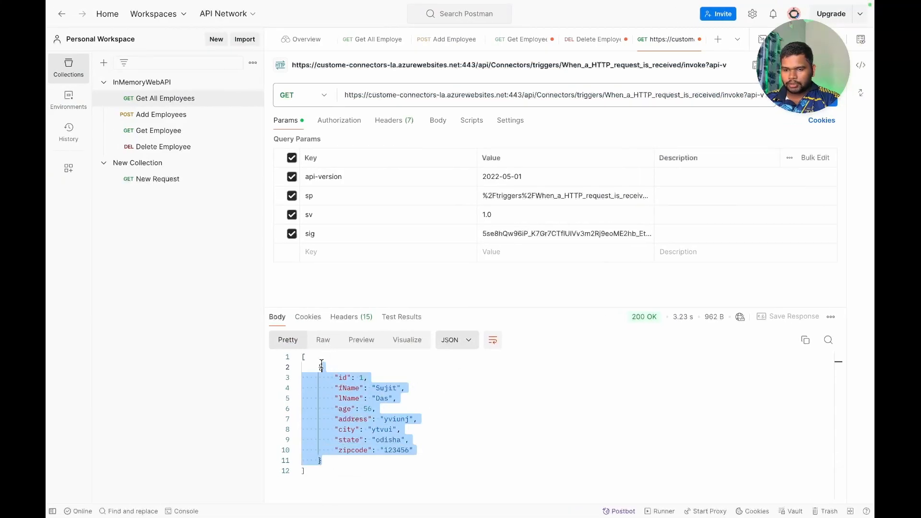
pyautogui.doubleClick(319, 365)
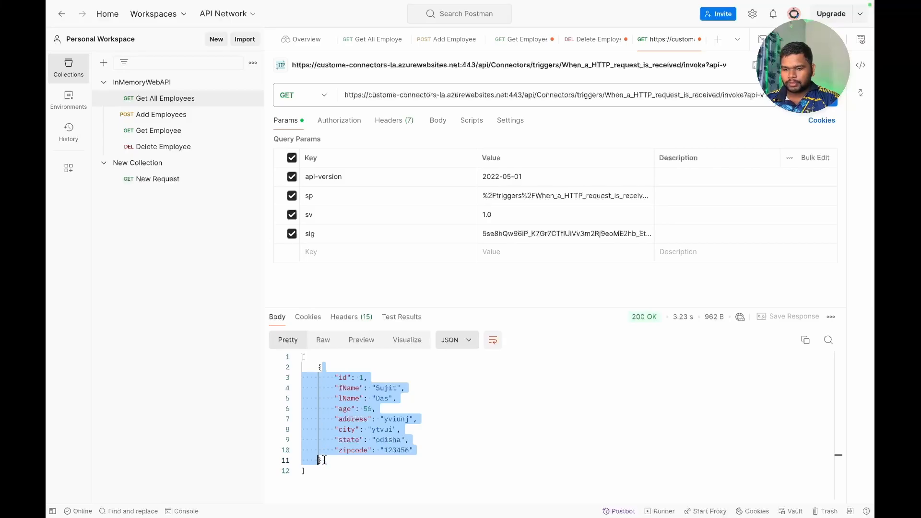
pyautogui.click(326, 459)
pyautogui.moveTo(326, 459); pyautogui.dragTo(318, 369)
pyautogui.hotkey('ctrl', 'c')
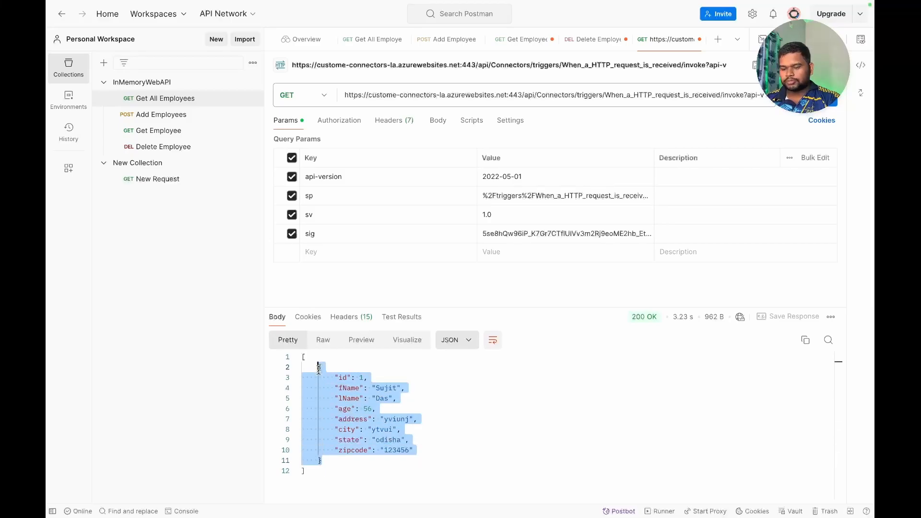
pyautogui.hotkey('ctrl', 'Left')
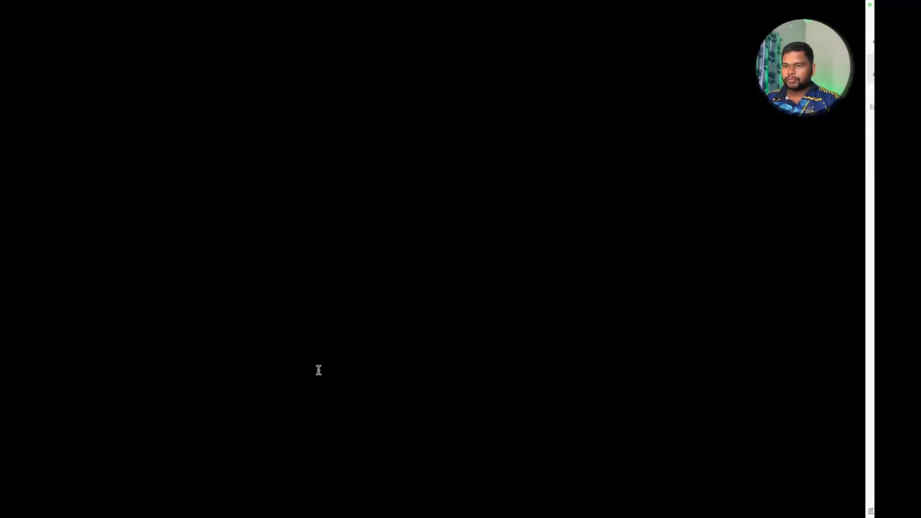
pyautogui.hotkey('ctrl', 'Right')
pyautogui.hotkey('ctrl', 'Right')
pyautogui.hotkey('ctrl', 'Left')
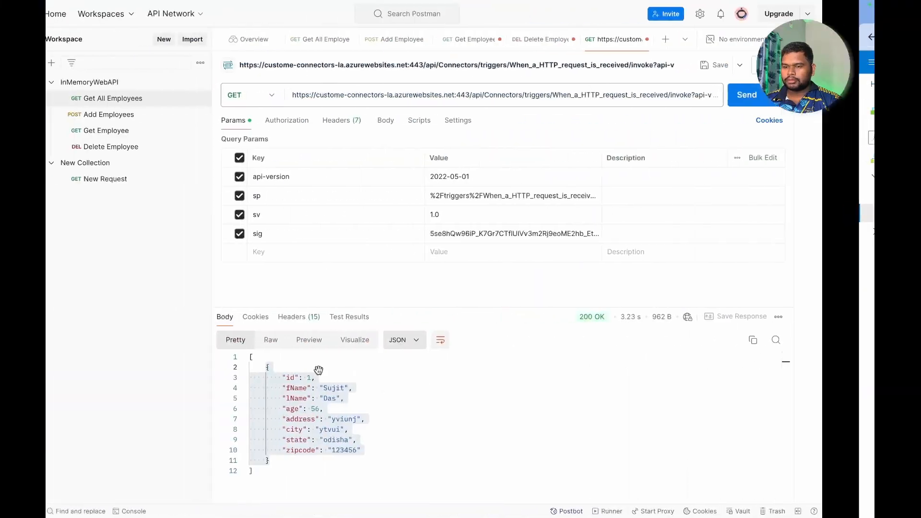
pyautogui.hotkey('ctrl', 'Right')
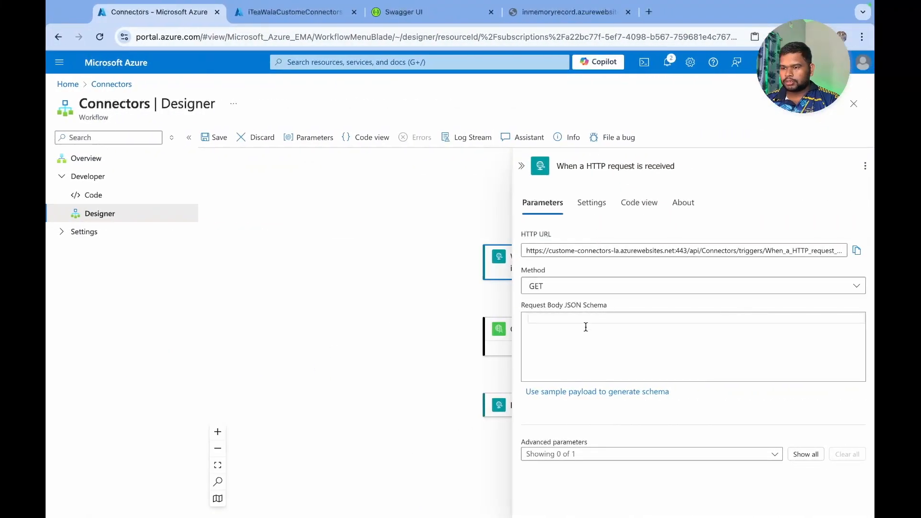
# Generate the trigger's request body schema from the pasted employee JSON sample and save the workflow.
pyautogui.click(562, 394)
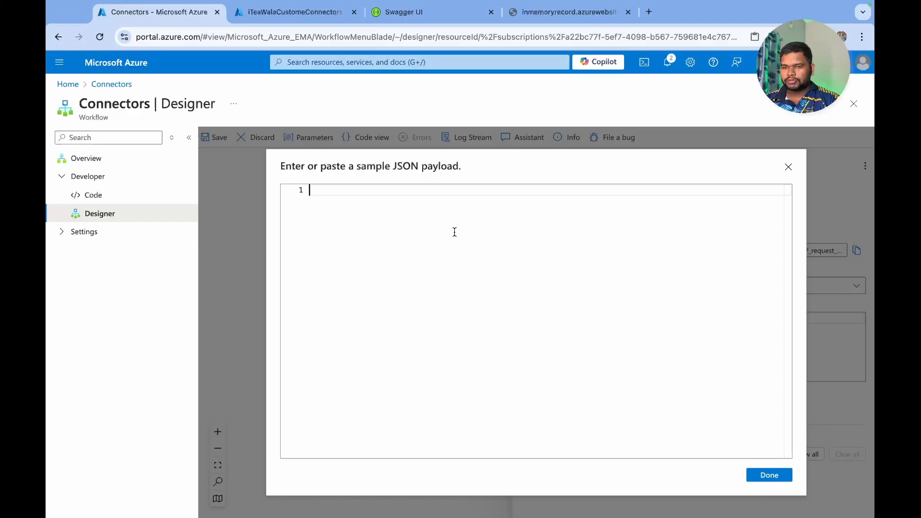
pyautogui.hotkey('ctrl', 'v')
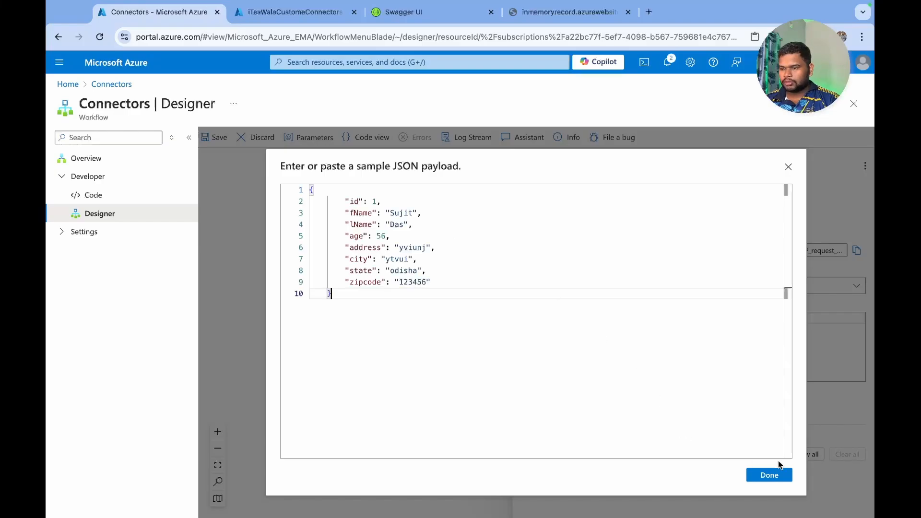
pyautogui.click(772, 476)
pyautogui.scroll(-2, 571, 280)
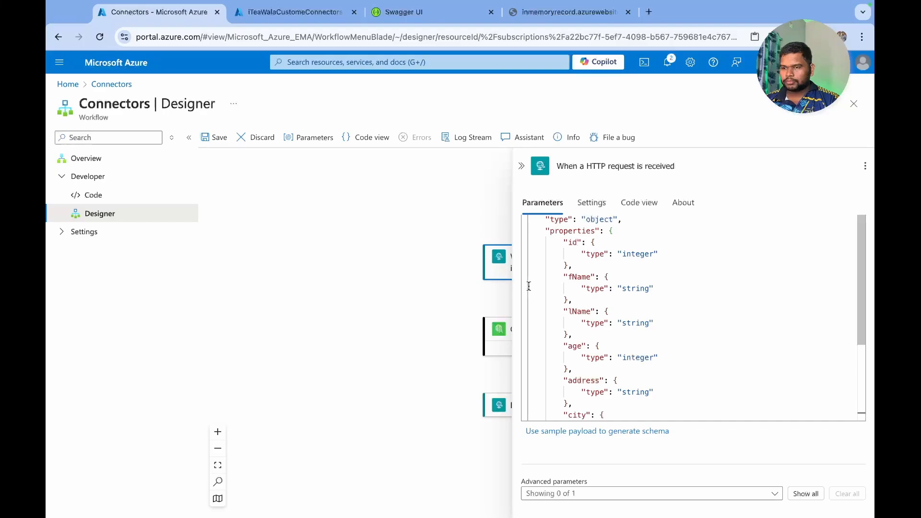
pyautogui.click(218, 138)
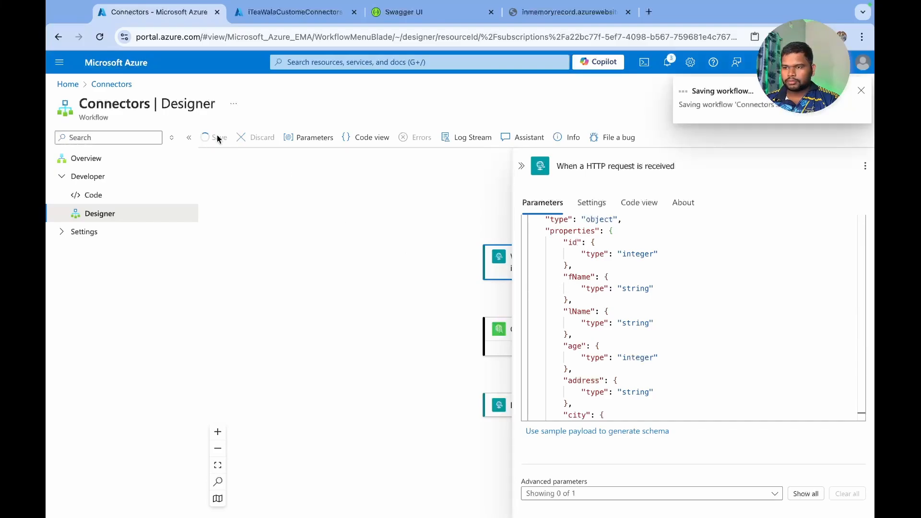
pyautogui.click(522, 168)
# Add the iTeaWalaCustomeConnectors Add Employees action, found via the Custom runtime filter, after Get All Employees.
pyautogui.click(526, 407)
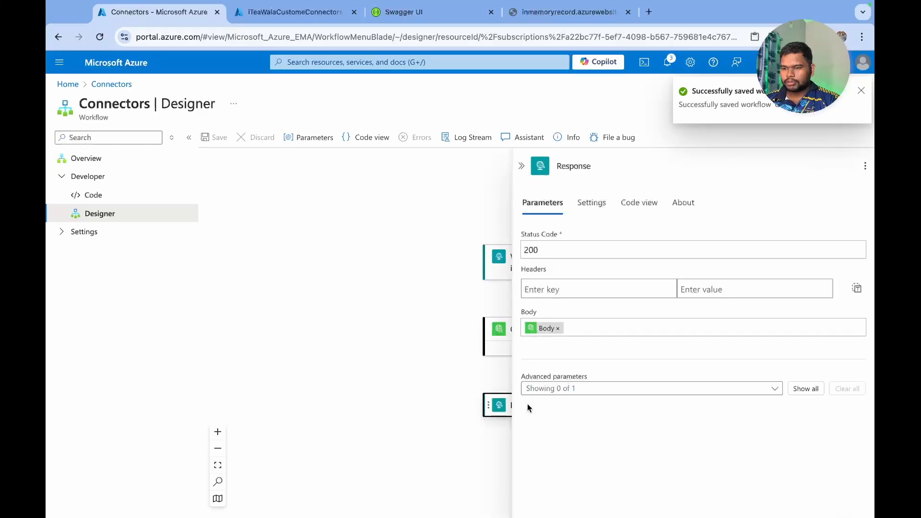
pyautogui.click(433, 342)
pyautogui.click(540, 374)
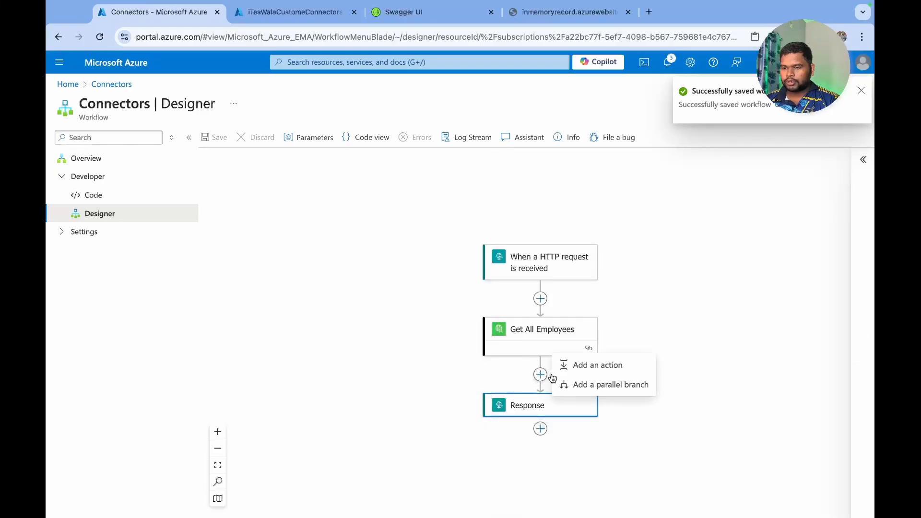
pyautogui.click(586, 375)
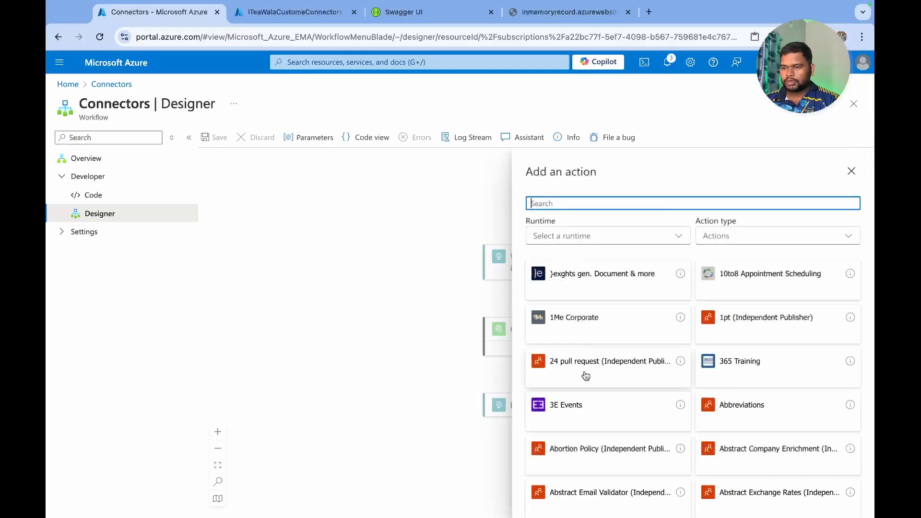
pyautogui.click(590, 204)
pyautogui.click(559, 235)
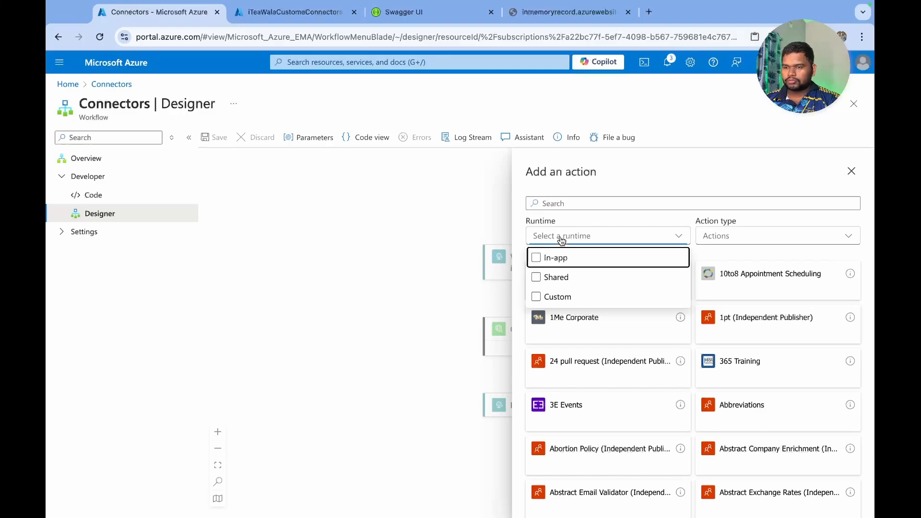
pyautogui.click(564, 297)
pyautogui.click(631, 404)
pyautogui.click(600, 287)
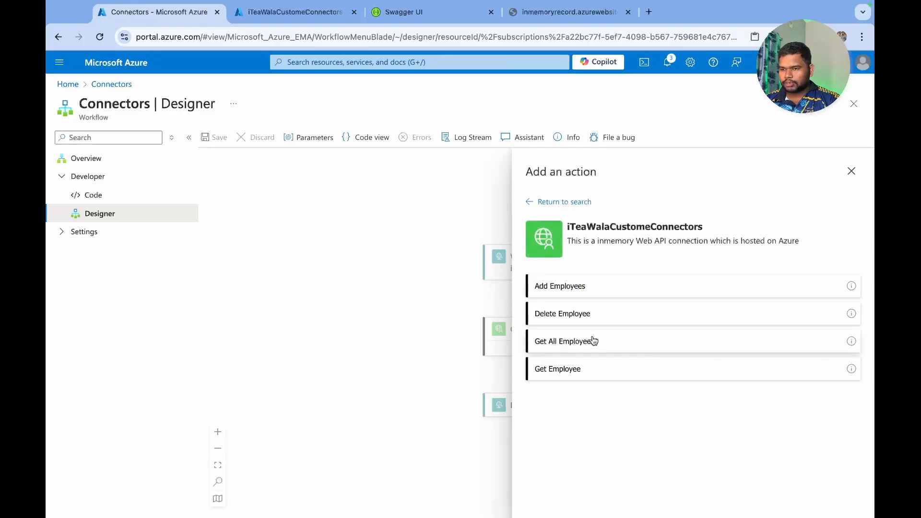
pyautogui.click(570, 288)
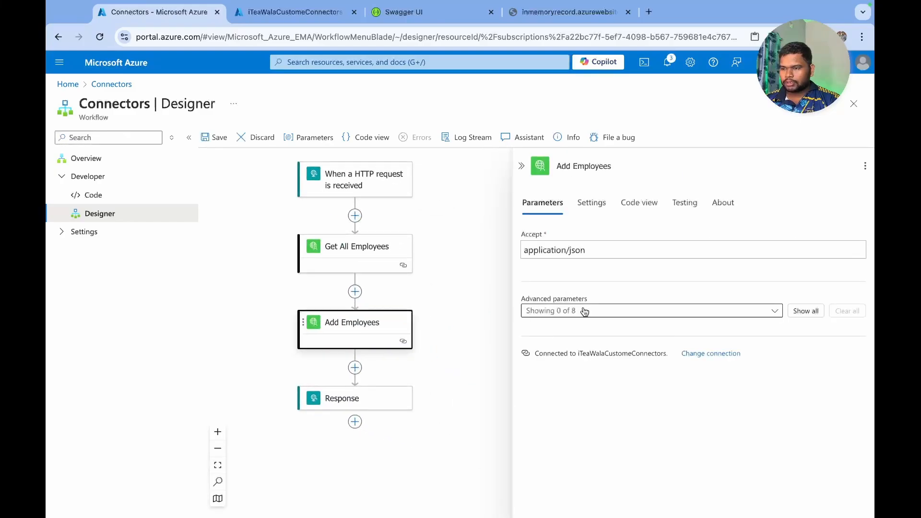
# Show all eight employee fields and map Id and FName to the trigger's id and fName values.
pyautogui.click(804, 312)
pyautogui.click(571, 354)
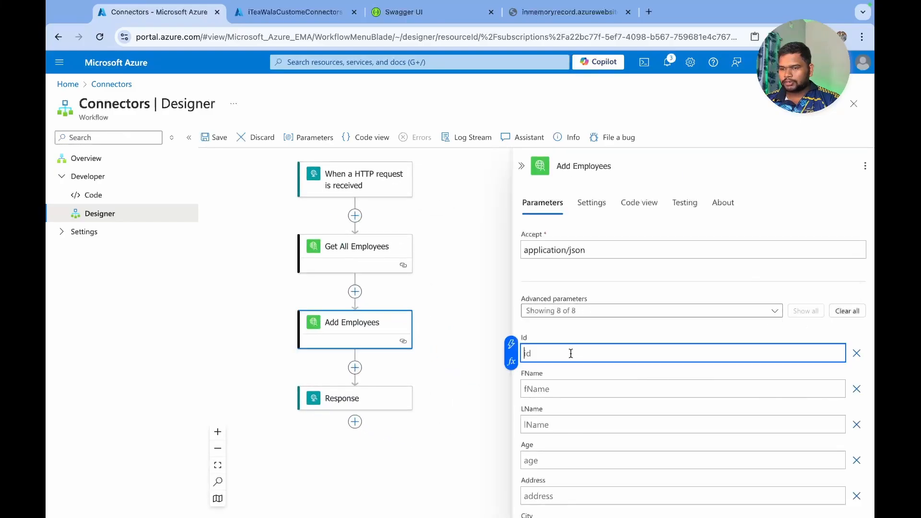
pyautogui.click(511, 344)
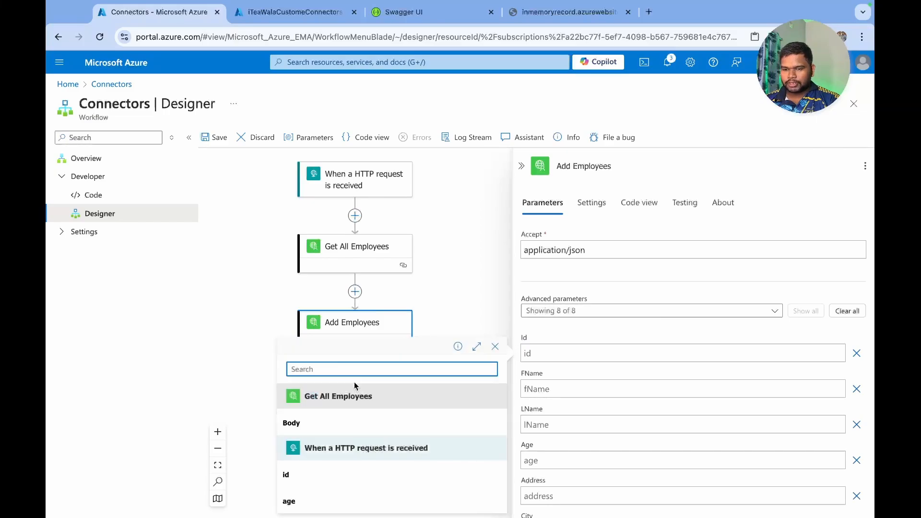
pyautogui.click(309, 475)
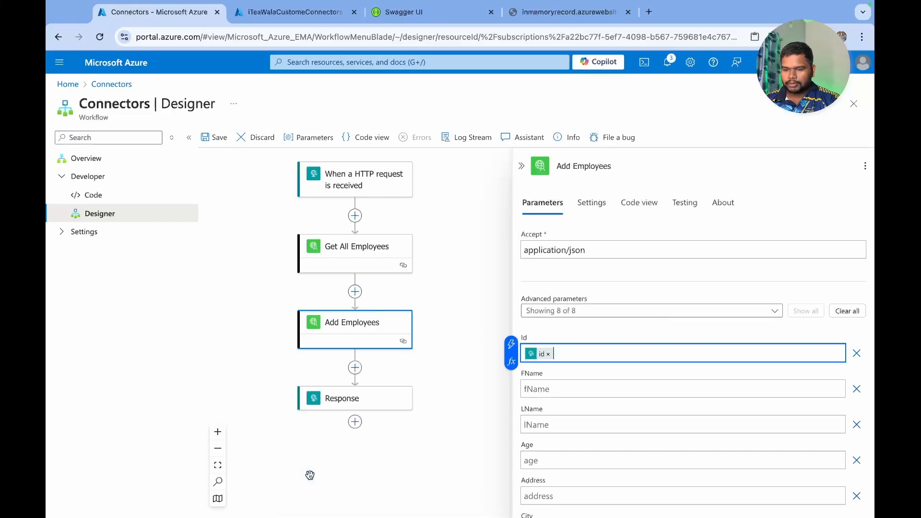
pyautogui.click(567, 387)
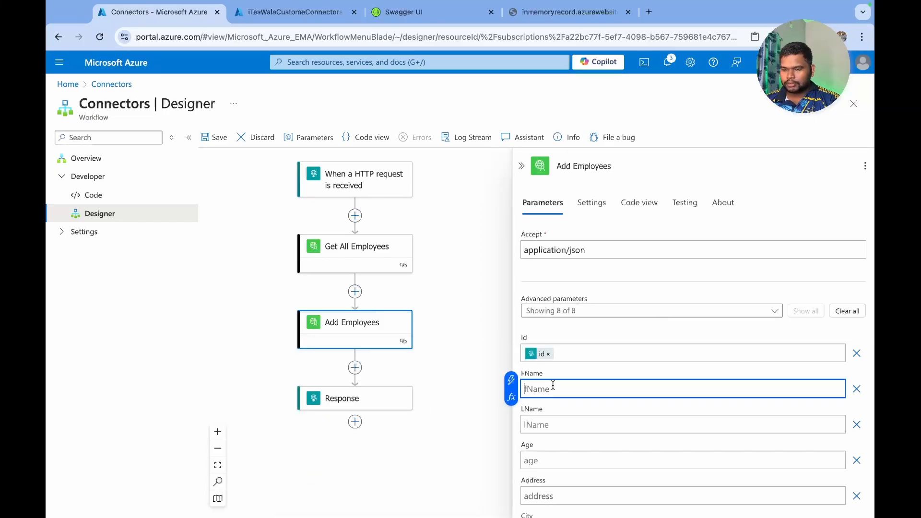
pyautogui.click(511, 380)
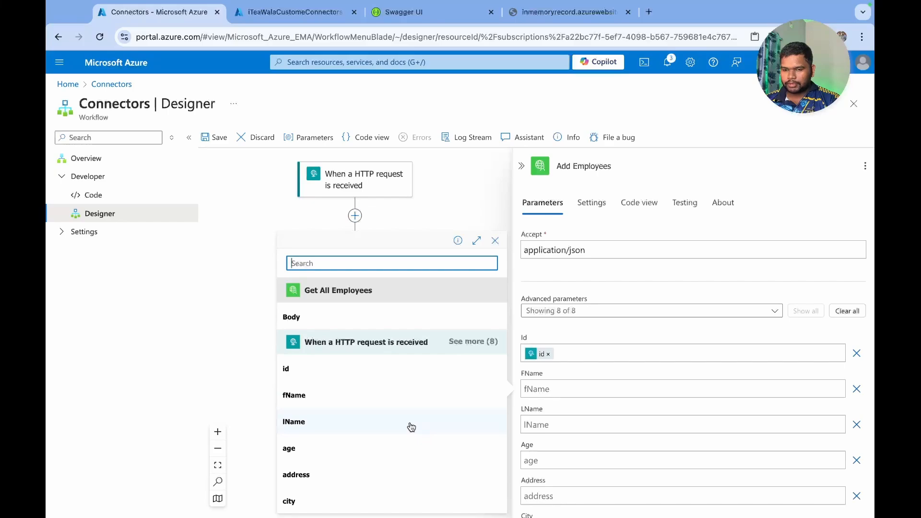
pyautogui.click(309, 402)
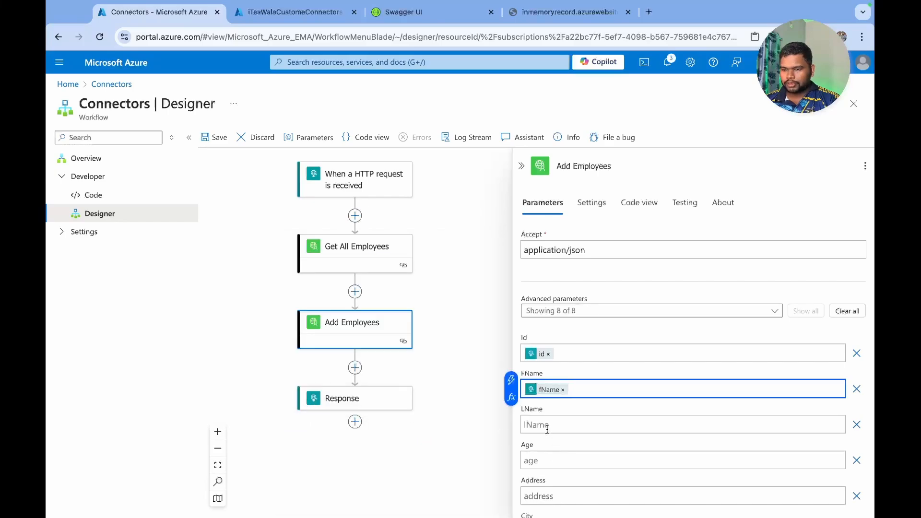
# Map LName and Age to the request's lName and age values.
pyautogui.click(547, 428)
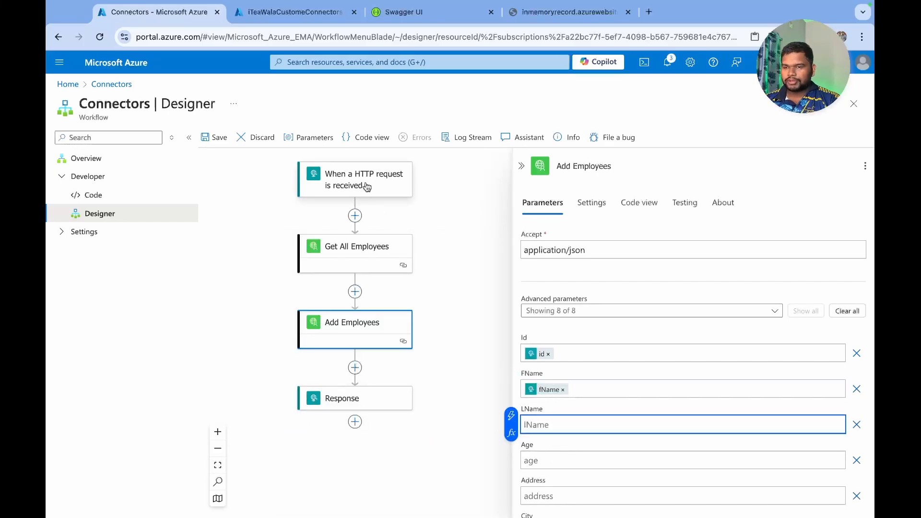
pyautogui.click(511, 415)
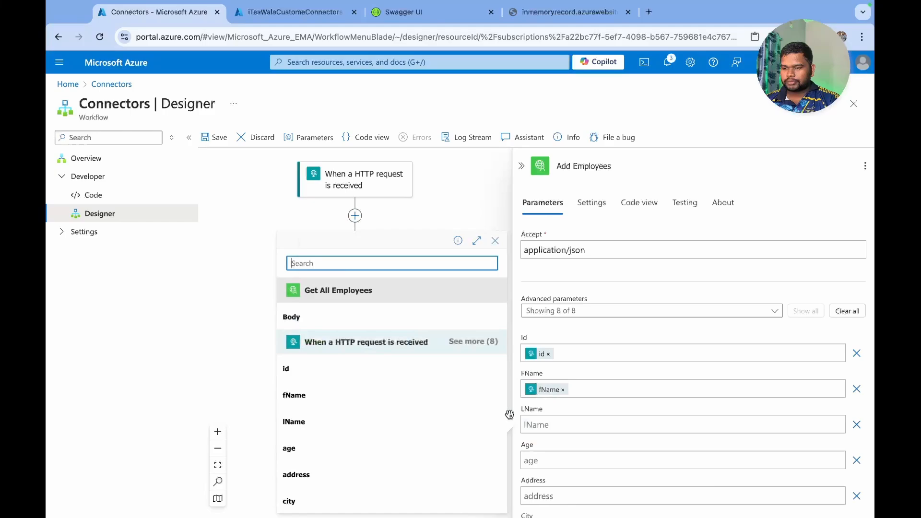
pyautogui.click(312, 423)
pyautogui.click(541, 460)
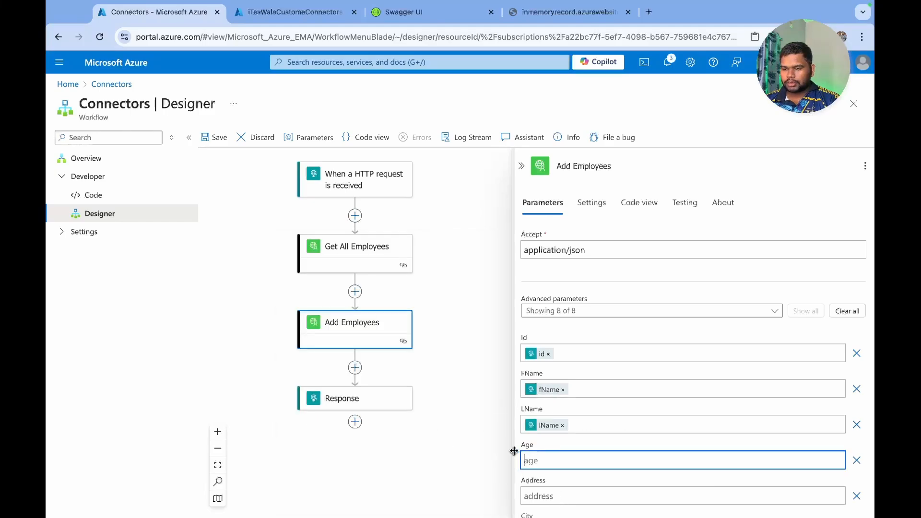
pyautogui.click(511, 451)
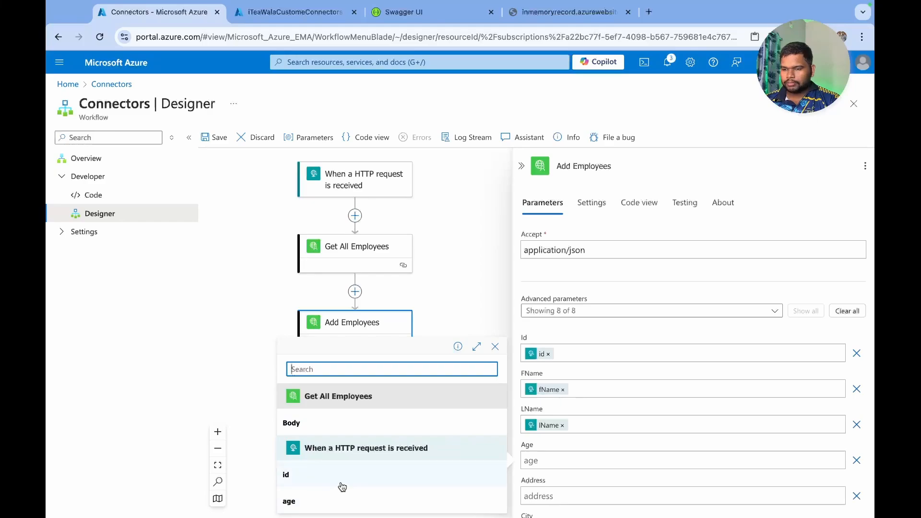
pyautogui.click(329, 501)
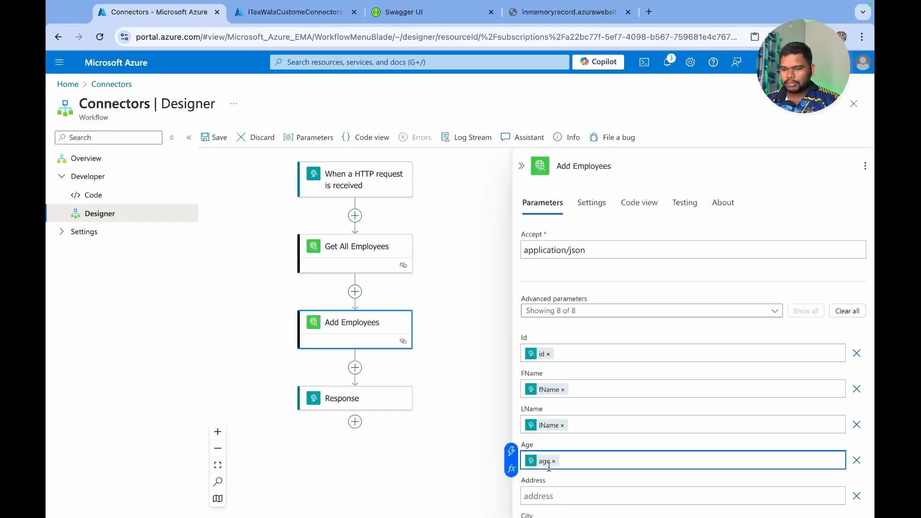
pyautogui.scroll(-3, 548, 467)
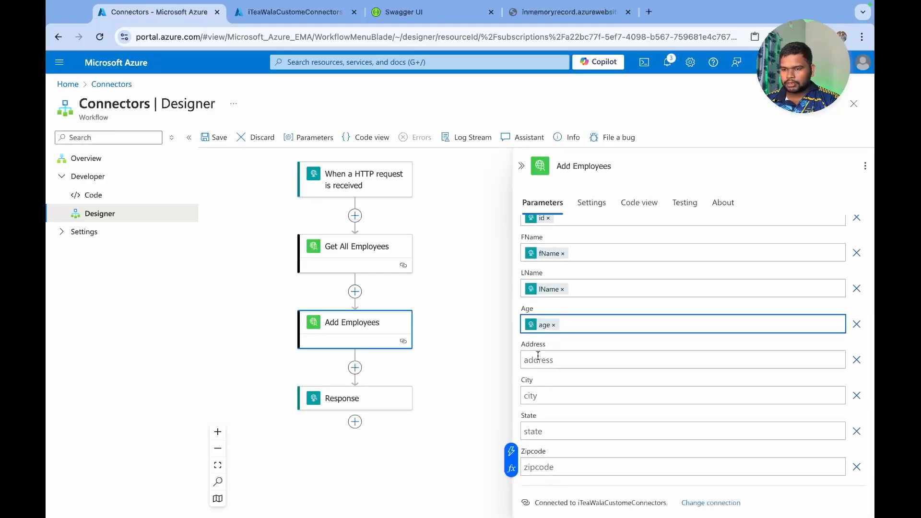
# Map Address and City to the request's address and city values.
pyautogui.click(538, 358)
pyautogui.click(511, 344)
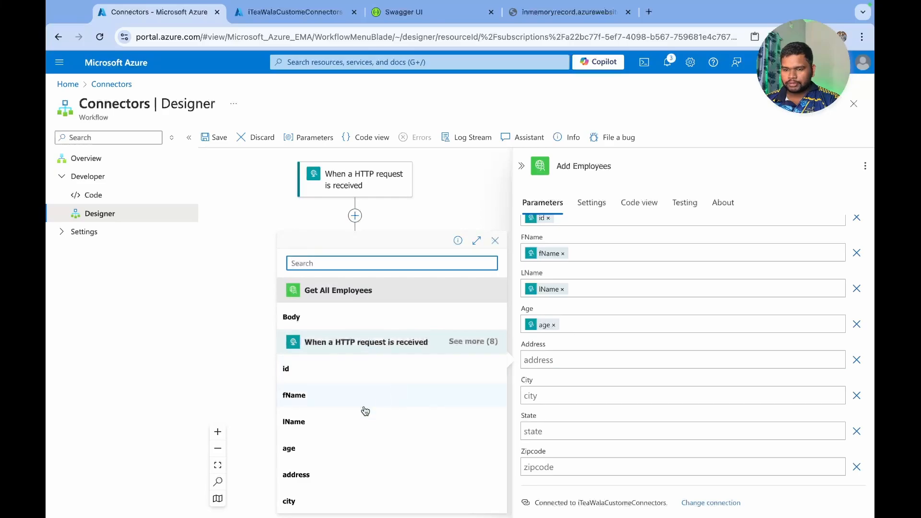
pyautogui.click(313, 474)
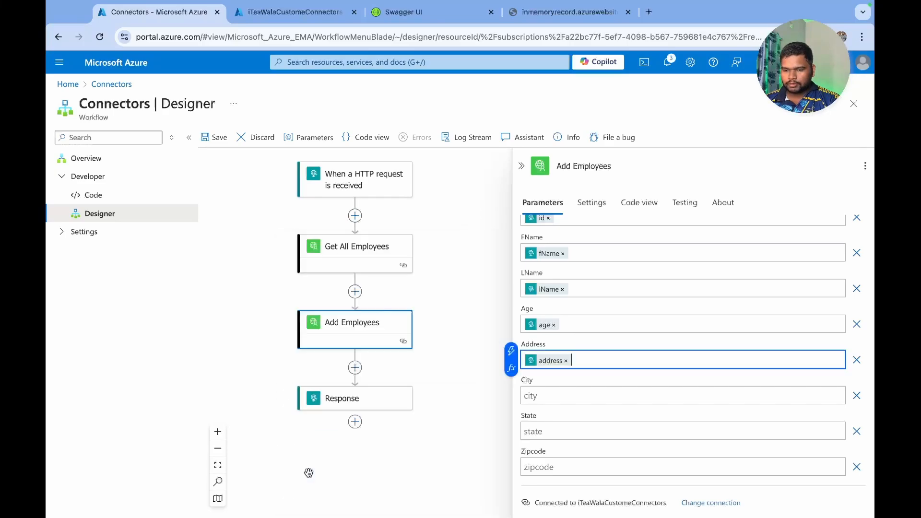
pyautogui.click(533, 397)
pyautogui.click(512, 386)
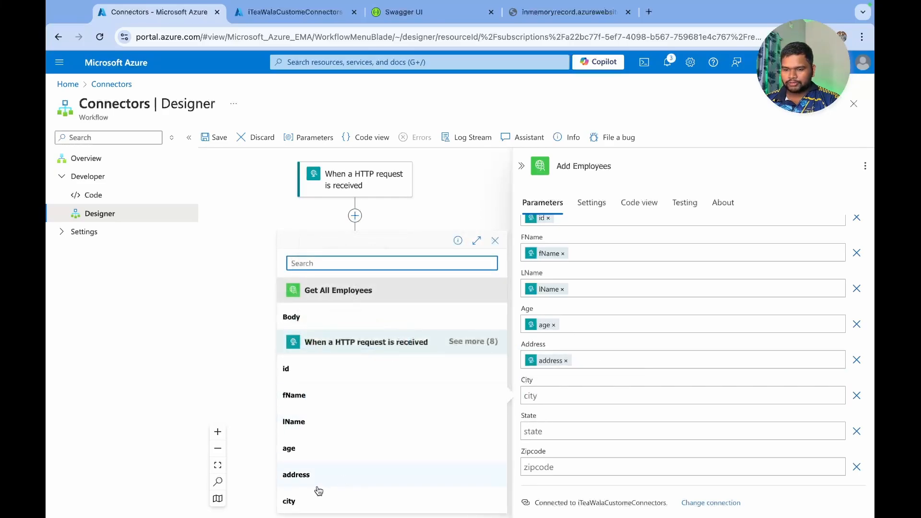
pyautogui.click(311, 501)
# Map State and Zipcode to the request's state and zipcode values.
pyautogui.click(534, 429)
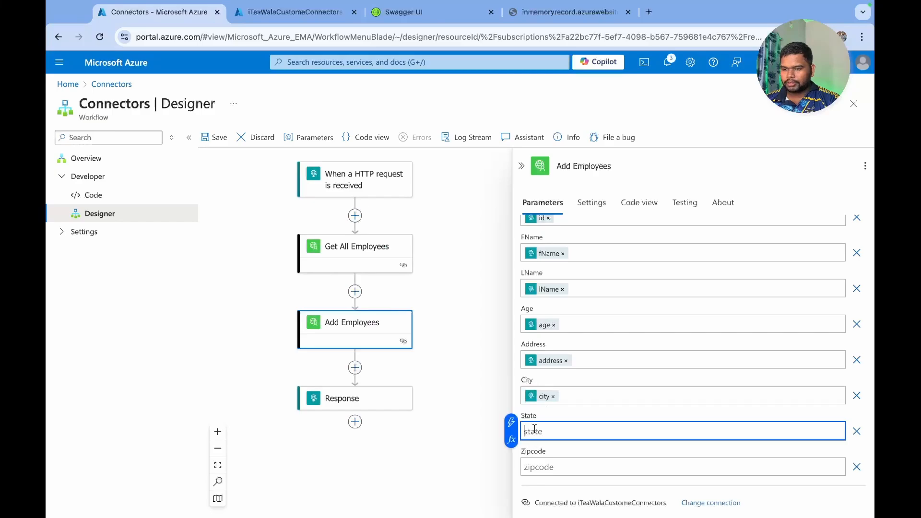
pyautogui.click(511, 422)
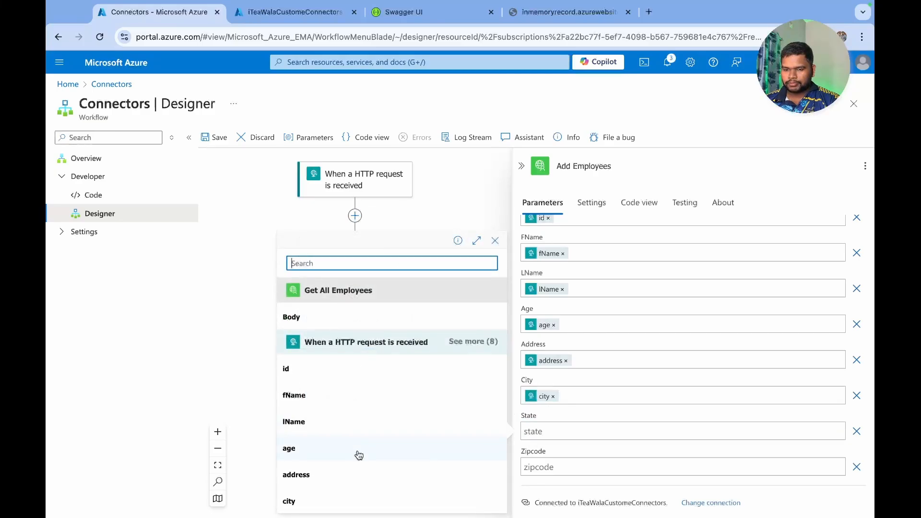
pyautogui.click(466, 342)
pyautogui.scroll(-1, 354, 459)
pyautogui.click(295, 475)
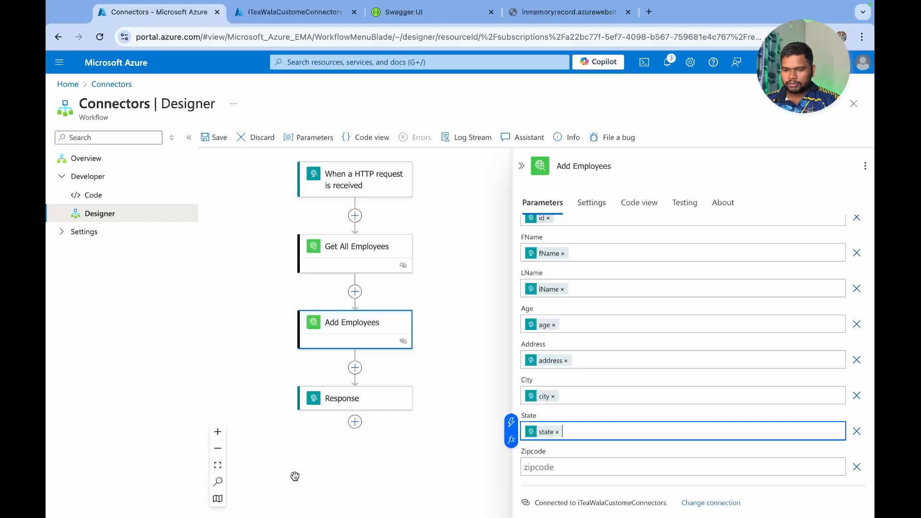
pyautogui.click(534, 466)
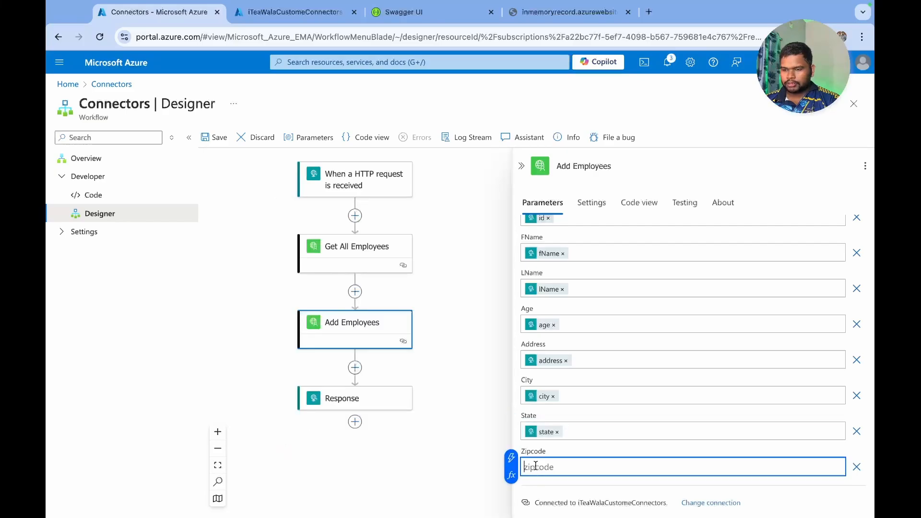
pyautogui.click(512, 458)
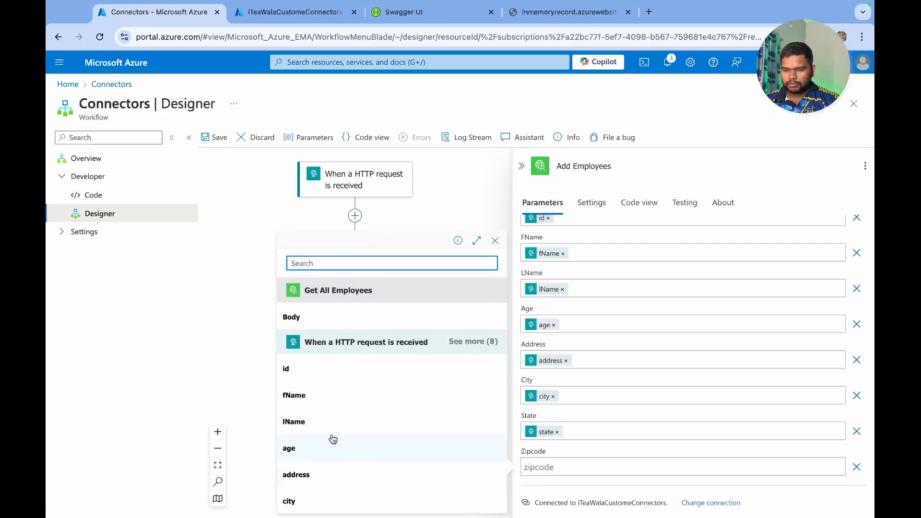
pyautogui.click(473, 342)
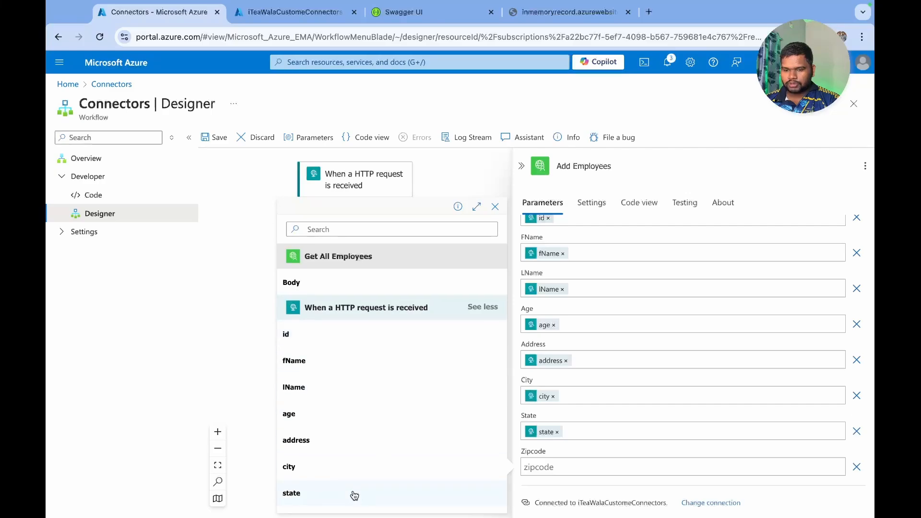
pyautogui.scroll(-2, 352, 494)
pyautogui.click(312, 499)
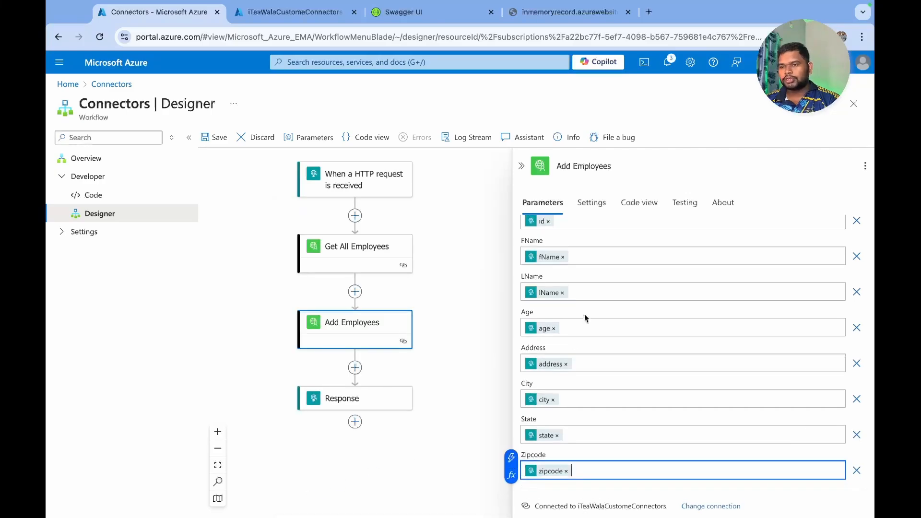
pyautogui.scroll(3, 586, 318)
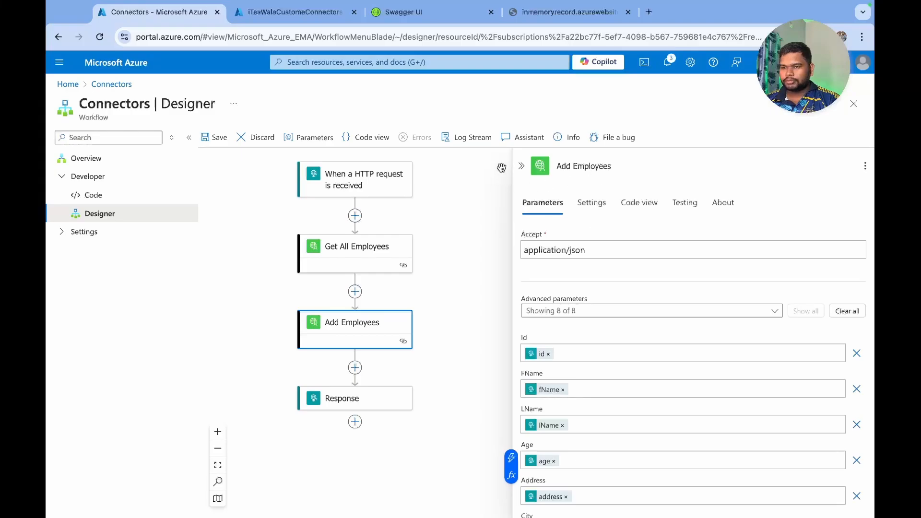
# Add the iTeaWalaCustomeConnectors Get Employee action after Add Employees, using the Custom runtime filter, and clear its Id.
pyautogui.click(355, 369)
pyautogui.click(402, 361)
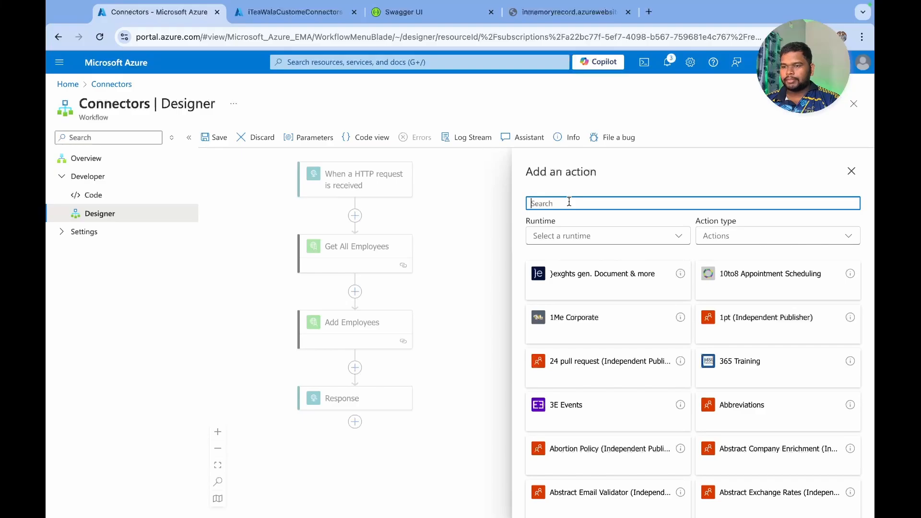
pyautogui.click(568, 236)
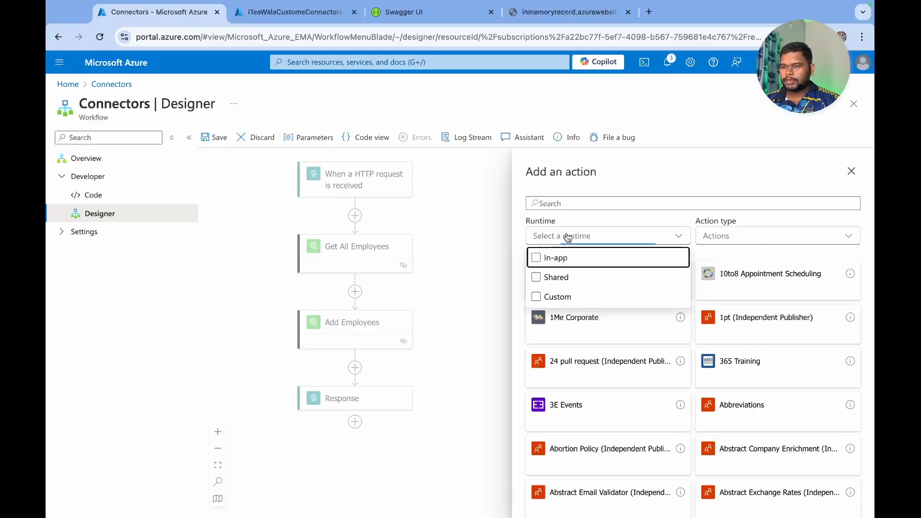
pyautogui.click(571, 295)
pyautogui.click(608, 363)
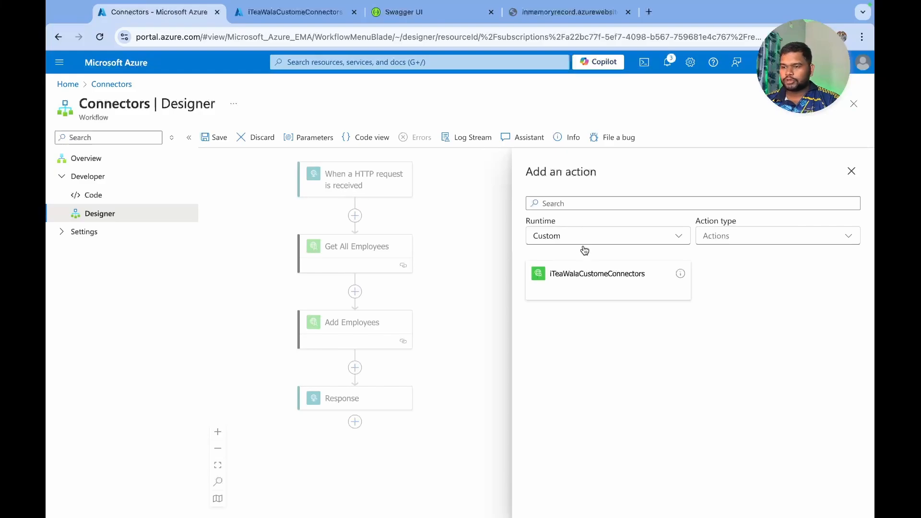
pyautogui.click(586, 281)
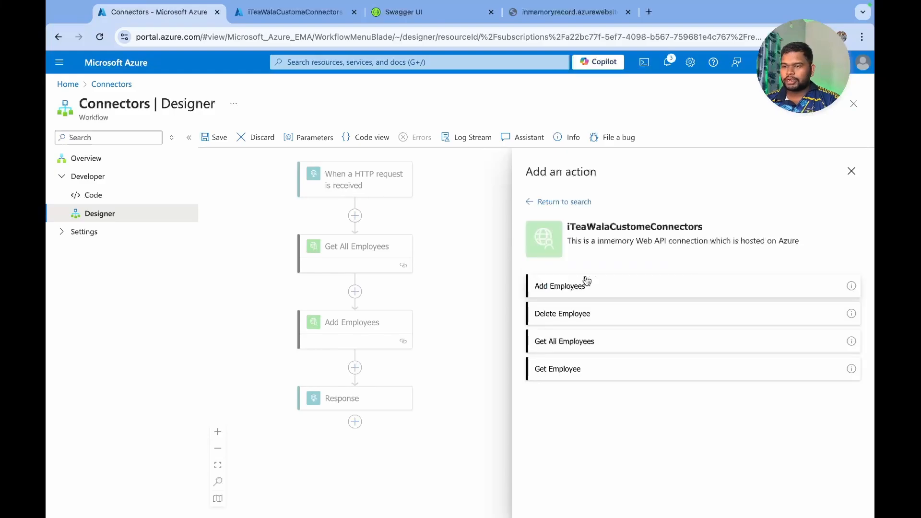
pyautogui.click(565, 374)
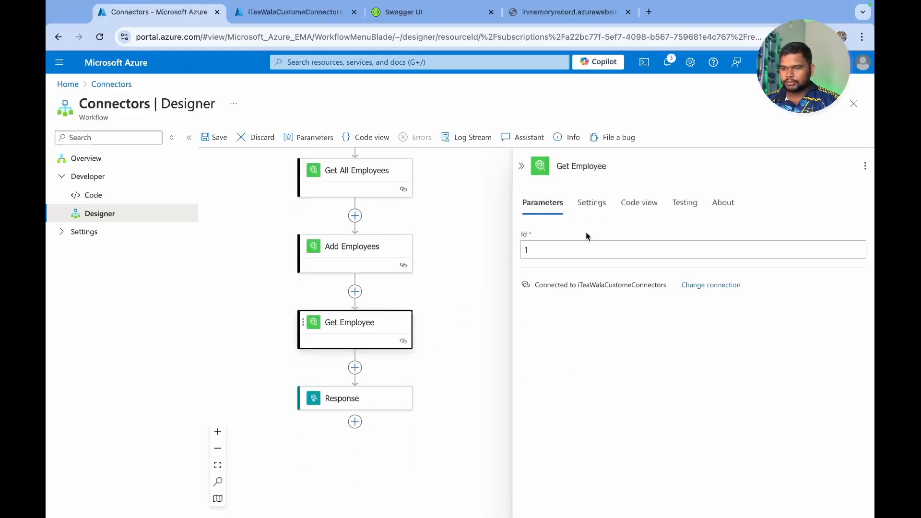
pyautogui.click(550, 248)
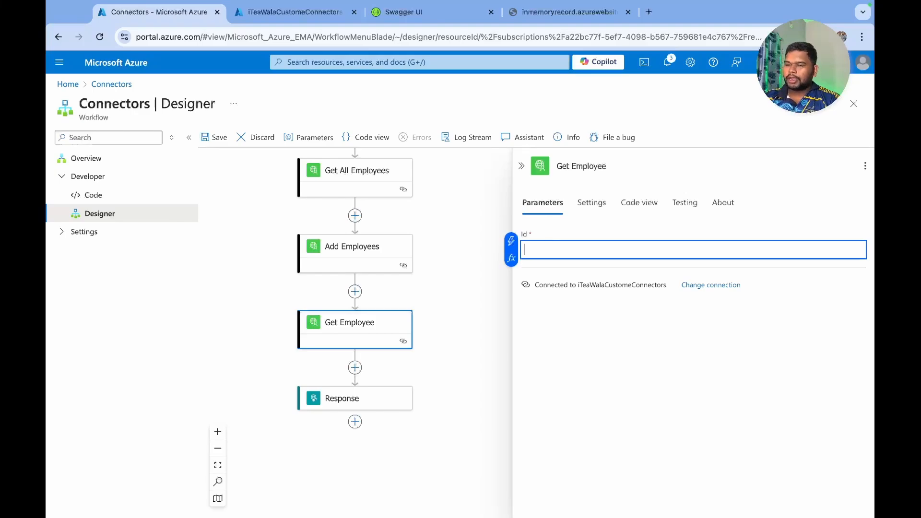
# Set Get Employee's Id to the request's id value.
pyautogui.click(510, 242)
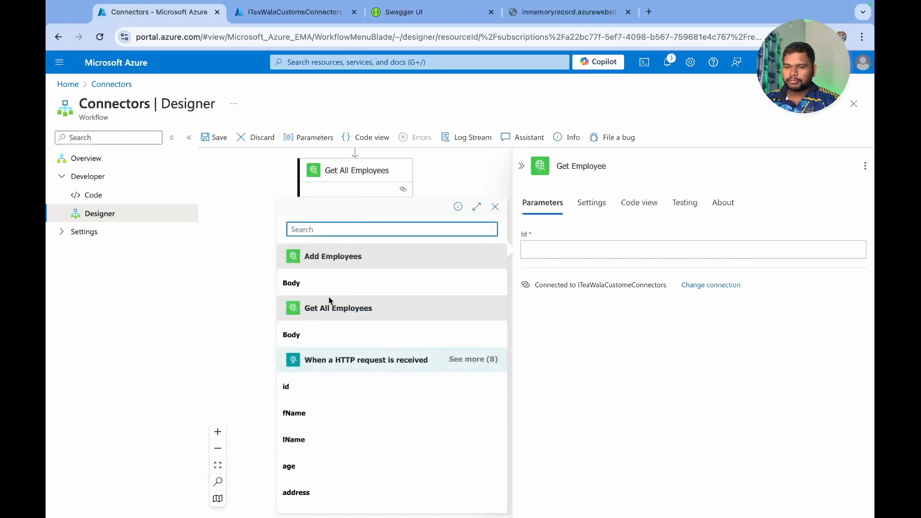
pyautogui.click(306, 388)
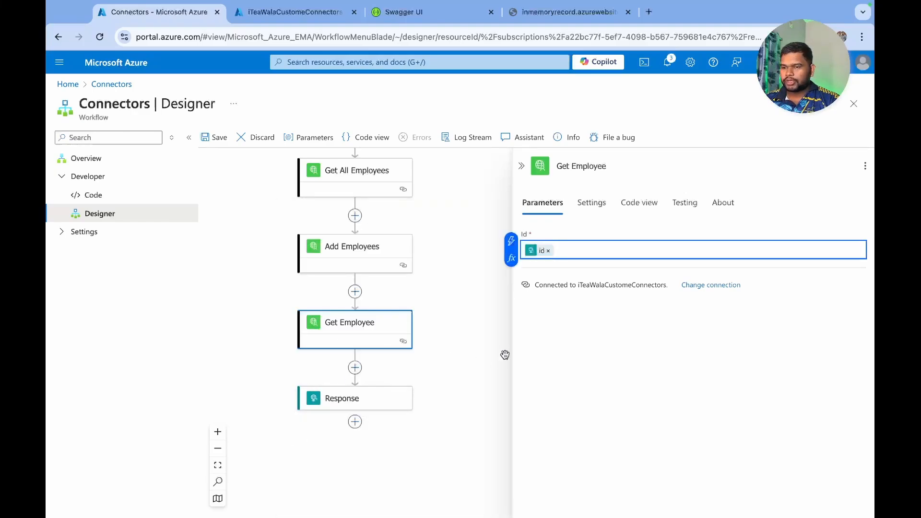
pyautogui.scroll(4, 447, 368)
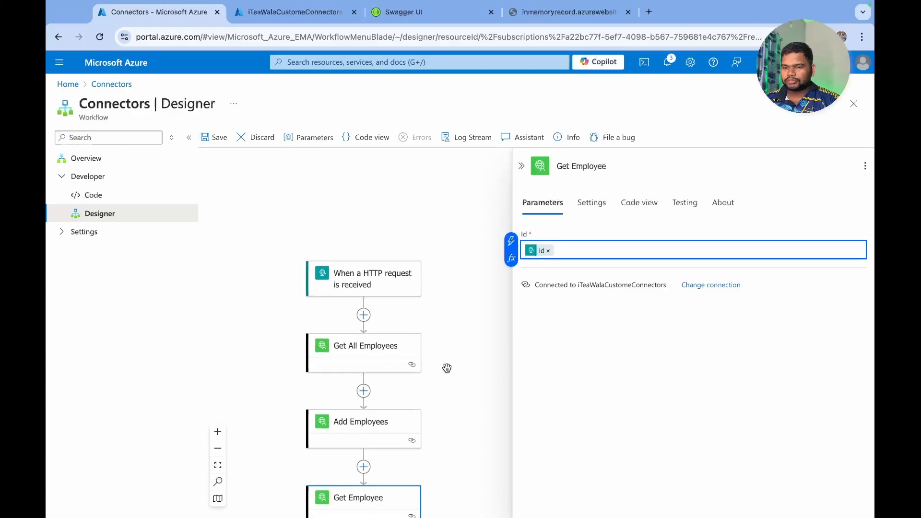
pyautogui.scroll(-1, 447, 368)
# Set the HTTP trigger's method to POST and save the workflow.
pyautogui.click(349, 259)
pyautogui.click(541, 287)
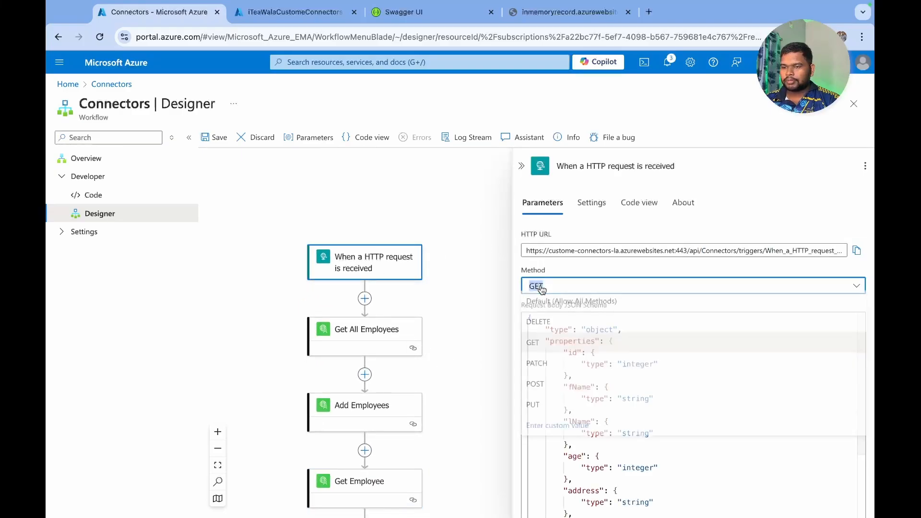
pyautogui.click(547, 386)
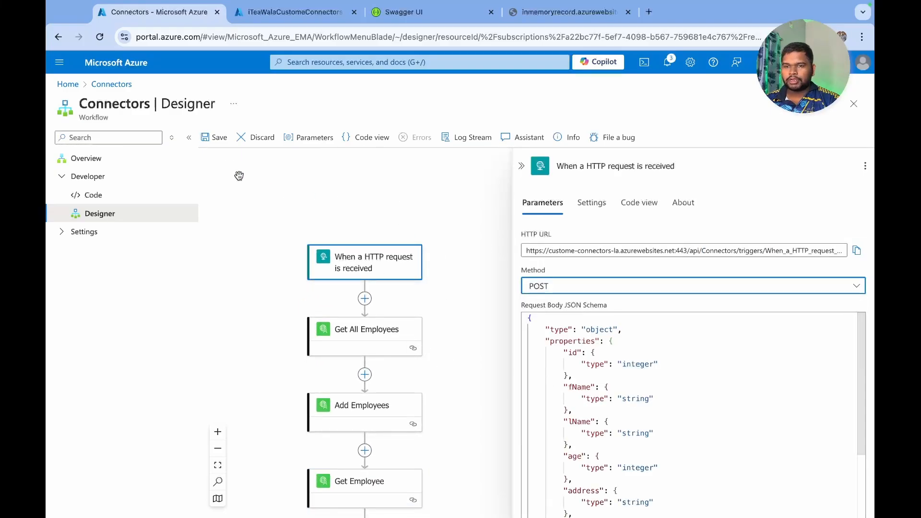
pyautogui.click(210, 140)
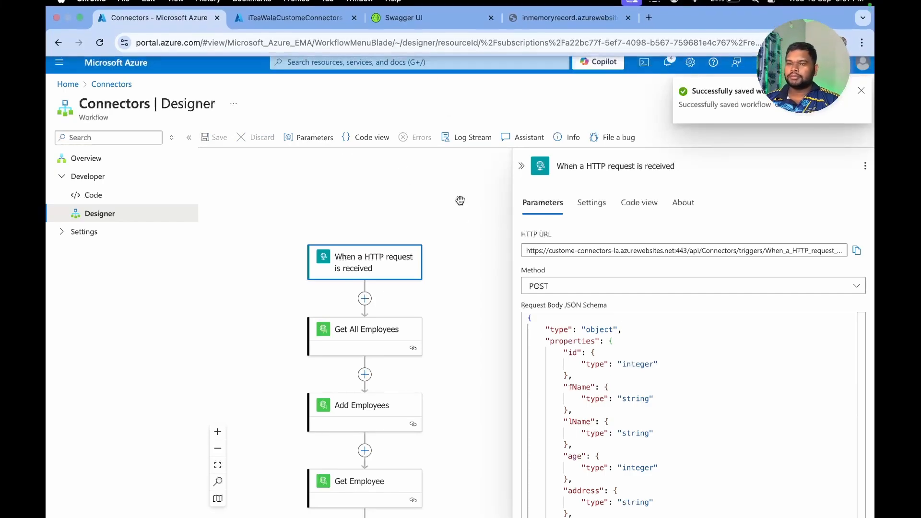
pyautogui.scroll(-2, 432, 327)
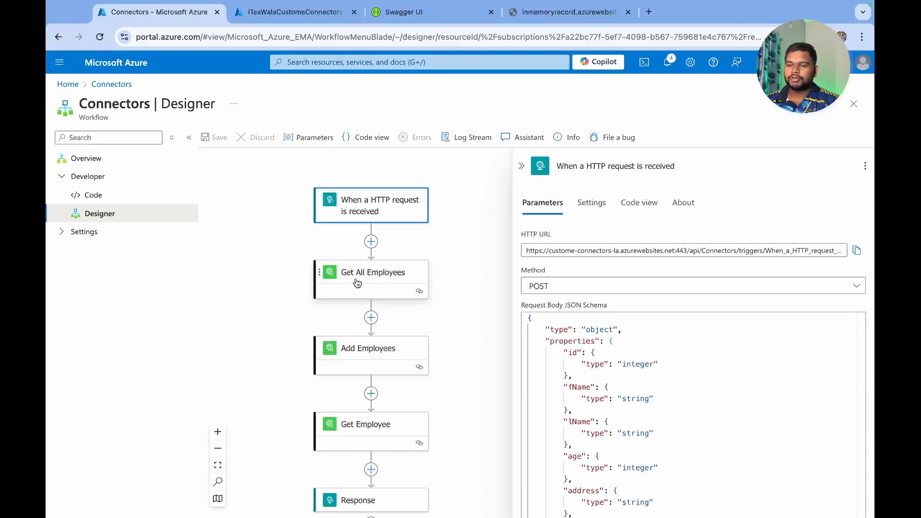
# Change the trigger-URL request's method from GET to POST.
pyautogui.scroll(-1, 472, 291)
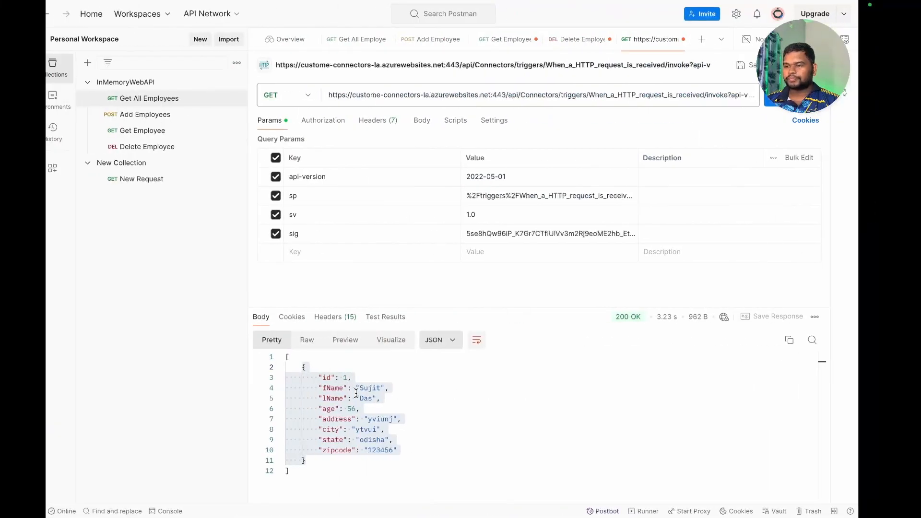
pyautogui.click(475, 387)
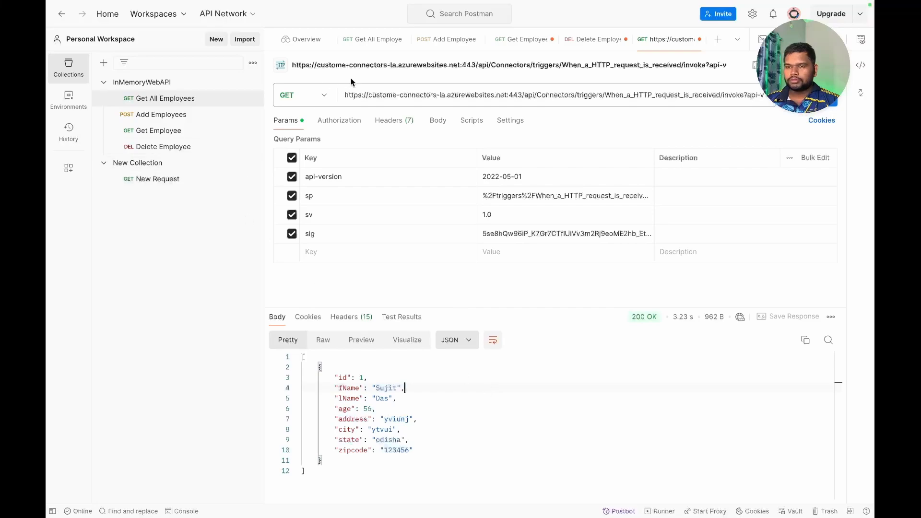
pyautogui.click(318, 96)
pyautogui.click(297, 145)
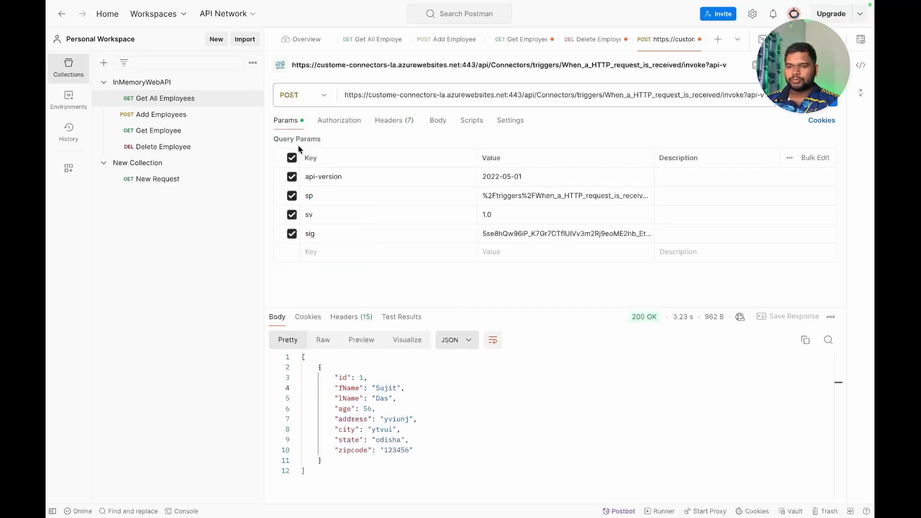
# Select the whole returned employee object in the response pane.
pyautogui.click(364, 379)
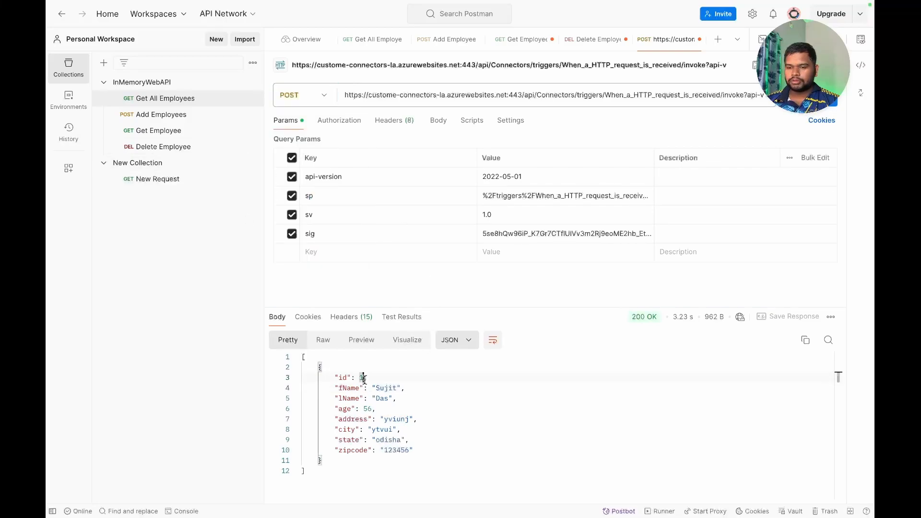
pyautogui.doubleClick(373, 419)
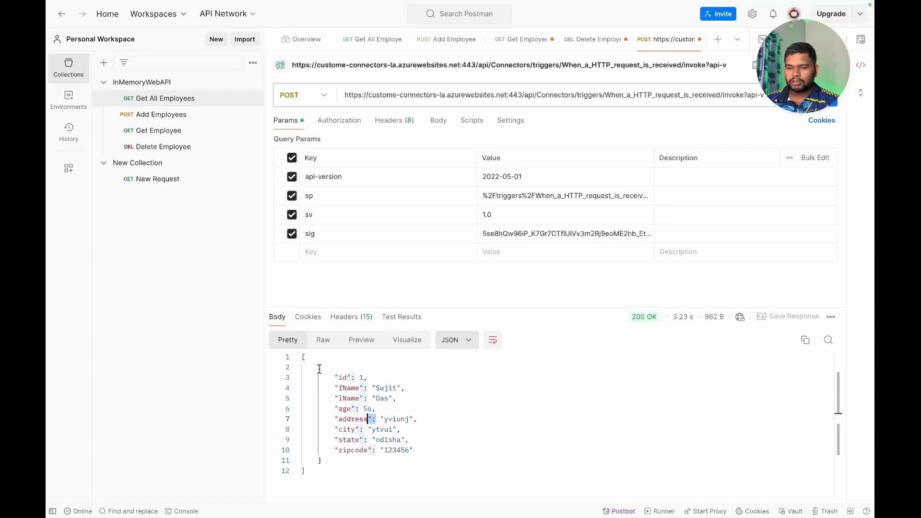
pyautogui.moveTo(319, 369); pyautogui.dragTo(330, 462)
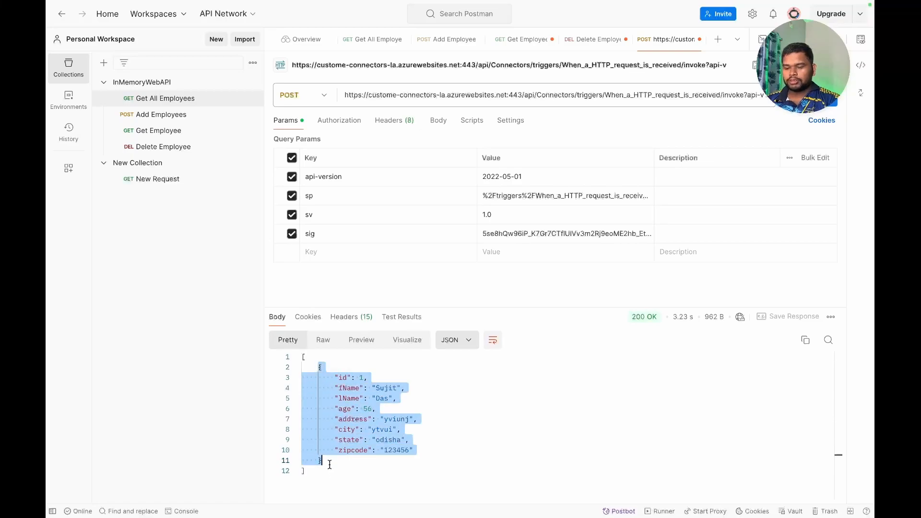
# Set the request body to raw and paste the copied employee JSON.
pyautogui.click(438, 121)
pyautogui.click(470, 142)
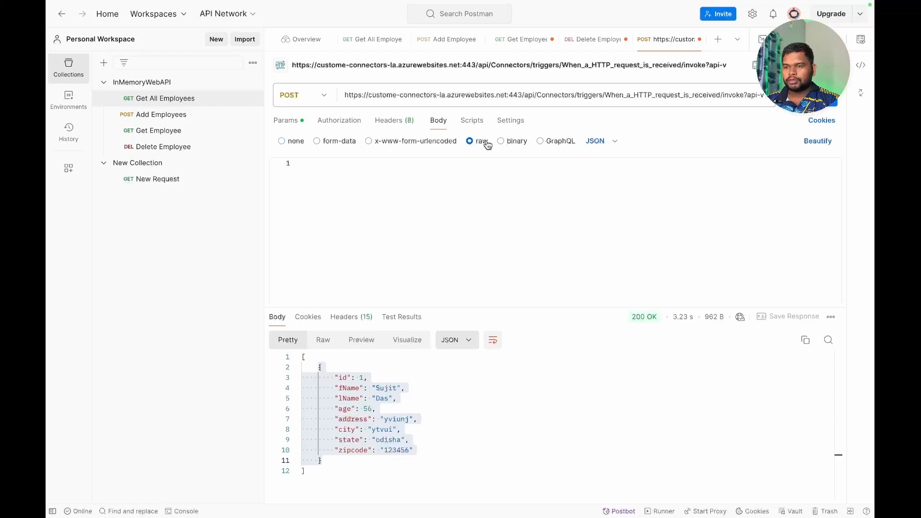
pyautogui.write('{         "id": 1,         "fName": "Sujit",         "lName": "Das",         "age": 56,         "address": "yviunj",         "city": "ytvui",         "state": "odisha",         "zipcode": "123456"     }')
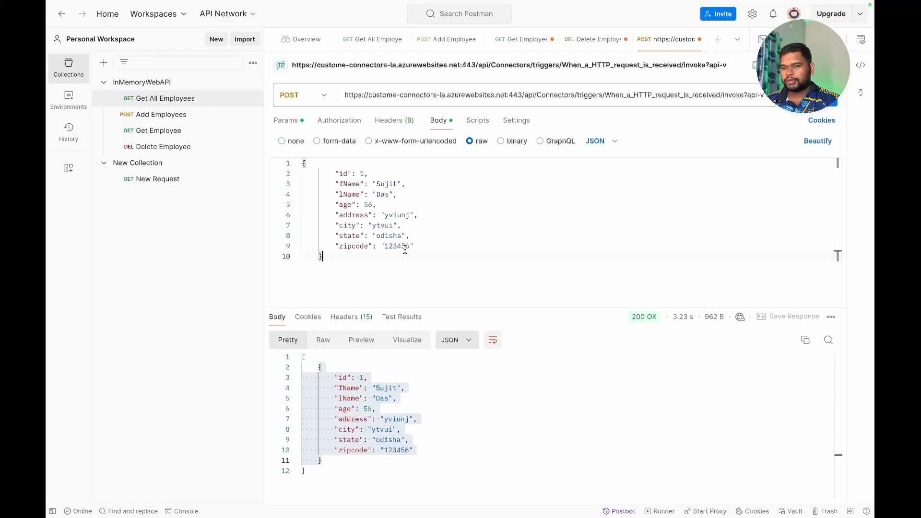
# Change the body's id to 2 and replace the first and last name values.
pyautogui.doubleClick(364, 172)
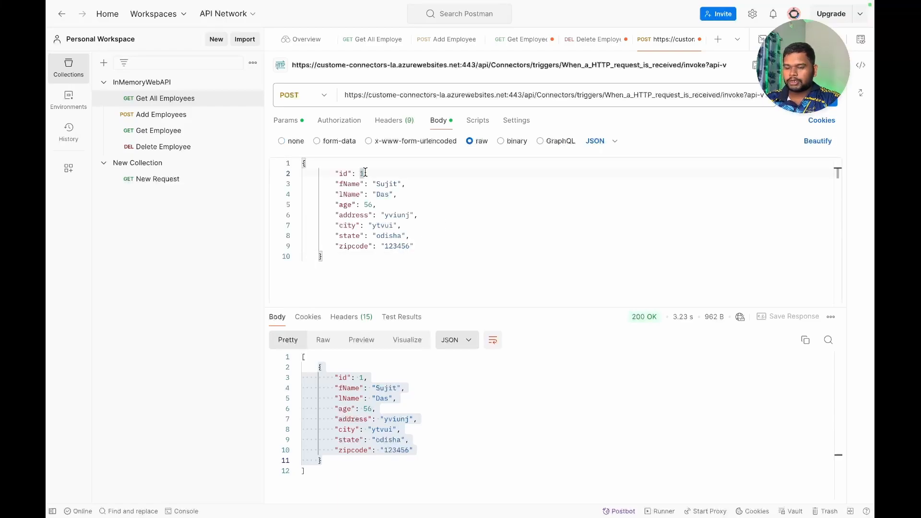
pyautogui.write('2')
pyautogui.doubleClick(382, 185)
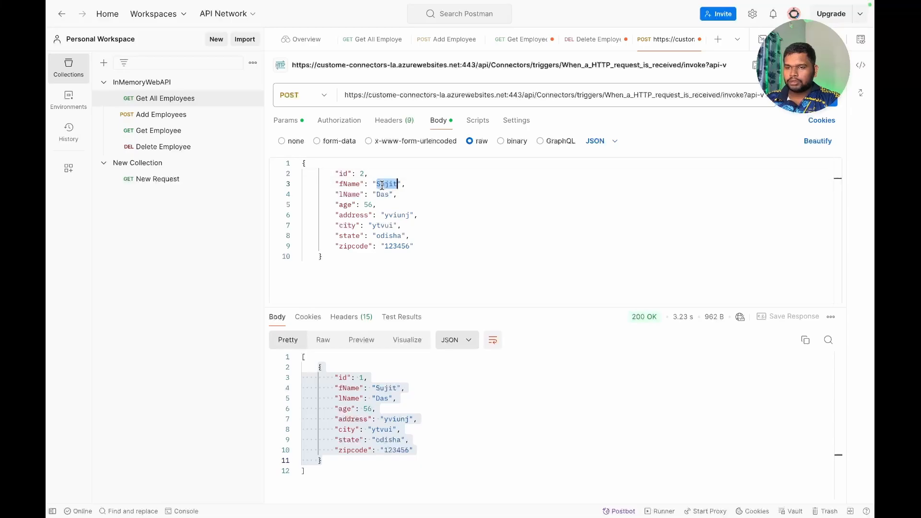
pyautogui.write('Su')
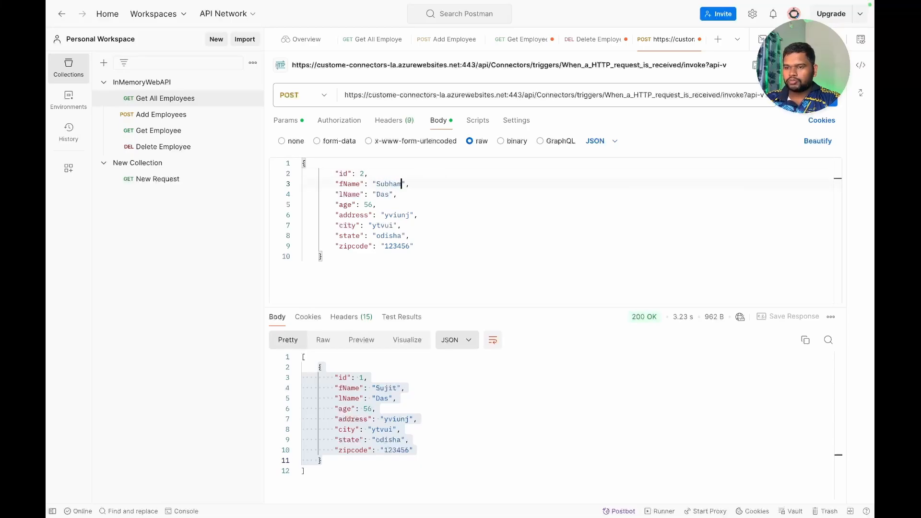
pyautogui.doubleClick(383, 194)
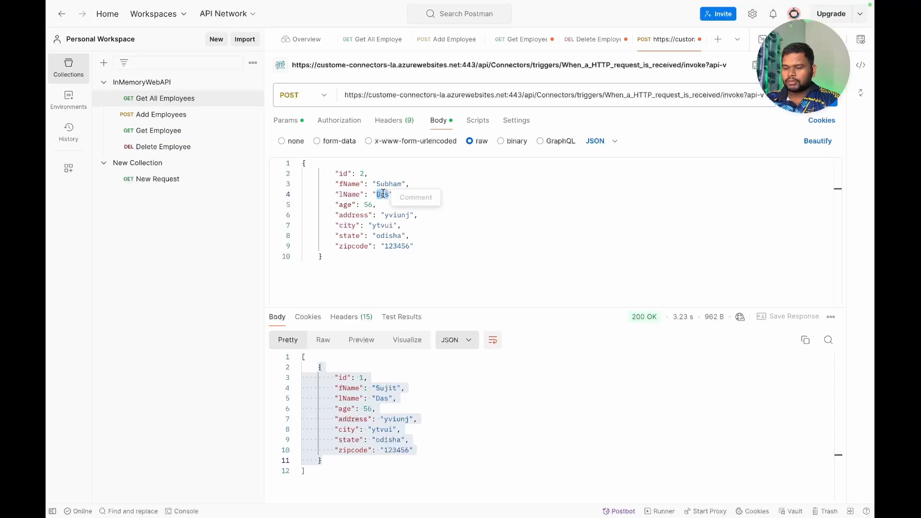
pyautogui.write('P')
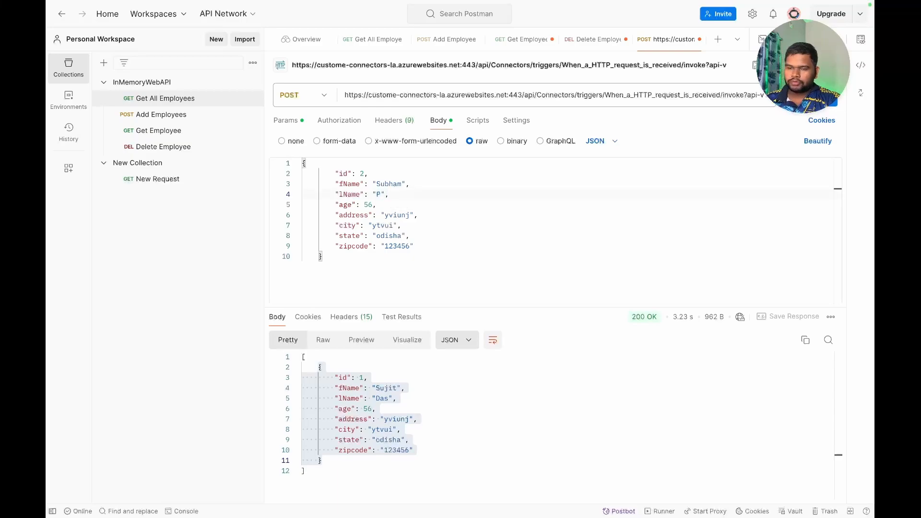
# Change age to 53, address to xyz and city to abc, leaving state unchanged.
pyautogui.doubleClick(372, 206)
pyautogui.write('5')
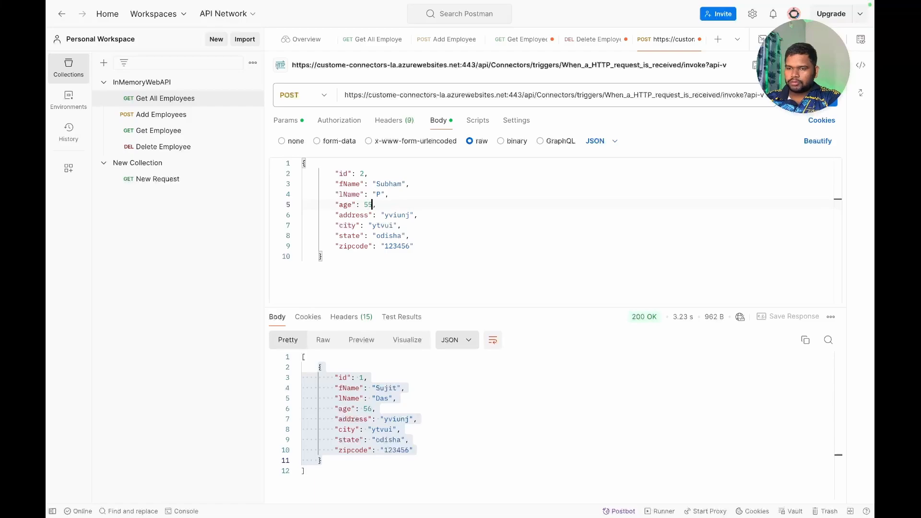
pyautogui.doubleClick(400, 215)
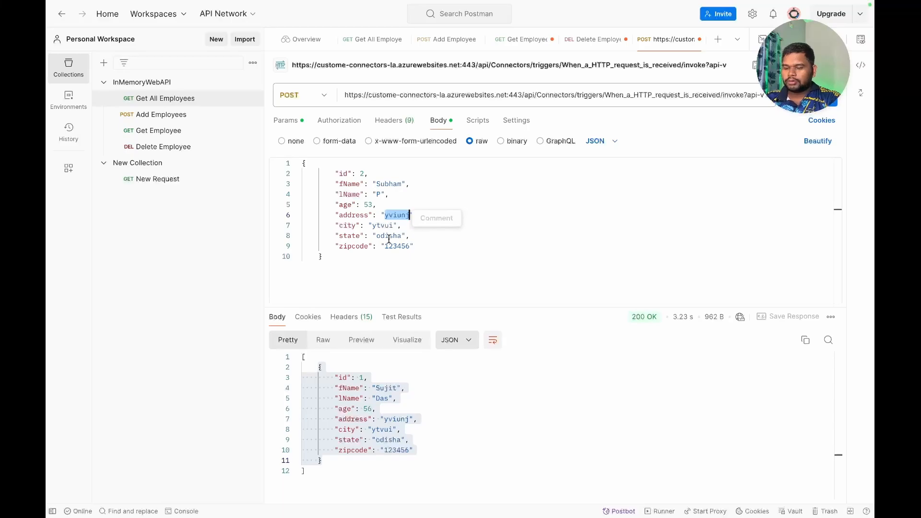
pyautogui.write('xyz')
pyautogui.doubleClick(387, 224)
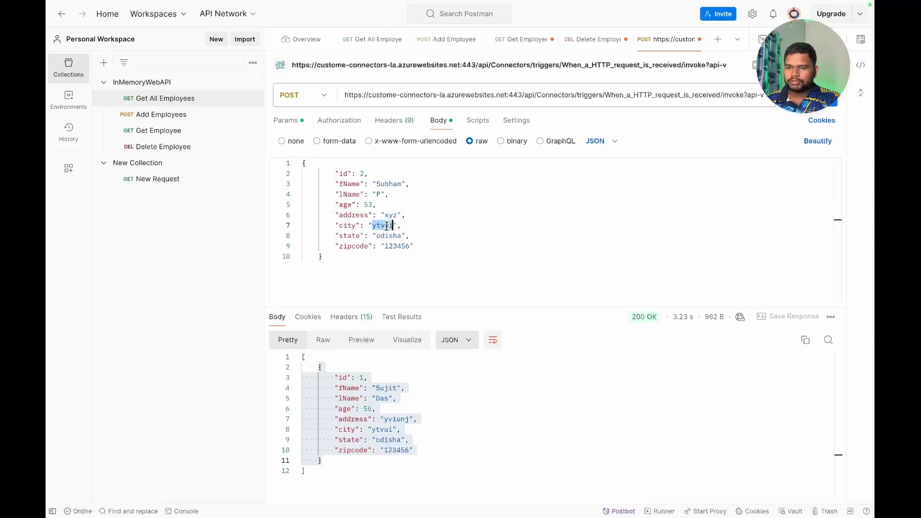
pyautogui.write('abc')
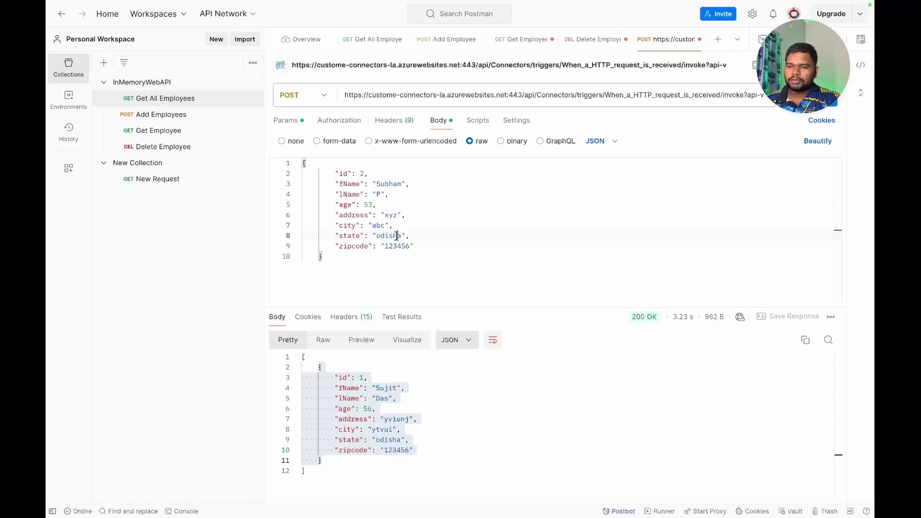
pyautogui.doubleClick(397, 235)
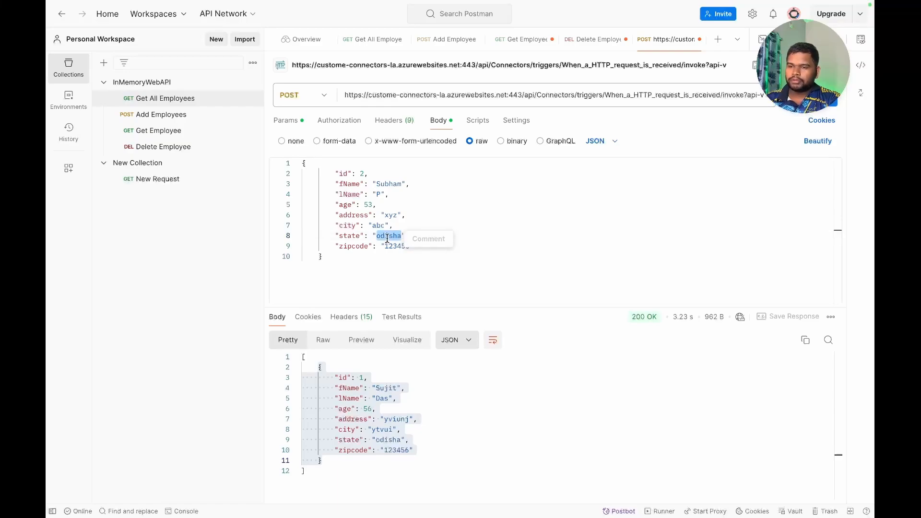
pyautogui.click(532, 271)
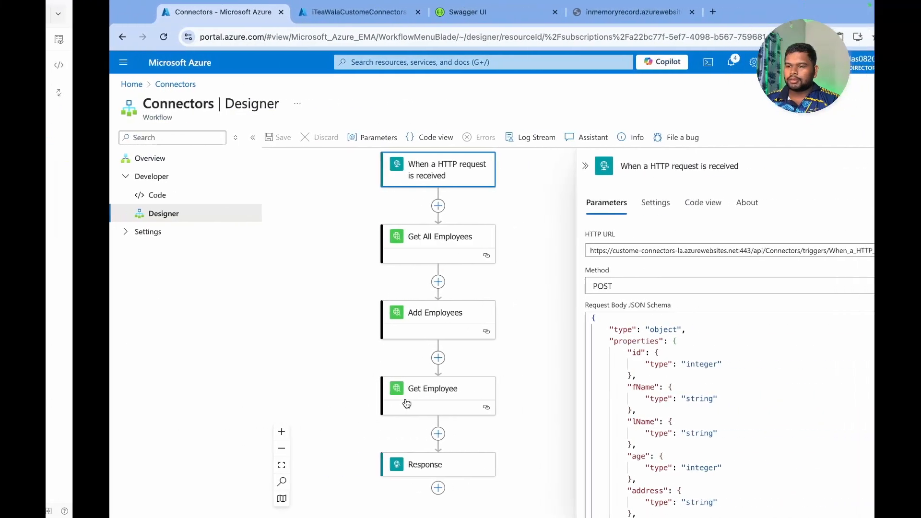
# Replace the Response body with a step's Body output and save the workflow.
pyautogui.click(384, 473)
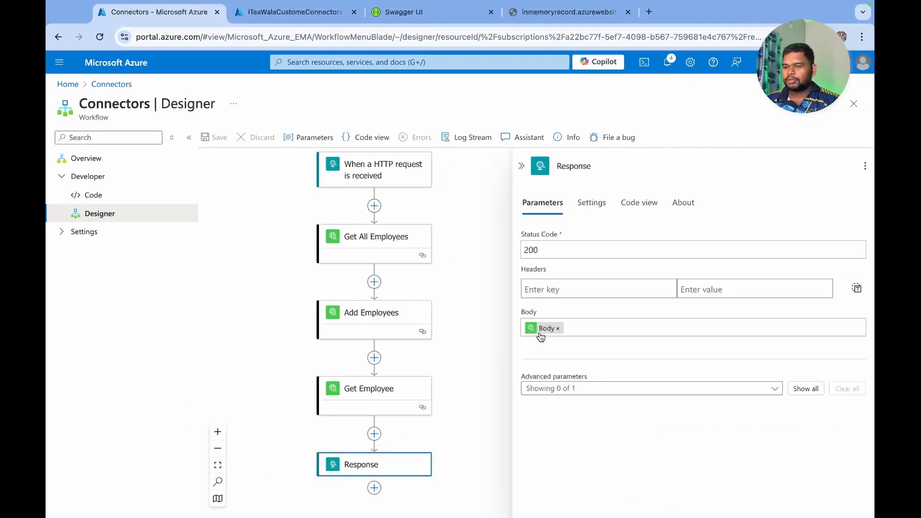
pyautogui.click(557, 328)
pyautogui.click(511, 318)
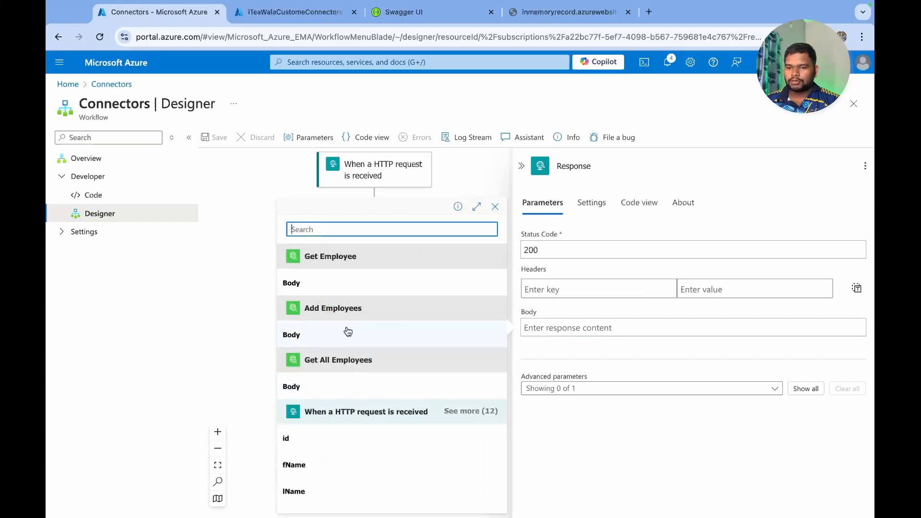
pyautogui.scroll(-2, 348, 329)
pyautogui.scroll(2, 348, 329)
pyautogui.click(325, 288)
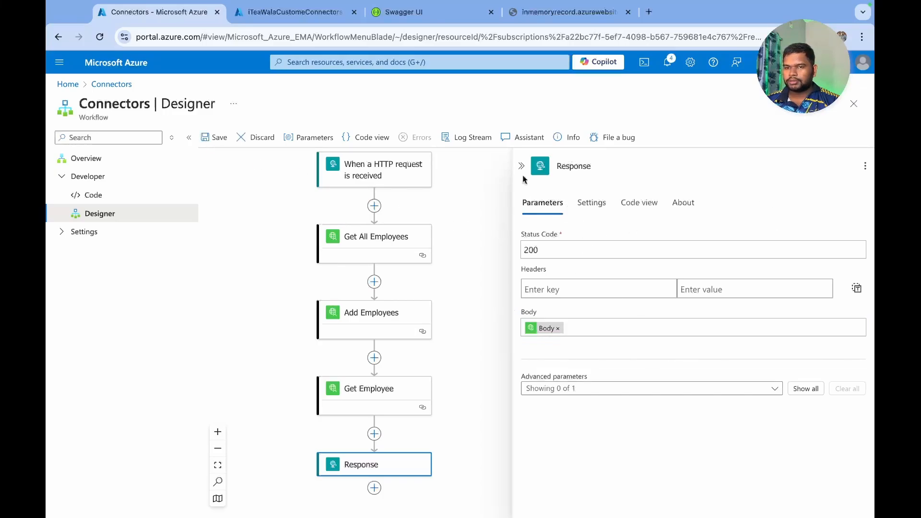
pyautogui.click(211, 137)
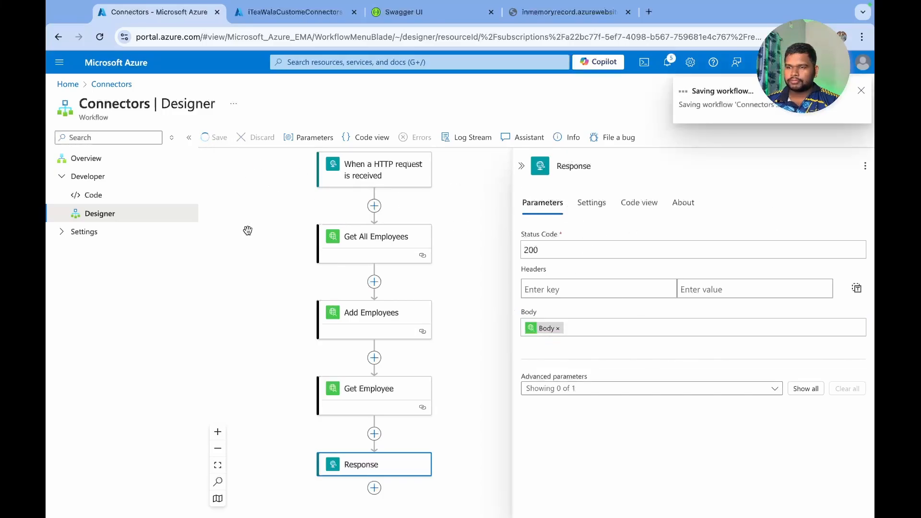
# Open the most recent run from the workflow's Overview run history.
pyautogui.click(88, 158)
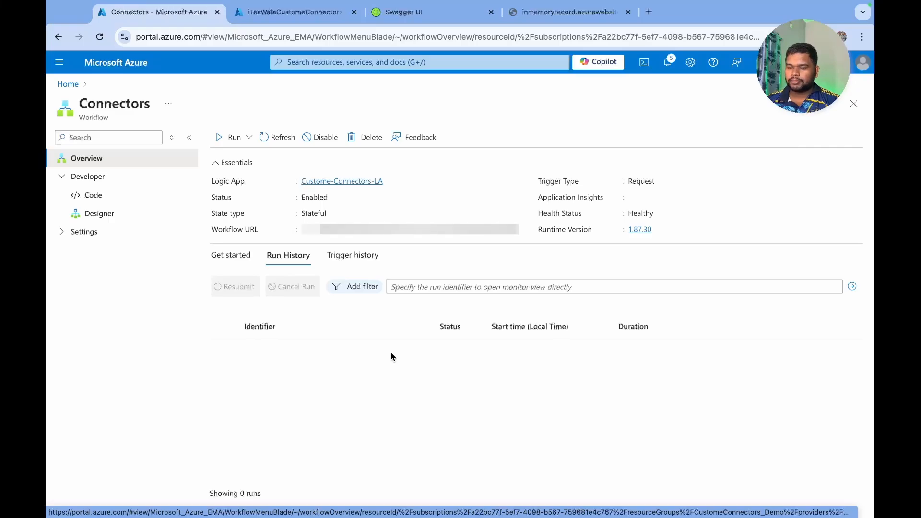
pyautogui.click(354, 361)
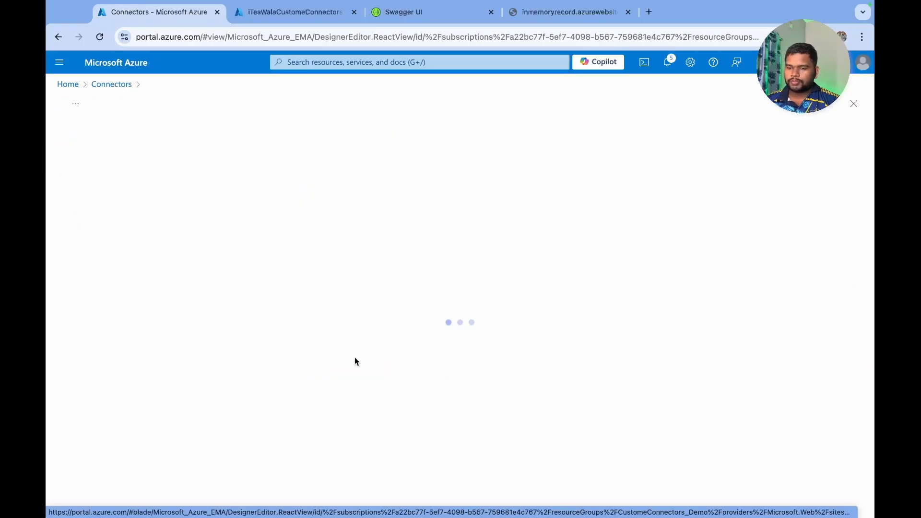
pyautogui.scroll(-8, 614, 355)
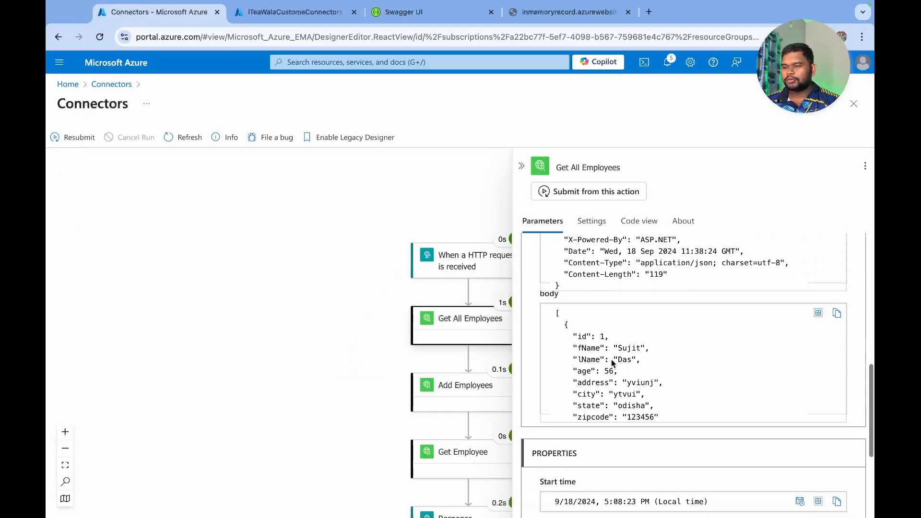
# Inspect the run details of the Add Employees, Get Employee and Response steps.
pyautogui.scroll(-1, 568, 311)
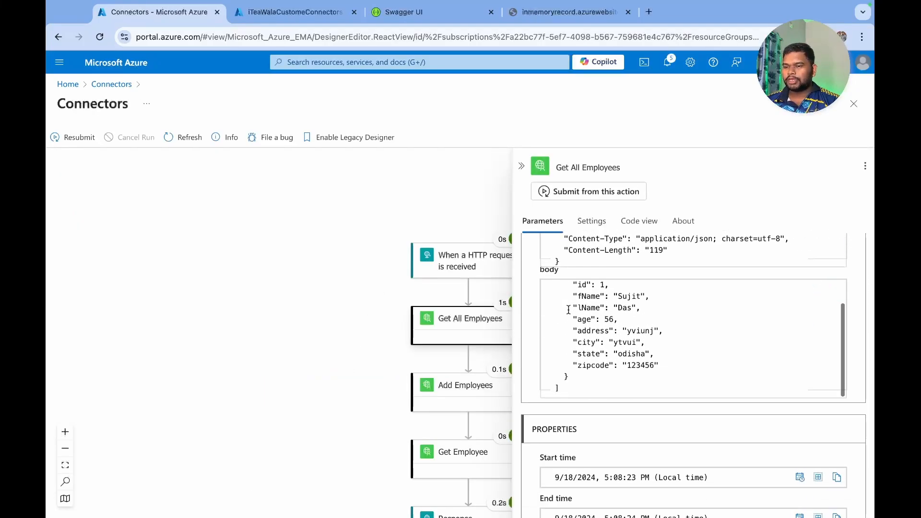
pyautogui.click(456, 394)
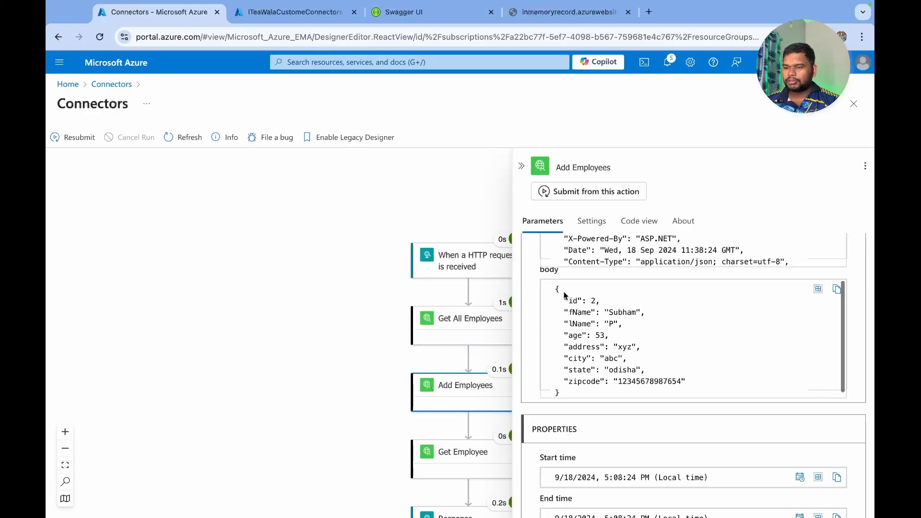
pyautogui.moveTo(401, 473); pyautogui.dragTo(411, 369)
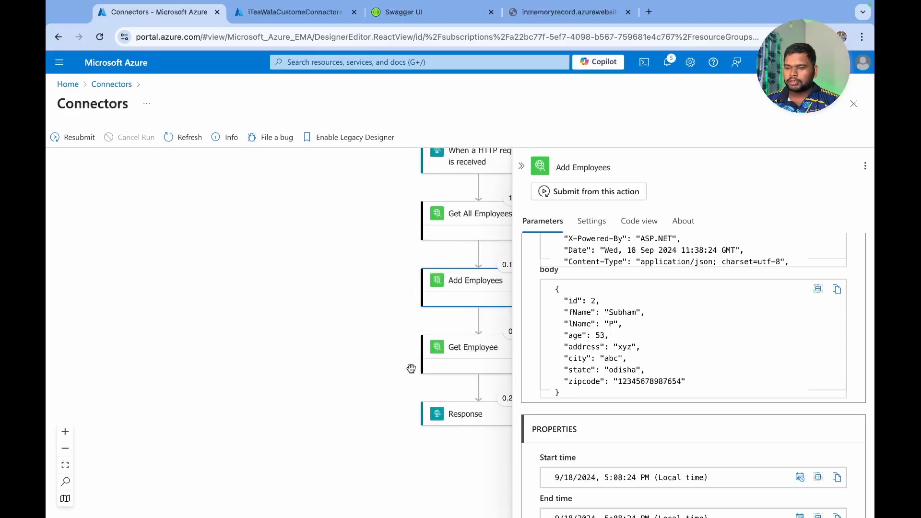
pyautogui.click(411, 367)
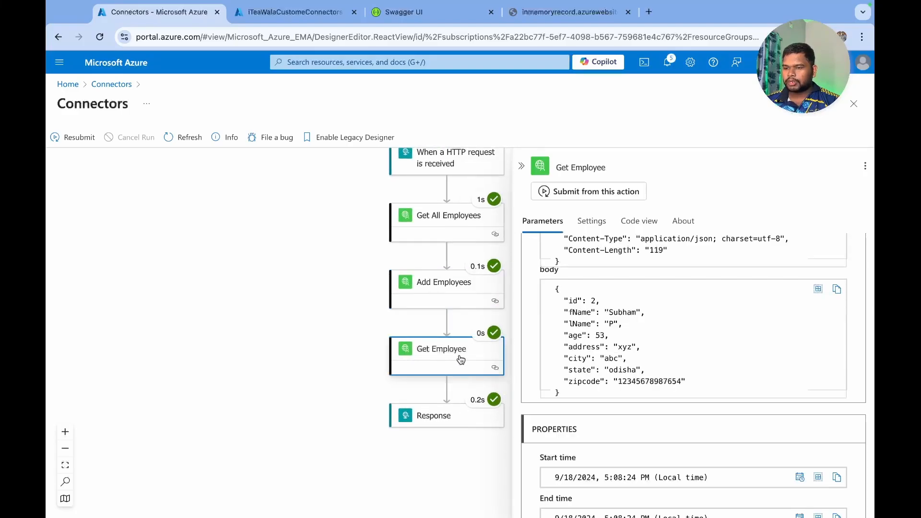
pyautogui.scroll(-1, 590, 302)
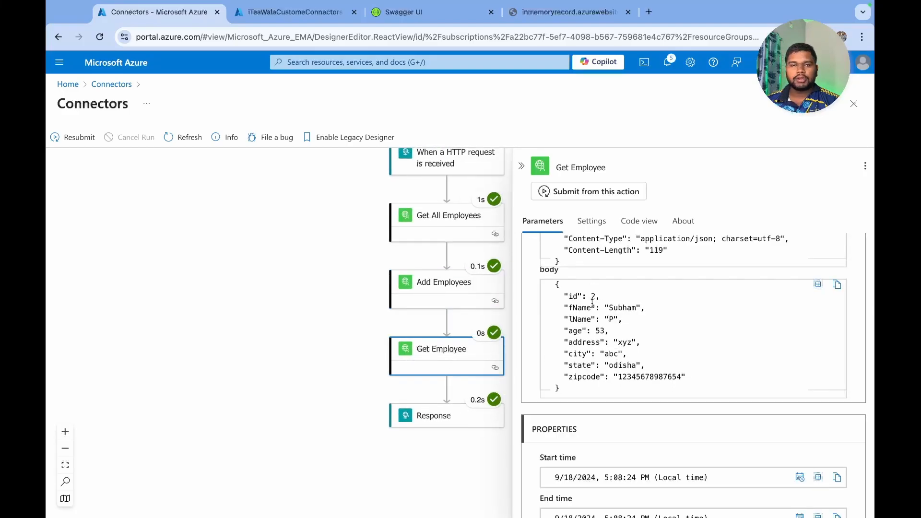
pyautogui.click(437, 420)
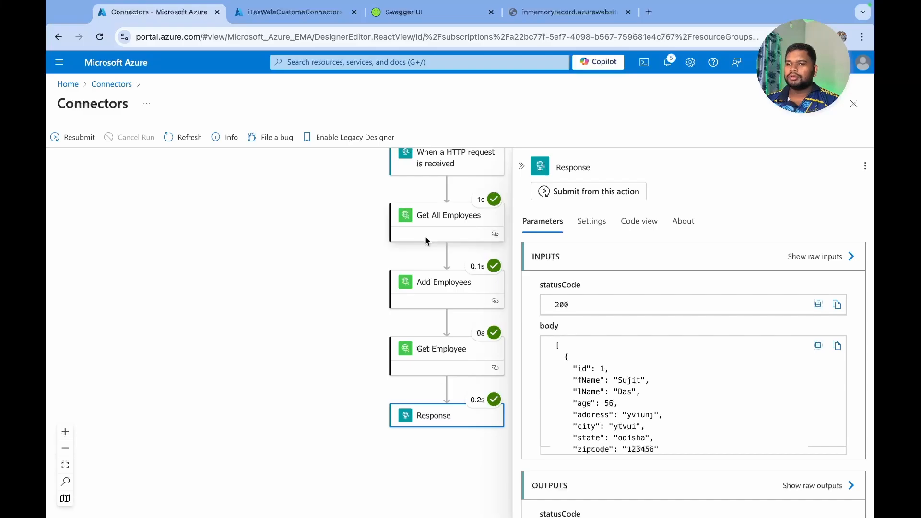
pyautogui.hotkey('ctrl', 'Right')
pyautogui.hotkey('ctrl', 'Right')
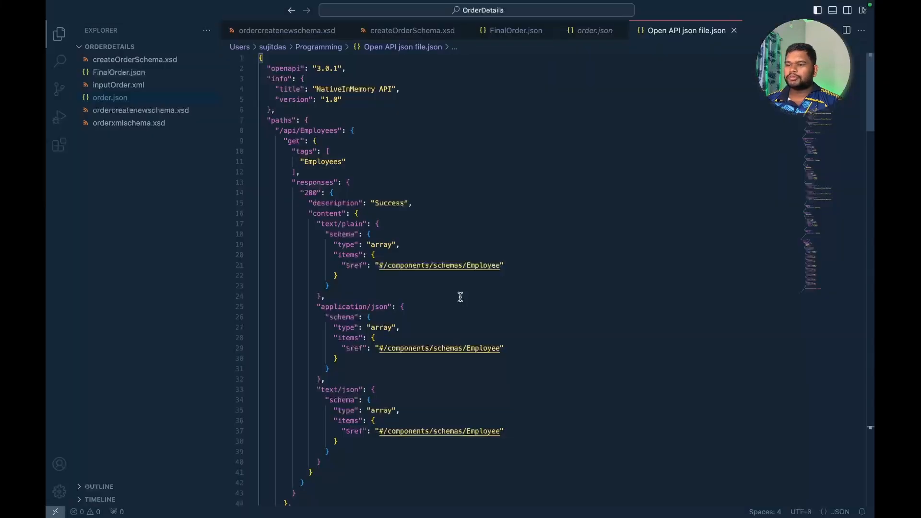
pyautogui.hotkey('ctrl', 'Left')
pyautogui.hotkey('ctrl', 'Left')
pyautogui.hotkey('ctrl', 'Left')
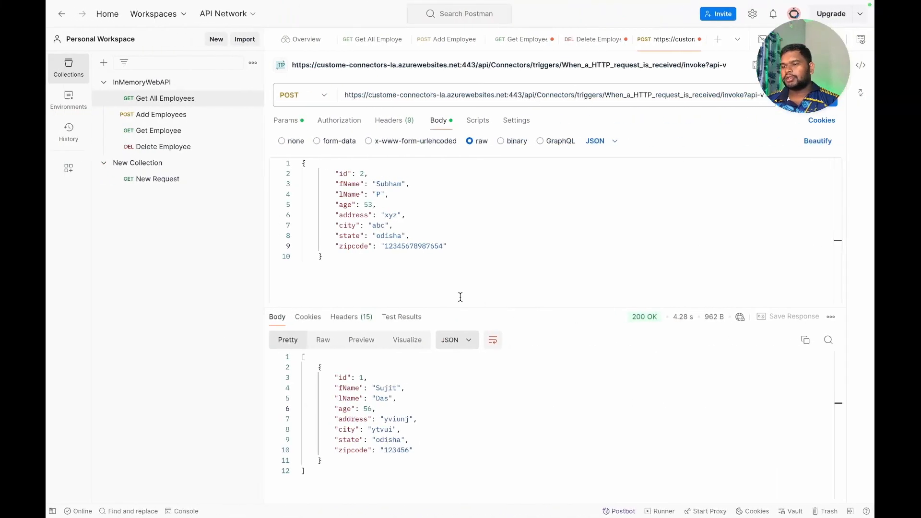
# Change the body to employee id 3 with new first and last names and send the POST.
pyautogui.click(364, 174)
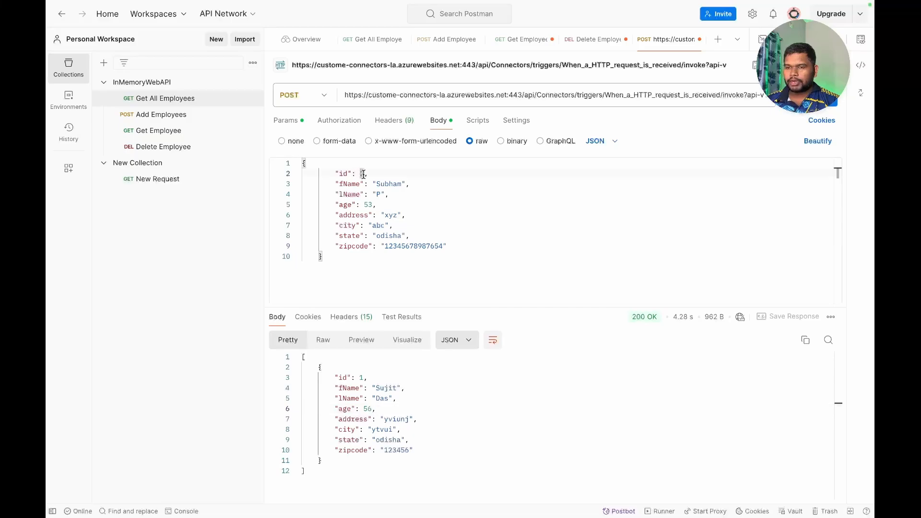
pyautogui.press('BackSpace')
pyautogui.write('3')
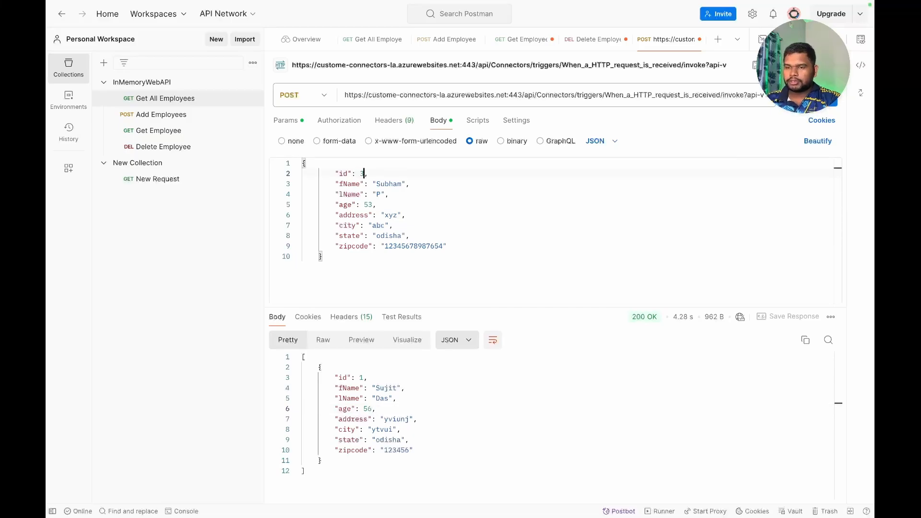
pyautogui.doubleClick(385, 185)
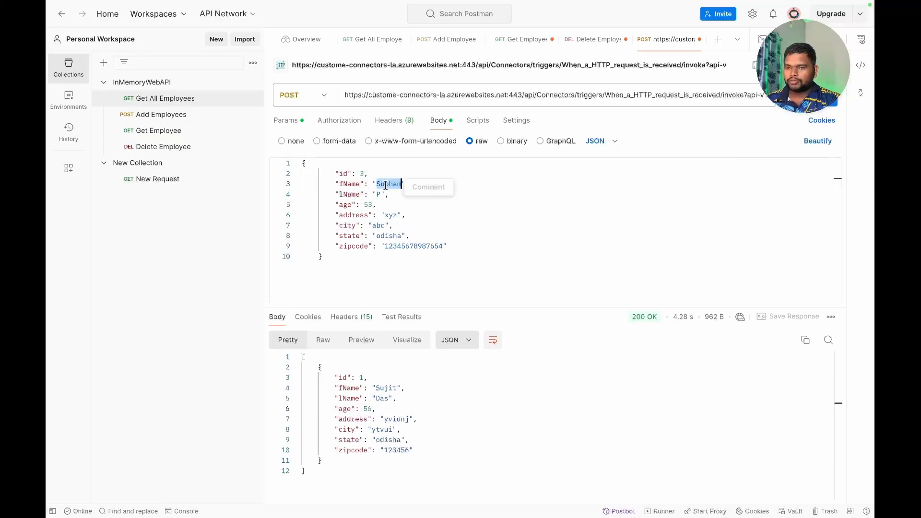
pyautogui.write('B')
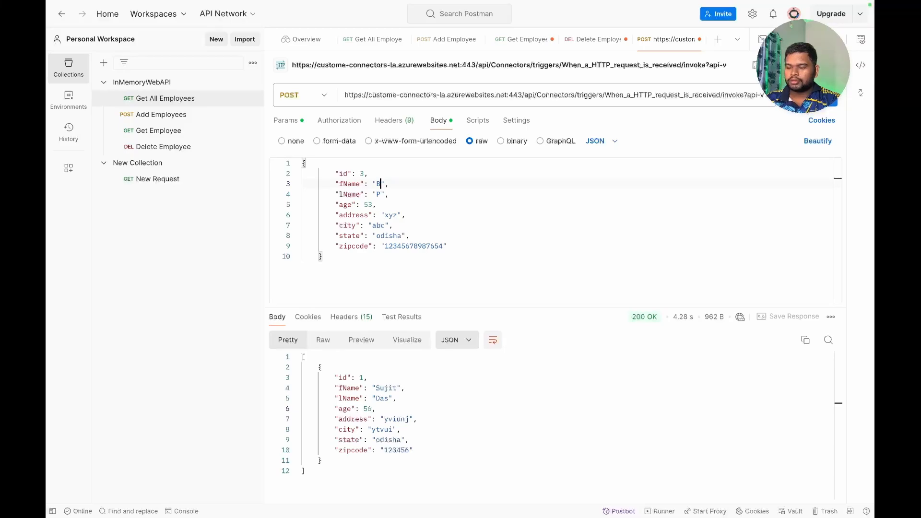
pyautogui.write('imal')
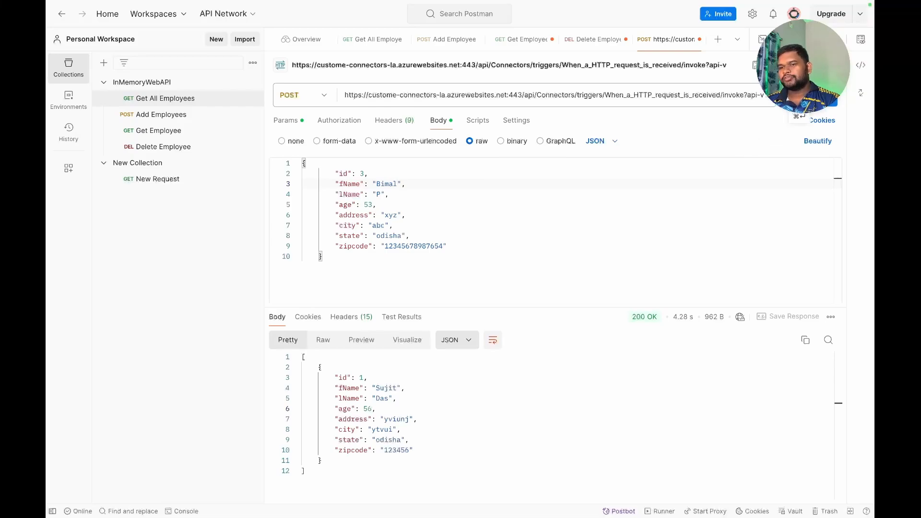
pyautogui.click(380, 194)
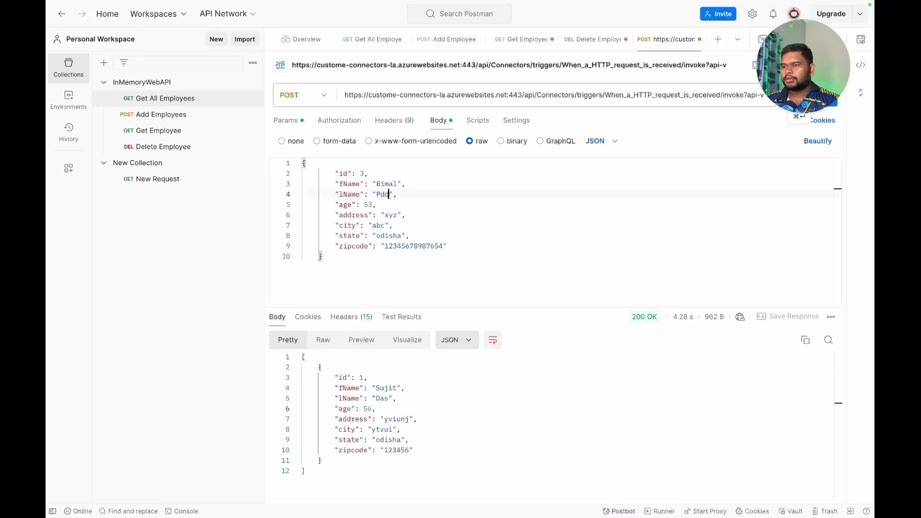
pyautogui.click(811, 95)
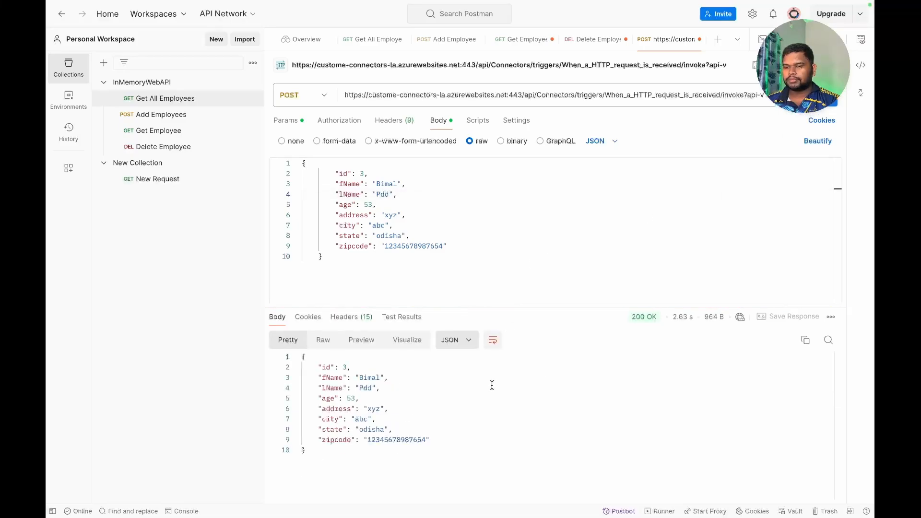
pyautogui.press('super+Tab')
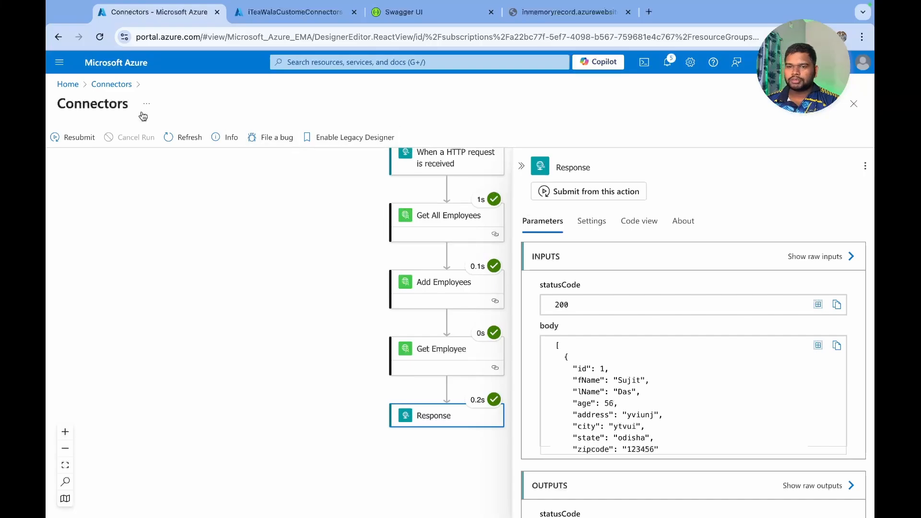
# Refresh the workflow's run history and open the newest run.
pyautogui.click(102, 85)
pyautogui.click(314, 359)
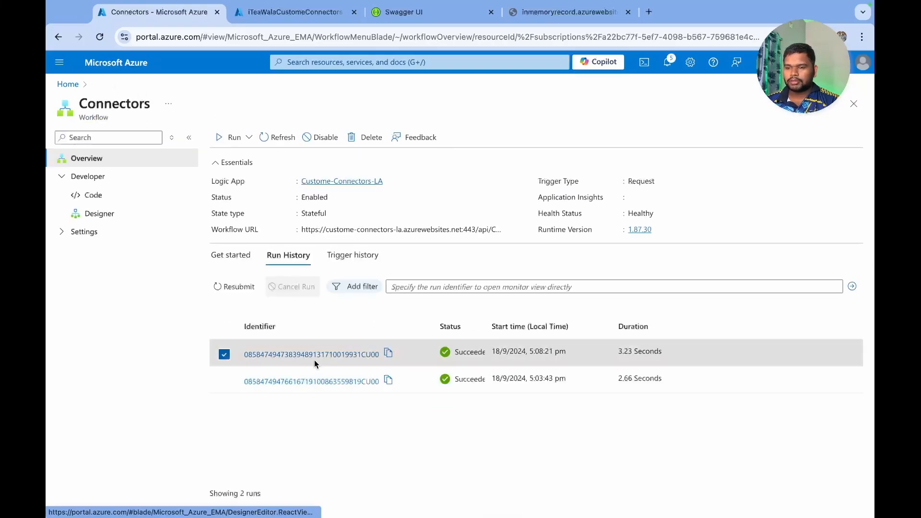
pyautogui.click(279, 138)
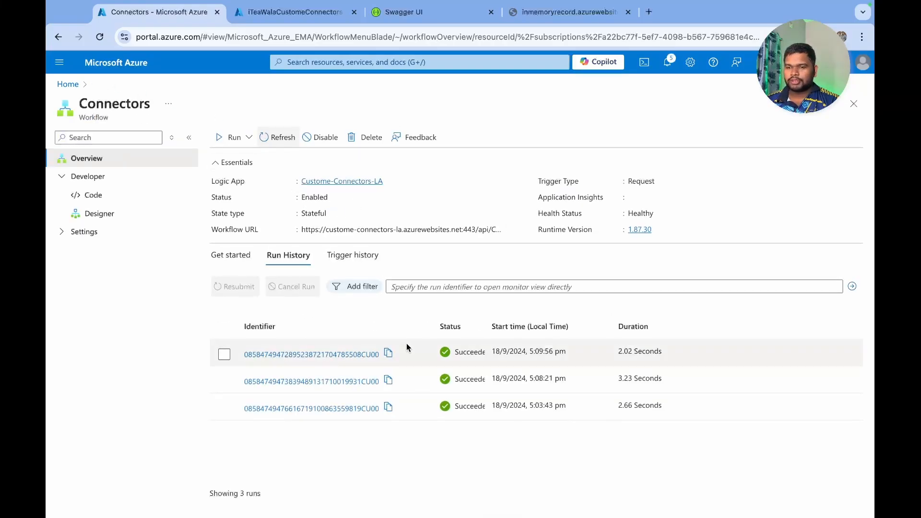
pyautogui.click(355, 359)
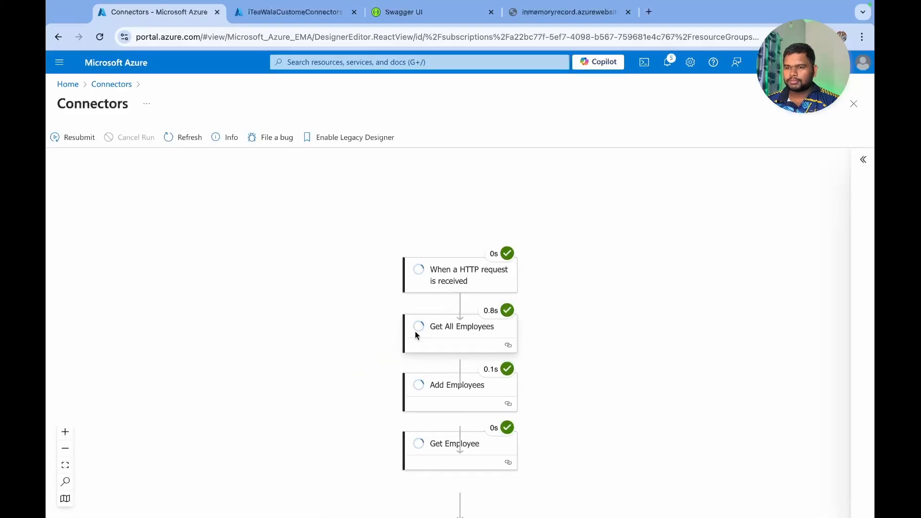
# Check the HTTP trigger, then confirm Get All Employees returned ids 1 and 2.
pyautogui.click(469, 336)
pyautogui.click(454, 388)
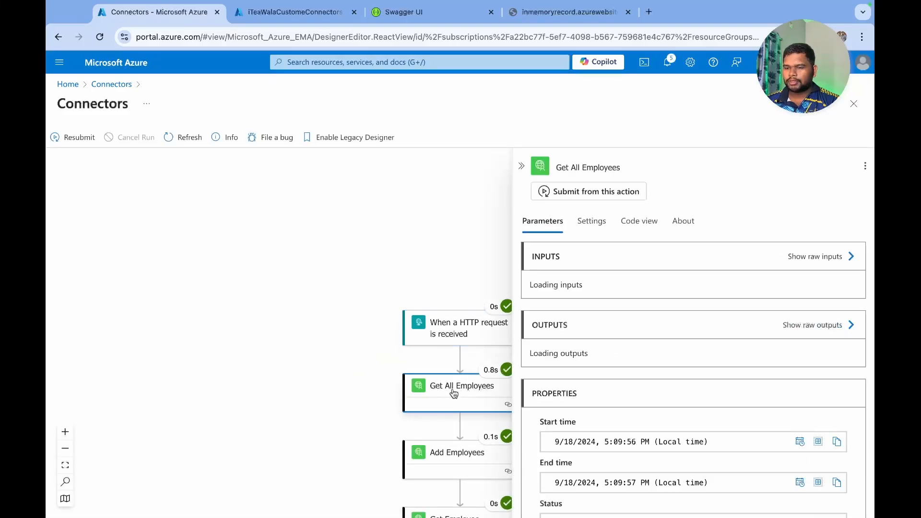
pyautogui.scroll(-2, 631, 349)
pyautogui.scroll(-8, 631, 349)
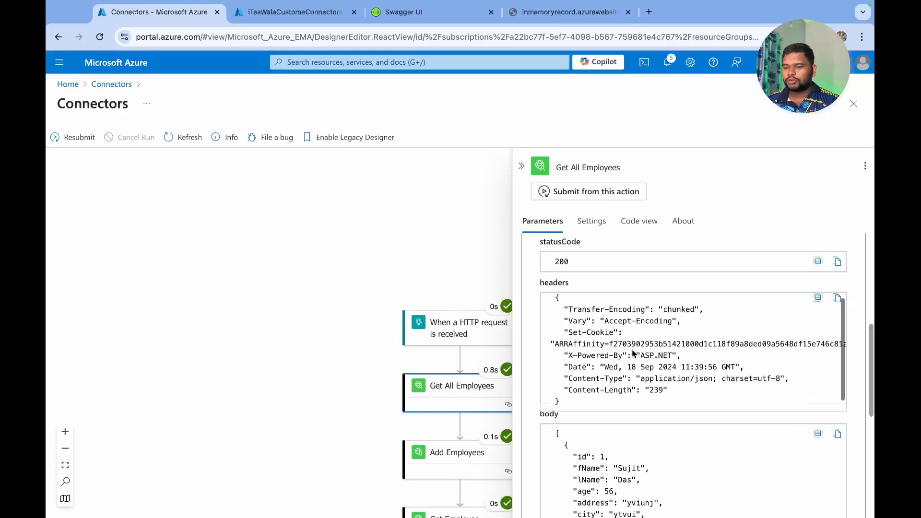
pyautogui.scroll(1, 603, 403)
pyautogui.scroll(1, 590, 423)
pyautogui.scroll(-3, 591, 365)
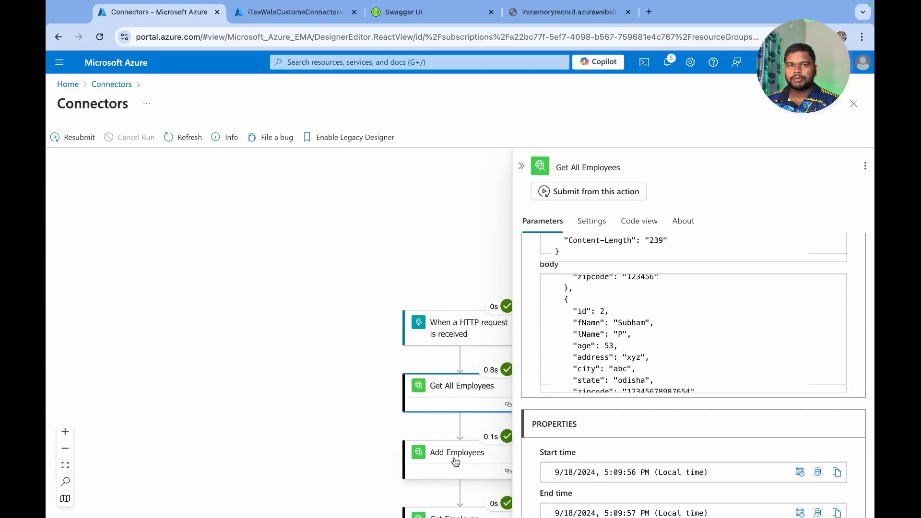
pyautogui.scroll(-4, 465, 436)
pyautogui.hscroll(3, 465, 436)
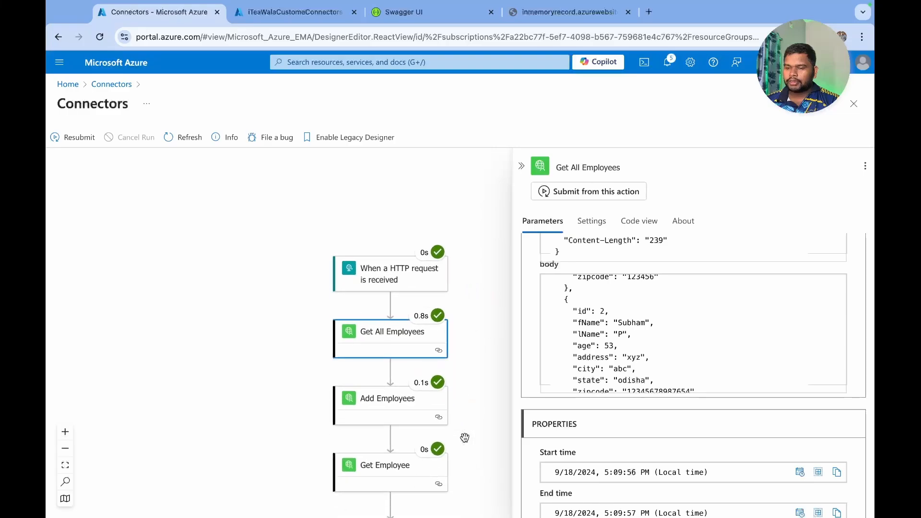
# Confirm Add Employees and Get Employee both returned the id 3 record.
pyautogui.click(410, 363)
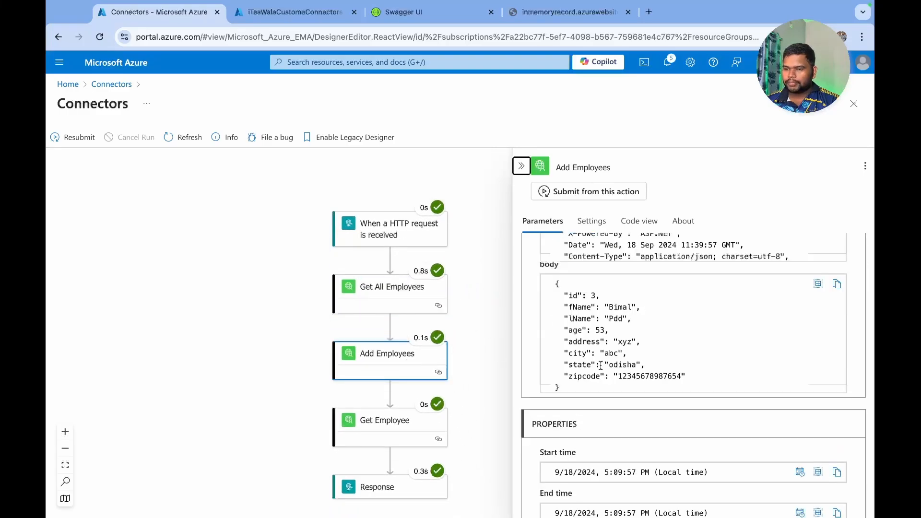
pyautogui.click(410, 451)
pyautogui.scroll(10, 558, 343)
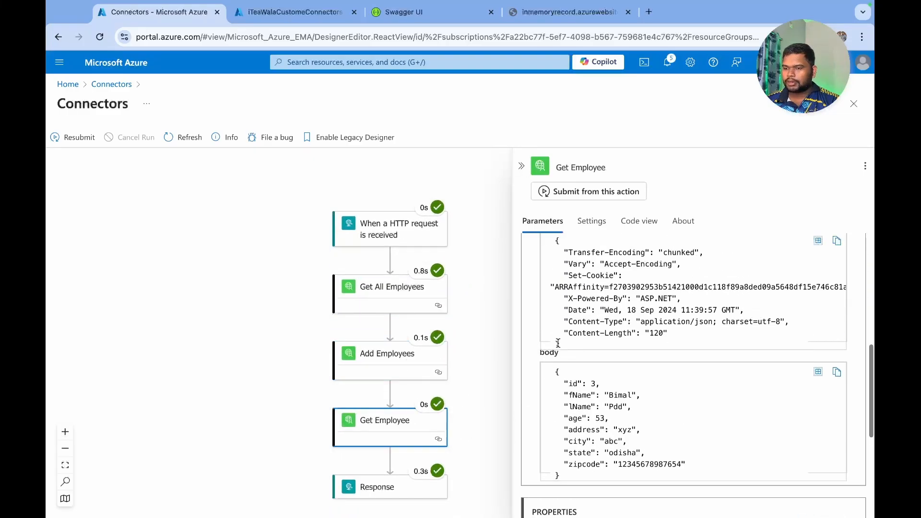
pyautogui.scroll(-4, 558, 342)
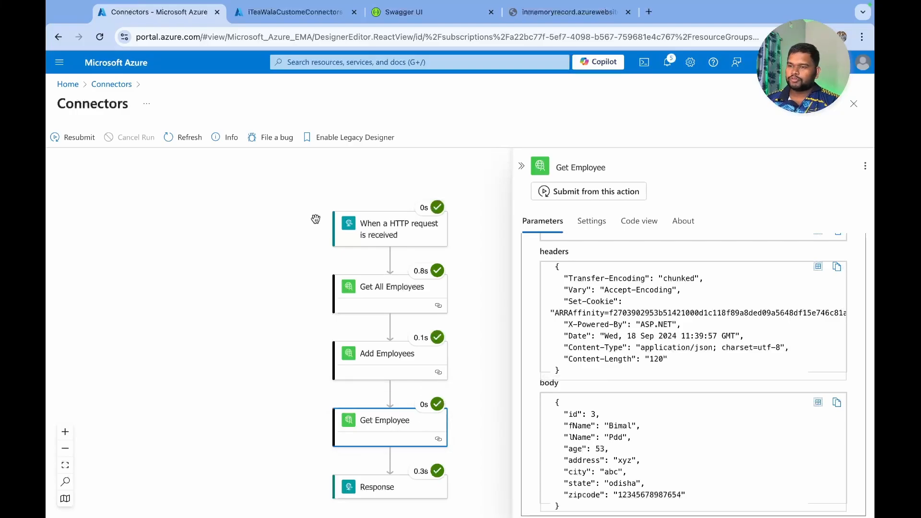
# Check the existing custom connector deployment, then go to the CustomeConnectors_Demo resource group.
pyautogui.click(259, 17)
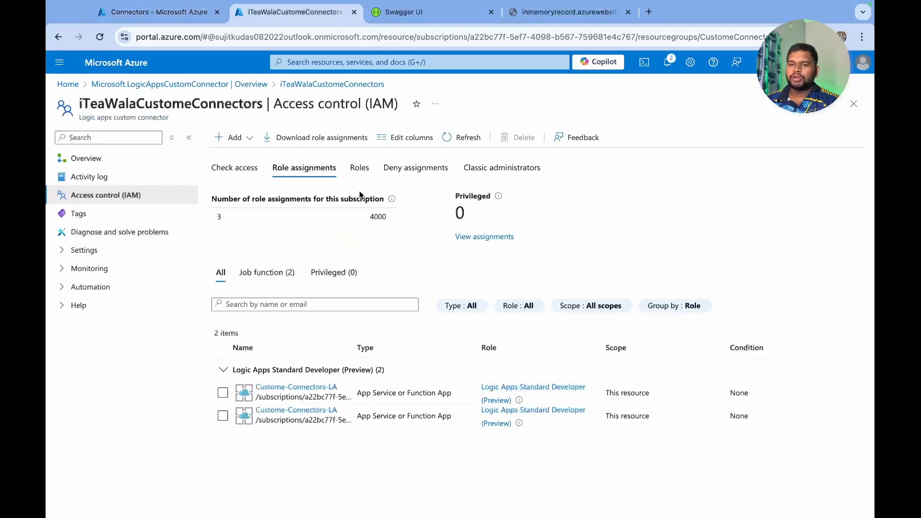
pyautogui.click(242, 84)
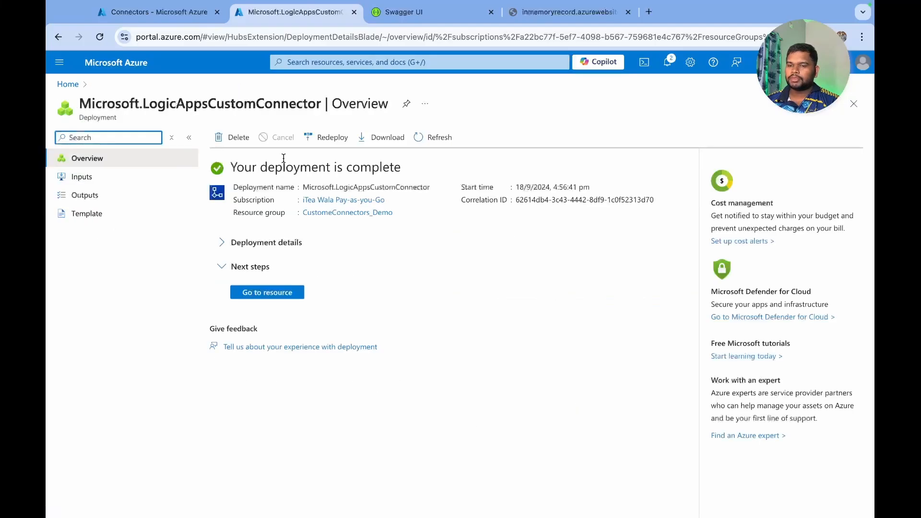
pyautogui.click(69, 90)
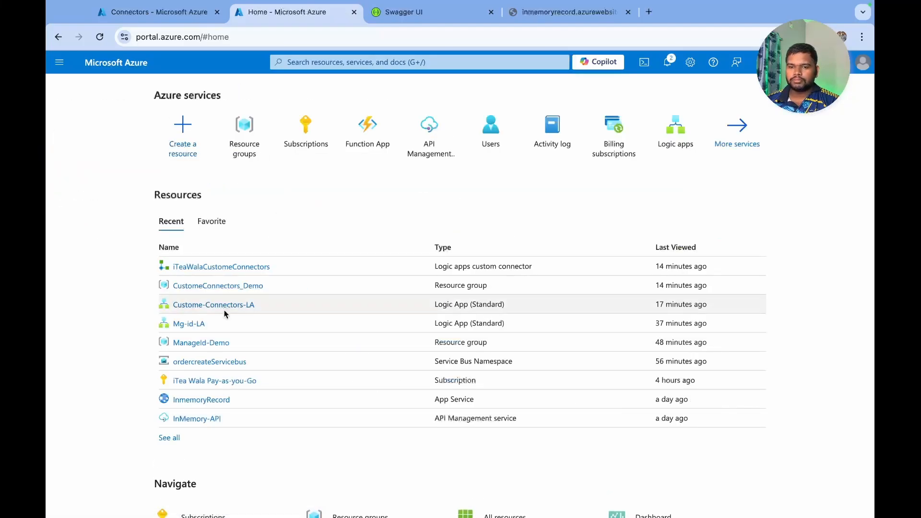
pyautogui.click(206, 287)
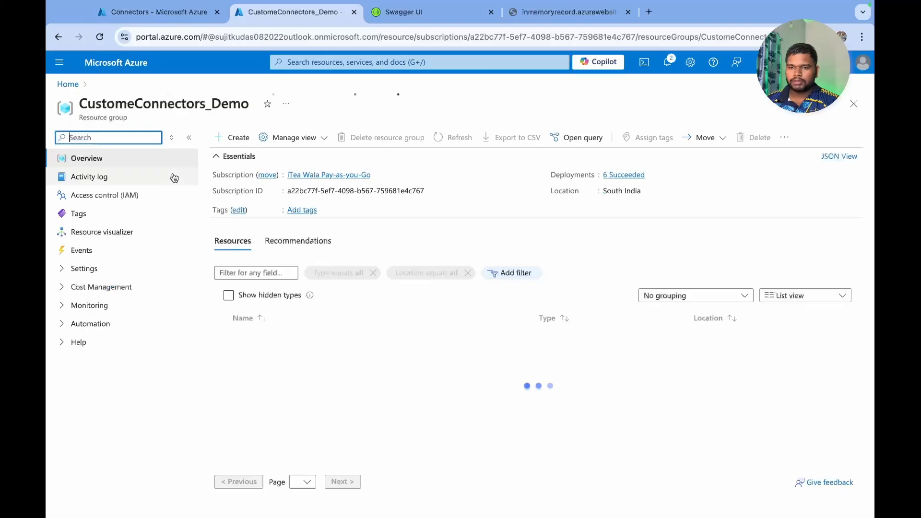
# Find Logic Apps Custom Connector in the Marketplace and start creating one.
pyautogui.click(243, 139)
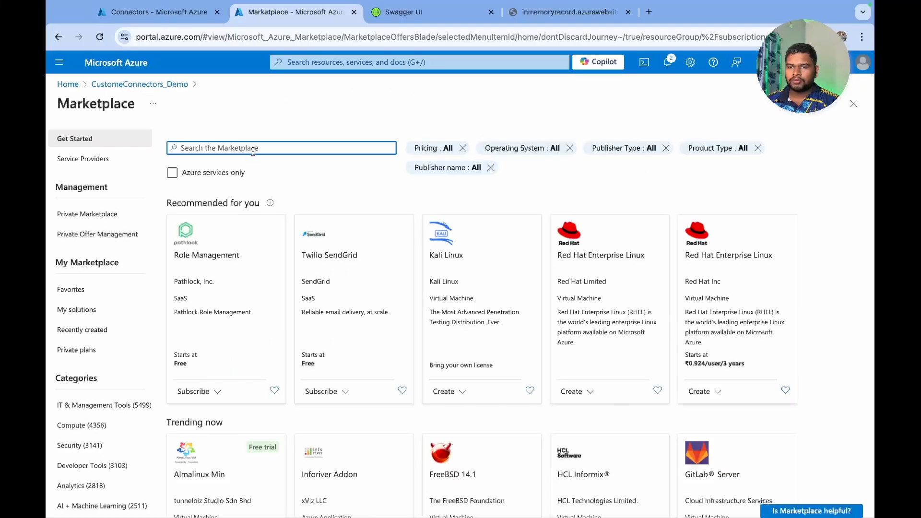
pyautogui.write('logic apps')
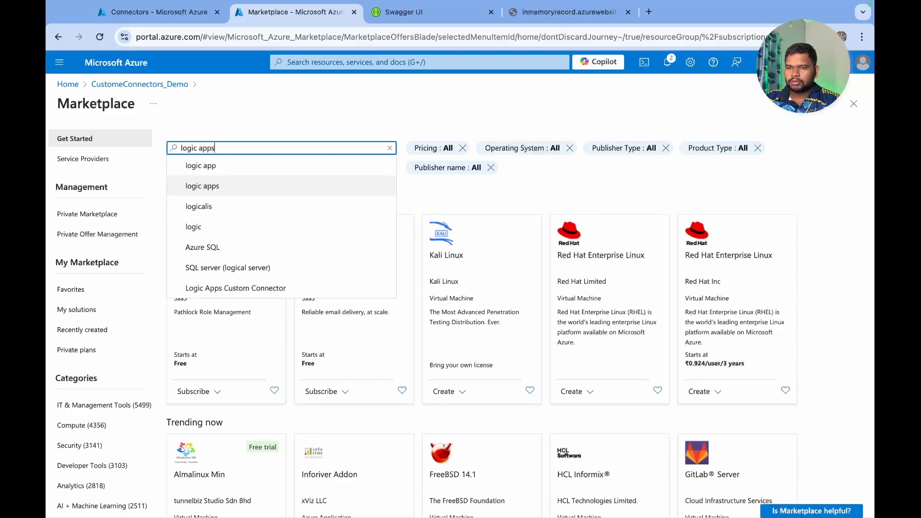
pyautogui.click(234, 189)
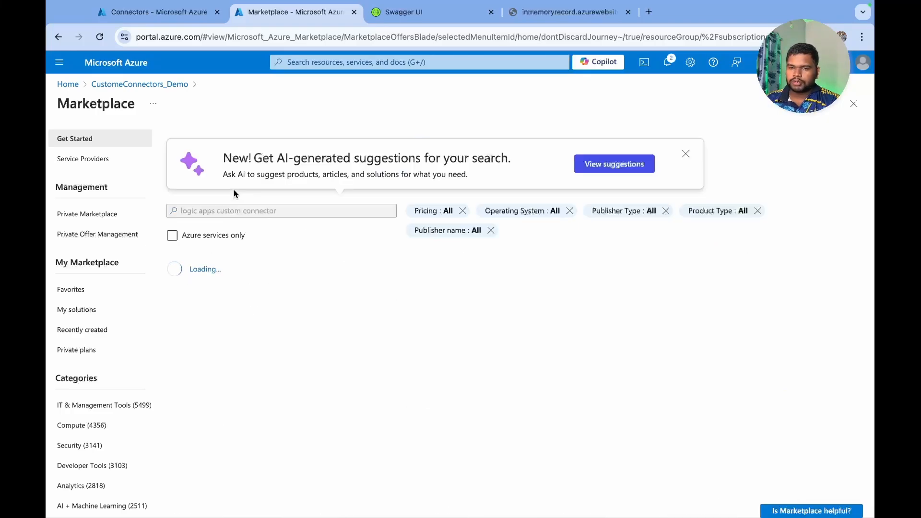
pyautogui.click(202, 345)
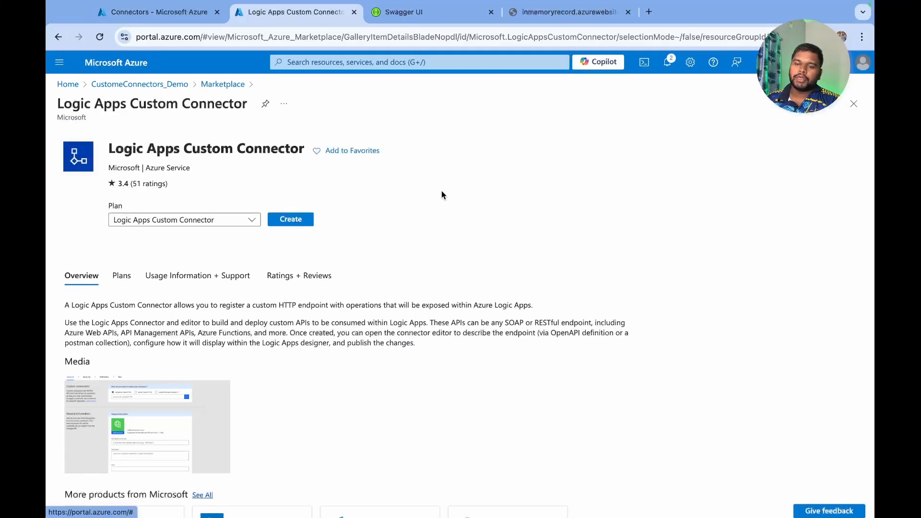
pyautogui.click(294, 222)
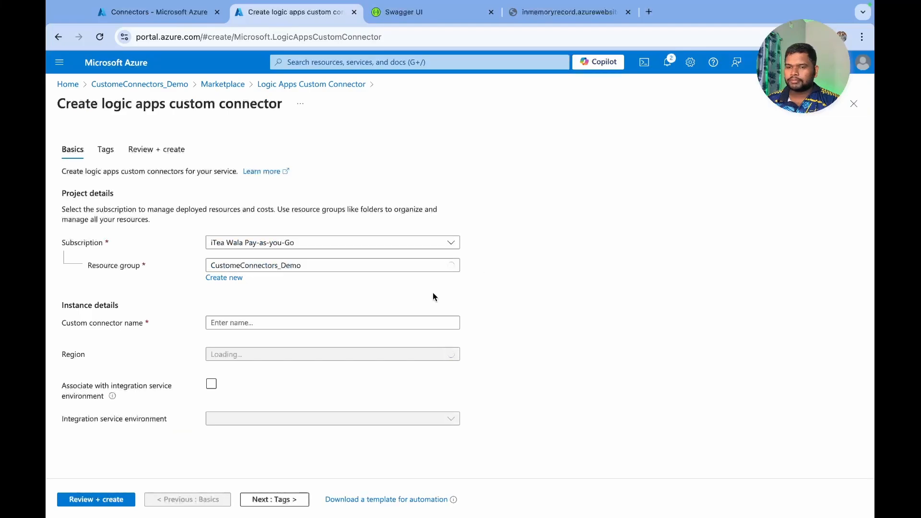
# Create the connector customeConOpenAPIJson in resource group CustomeConnectors_Demo, South India region.
pyautogui.click(267, 268)
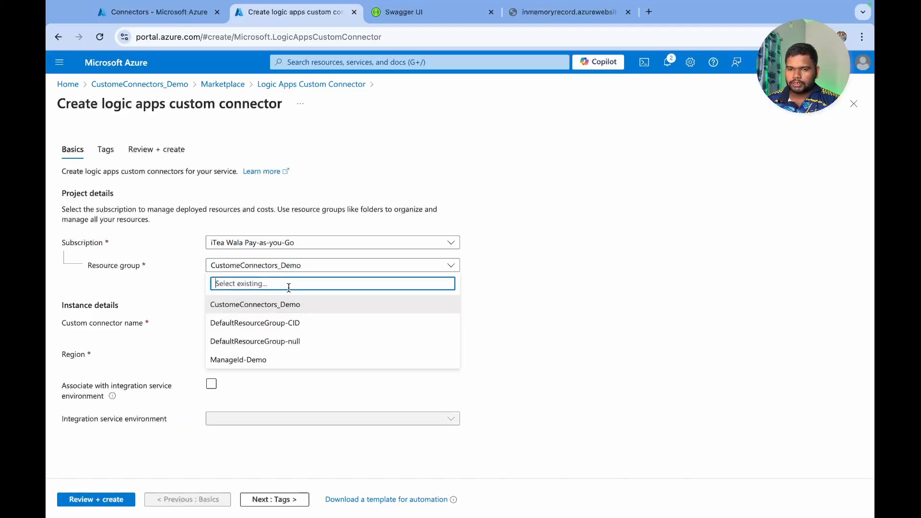
pyautogui.click(285, 311)
pyautogui.click(335, 322)
pyautogui.write('customeCon')
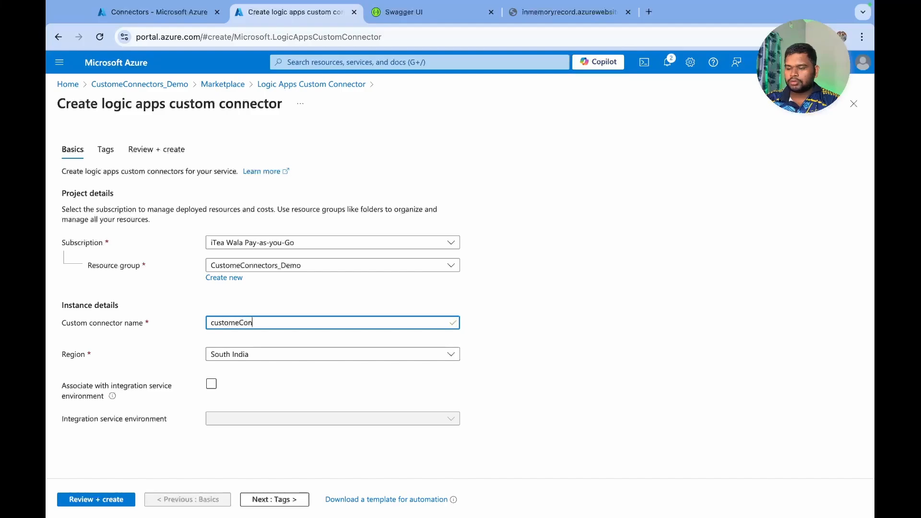
pyautogui.write('OpenAPIJson')
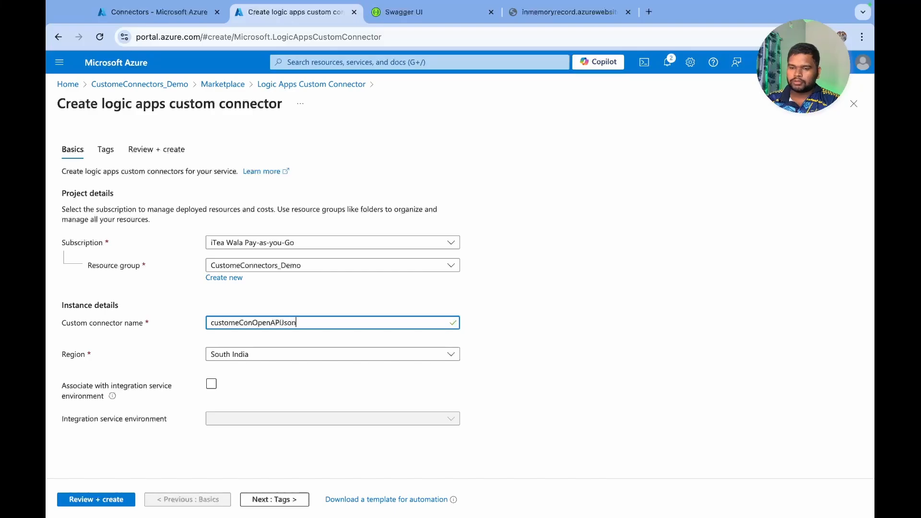
pyautogui.click(96, 498)
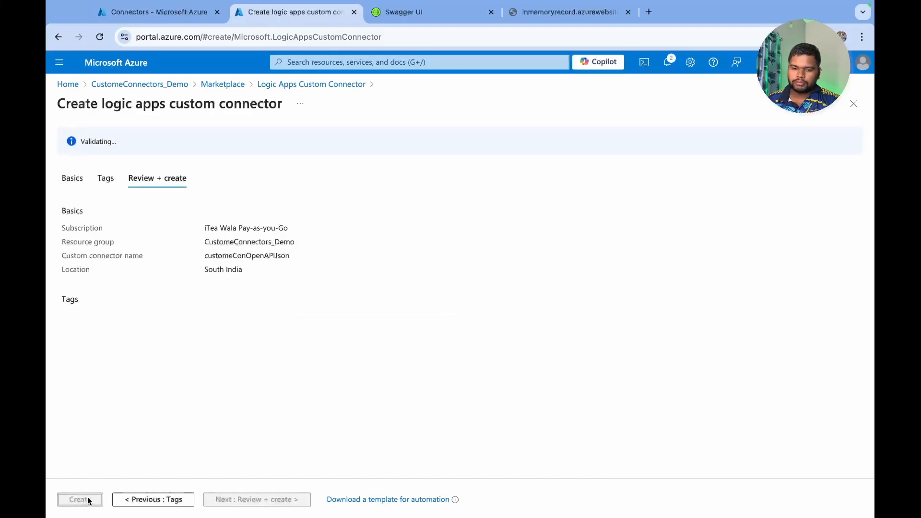
pyautogui.click(82, 501)
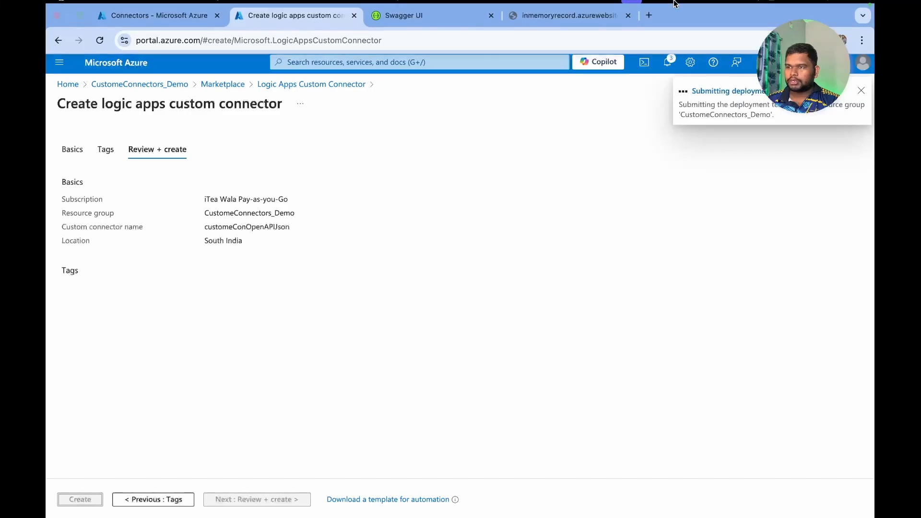
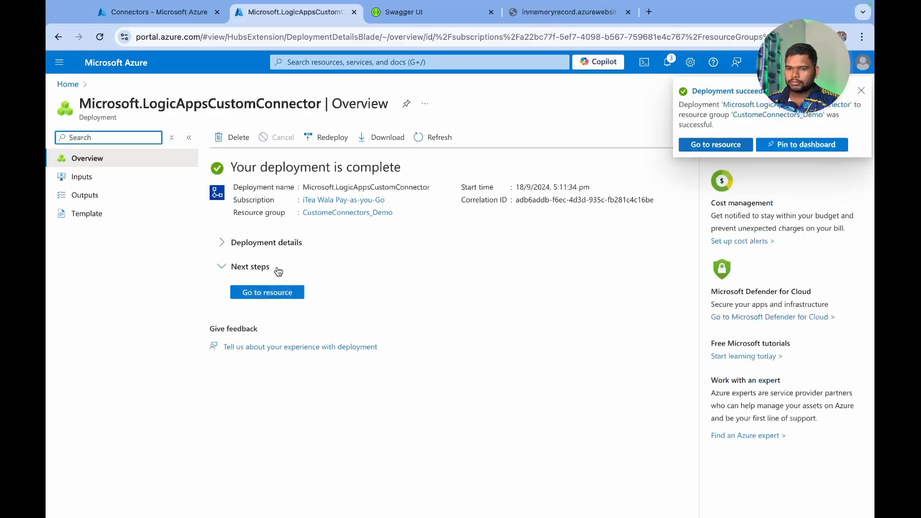
# Open the customeConOpenAPIJson connector for editing and import 'Open API json file.json' as its OpenAPI definition.
pyautogui.click(275, 291)
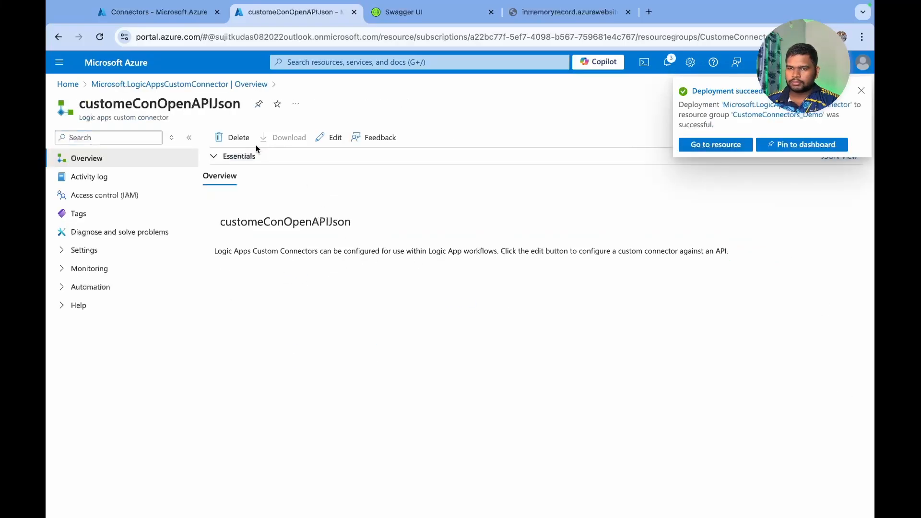
pyautogui.click(332, 139)
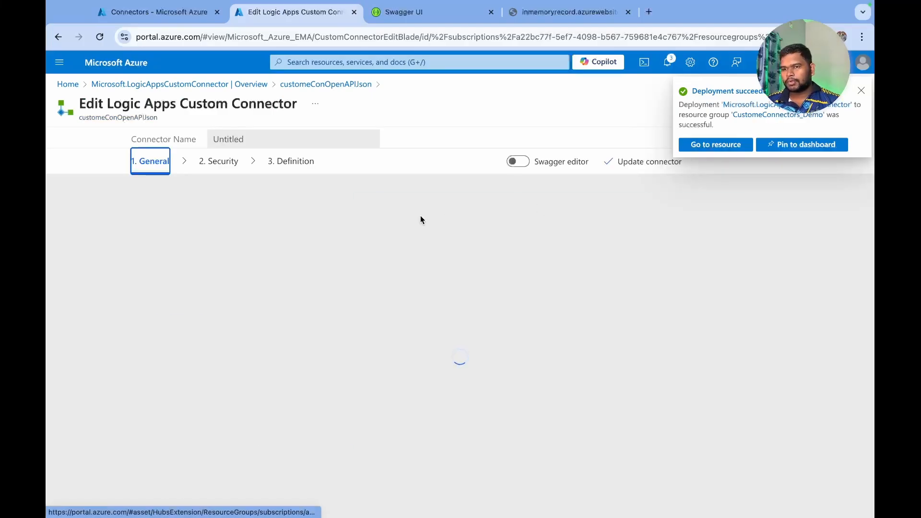
pyautogui.click(378, 322)
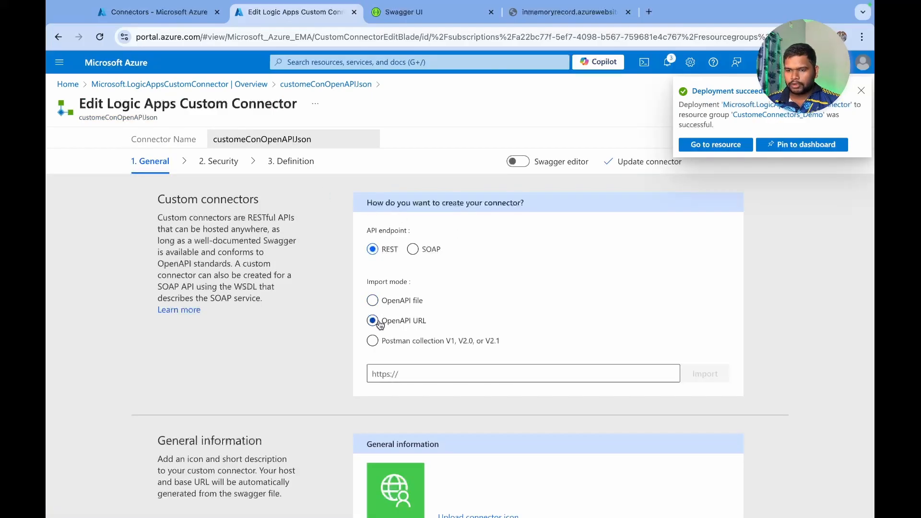
pyautogui.click(398, 301)
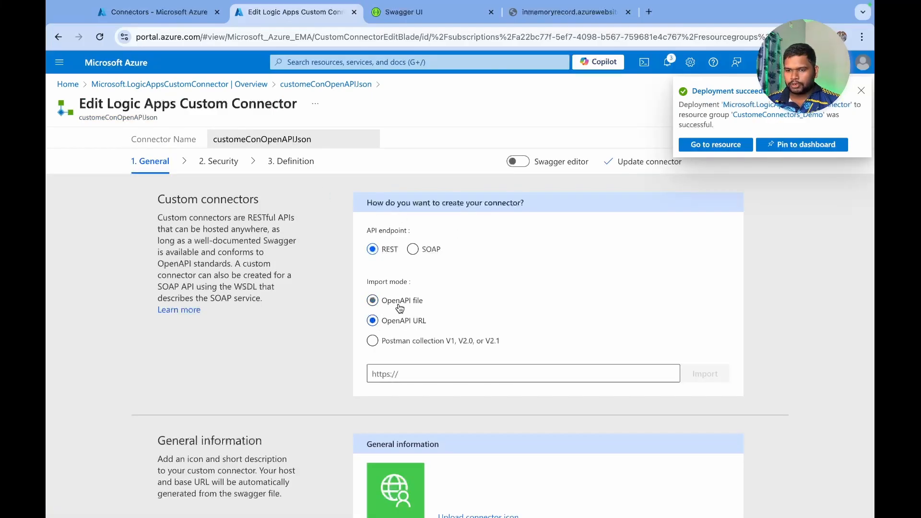
pyautogui.click(661, 368)
pyautogui.click(474, 225)
pyautogui.click(666, 398)
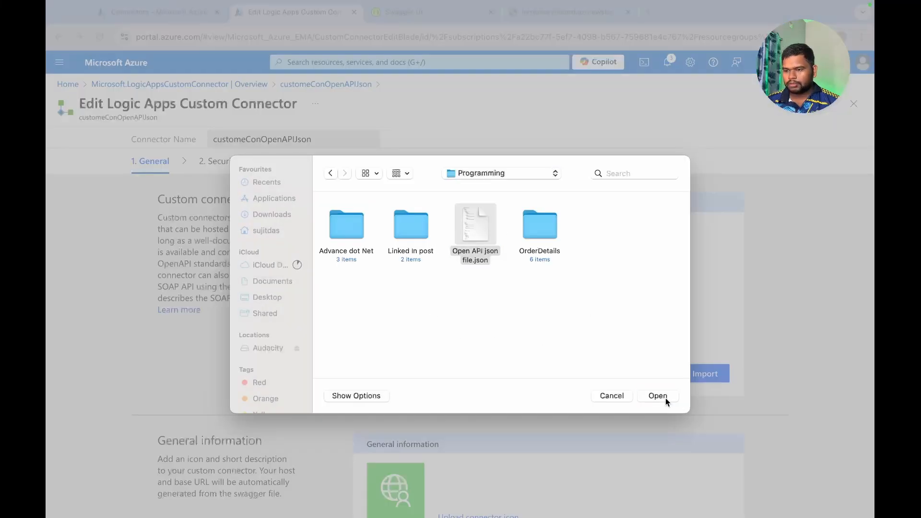
# Bring up the NativeInMemory API Swagger page in the other browser tab.
pyautogui.scroll(-8, 531, 390)
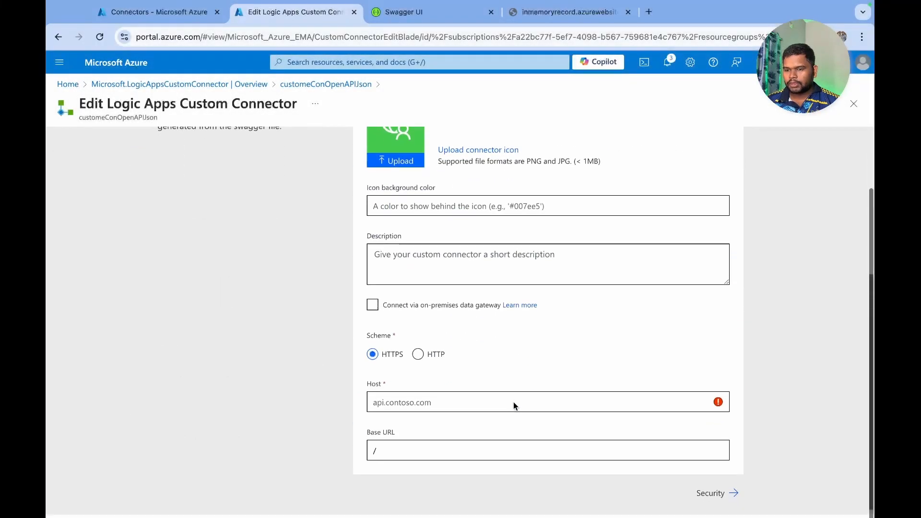
pyautogui.click(376, 387)
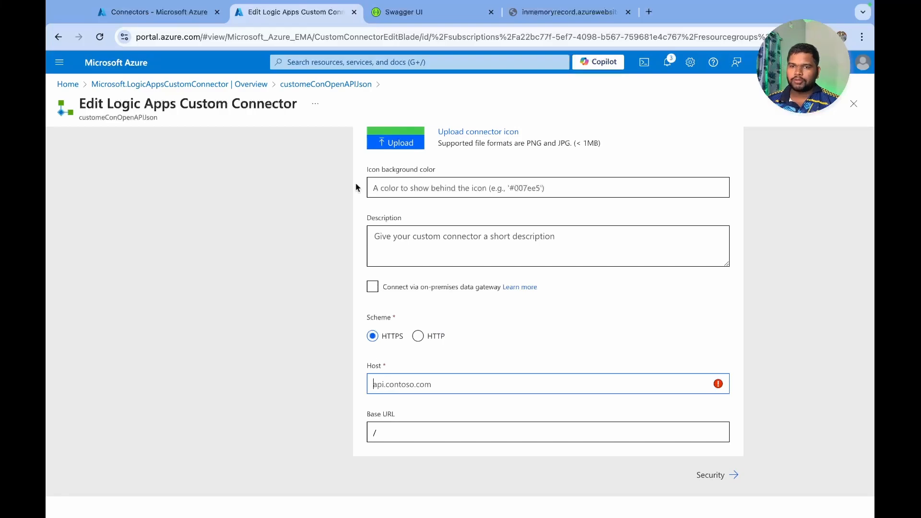
pyautogui.click(427, 12)
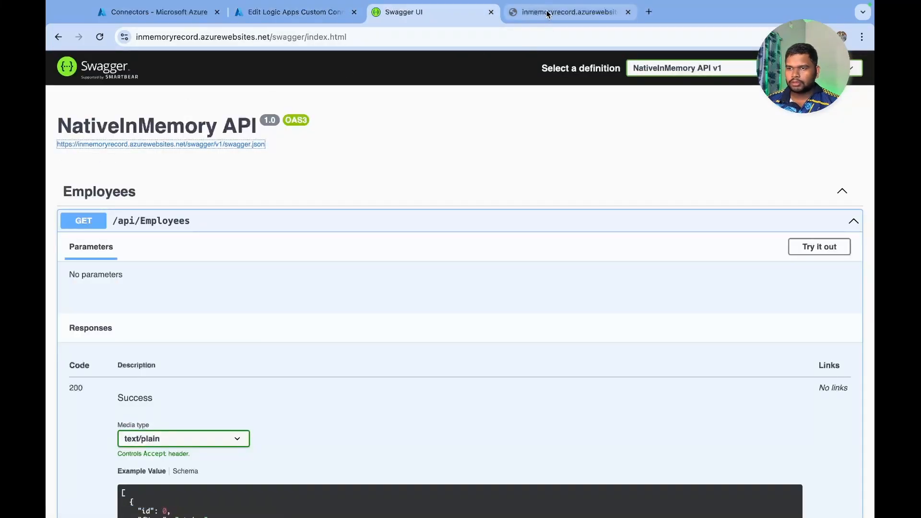
# Open the raw swagger.json and copy the host part of its address.
pyautogui.click(566, 12)
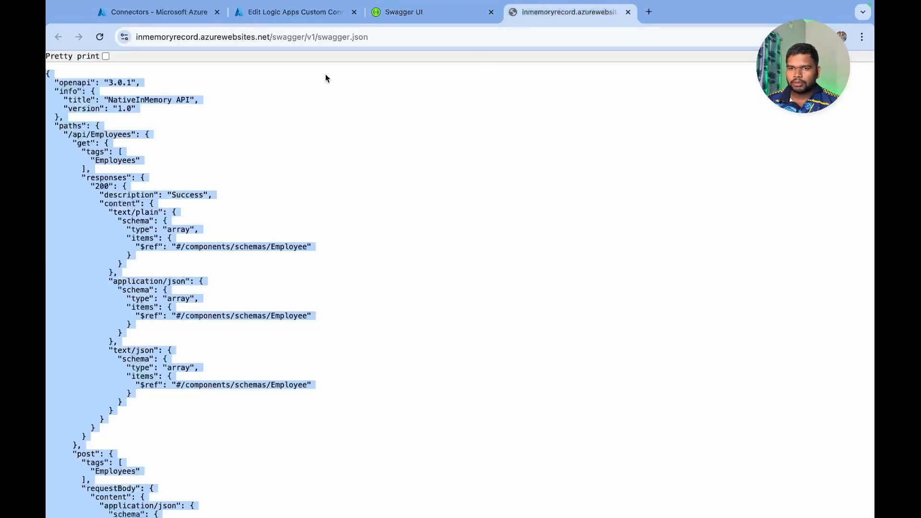
pyautogui.click(138, 36)
pyautogui.click(392, 37)
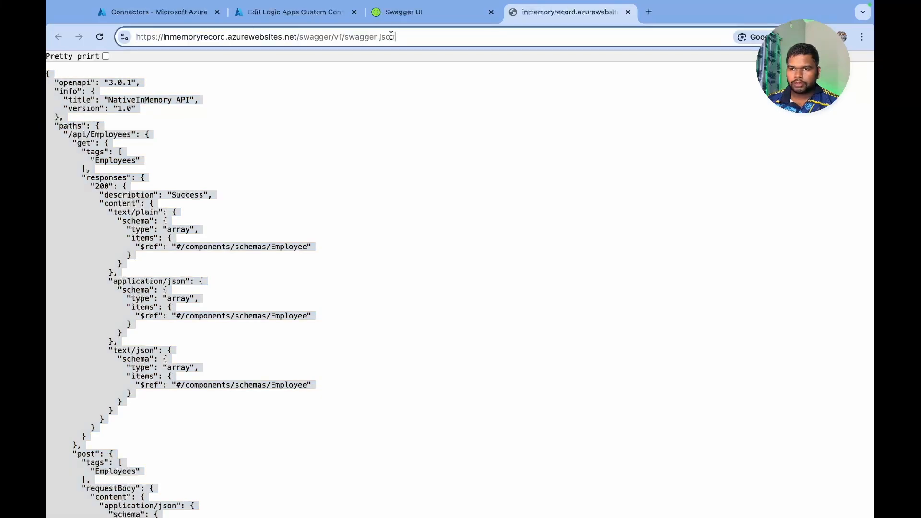
pyautogui.moveTo(296, 38); pyautogui.dragTo(131, 38)
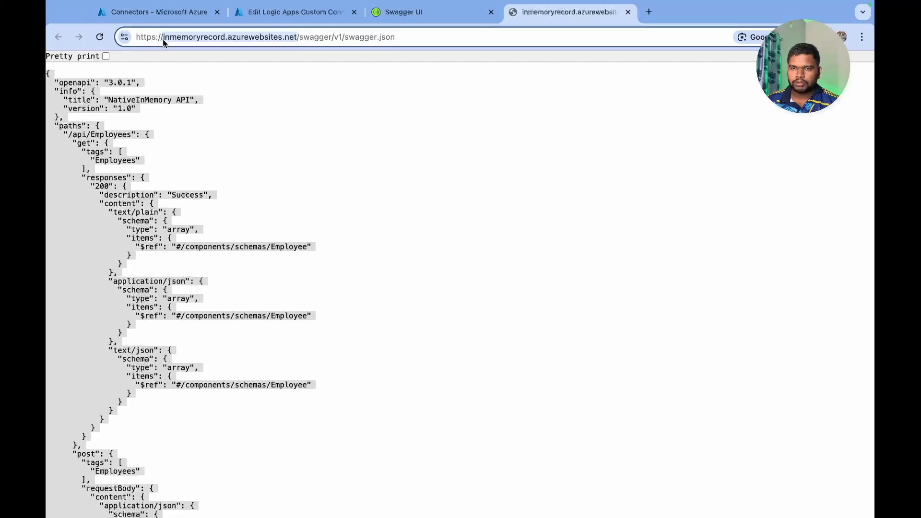
# Paste inmemoryrecord.azurewebsites.net into the connector's Host field.
pyautogui.click(310, 13)
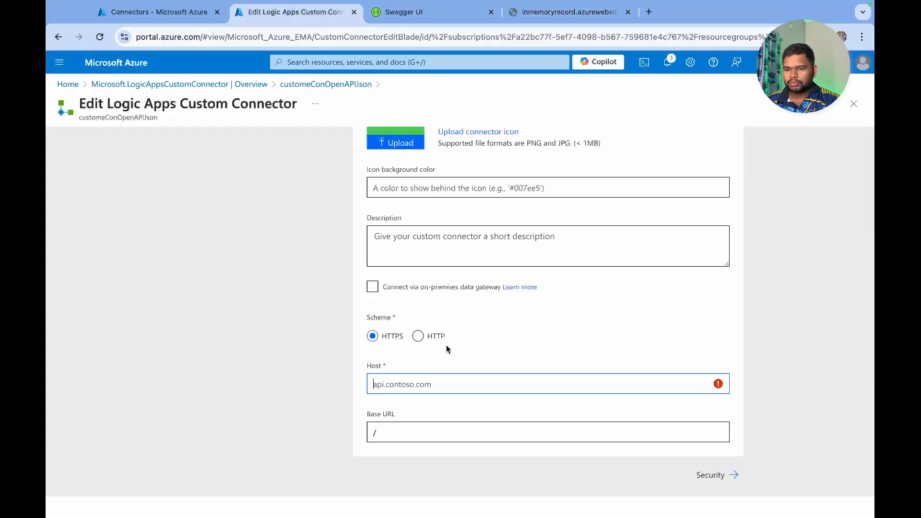
pyautogui.click(412, 386)
pyautogui.write('inmemoryrecord.azurewebsites.net')
pyautogui.click(536, 413)
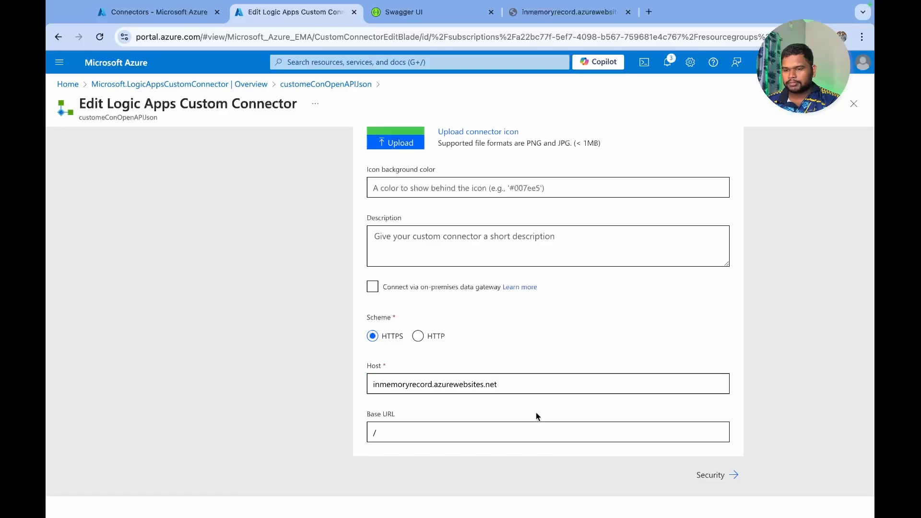
pyautogui.scroll(6, 536, 413)
pyautogui.scroll(-5, 536, 413)
pyautogui.scroll(-1, 536, 416)
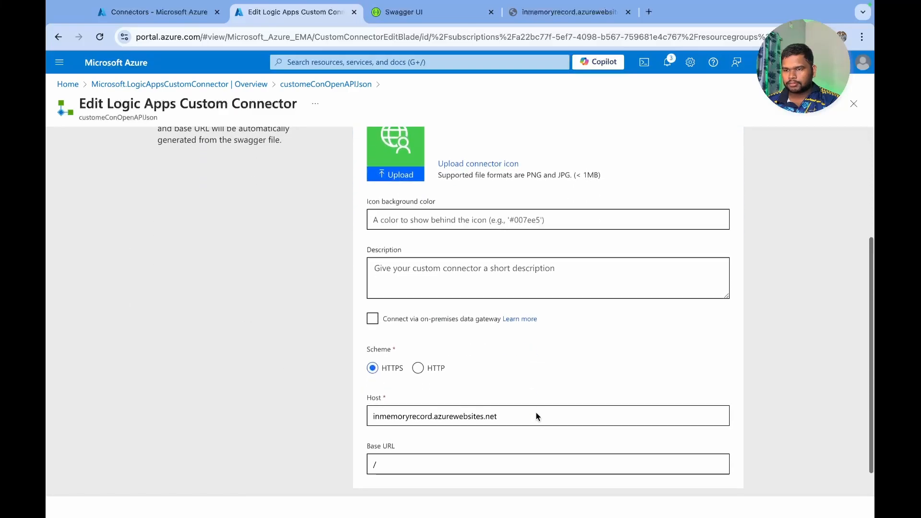
pyautogui.scroll(5, 536, 416)
pyautogui.scroll(2, 335, 277)
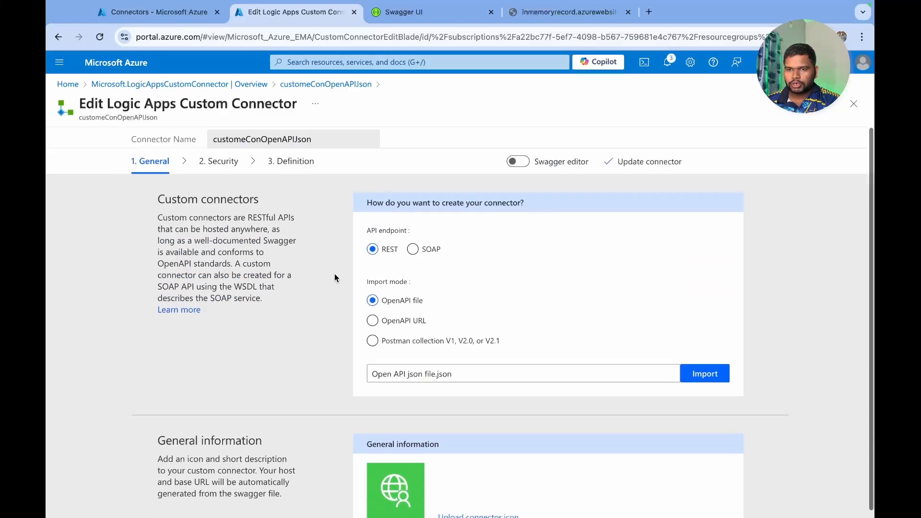
# In the Definition step, enter Get All Employee as the first action's summary.
pyautogui.click(289, 162)
pyautogui.scroll(-5, 257, 394)
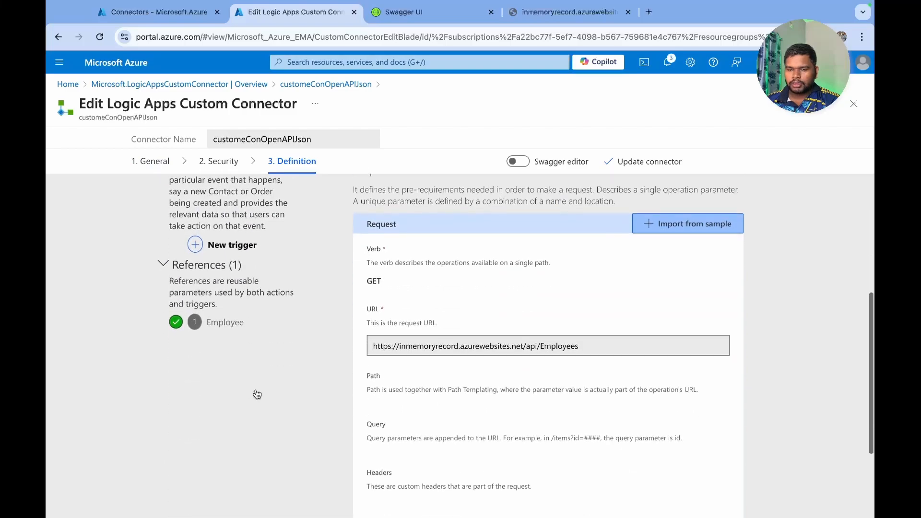
pyautogui.scroll(5, 250, 379)
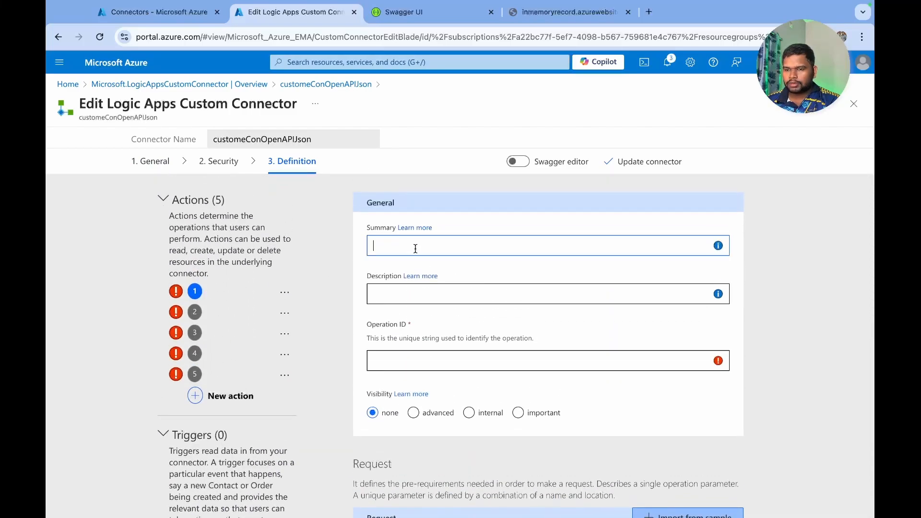
pyautogui.scroll(-6, 409, 435)
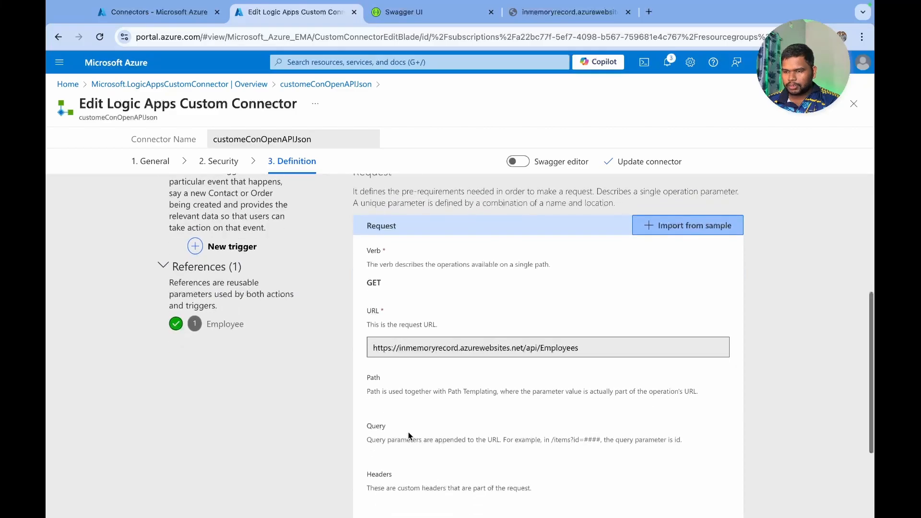
pyautogui.scroll(6, 409, 436)
pyautogui.write('Get Al')
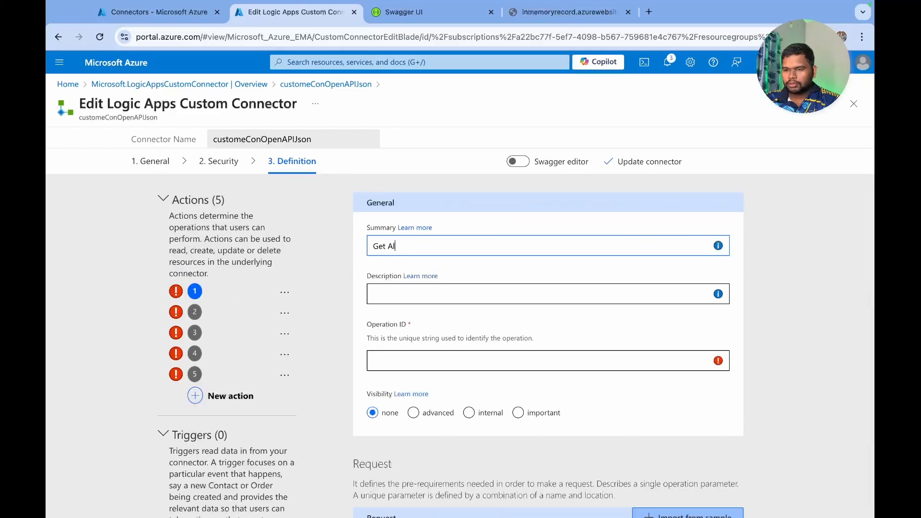
pyautogui.write('l Employt')
pyautogui.press('BackSpace')
pyautogui.write('ee')
# Copy the summary Get All Employee into the Description field.
pyautogui.doubleClick(428, 247)
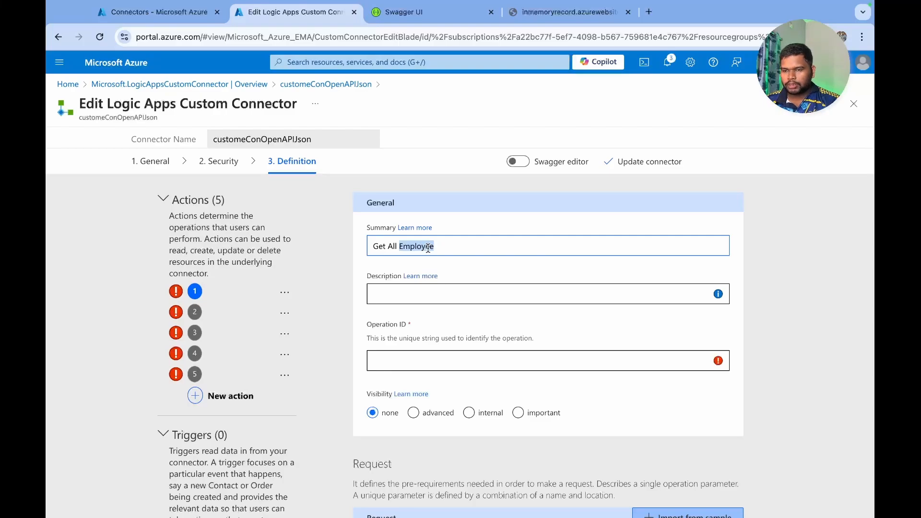
pyautogui.hotkey('ctrl', 'a')
pyautogui.hotkey('ctrl', 'c')
pyautogui.click(376, 294)
pyautogui.hotkey('ctrl', 'v')
# Set the first action's Operation ID to Get_All_Employee.
pyautogui.click(385, 364)
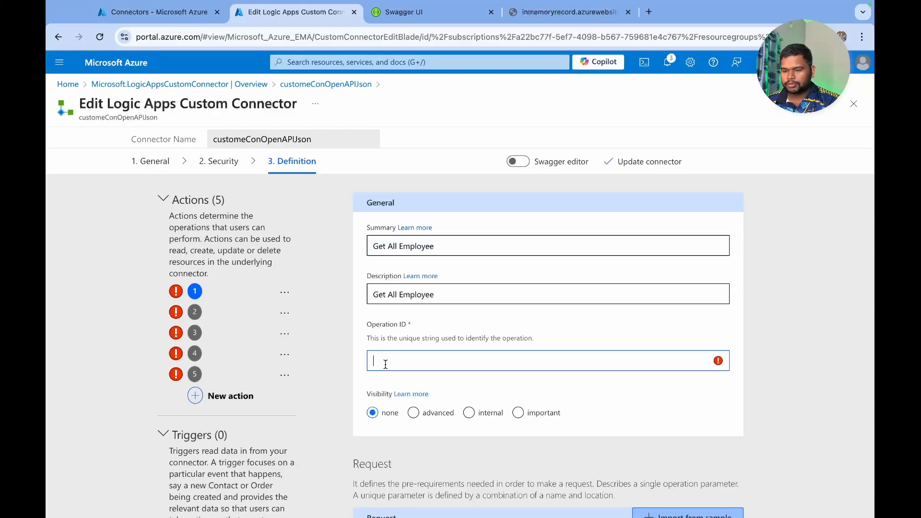
pyautogui.hotkey('ctrl', 'v')
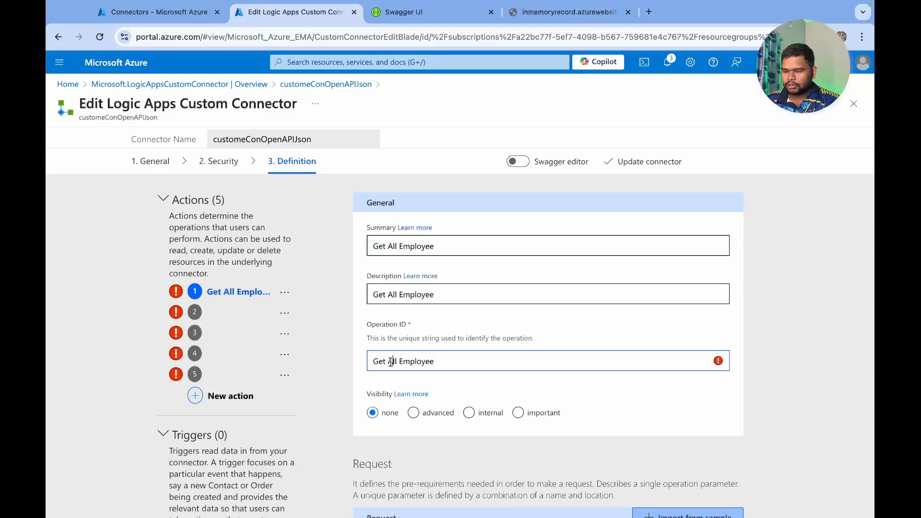
pyautogui.click(389, 361)
pyautogui.press('BackSpace')
pyautogui.write('_')
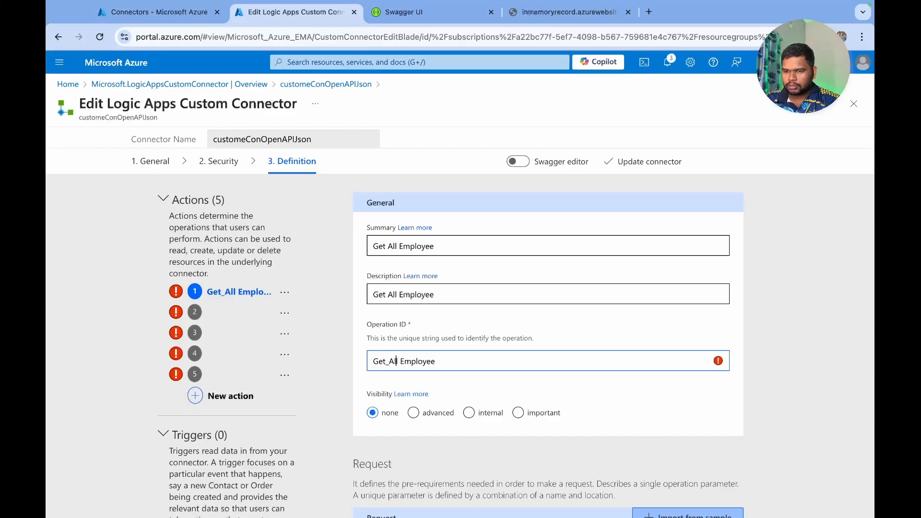
pyautogui.press('BackSpace')
pyautogui.write('_')
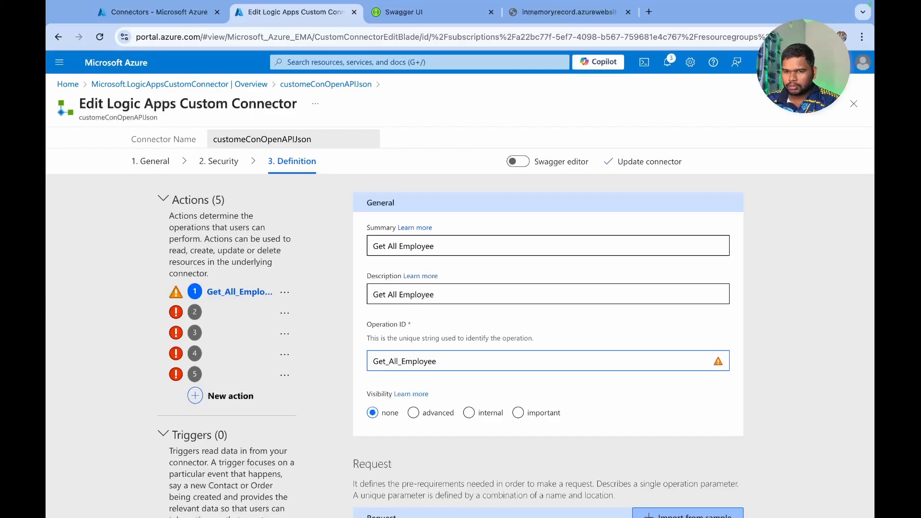
pyautogui.click(519, 323)
# Open the second action, POST /api/Employees, and scroll to its Request section.
pyautogui.scroll(-3, 531, 377)
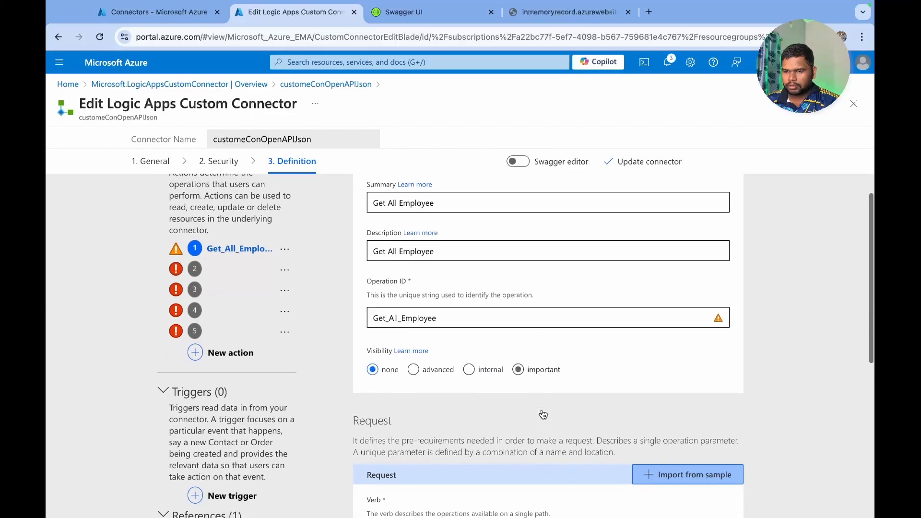
pyautogui.scroll(3, 628, 338)
pyautogui.scroll(-5, 628, 338)
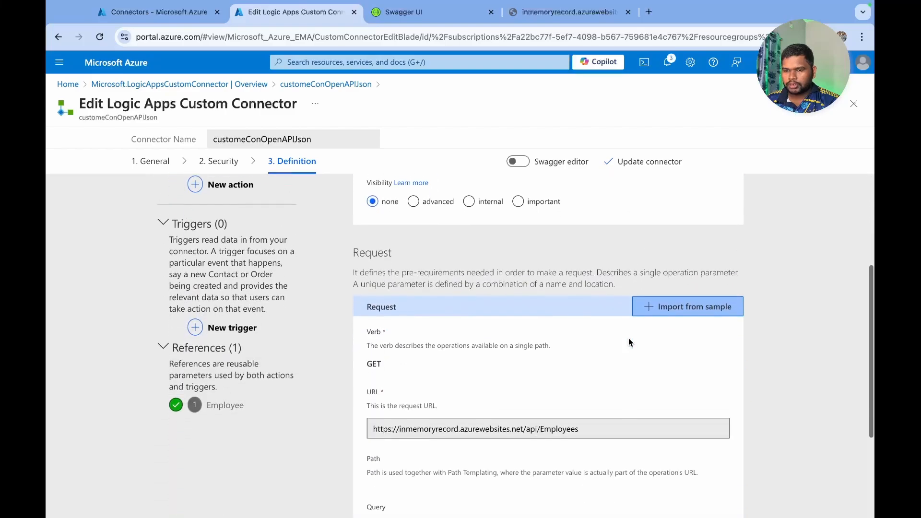
pyautogui.scroll(5, 628, 338)
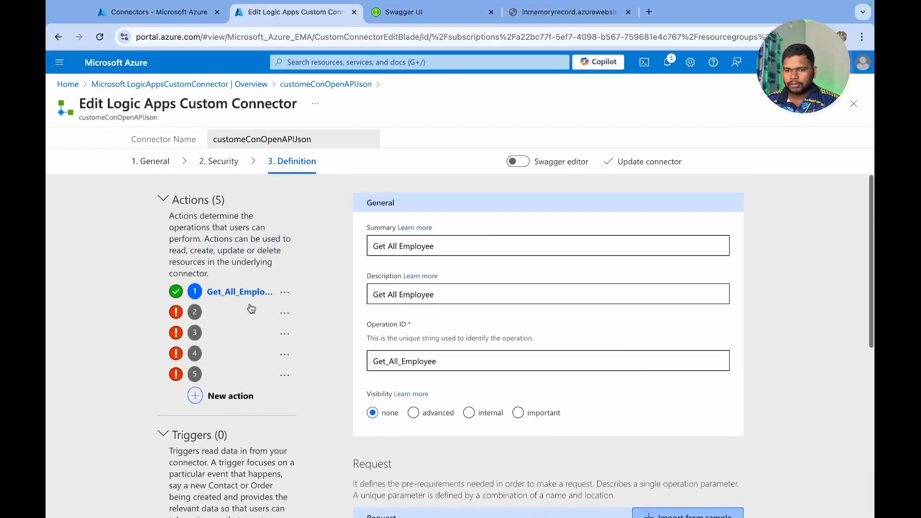
pyautogui.click(201, 313)
pyautogui.scroll(-6, 536, 376)
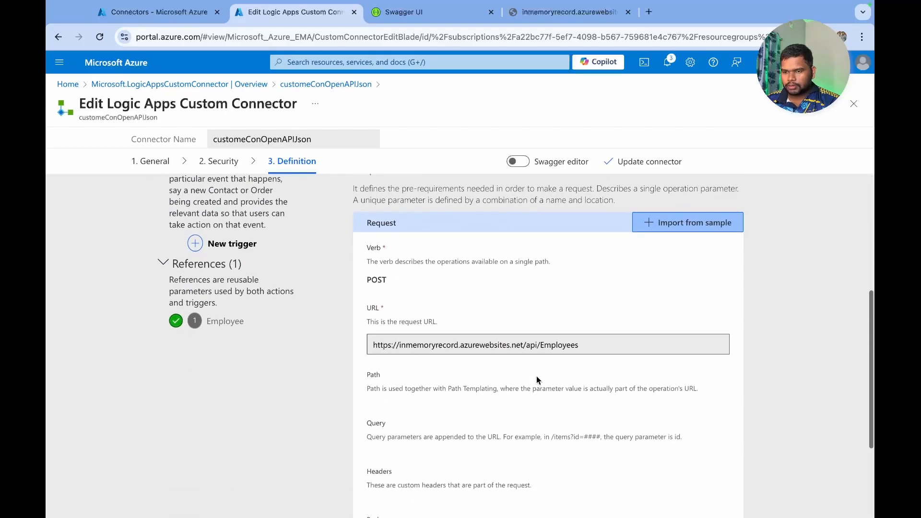
# Give action 2 summary and description Add Employee, with Operation ID Add_Employee.
pyautogui.scroll(6, 511, 364)
pyautogui.click(411, 239)
pyautogui.click(412, 249)
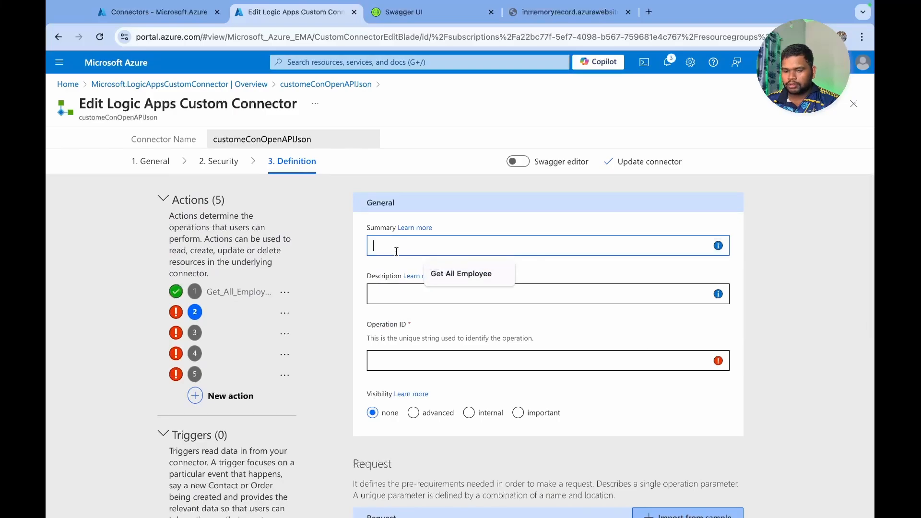
pyautogui.write('Add E')
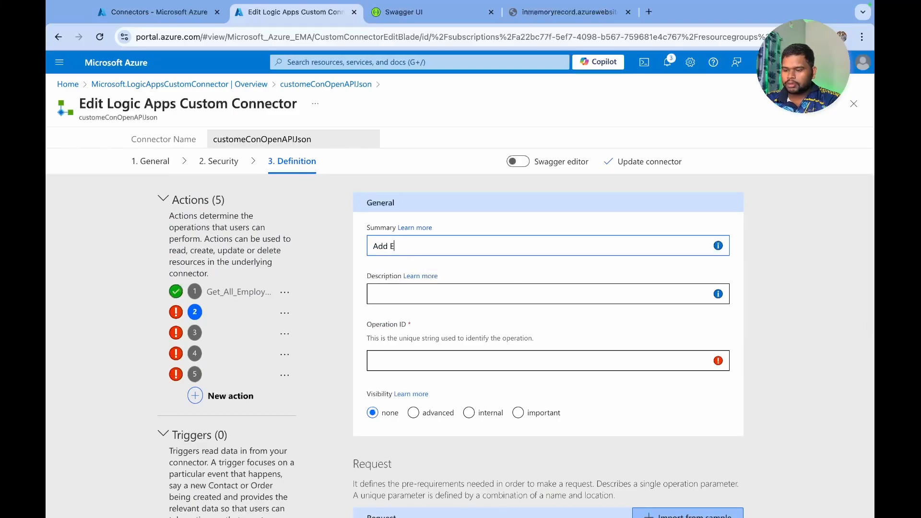
pyautogui.write('mployee')
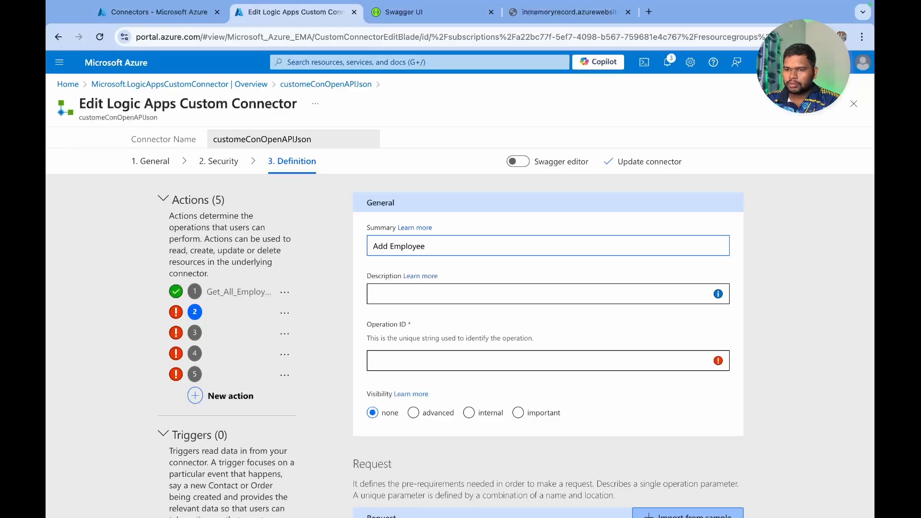
pyautogui.hotkey('ctrl', 'a')
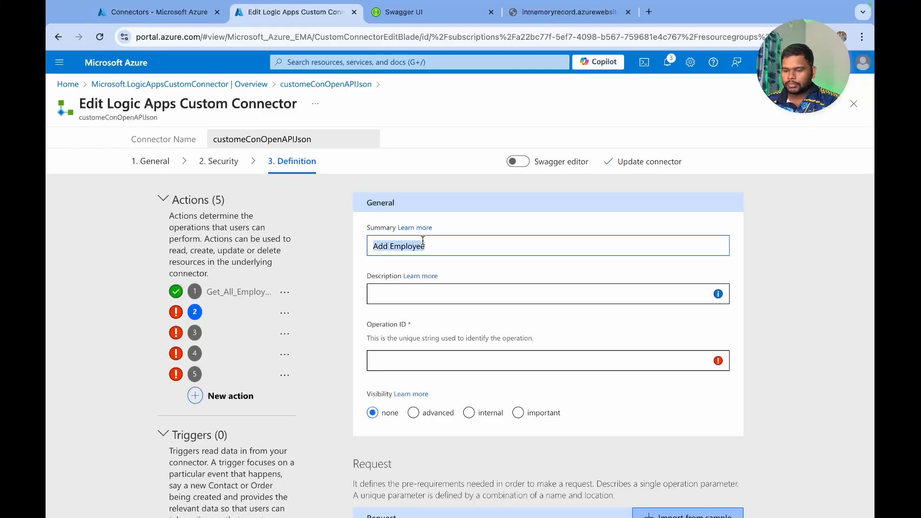
pyautogui.click(414, 291)
pyautogui.hotkey('ctrl', 'v')
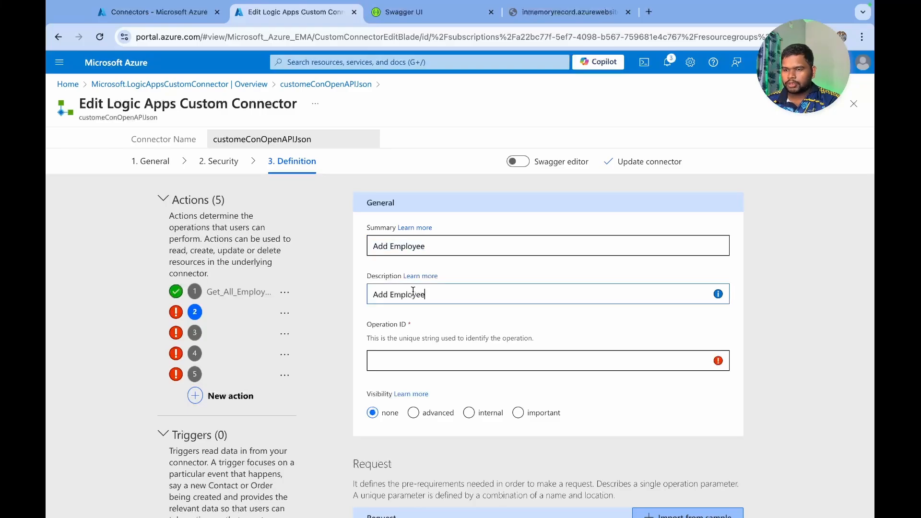
pyautogui.click(396, 360)
pyautogui.hotkey('ctrl', 'v')
pyautogui.click(390, 360)
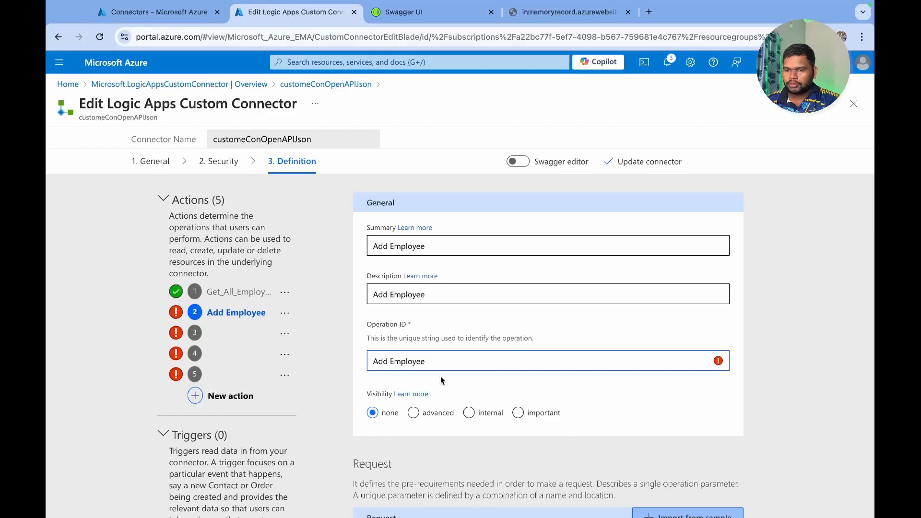
pyautogui.press('BackSpace')
pyautogui.write('_')
# Enter Get single Employee as action 3's summary and description.
pyautogui.click(237, 339)
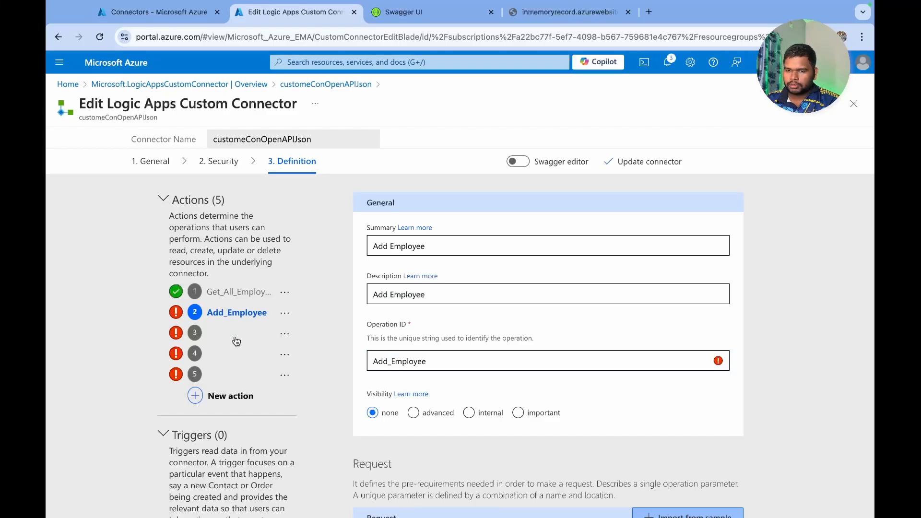
pyautogui.scroll(-8, 451, 373)
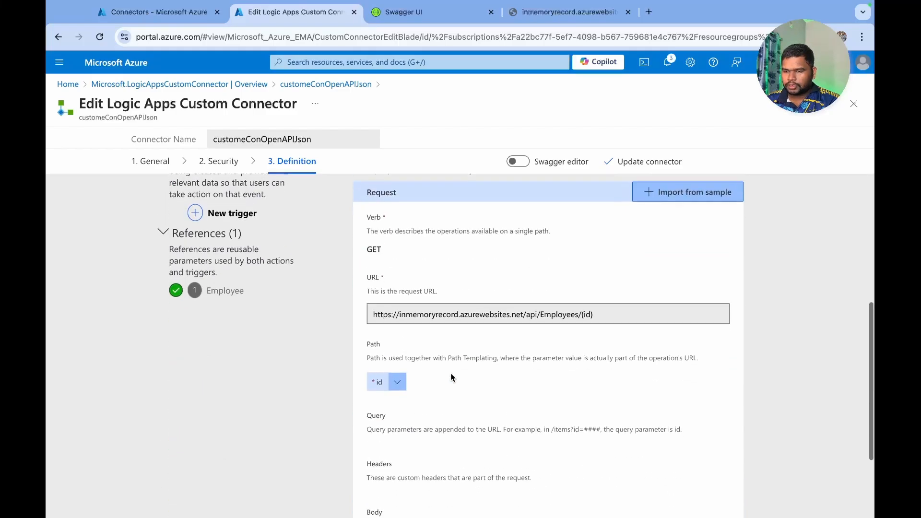
pyautogui.scroll(4, 450, 373)
pyautogui.scroll(4, 450, 378)
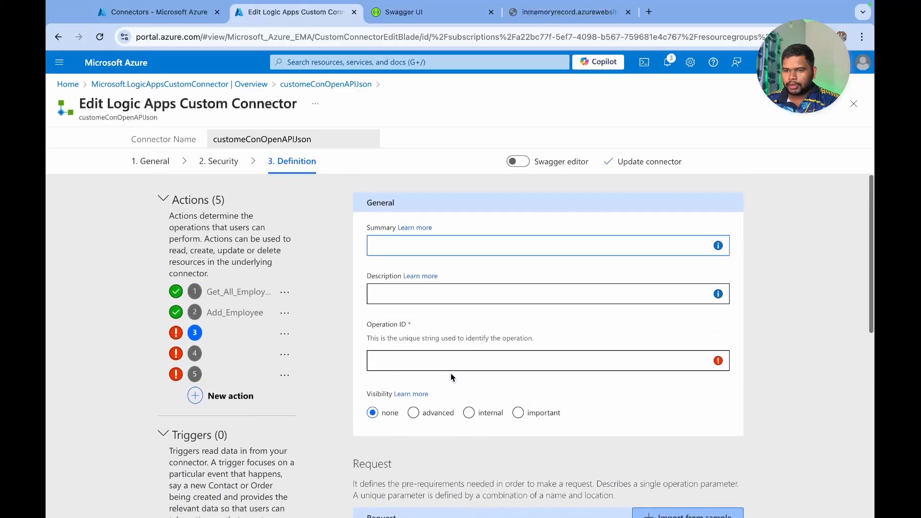
pyautogui.click(404, 245)
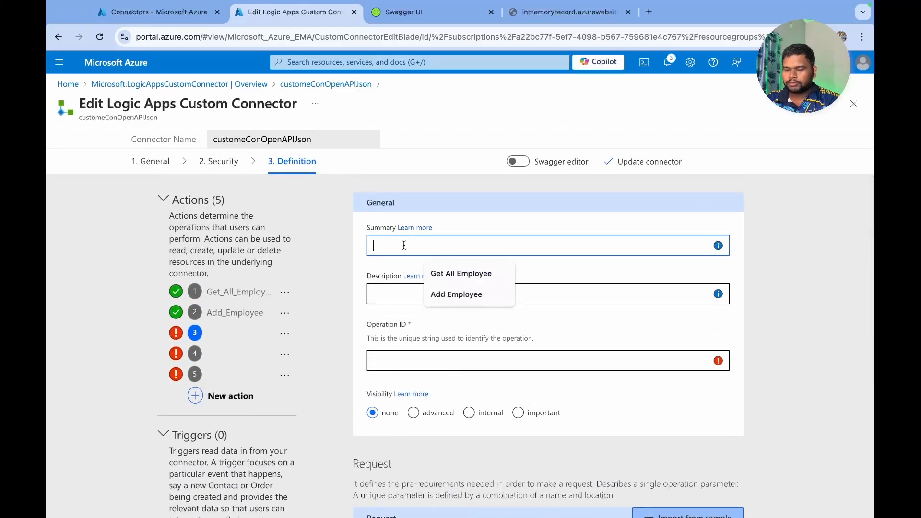
pyautogui.write('Get s')
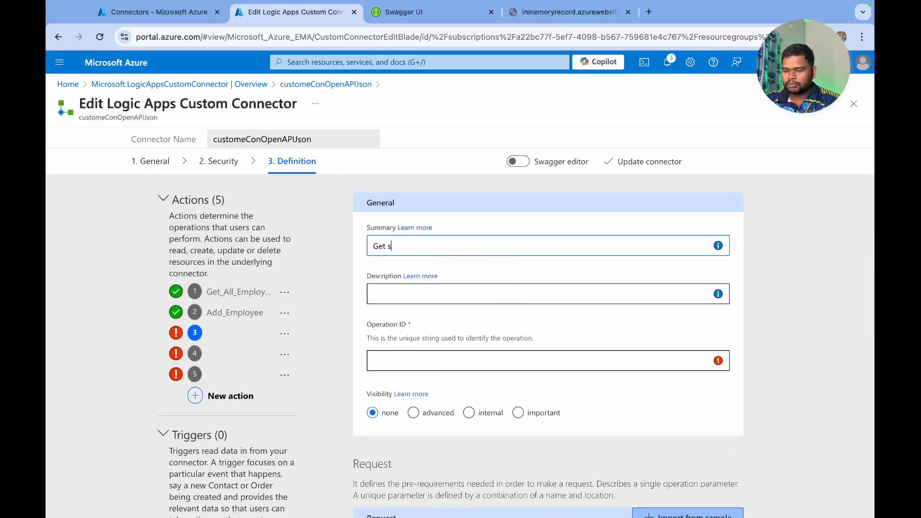
pyautogui.write('ingle Employee')
pyautogui.tripleClick(412, 245)
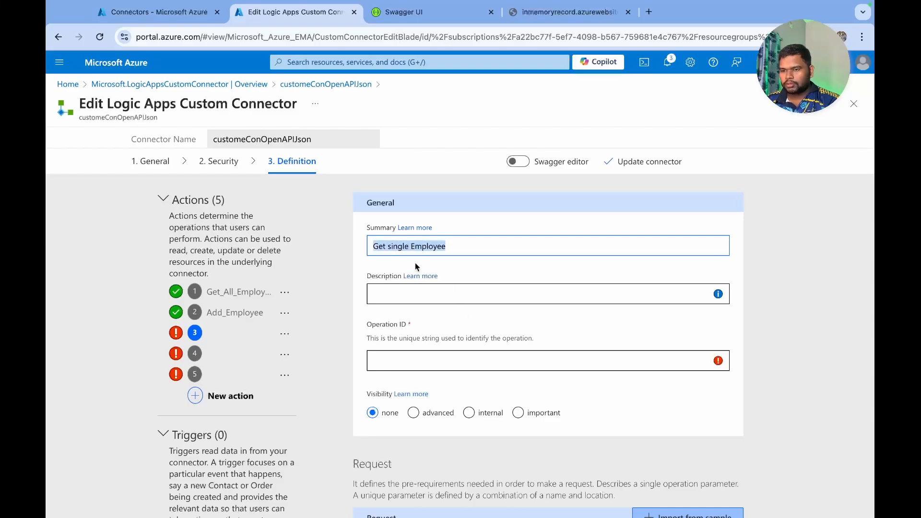
pyautogui.click(421, 286)
pyautogui.hotkey('ctrl', 'v')
# Set action 3's Operation ID to Get_single_Employee.
pyautogui.click(416, 365)
pyautogui.hotkey('ctrl', 'v')
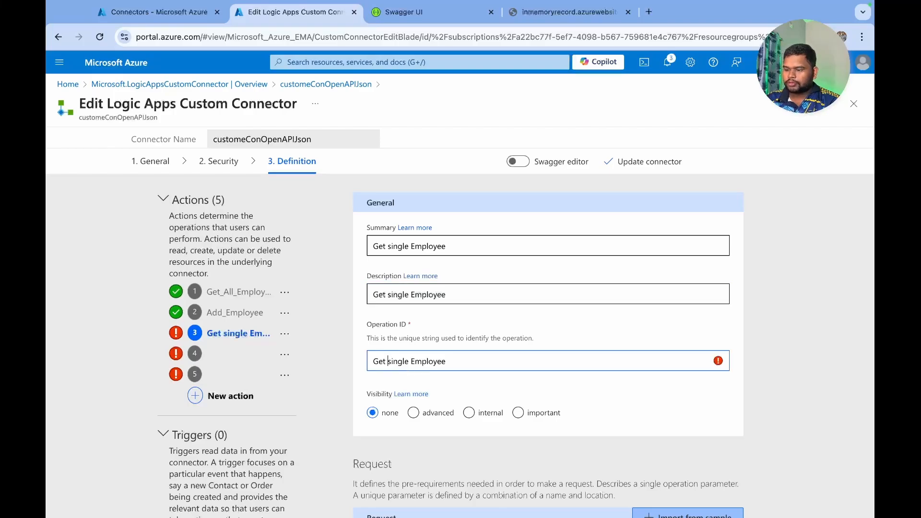
pyautogui.press('BackSpace')
pyautogui.write('_')
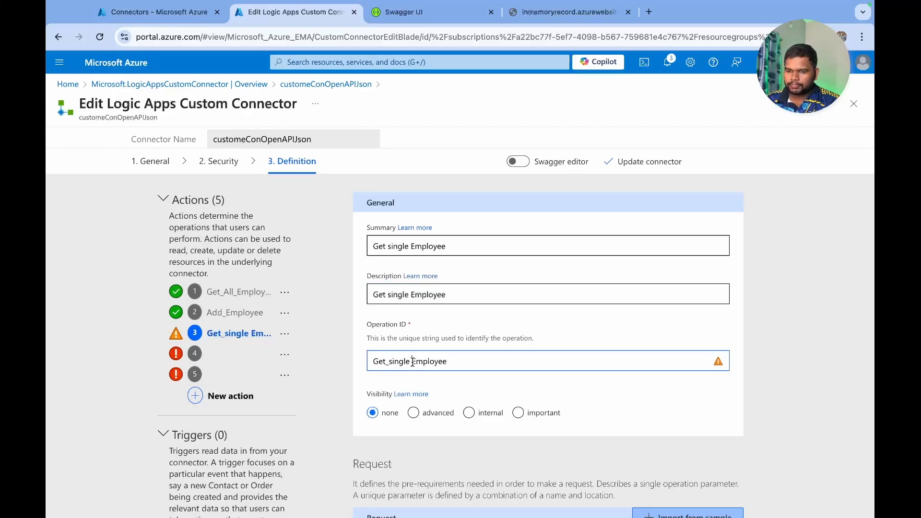
pyautogui.click(413, 362)
pyautogui.press('BackSpace')
pyautogui.write('_')
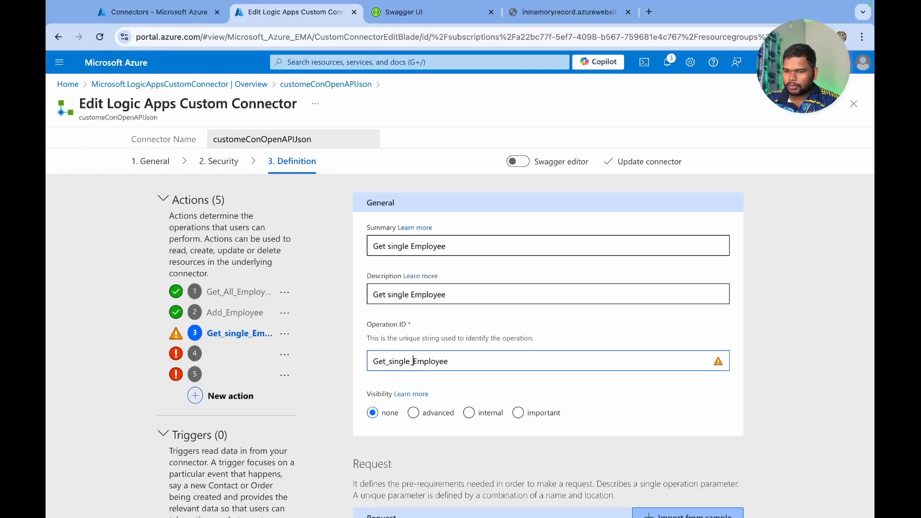
# Open the fourth action, the DELETE request, for editing.
pyautogui.click(209, 353)
pyautogui.scroll(-5, 395, 322)
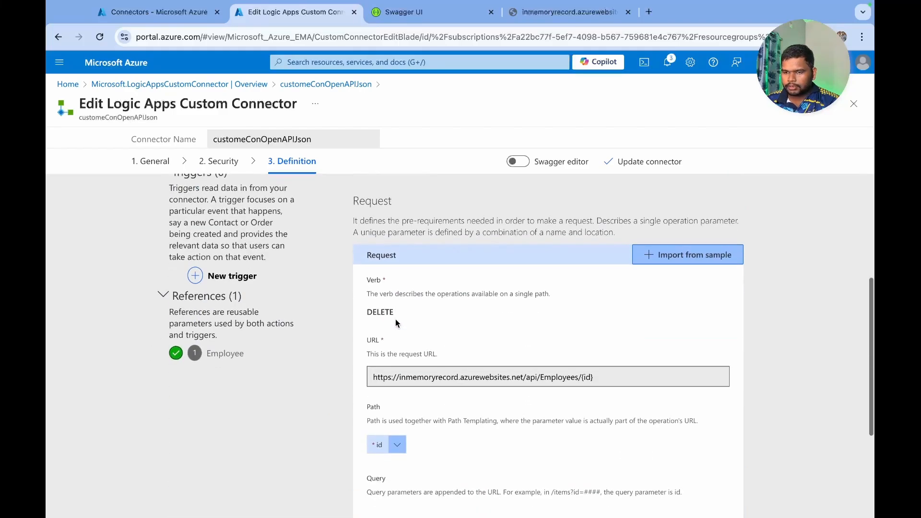
pyautogui.scroll(5, 395, 322)
# Enter Delete Employee as action 4's summary and description.
pyautogui.click(391, 240)
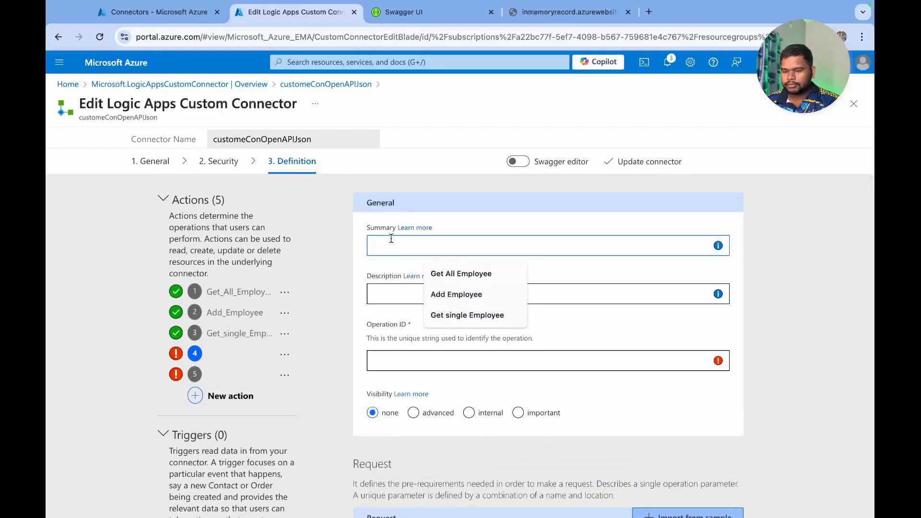
pyautogui.write('Delete')
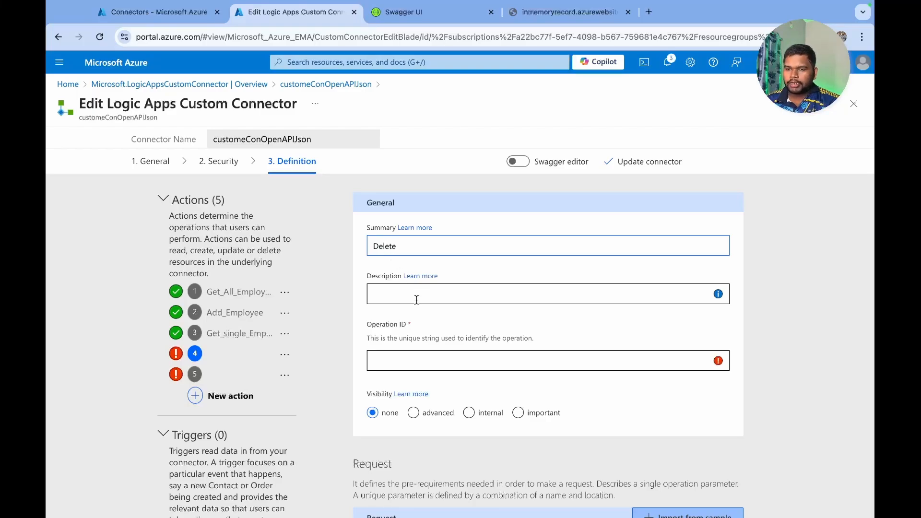
pyautogui.click(416, 299)
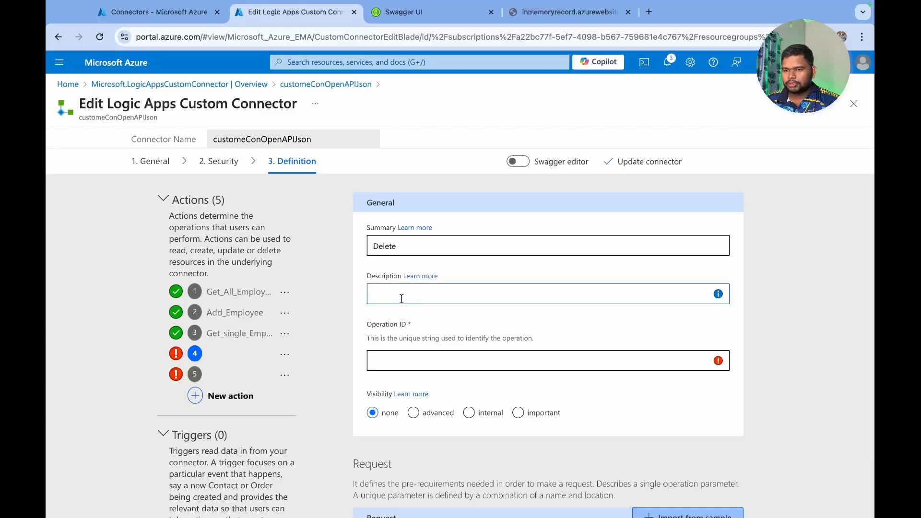
pyautogui.click(410, 248)
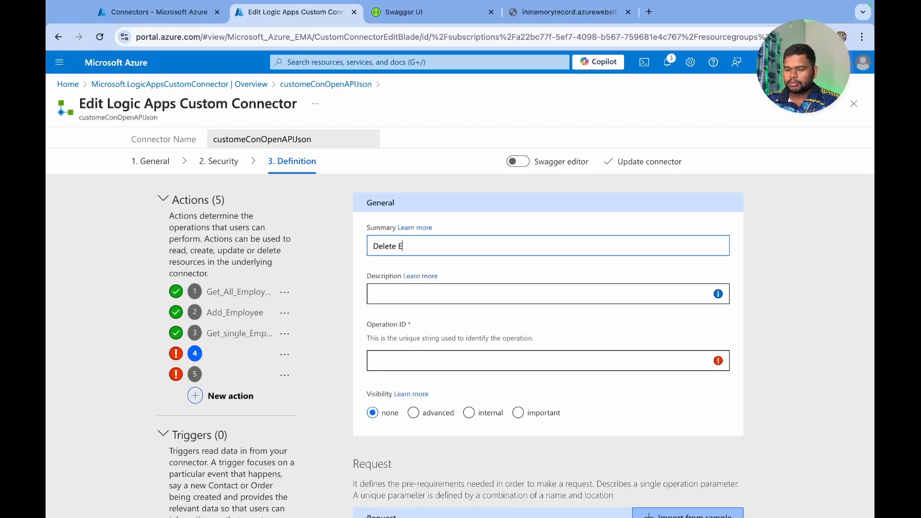
pyautogui.write('Employee')
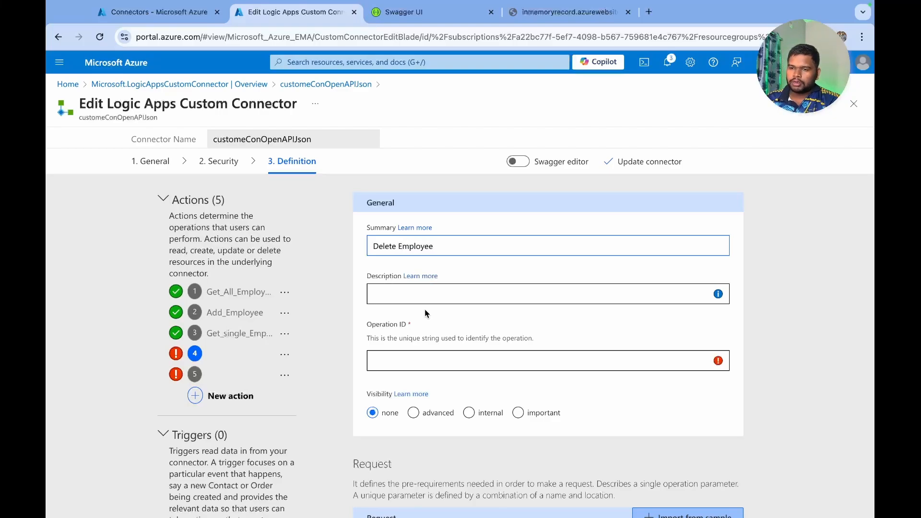
pyautogui.click(411, 301)
pyautogui.doubleClick(397, 249)
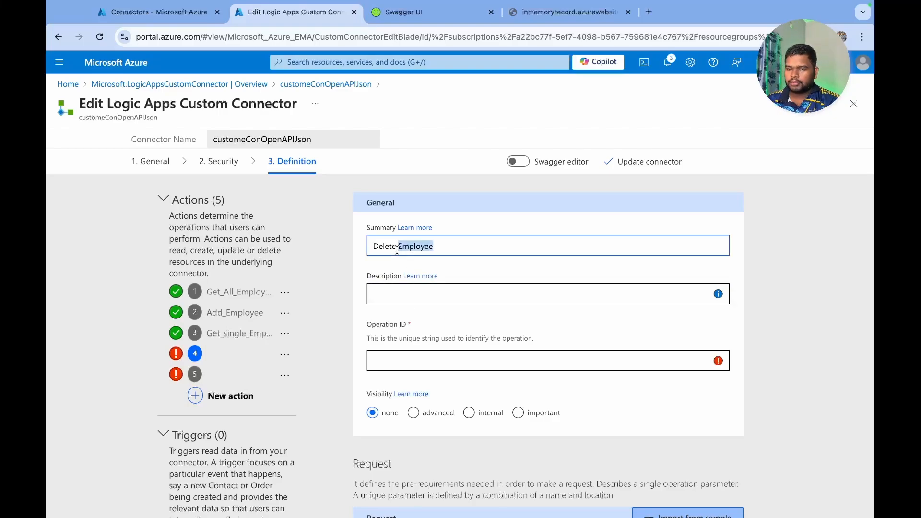
pyautogui.press('super+q')
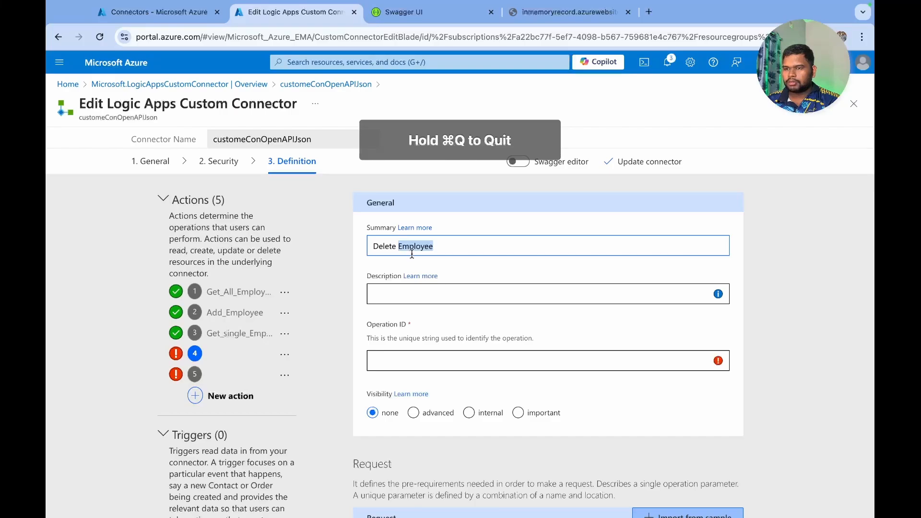
pyautogui.click(444, 244)
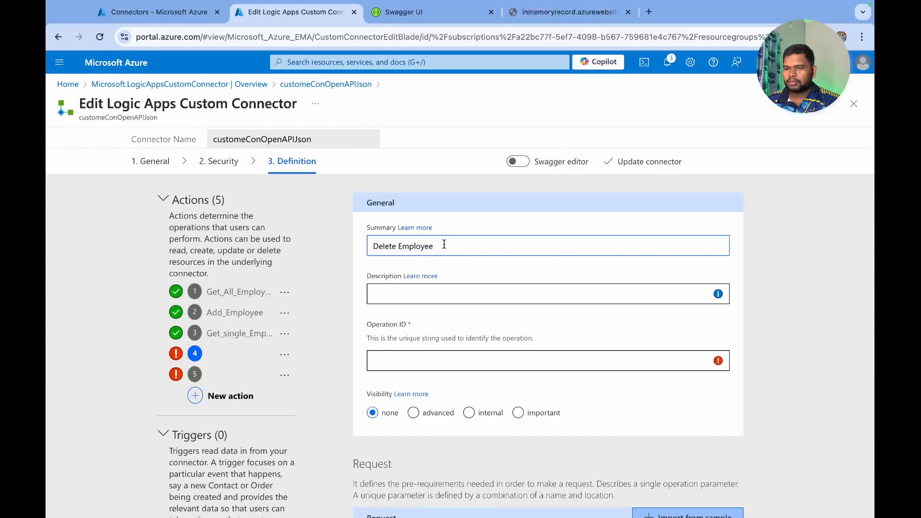
pyautogui.hotkey('alt', 'shift', 'Left')
pyautogui.hotkey('alt', 'shift', 'Left')
pyautogui.press('super+c')
pyautogui.click(405, 302)
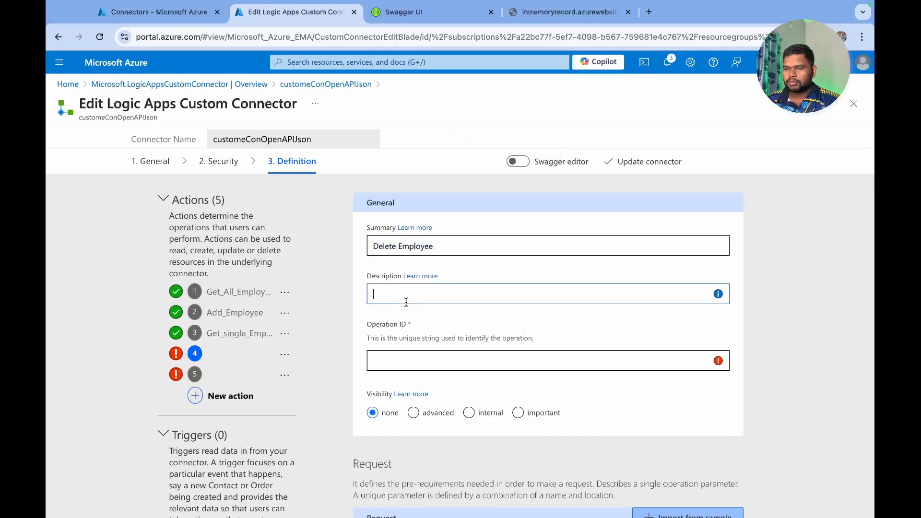
pyautogui.press('super+v')
# Set action 4's Operation ID to Delete_Employee.
pyautogui.click(399, 369)
pyautogui.press('super+v')
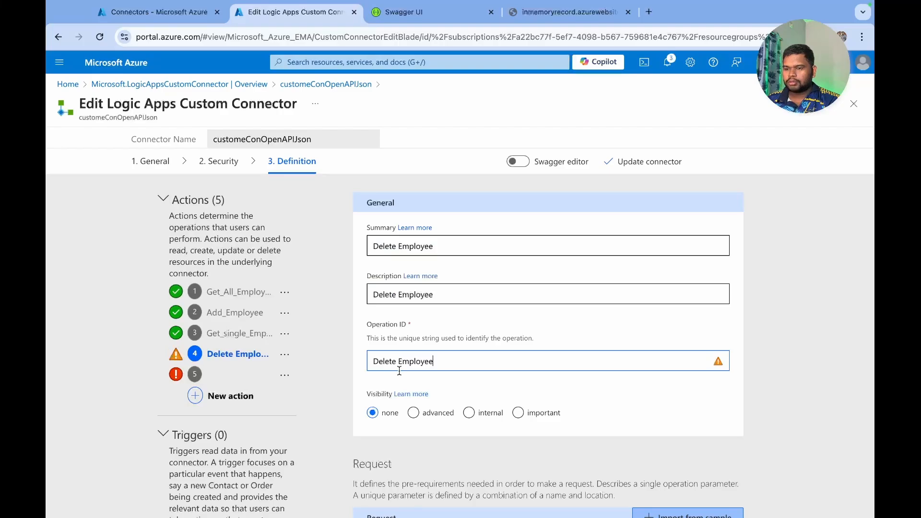
pyautogui.doubleClick(400, 363)
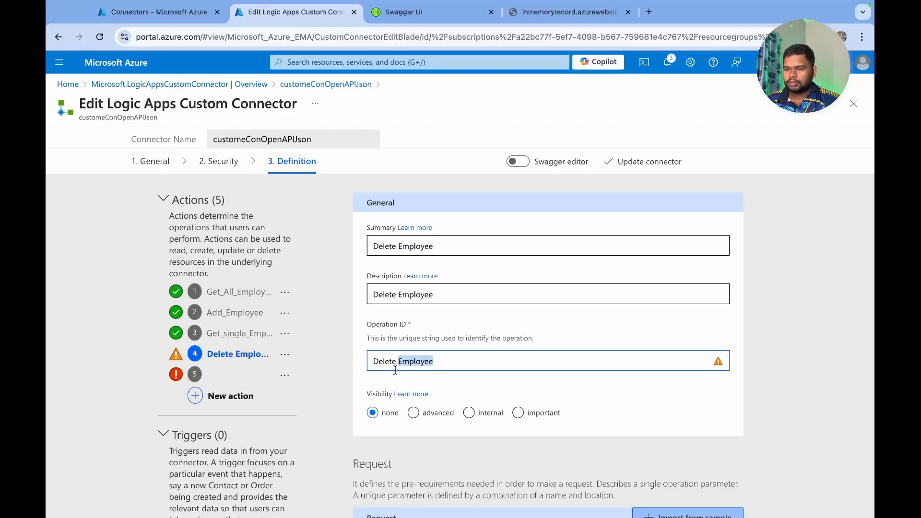
pyautogui.click(396, 363)
pyautogui.press('Delete')
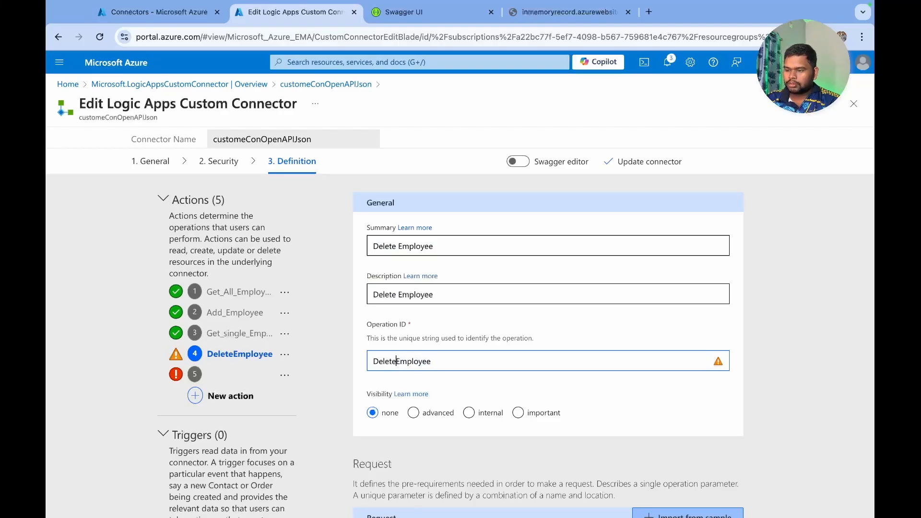
pyautogui.write('_')
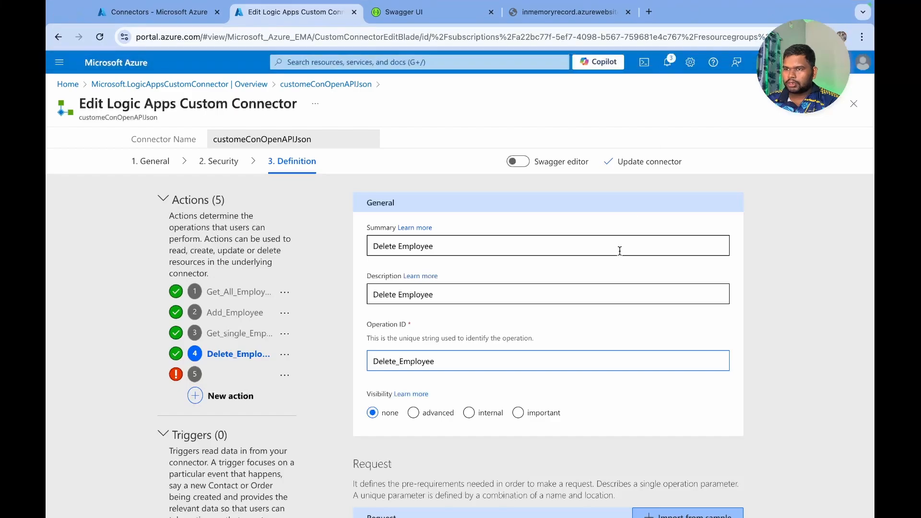
# Open the fifth action's empty details form.
pyautogui.scroll(-4, 576, 370)
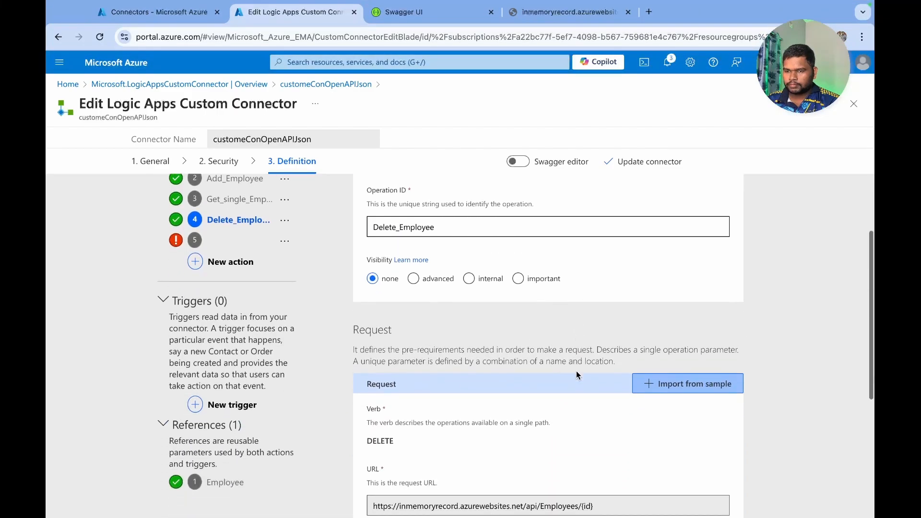
pyautogui.scroll(3, 576, 371)
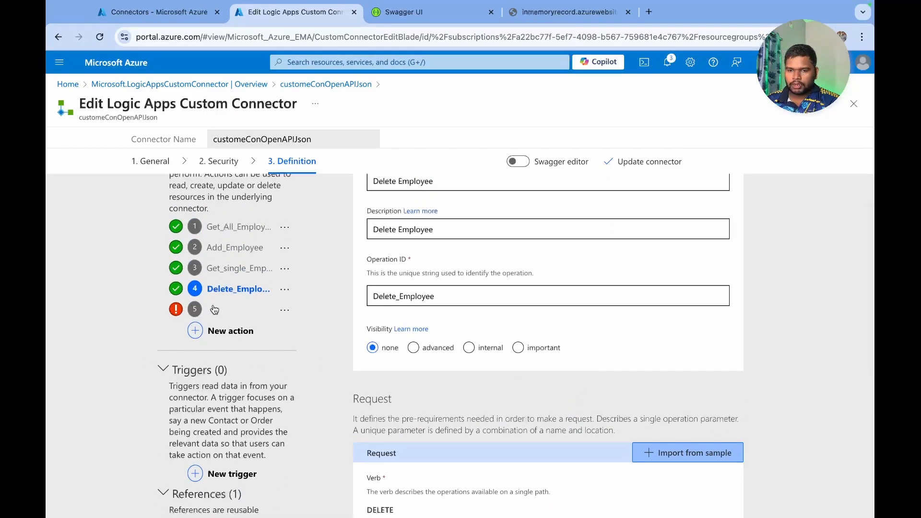
pyautogui.click(214, 309)
# Enter Update Employee as the fifth action's summary and description.
pyautogui.click(408, 250)
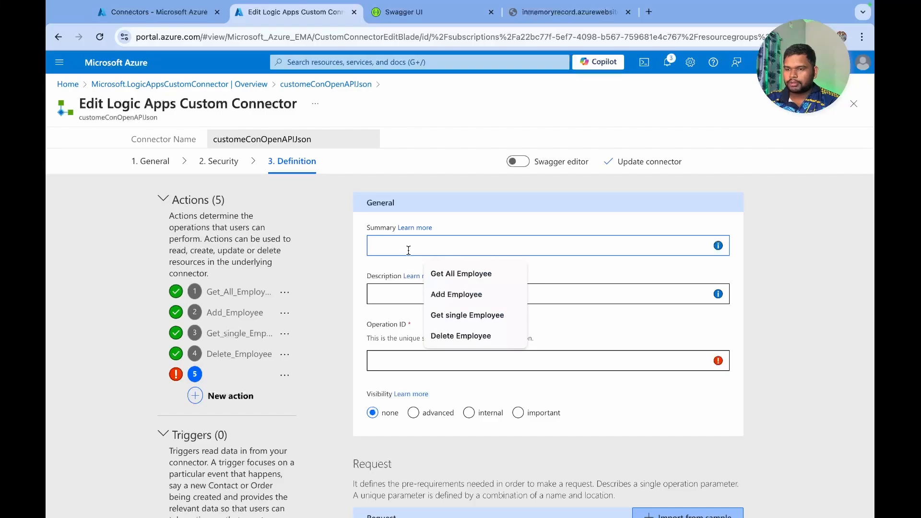
pyautogui.write('Update ')
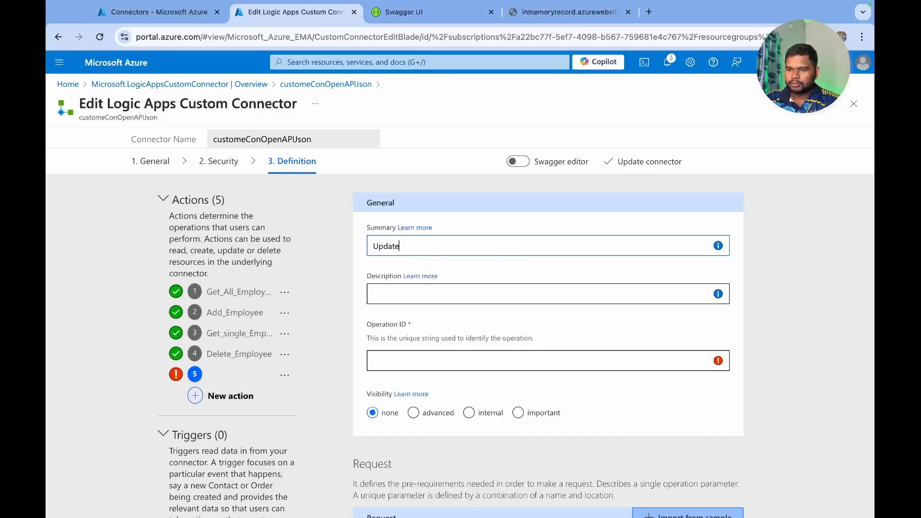
pyautogui.write('Employee')
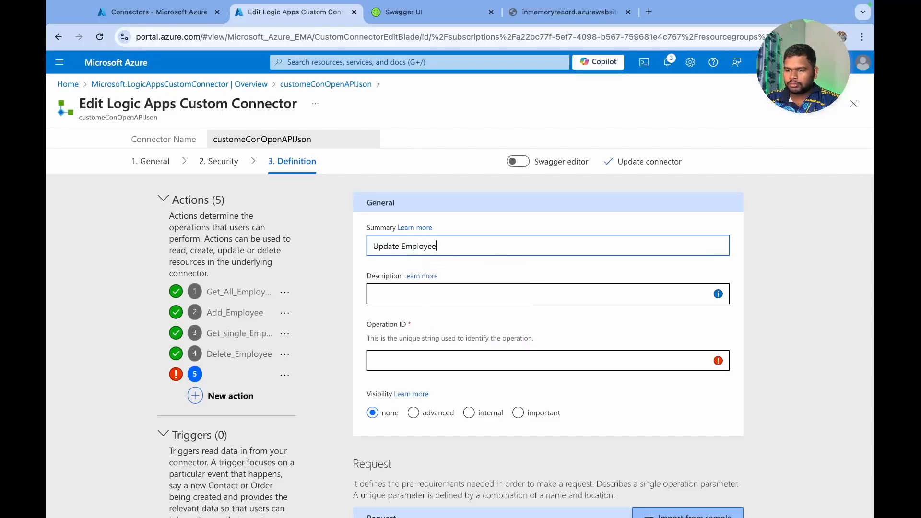
pyautogui.tripleClick(440, 246)
pyautogui.hotkey('ctrl', 'c')
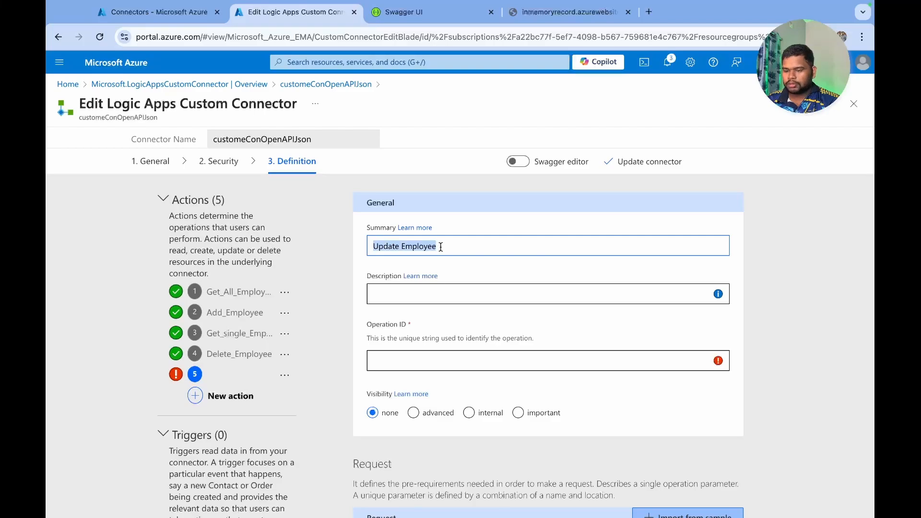
pyautogui.click(416, 294)
pyautogui.hotkey('ctrl', 'v')
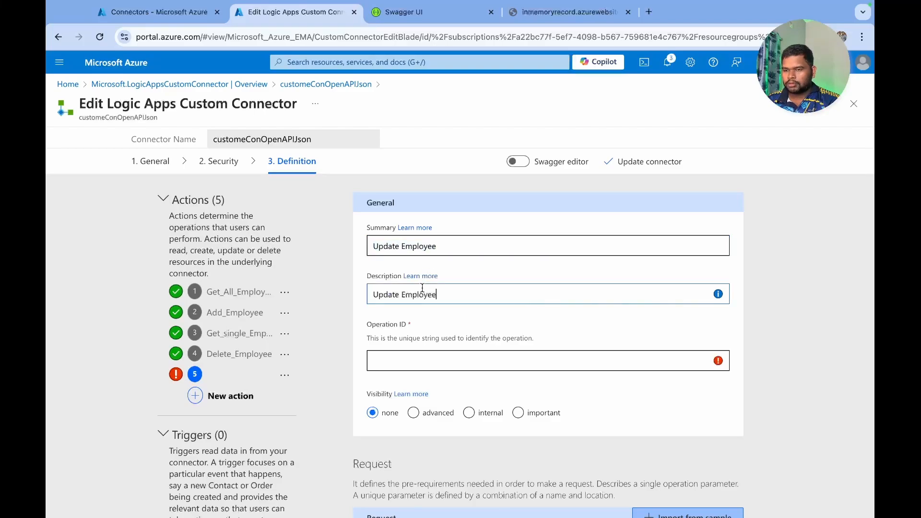
# Set its Operation ID to Update_Employee and return to the connector overview.
pyautogui.click(414, 355)
pyautogui.hotkey('ctrl', 'v')
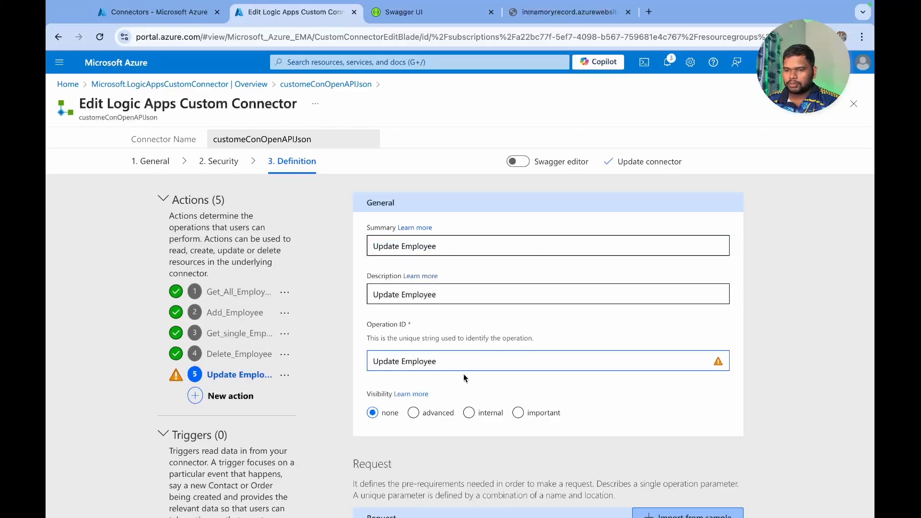
pyautogui.press('BackSpace')
pyautogui.write('_')
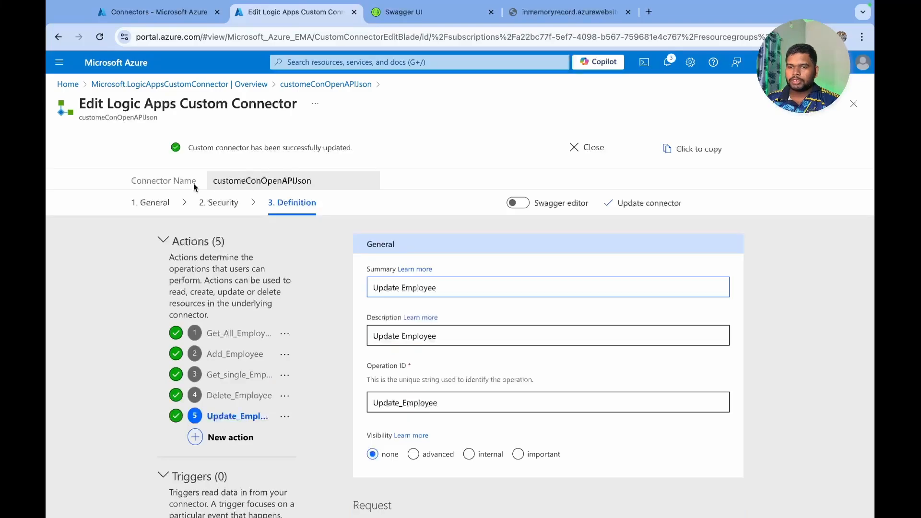
pyautogui.click(306, 86)
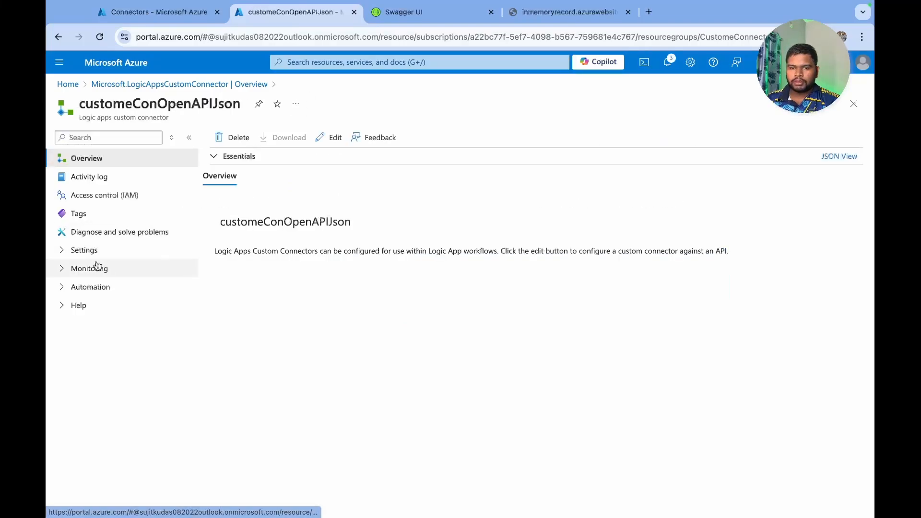
# From the connector's Access control (IAM) Role assignments, start Add role assignment.
pyautogui.click(89, 197)
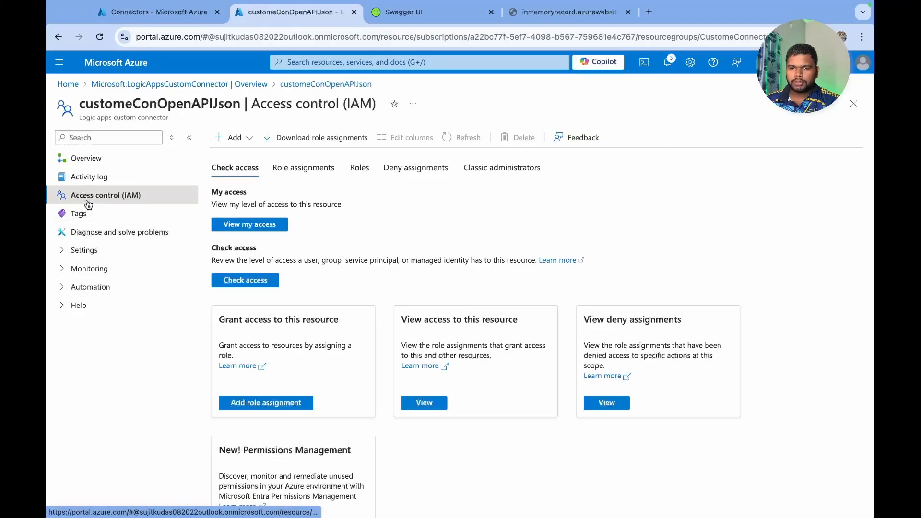
pyautogui.click(308, 168)
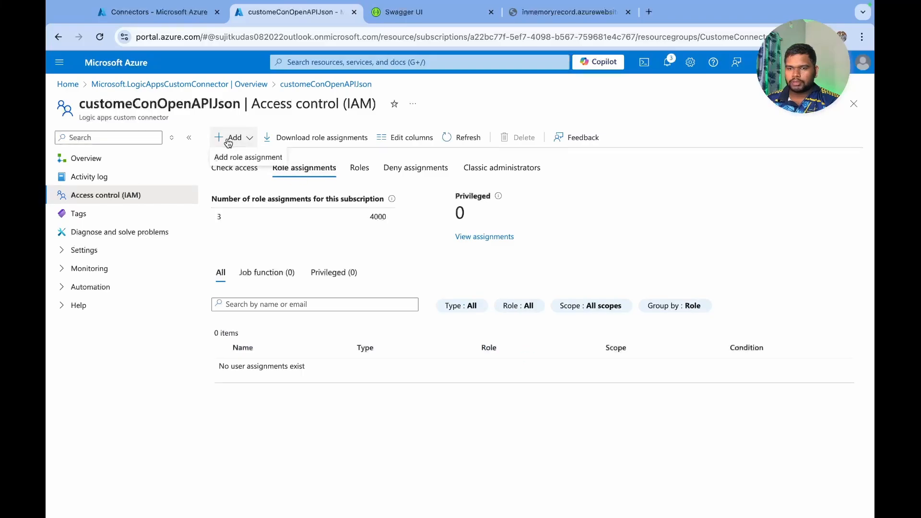
pyautogui.click(244, 159)
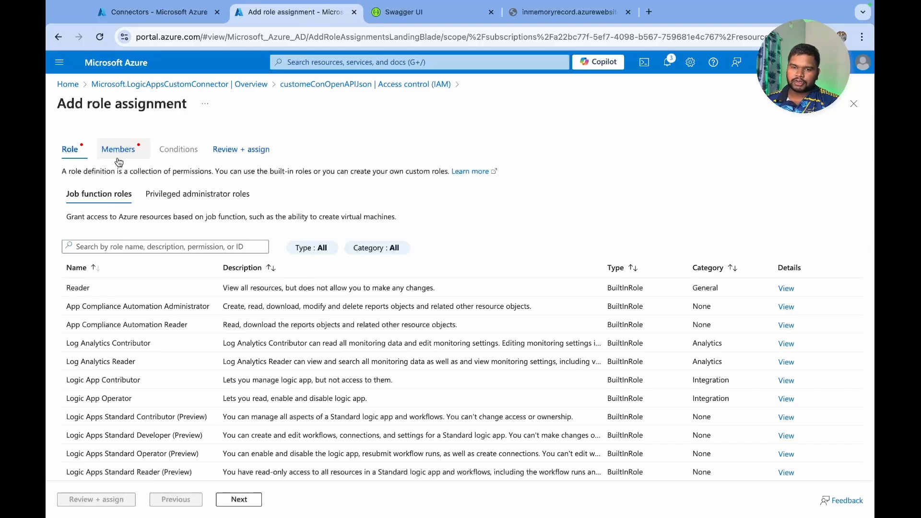
# Choose the Logic Apps Standard Developer (Preview) role for the assignment.
pyautogui.scroll(-1, 191, 359)
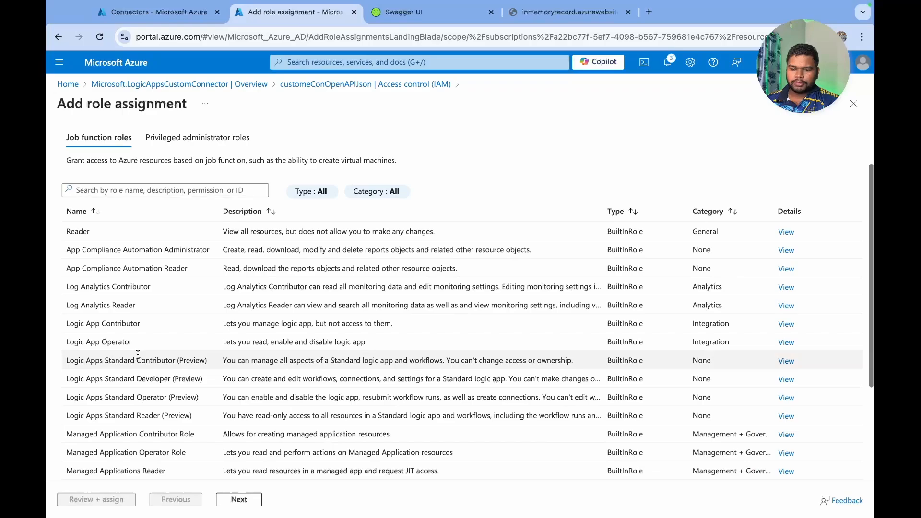
pyautogui.click(165, 378)
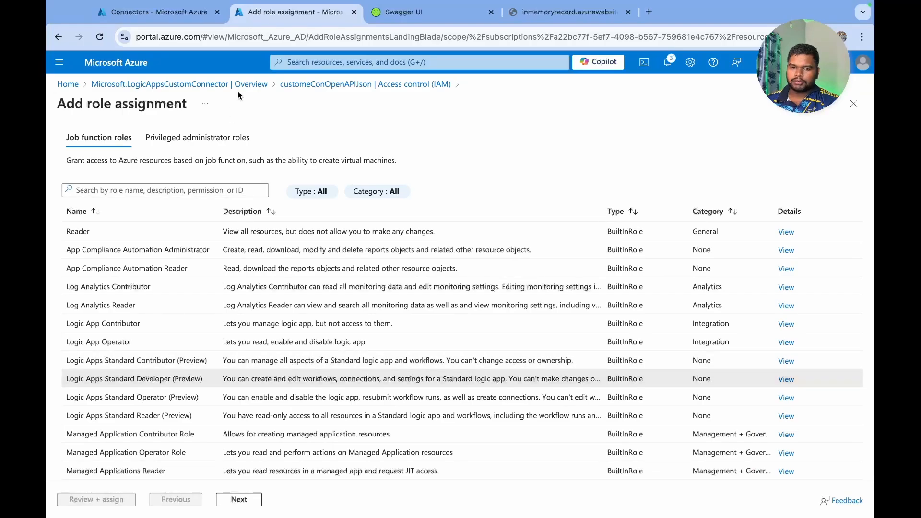
pyautogui.scroll(1, 171, 198)
pyautogui.click(110, 150)
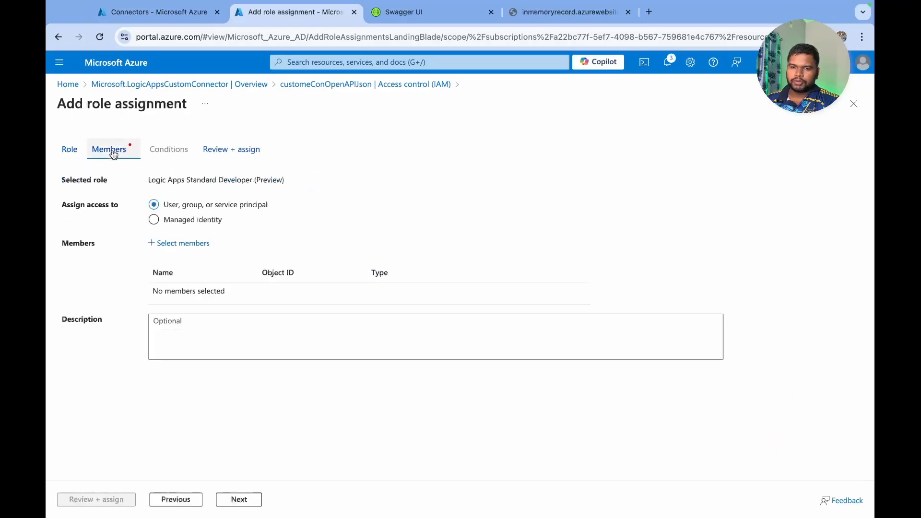
# Assign it to the Custome-Connectors-LA managed identity, then view the Connectors workflow overview.
pyautogui.click(186, 219)
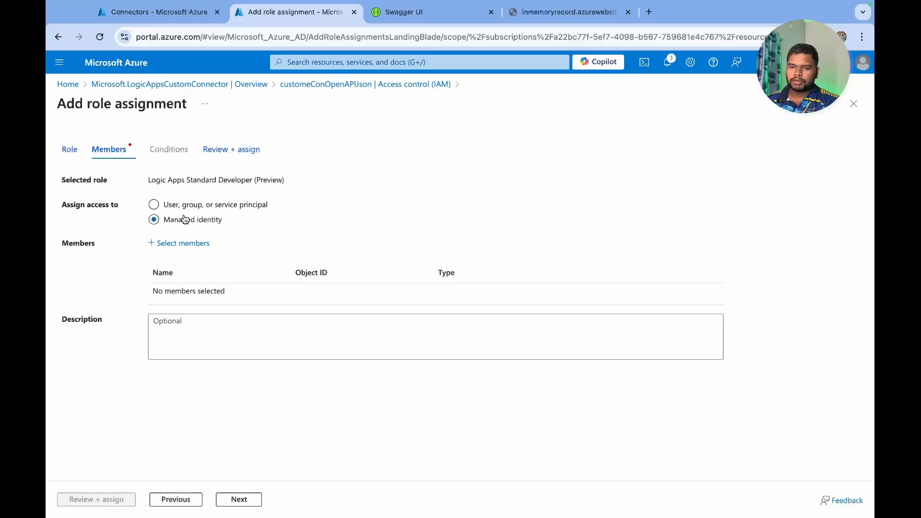
pyautogui.click(194, 246)
pyautogui.click(605, 202)
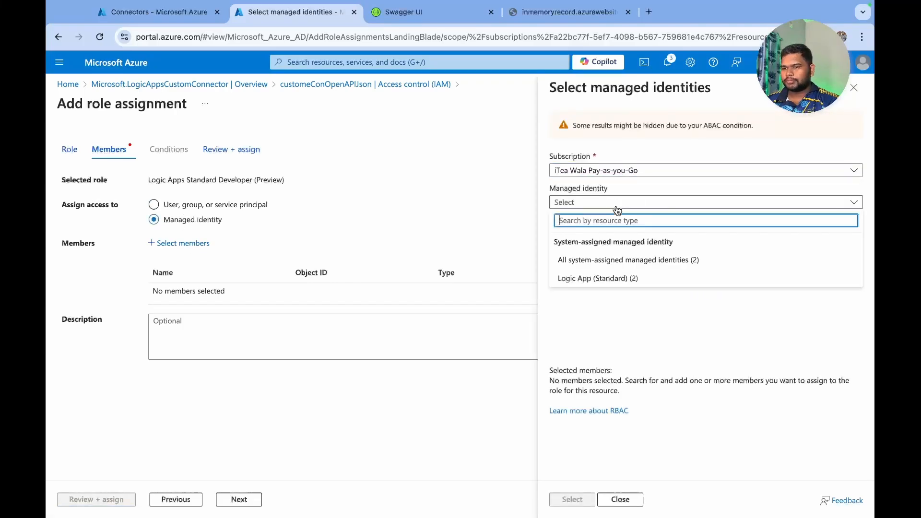
pyautogui.click(606, 279)
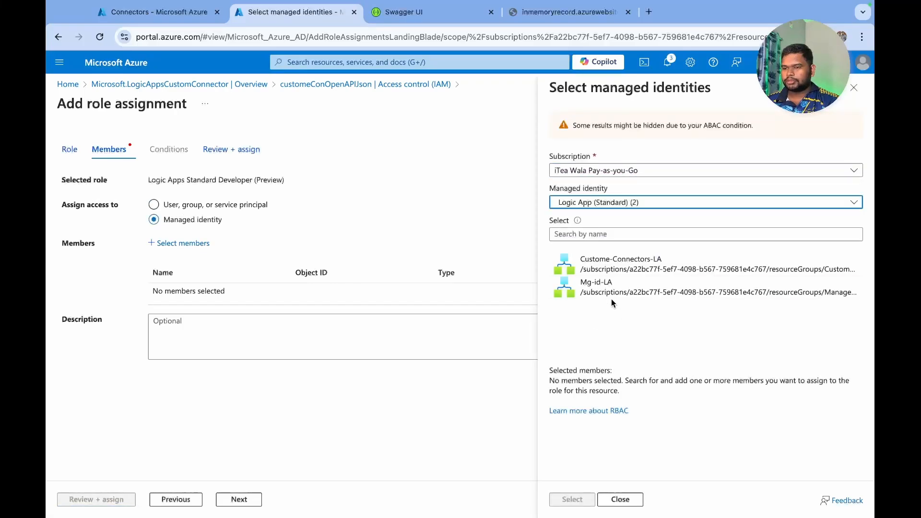
pyautogui.click(588, 261)
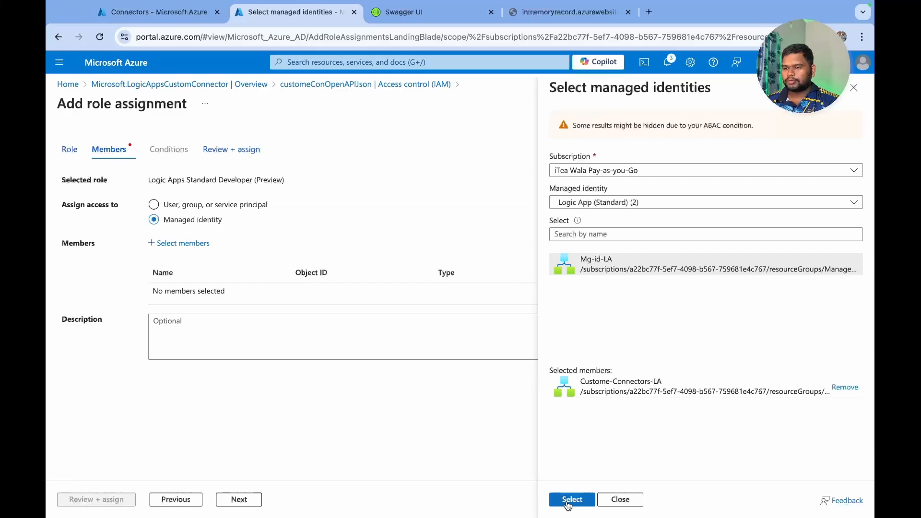
pyautogui.click(567, 502)
pyautogui.click(103, 500)
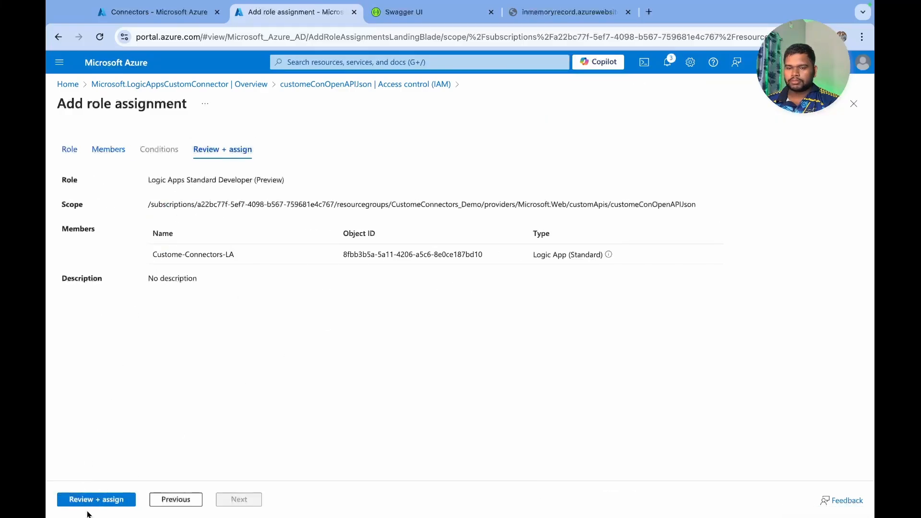
pyautogui.click(89, 501)
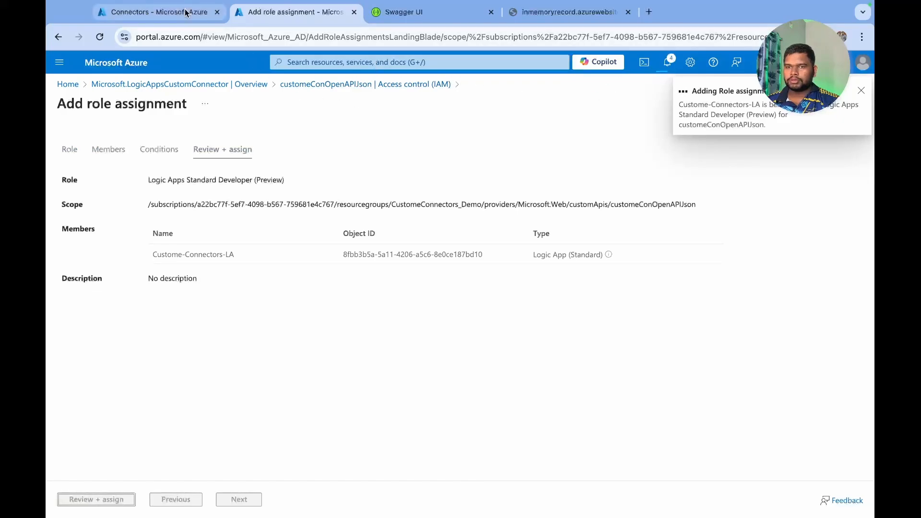
pyautogui.click(185, 16)
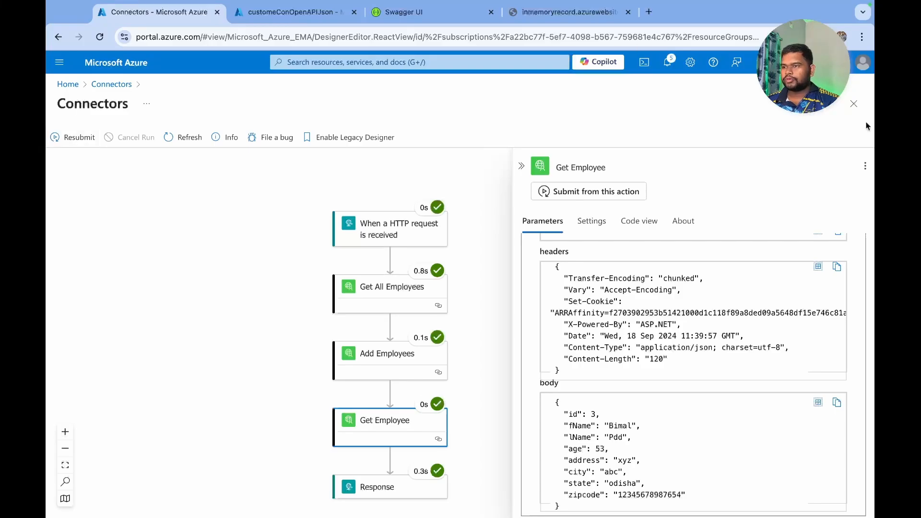
pyautogui.click(853, 103)
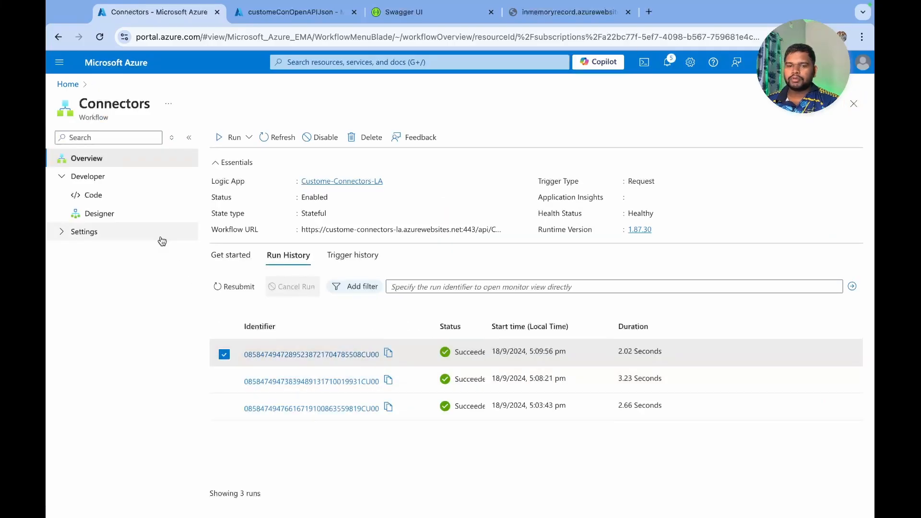
# Open the workflow in the designer and delete the Get All Employees step.
pyautogui.click(101, 213)
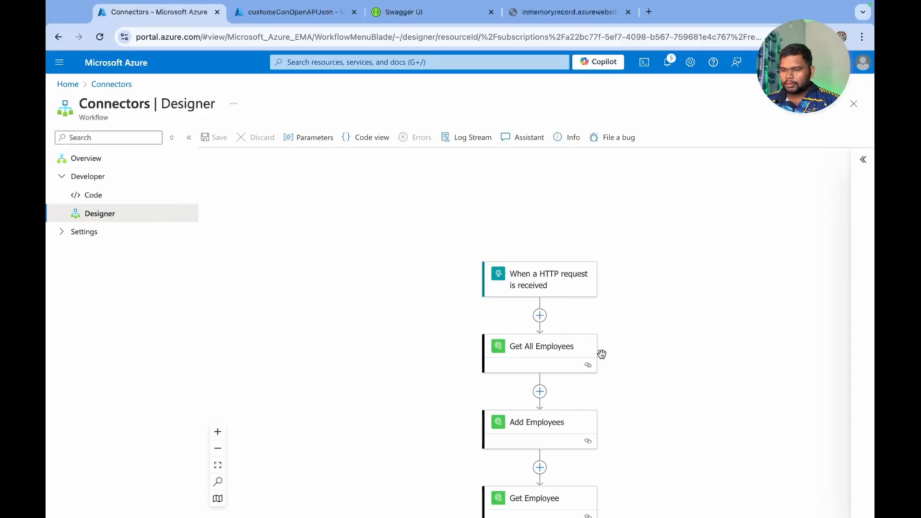
pyautogui.click(557, 358)
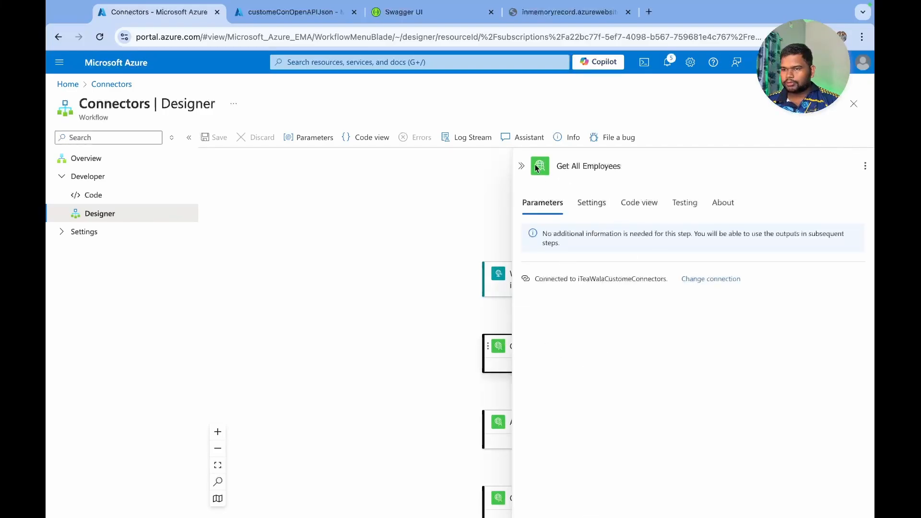
pyautogui.hscroll(2, 420, 274)
pyautogui.scroll(-1, 420, 275)
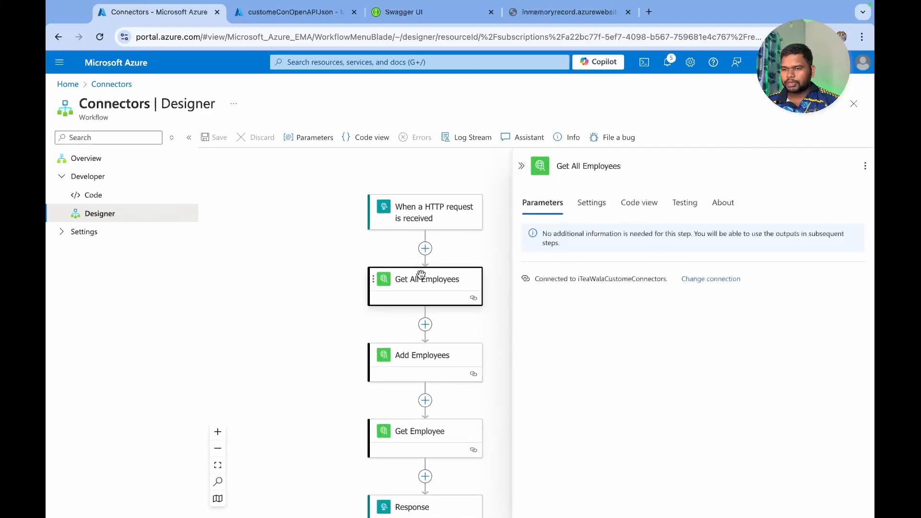
pyautogui.click(493, 248)
pyautogui.rightClick(449, 285)
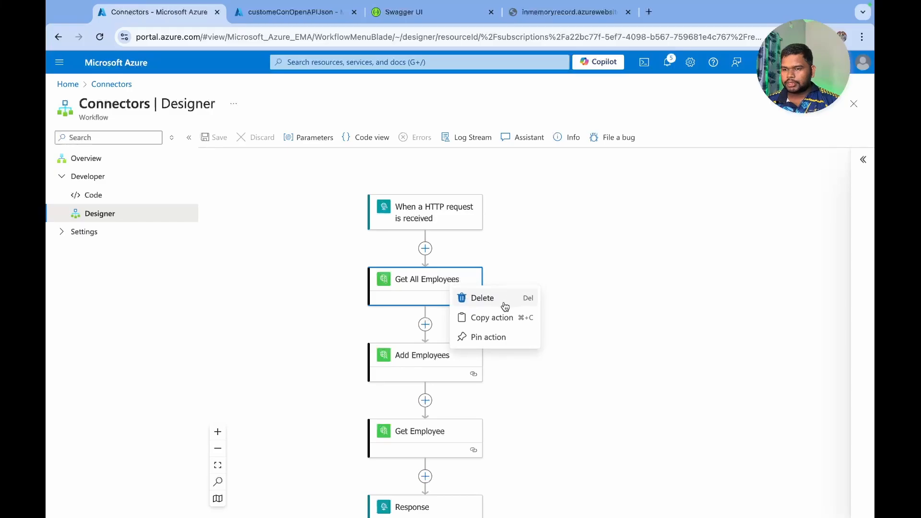
pyautogui.click(510, 296)
pyautogui.click(526, 357)
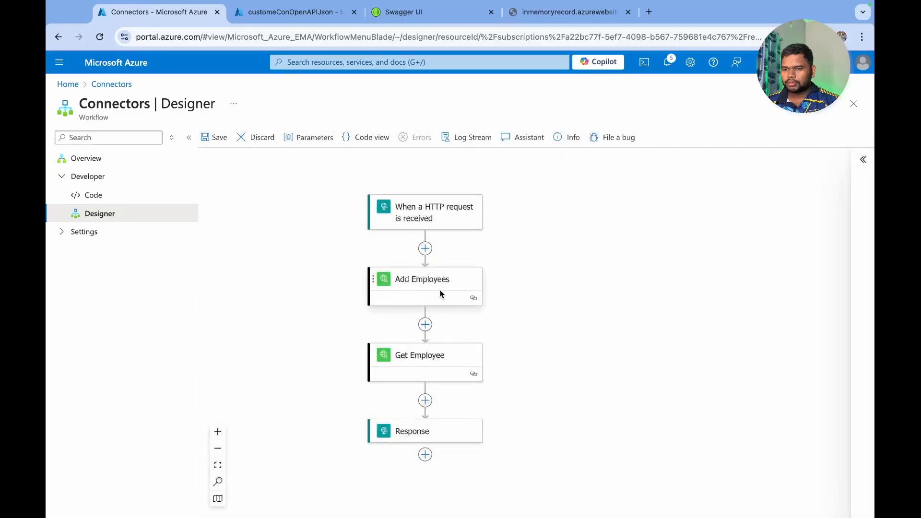
# Delete the Add Employees and Get Employee steps, leaving the HTTP trigger and Response.
pyautogui.rightClick(439, 289)
pyautogui.click(475, 303)
pyautogui.click(518, 355)
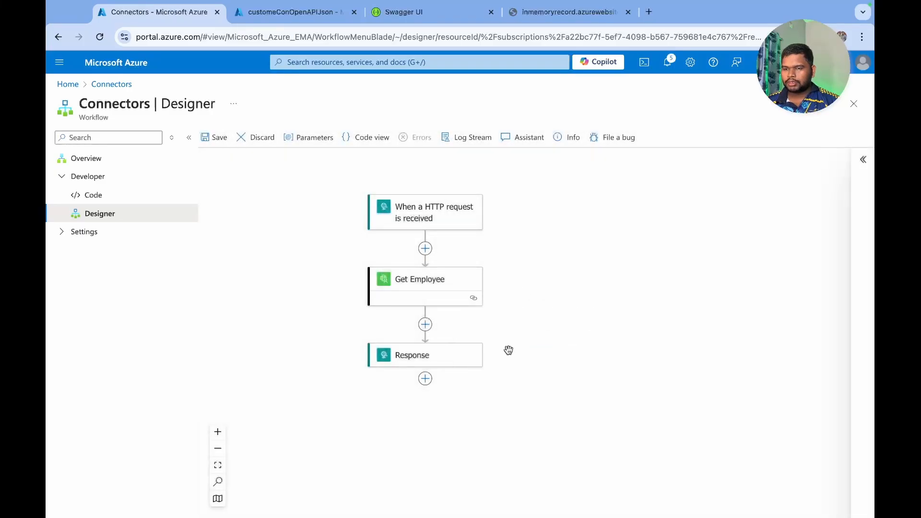
pyautogui.rightClick(439, 290)
pyautogui.click(478, 303)
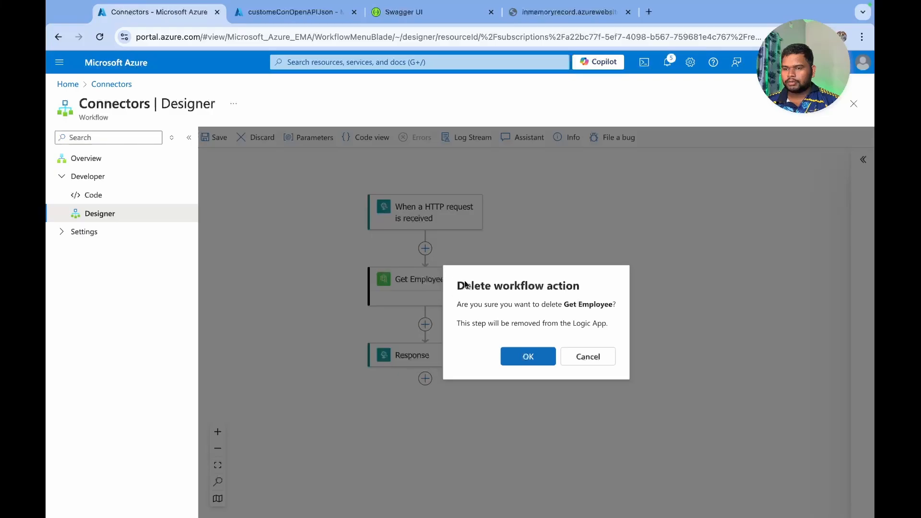
pyautogui.click(520, 355)
pyautogui.click(425, 247)
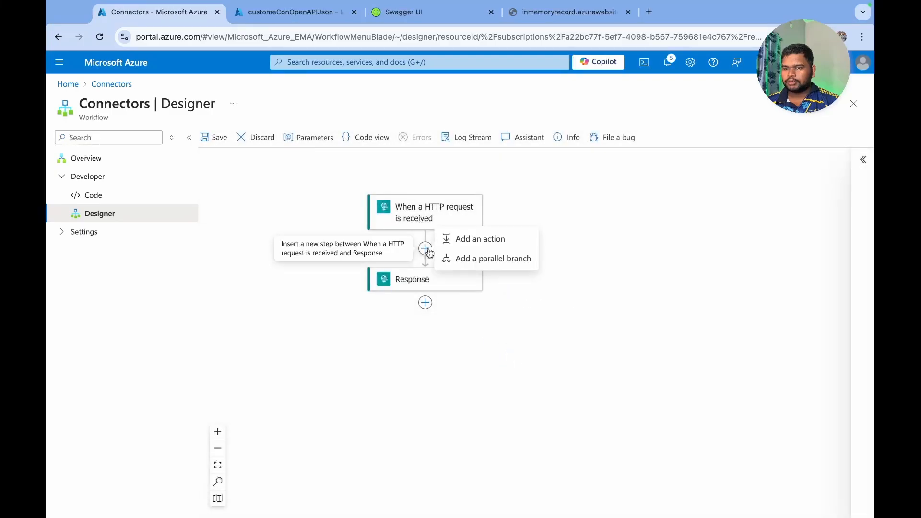
# Add the customeConOpenAPIJson Get All Employee action with a new connection, filtering to Custom runtime.
pyautogui.click(472, 240)
pyautogui.click(595, 238)
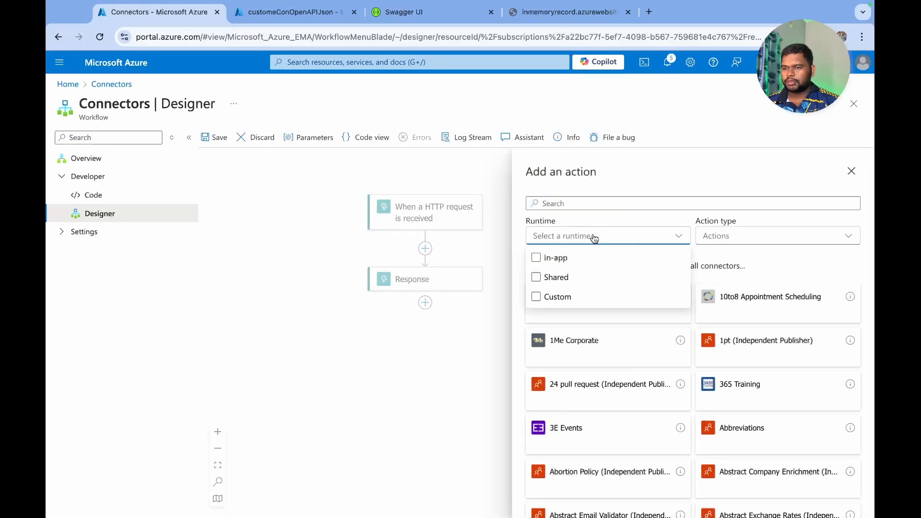
pyautogui.click(570, 298)
pyautogui.click(757, 402)
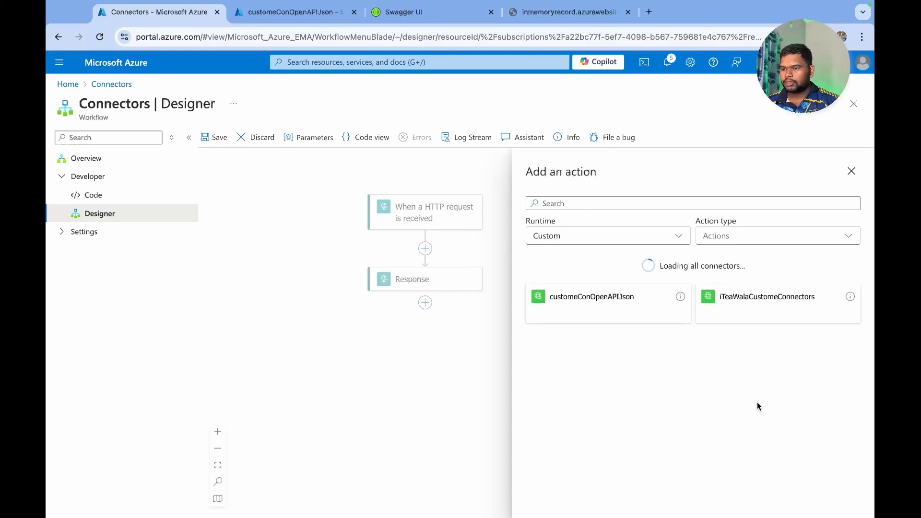
pyautogui.click(598, 309)
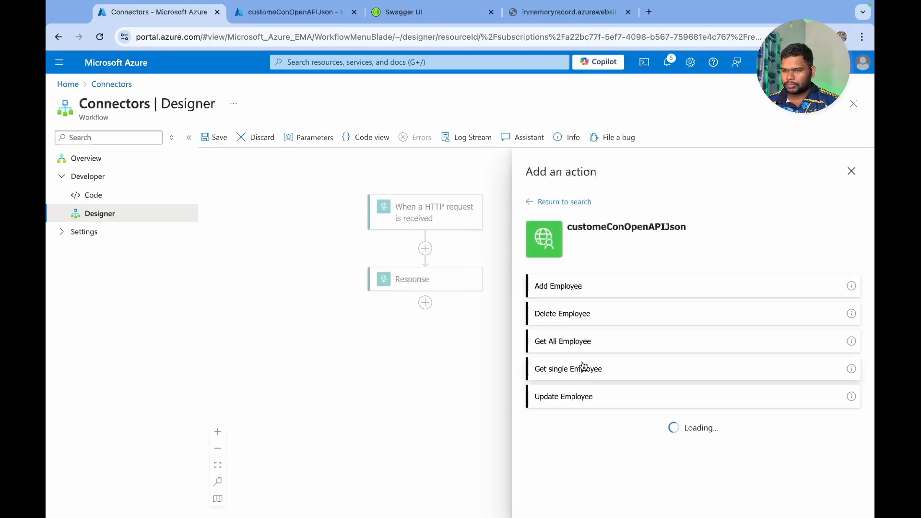
pyautogui.click(576, 342)
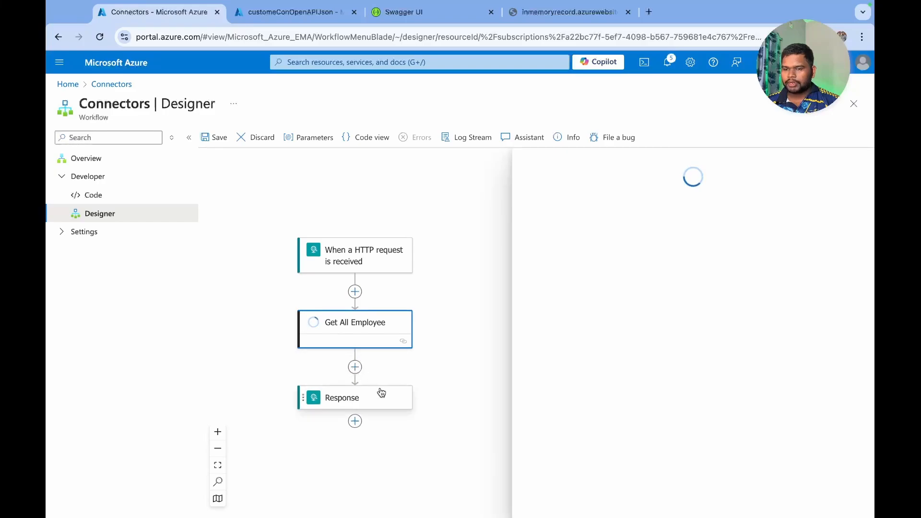
pyautogui.click(355, 405)
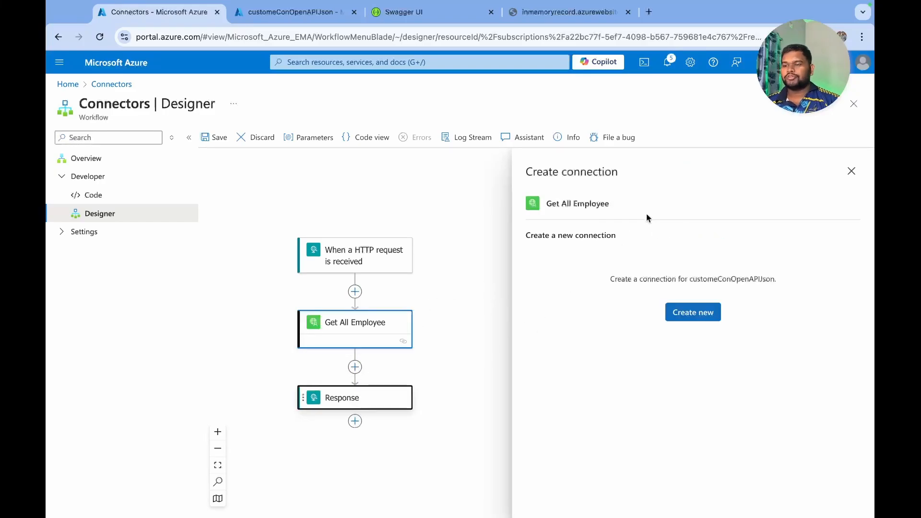
pyautogui.click(687, 312)
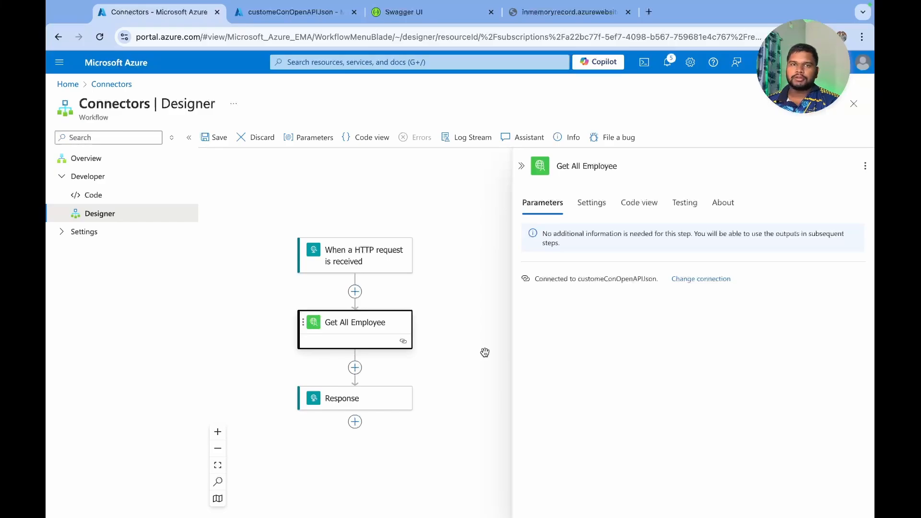
# Set the Response Body to Get All Employee's Body and save the workflow.
pyautogui.click(358, 402)
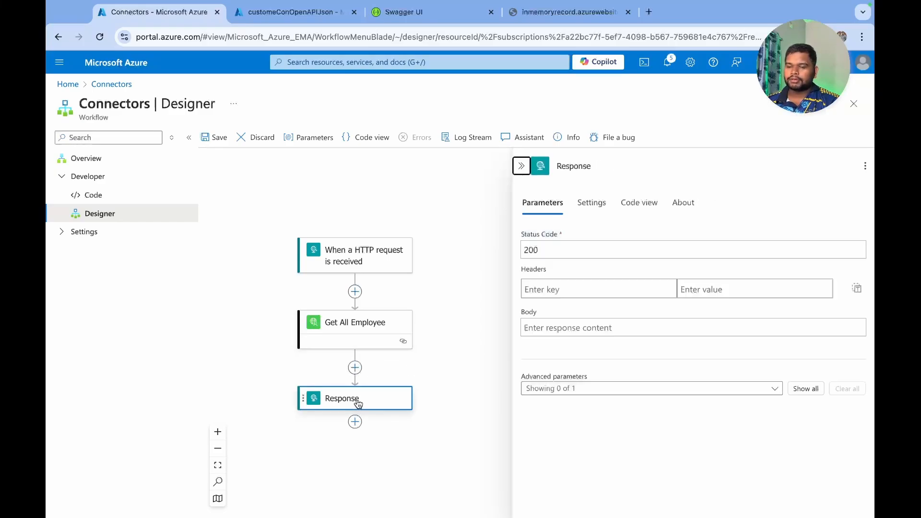
pyautogui.click(551, 327)
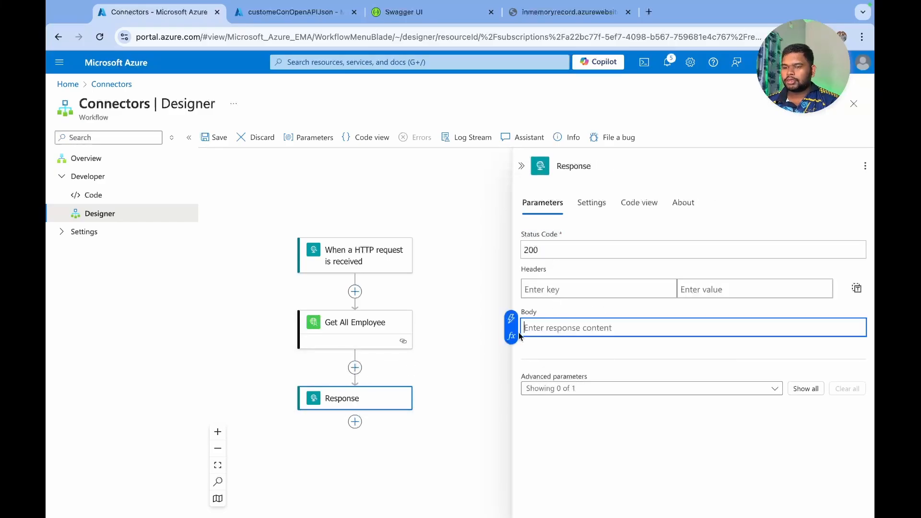
pyautogui.click(512, 319)
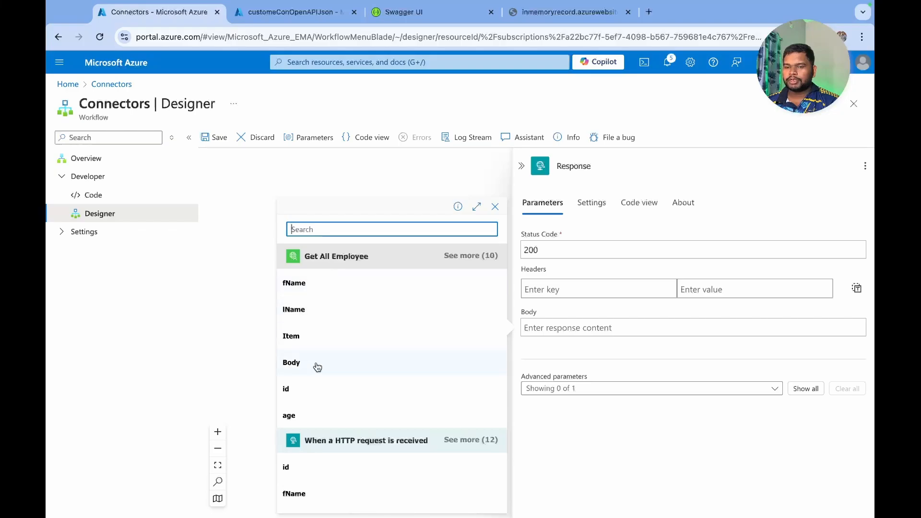
pyautogui.scroll(-2, 317, 367)
pyautogui.scroll(2, 314, 370)
pyautogui.click(312, 365)
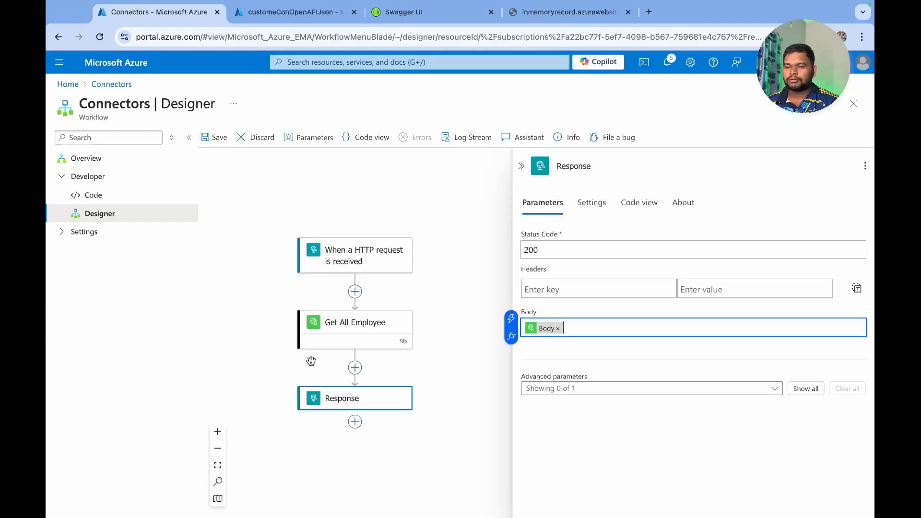
pyautogui.click(213, 139)
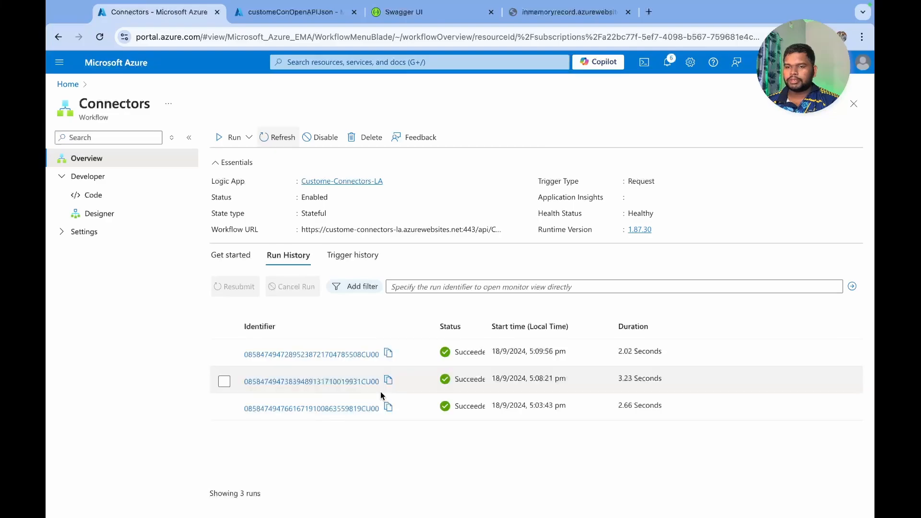
# Send the Postman POST request to the workflow and review the returned employee list.
pyautogui.press('super+Tab')
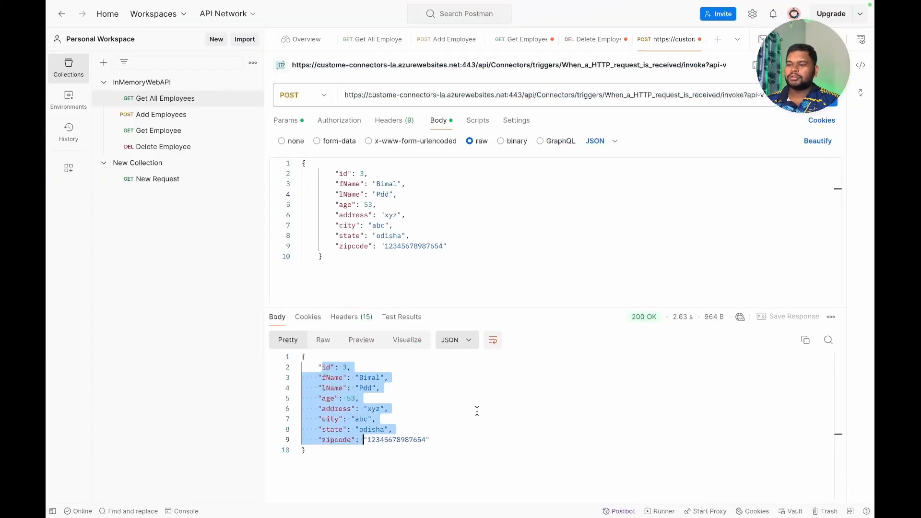
pyautogui.click(815, 95)
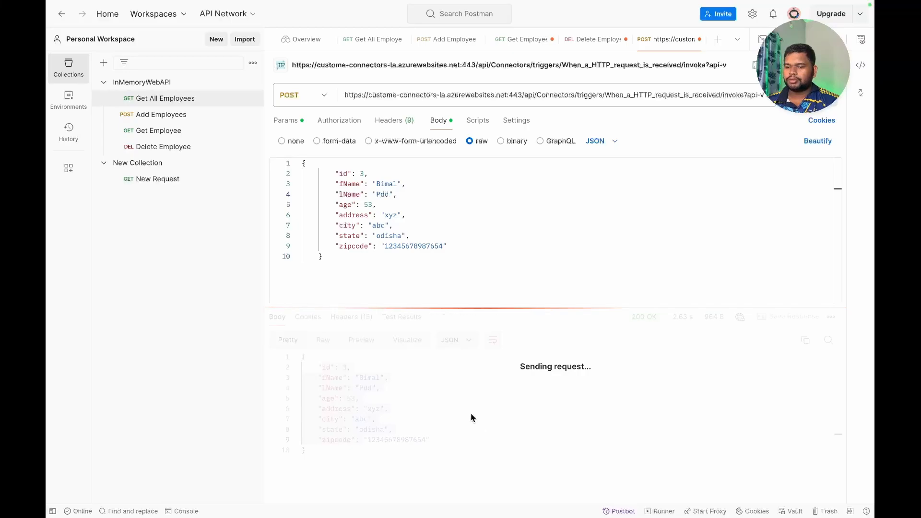
pyautogui.scroll(-5, 449, 445)
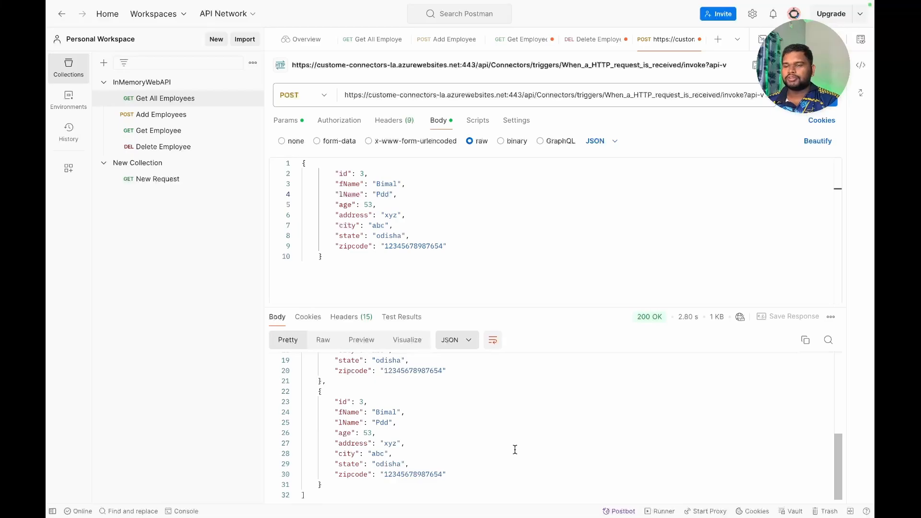
pyautogui.hotkey('alt', 'Tab')
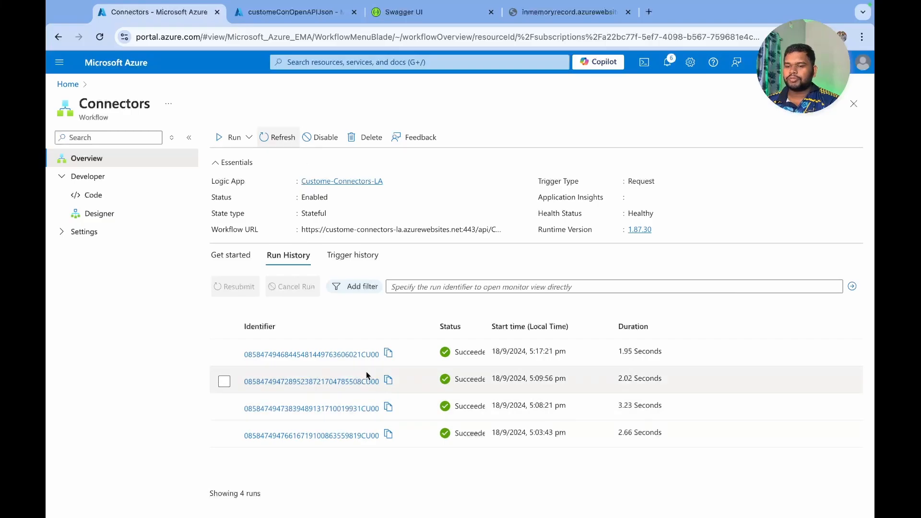
# Open the newest run and inspect Get All Employee's output: status 200 with the employee list.
pyautogui.click(341, 355)
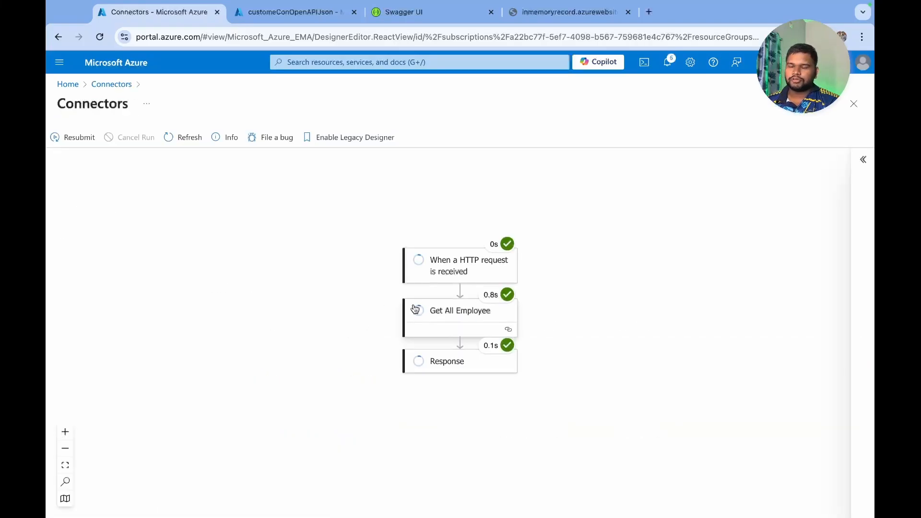
pyautogui.click(471, 389)
pyautogui.scroll(-5, 657, 297)
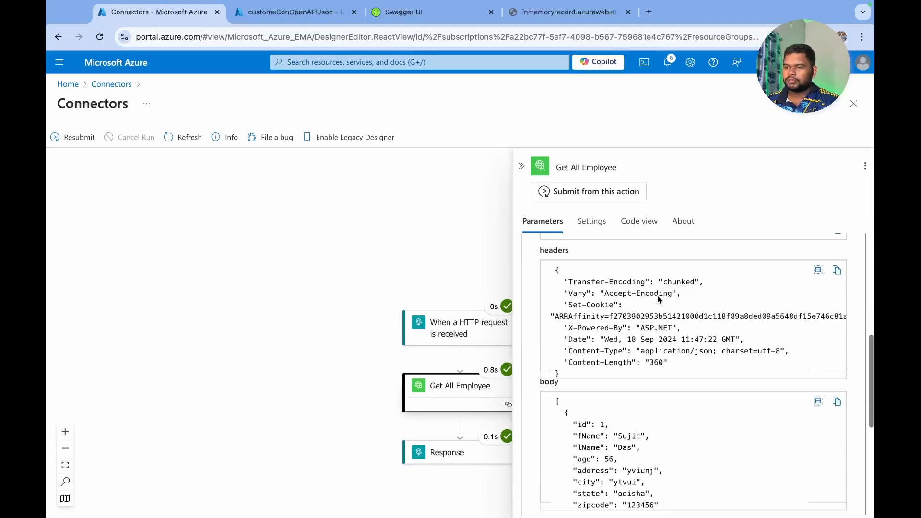
pyautogui.scroll(5, 657, 296)
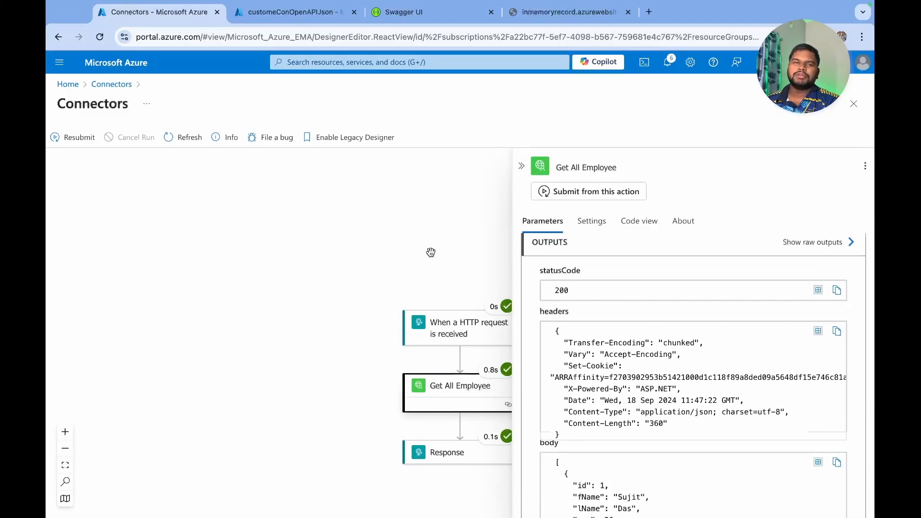
pyautogui.click(521, 166)
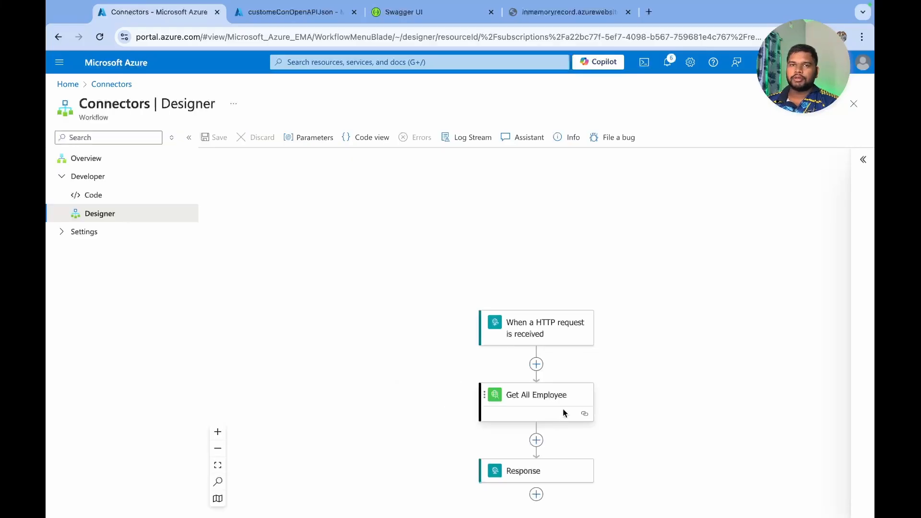
# Add a Delete Employee action after Get All Employee, with Id set to the trigger's id.
pyautogui.scroll(-2, 665, 402)
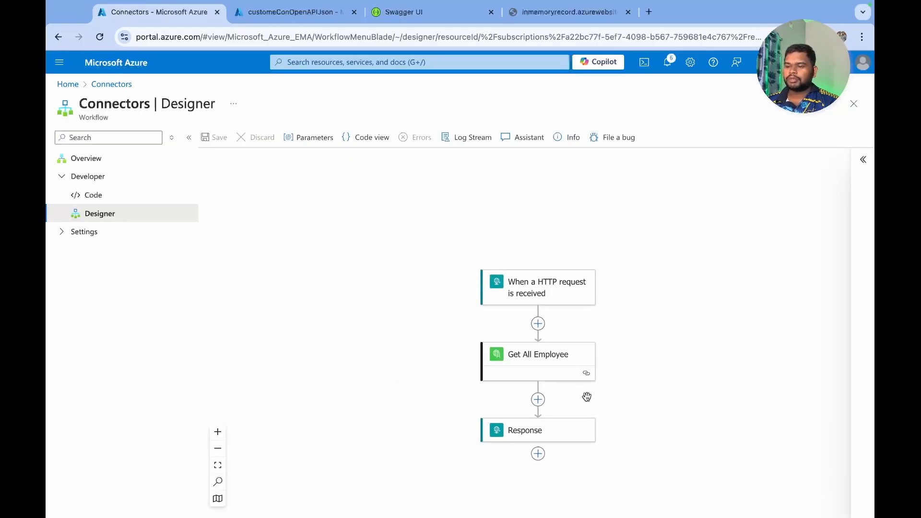
pyautogui.click(531, 370)
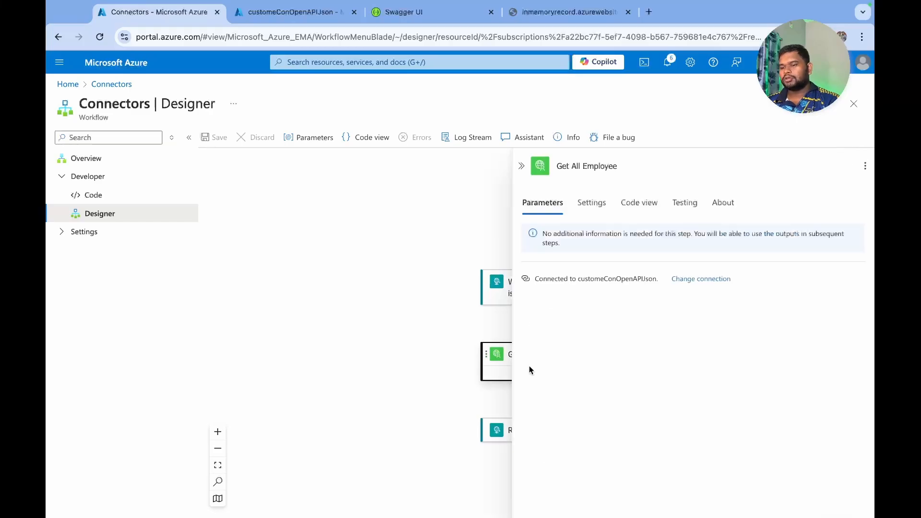
pyautogui.click(523, 170)
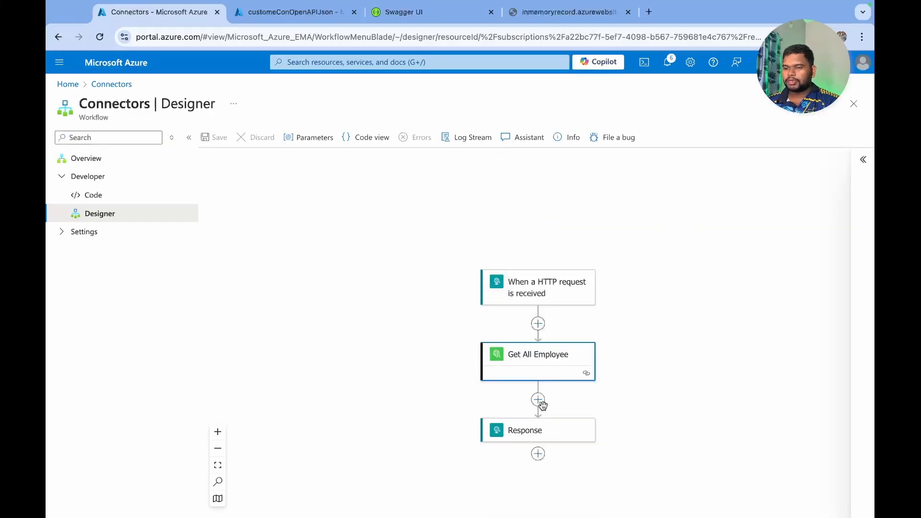
pyautogui.click(541, 405)
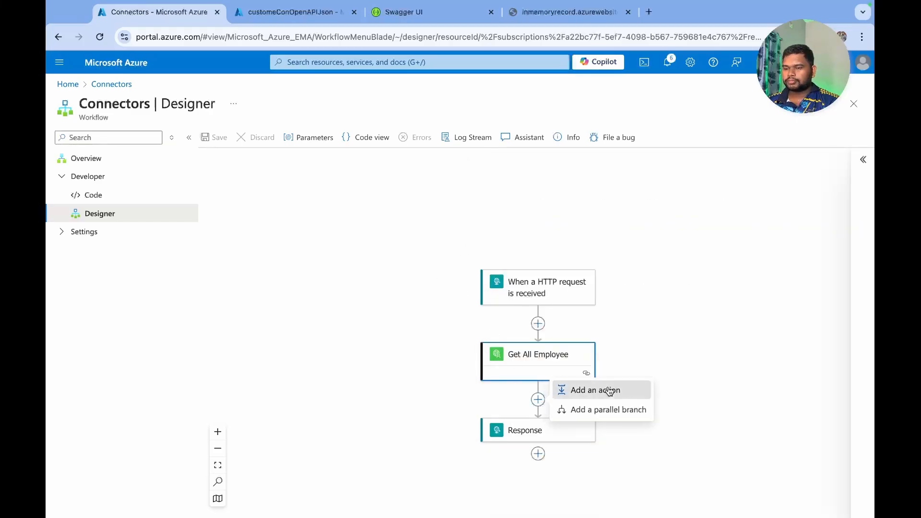
pyautogui.click(612, 389)
pyautogui.write('de')
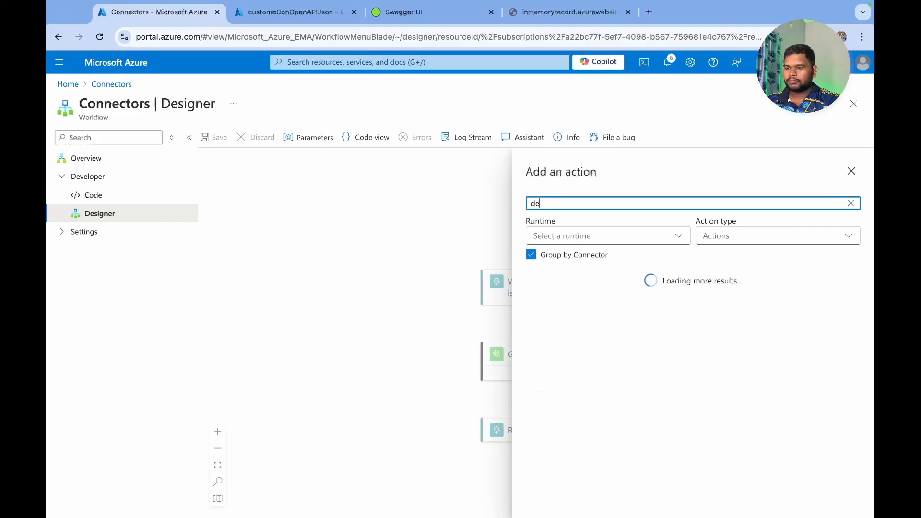
pyautogui.write('lete ')
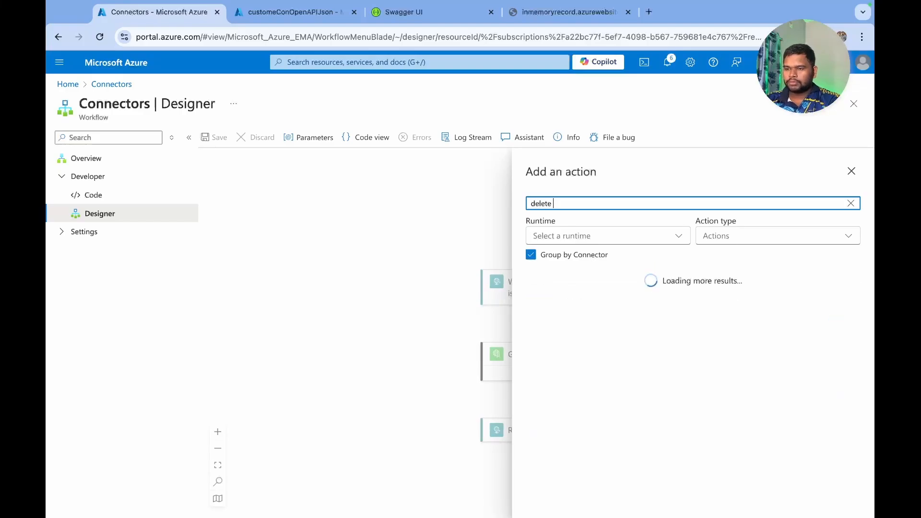
pyautogui.write('emp')
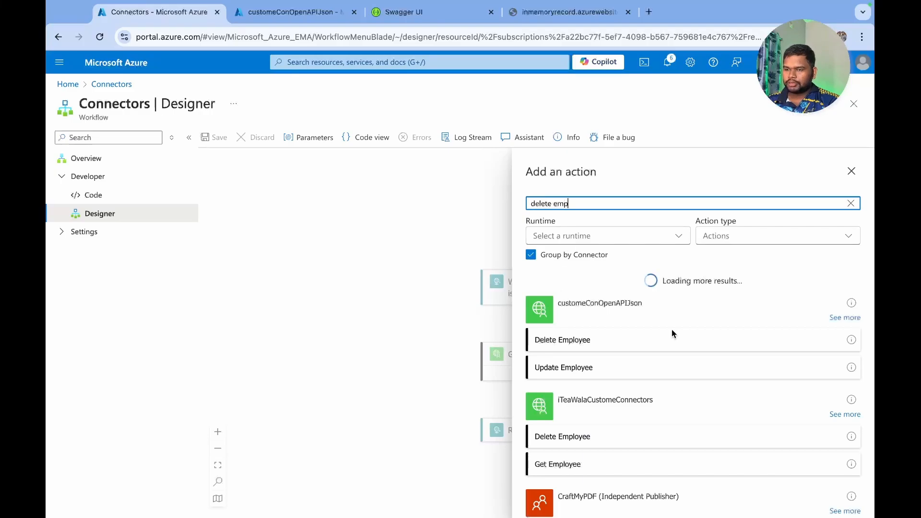
pyautogui.click(568, 343)
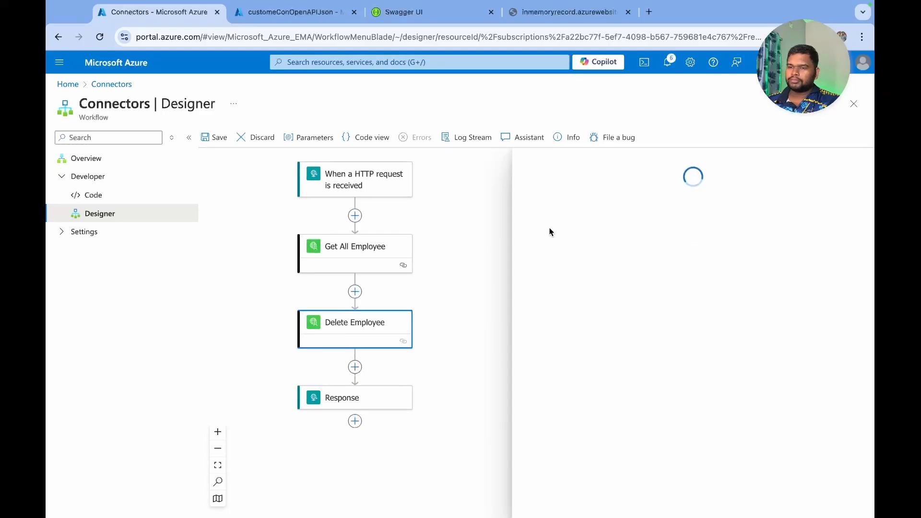
pyautogui.click(557, 250)
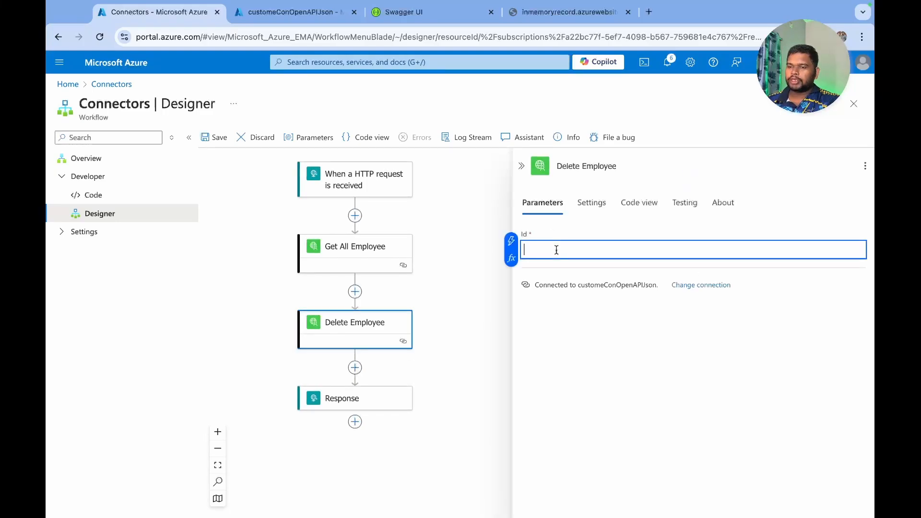
pyautogui.click(511, 240)
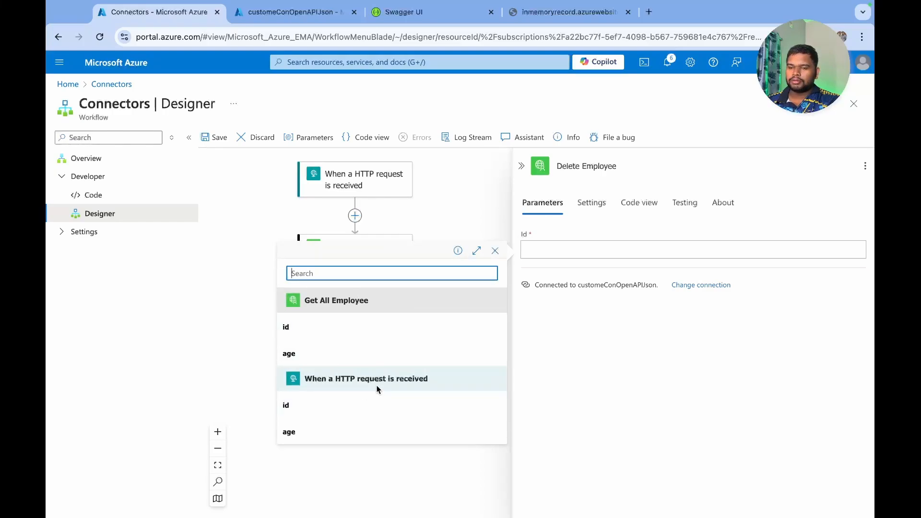
pyautogui.click(332, 405)
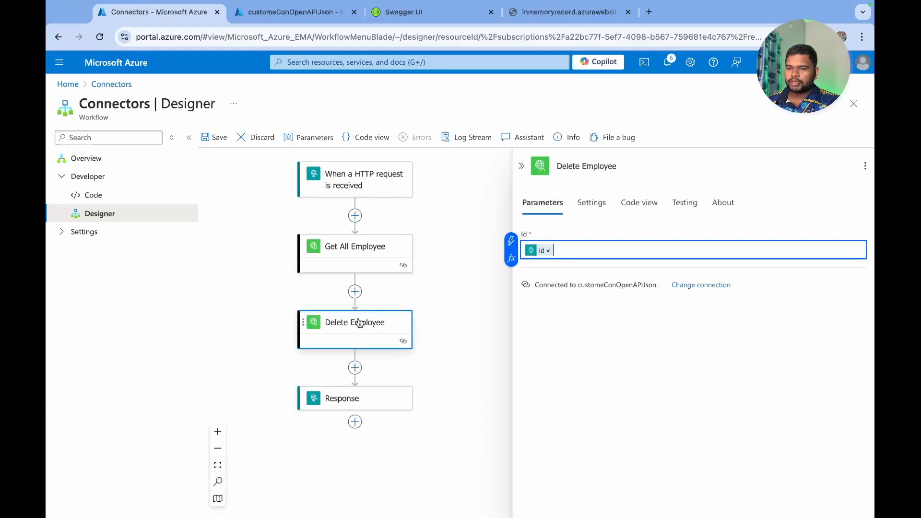
# Begin adding an action before Response, filtering the runtime to custom connectors.
pyautogui.click(355, 367)
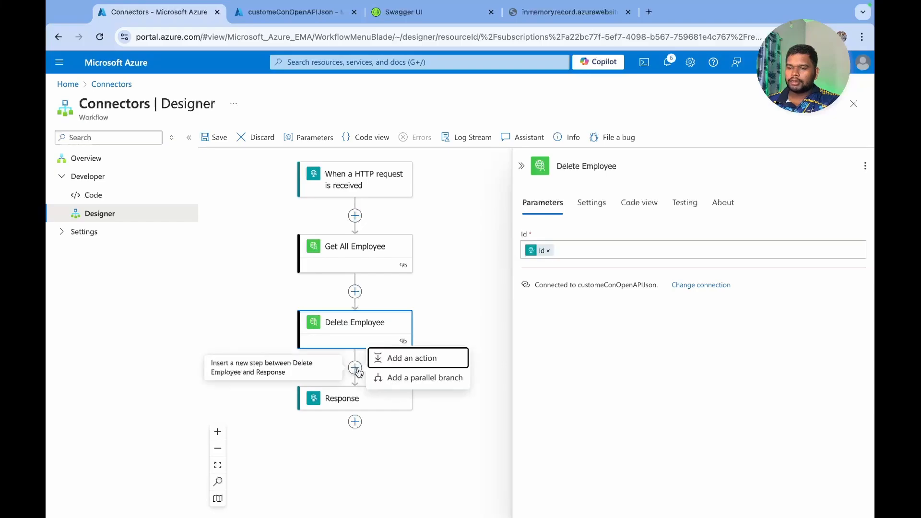
pyautogui.click(392, 358)
pyautogui.click(566, 237)
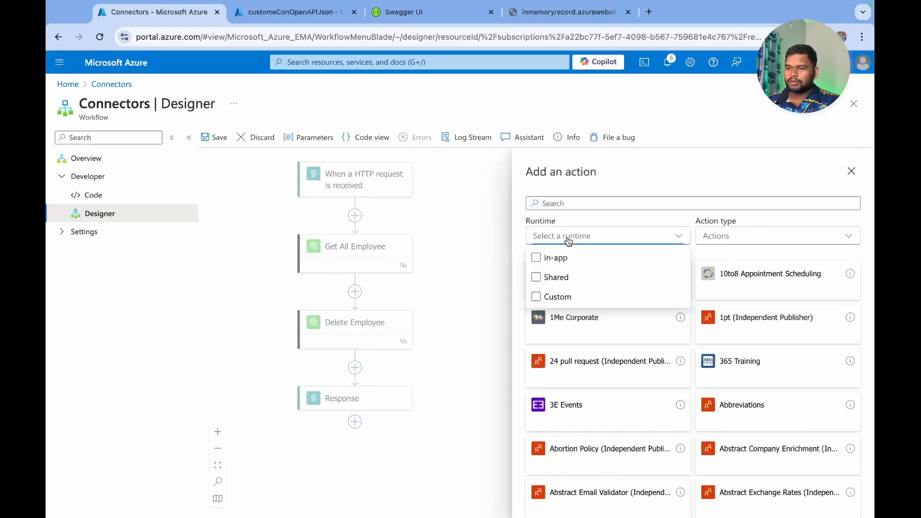
pyautogui.click(573, 295)
pyautogui.click(735, 425)
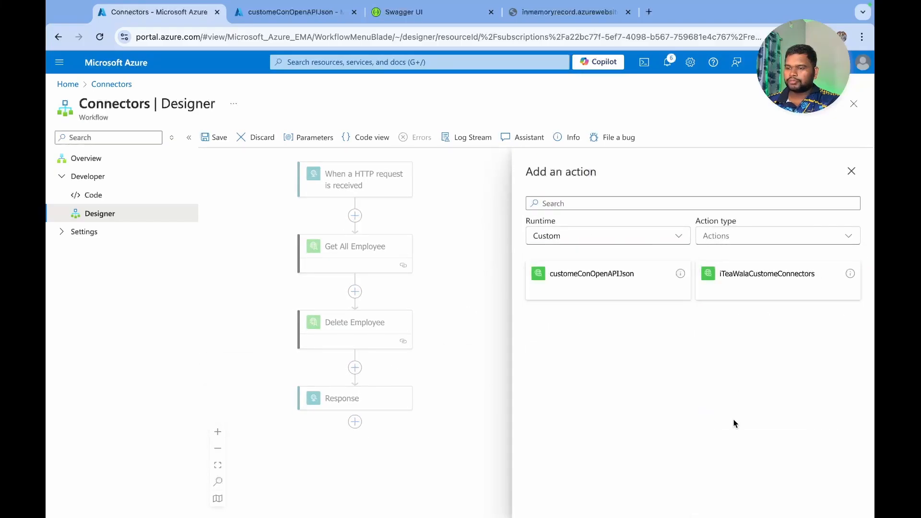
# Insert Get All Employee 1 from customeConOpenAPIJson, set Response Body to its Body, and save.
pyautogui.click(604, 288)
pyautogui.click(565, 342)
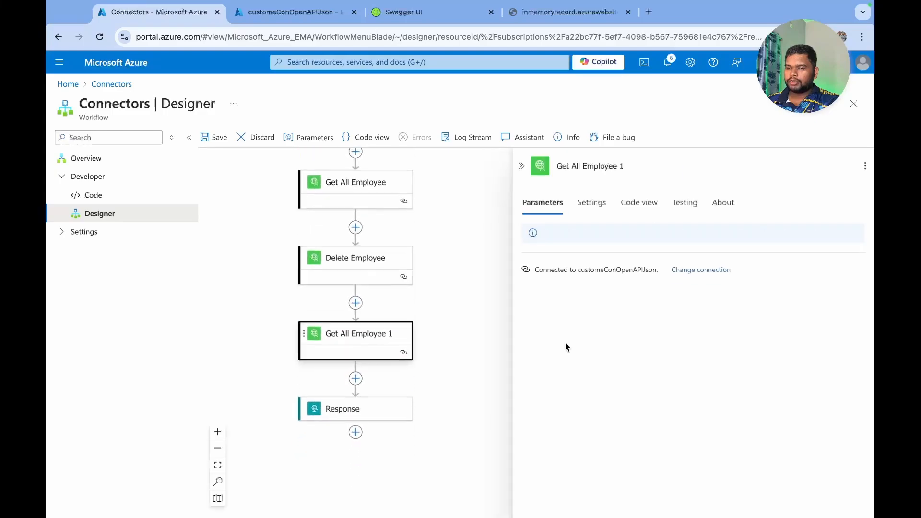
pyautogui.click(354, 407)
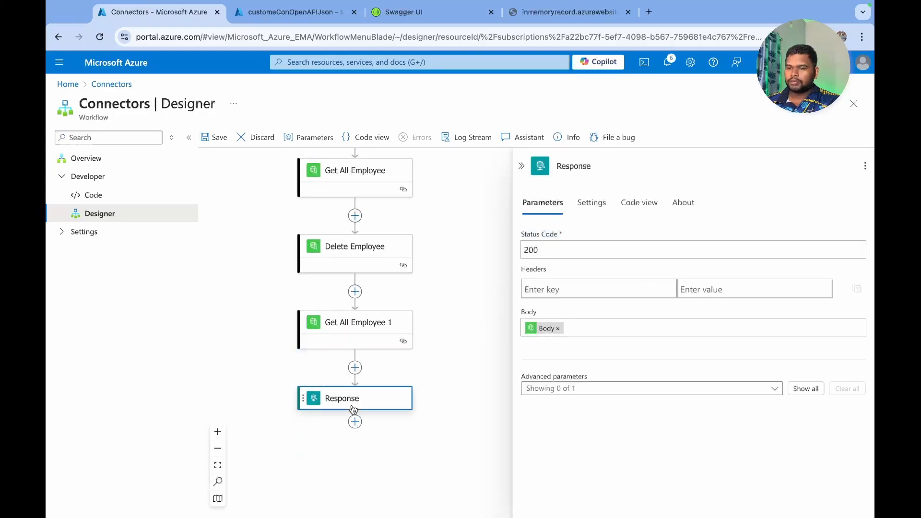
pyautogui.click(561, 328)
pyautogui.click(513, 320)
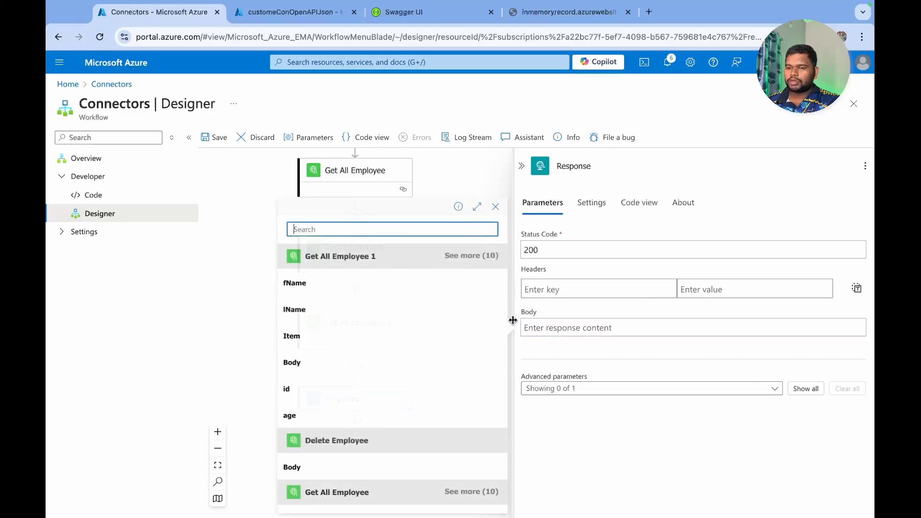
pyautogui.click(303, 361)
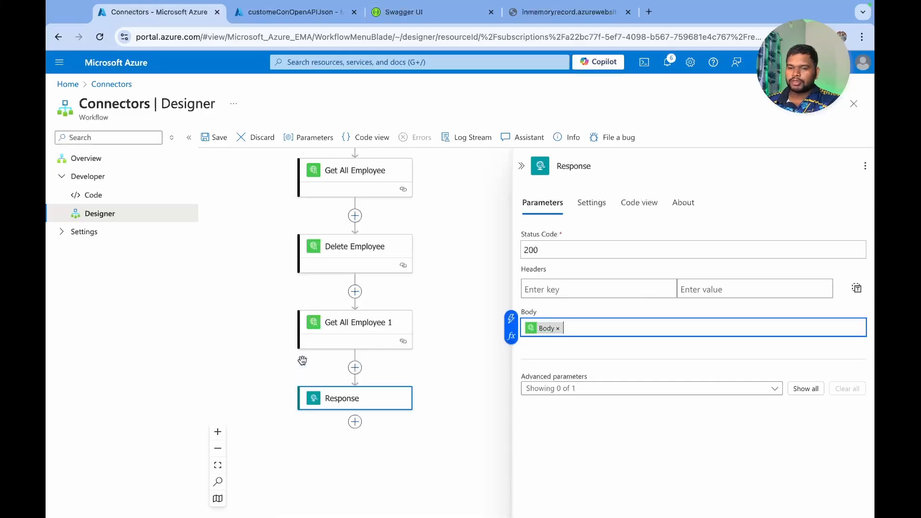
pyautogui.scroll(5, 336, 312)
pyautogui.click(217, 139)
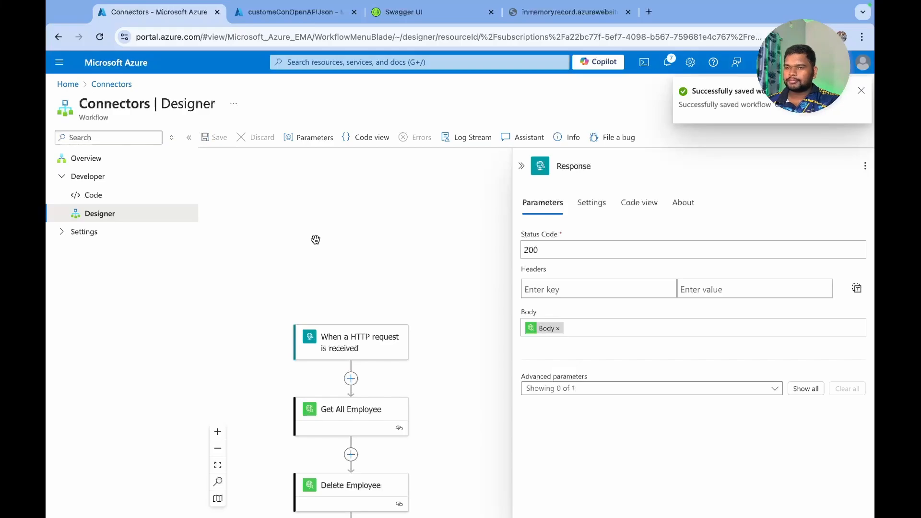
# Return to the Connectors overview, refresh the run history, and switch to Postman.
pyautogui.click(115, 85)
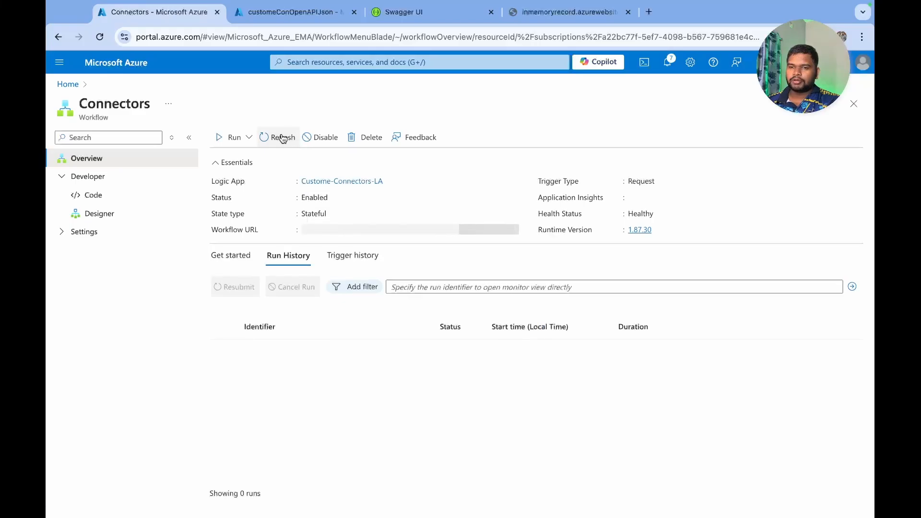
pyautogui.click(282, 138)
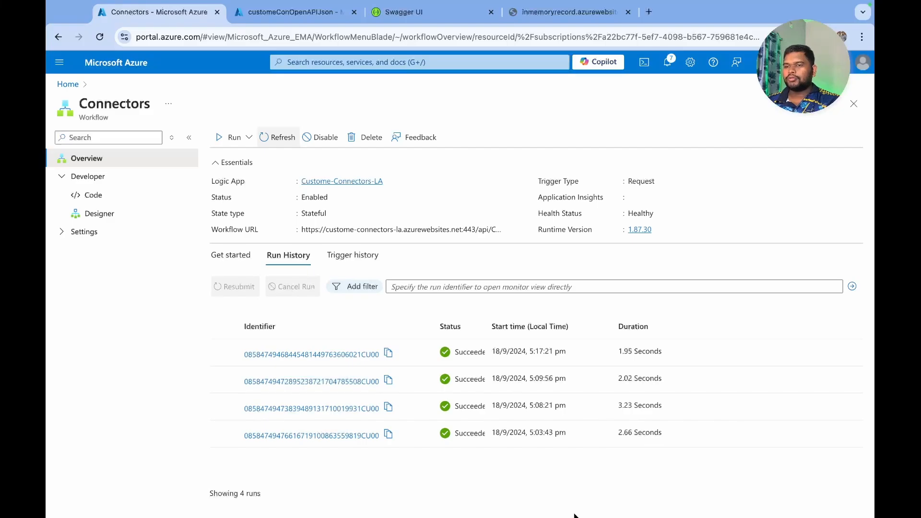
pyautogui.hotkey('ctrl', 'Left')
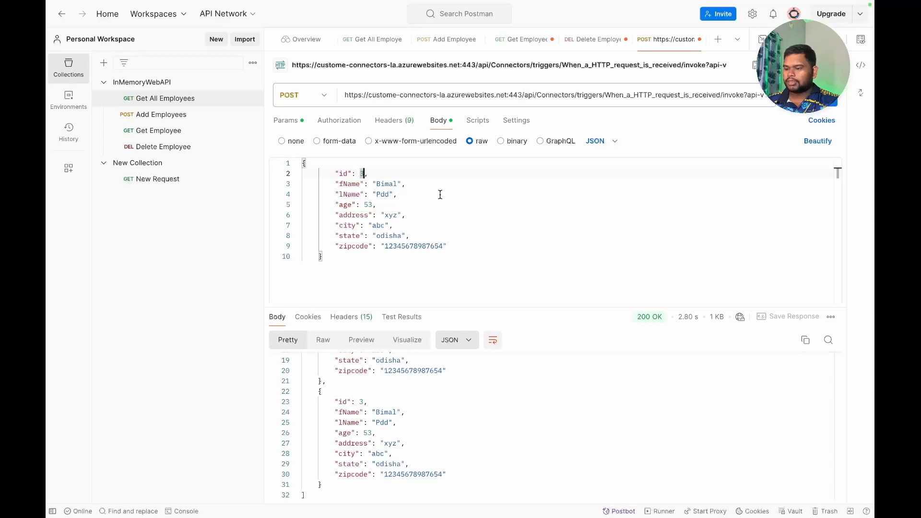
# Change the request body's id to 2 and send it, getting employees 1 and 3 back.
pyautogui.write('2')
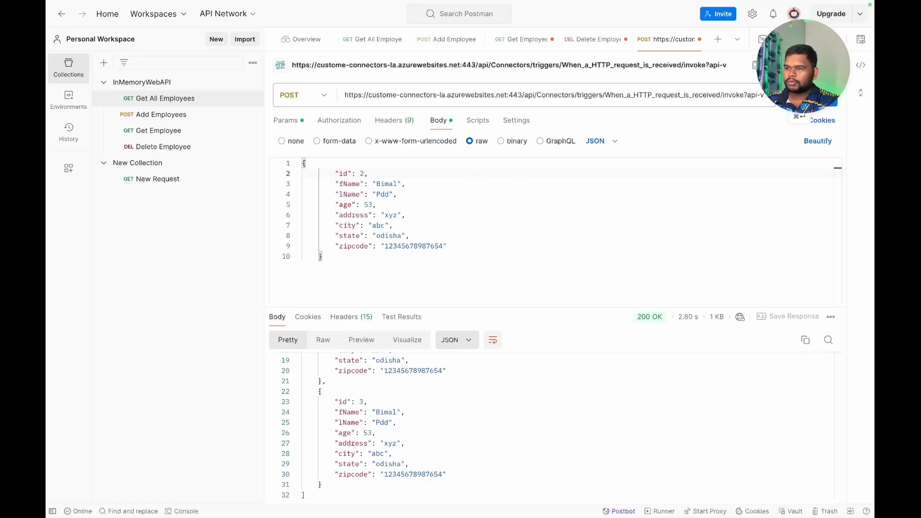
pyautogui.click(805, 96)
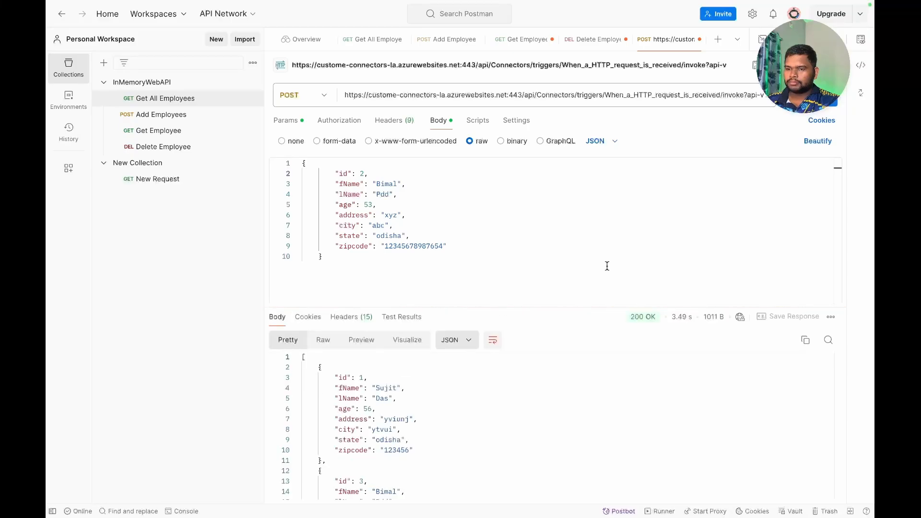
pyautogui.scroll(-3, 450, 415)
pyautogui.scroll(3, 451, 416)
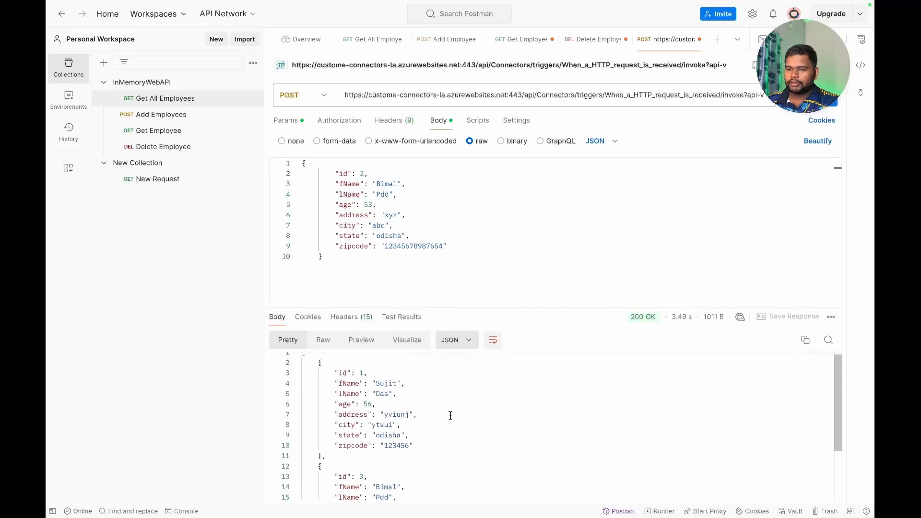
pyautogui.press('super+Tab')
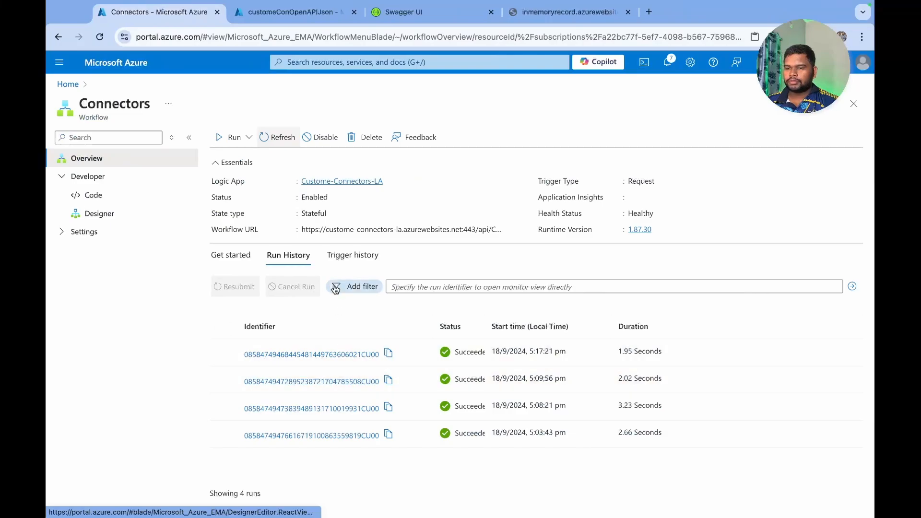
# Refresh the run history, open the latest run and inspect Get All Employee's output.
pyautogui.click(277, 136)
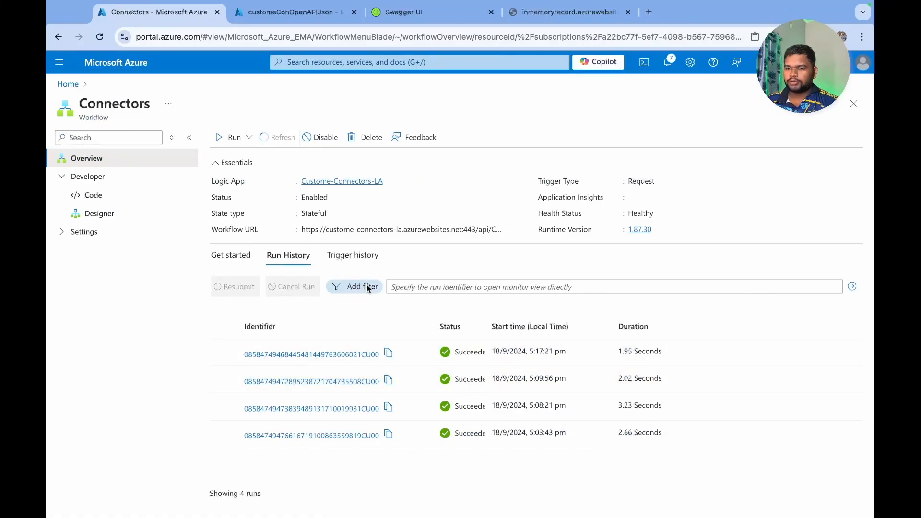
pyautogui.click(346, 357)
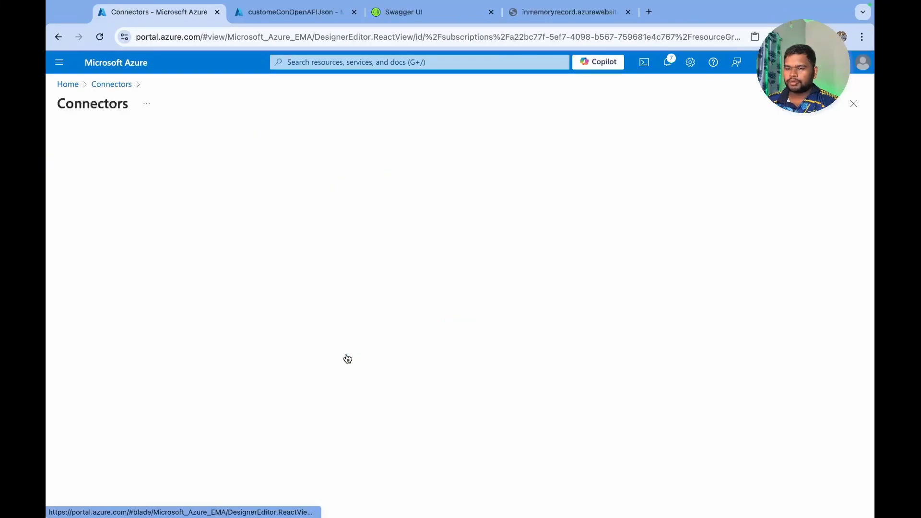
pyautogui.click(448, 389)
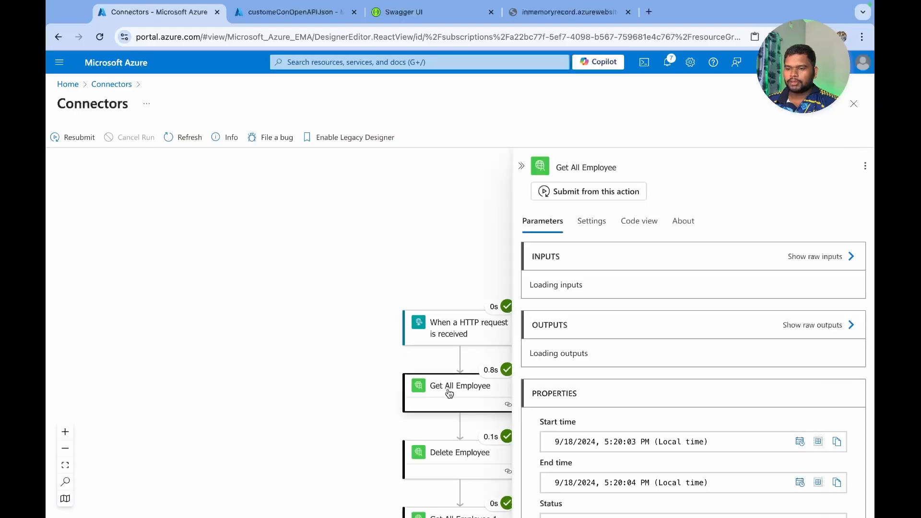
pyautogui.scroll(-5, 642, 360)
pyautogui.scroll(-5, 644, 361)
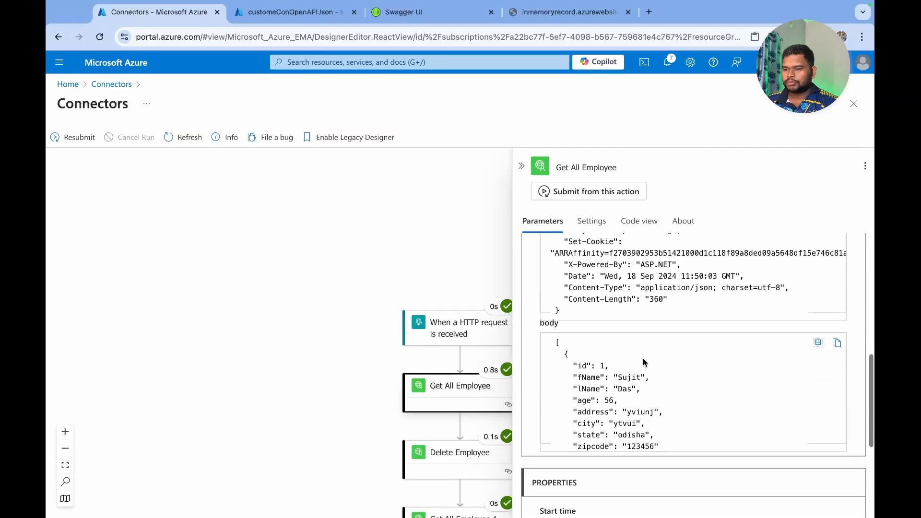
pyautogui.scroll(2, 644, 362)
pyautogui.scroll(-1, 644, 362)
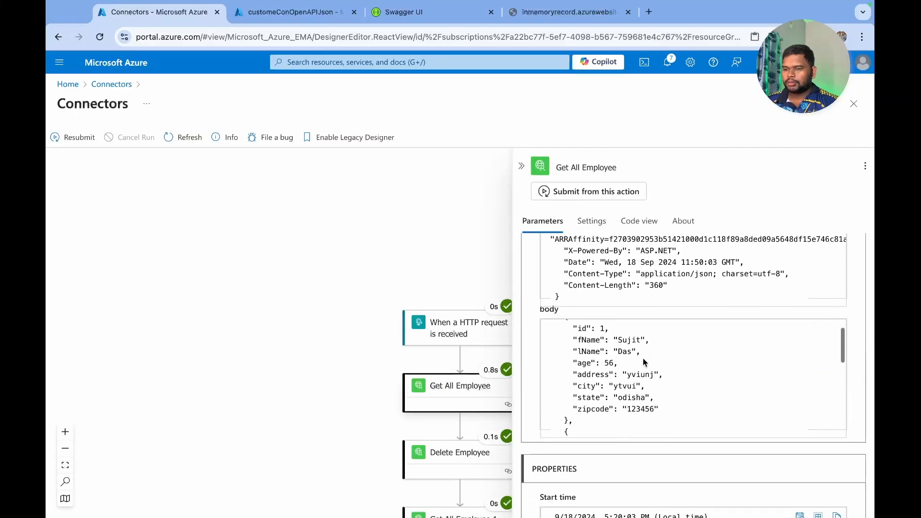
pyautogui.scroll(-3, 644, 362)
pyautogui.scroll(-4, 642, 362)
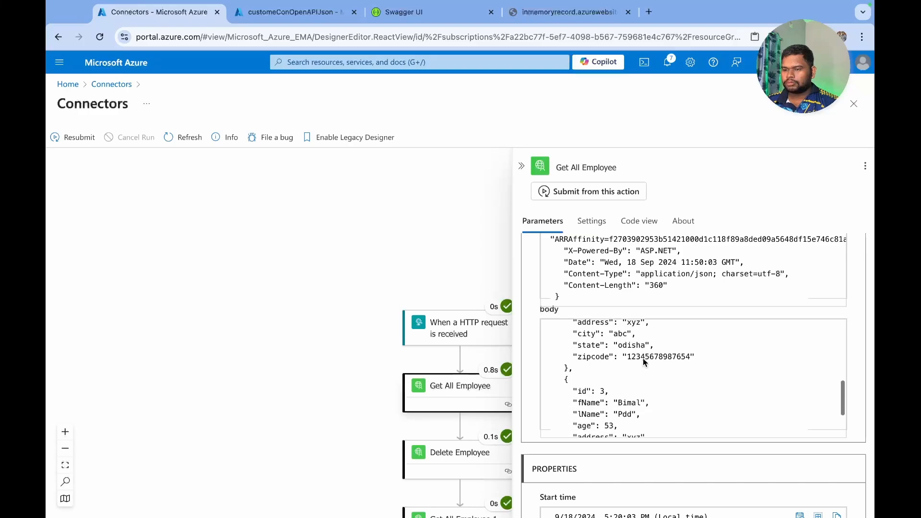
# Inspect the Delete Employee, Get All Employee 1 and Response outputs, then return to Postman.
pyautogui.click(456, 452)
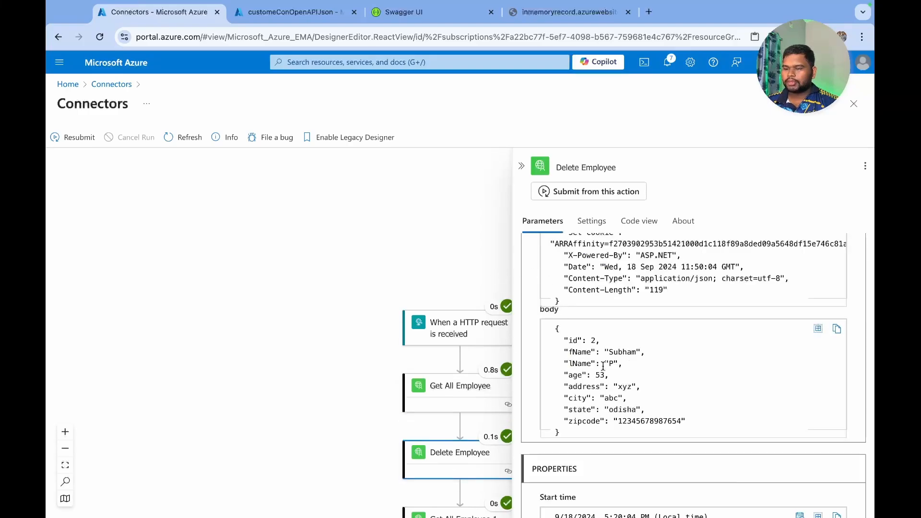
pyautogui.scroll(-1, 598, 341)
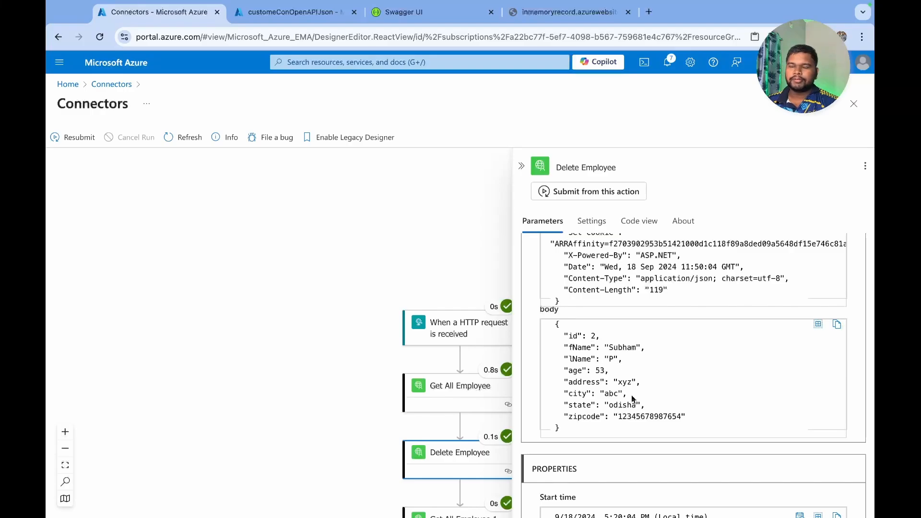
pyautogui.scroll(-4, 523, 464)
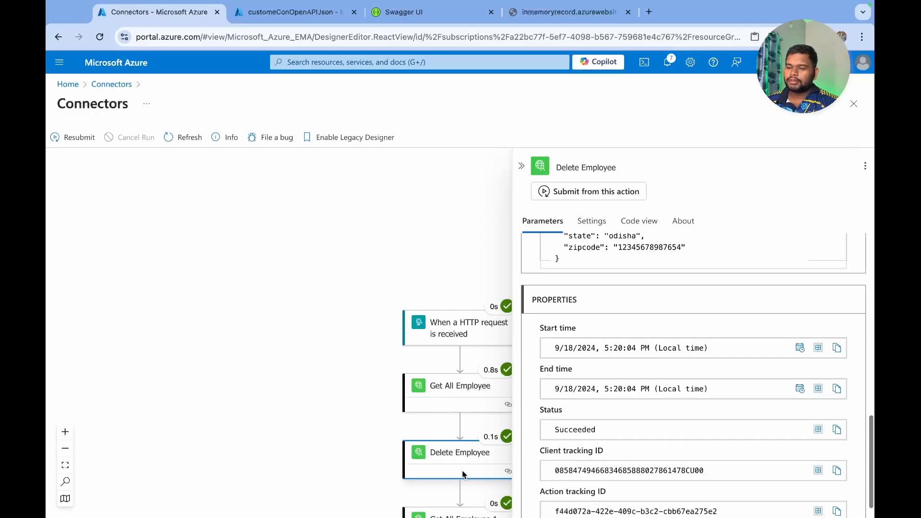
pyautogui.scroll(-2, 433, 442)
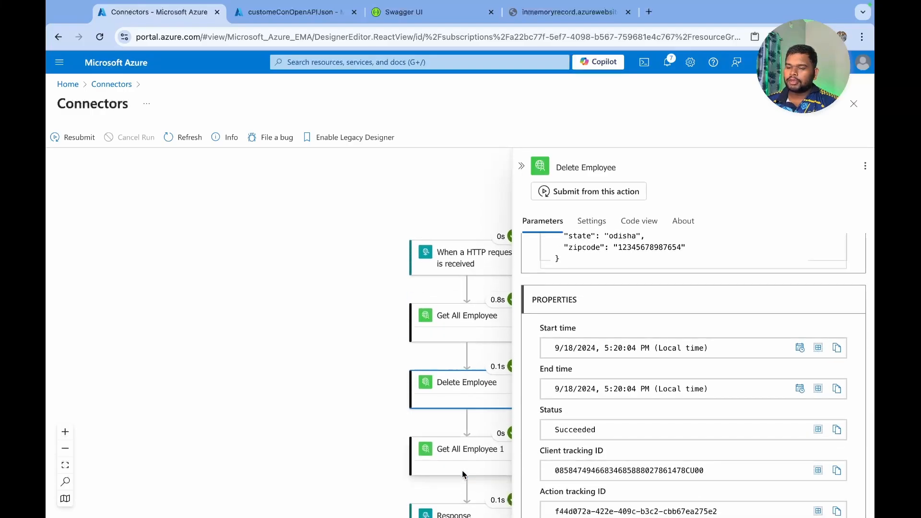
pyautogui.click(431, 439)
pyautogui.scroll(3, 572, 384)
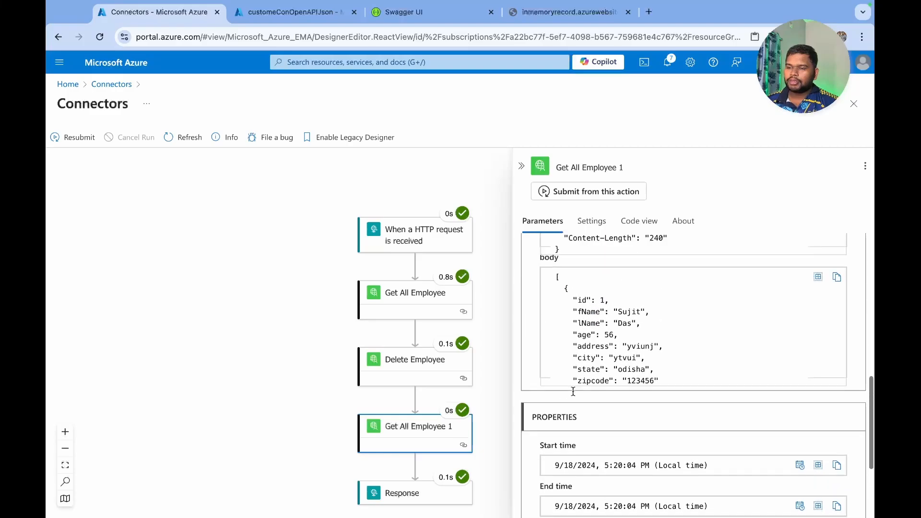
pyautogui.scroll(-3, 573, 382)
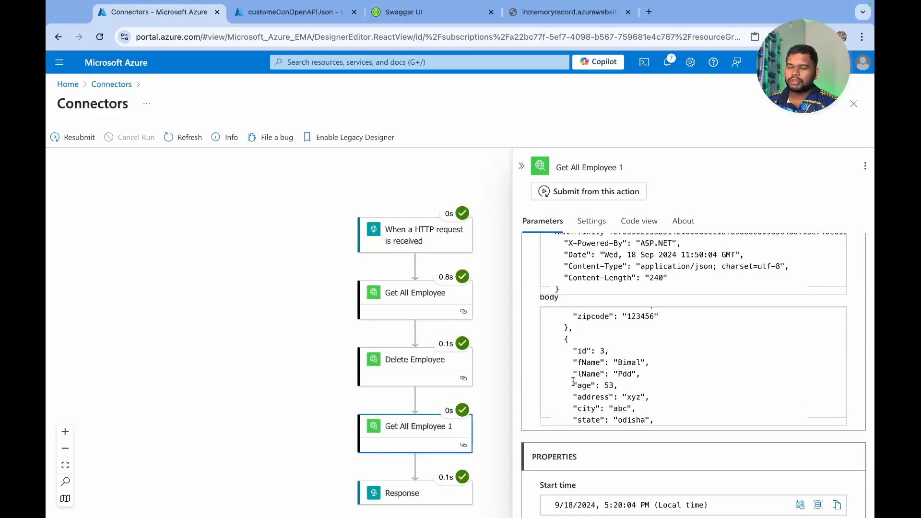
pyautogui.click(408, 501)
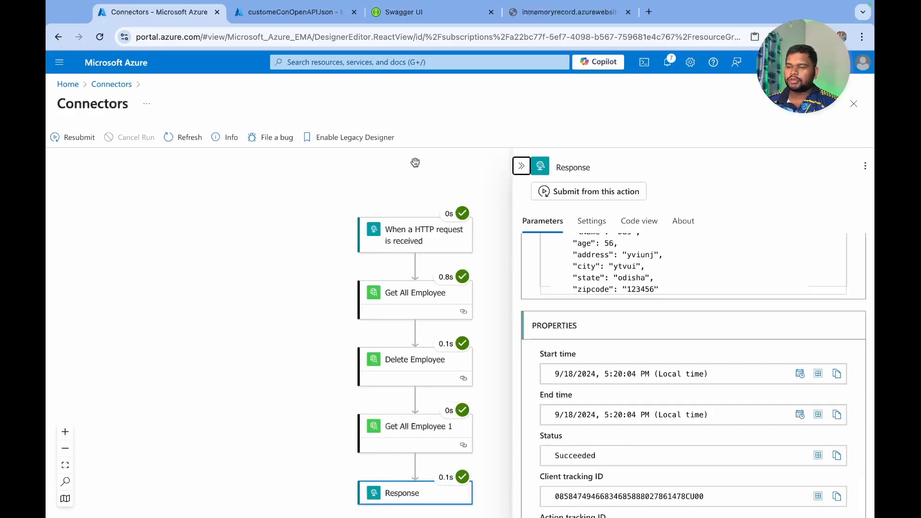
pyautogui.hotkey('ctrl', 'Left')
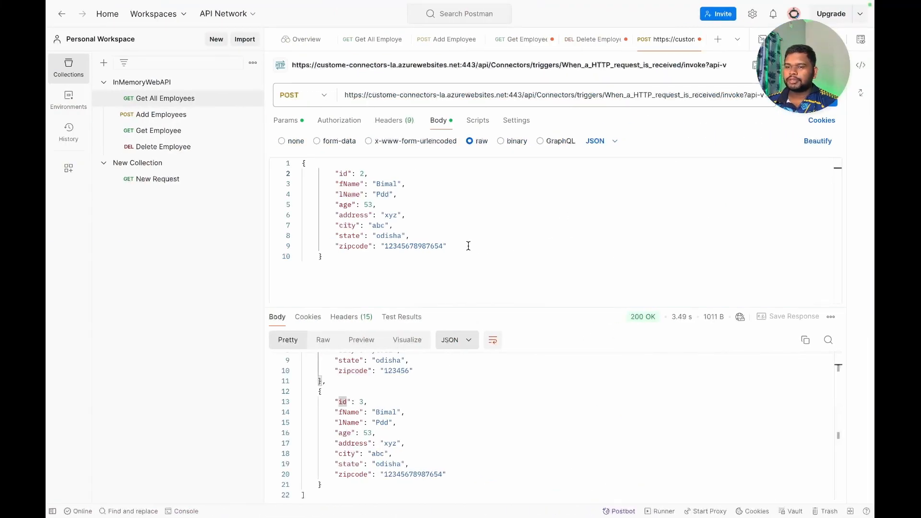
# Change the request body's id to 3 and remove the other employee fields.
pyautogui.doubleClick(363, 174)
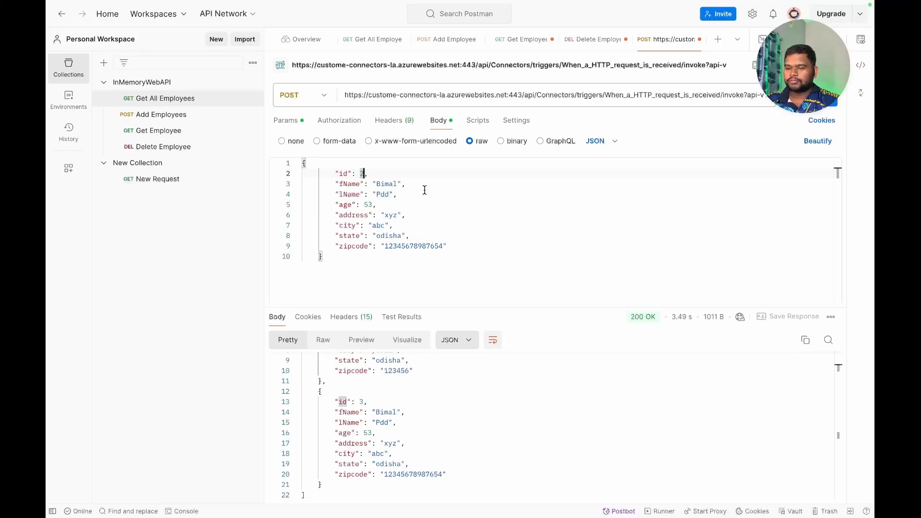
pyautogui.write('3')
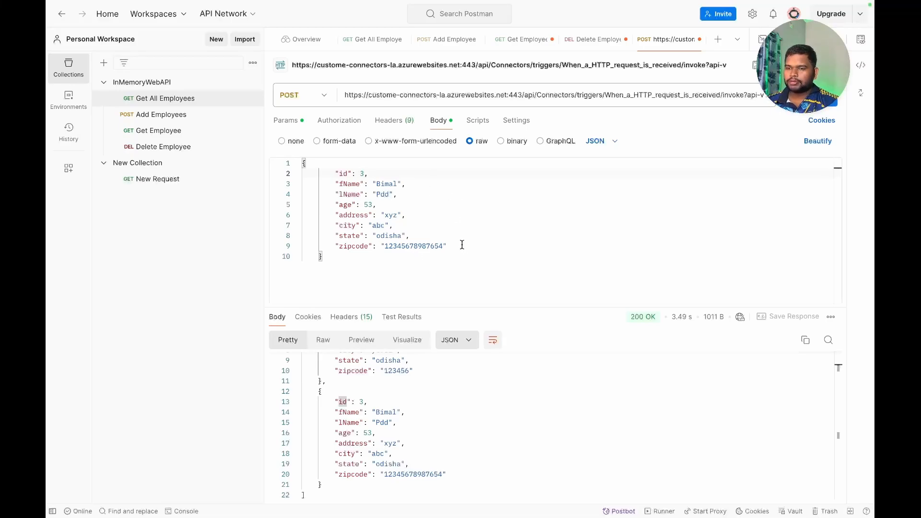
pyautogui.moveTo(462, 245); pyautogui.dragTo(318, 184)
pyautogui.press('BackSpace')
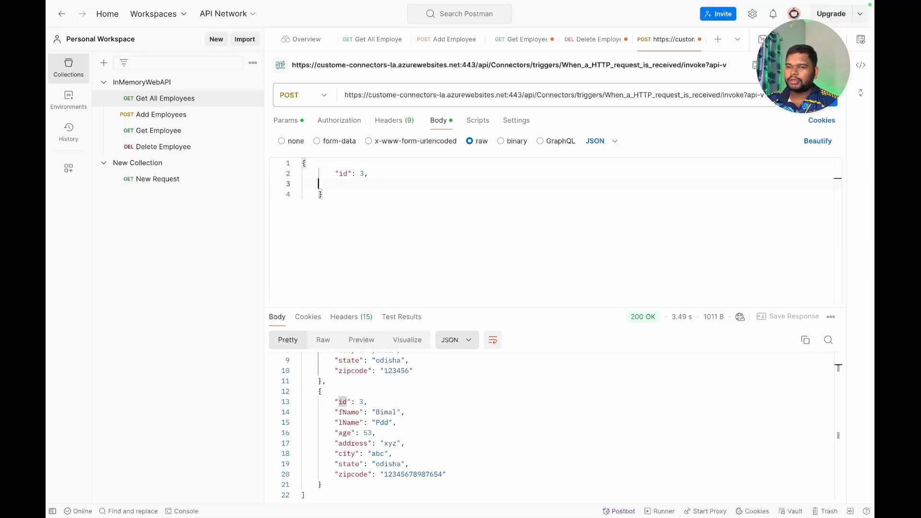
pyautogui.press('BackSpace')
pyautogui.press('BackSpace')
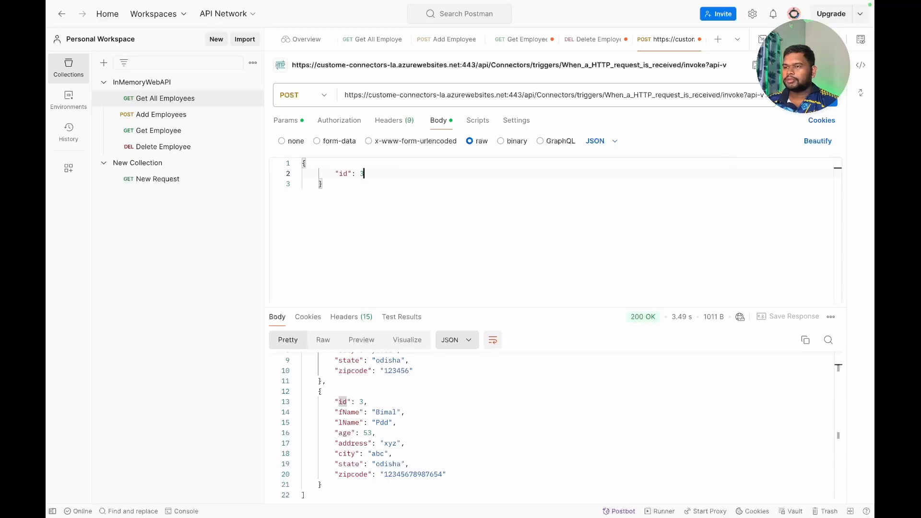
# Send the request and review the response, which now lists only employee 1.
pyautogui.click(822, 95)
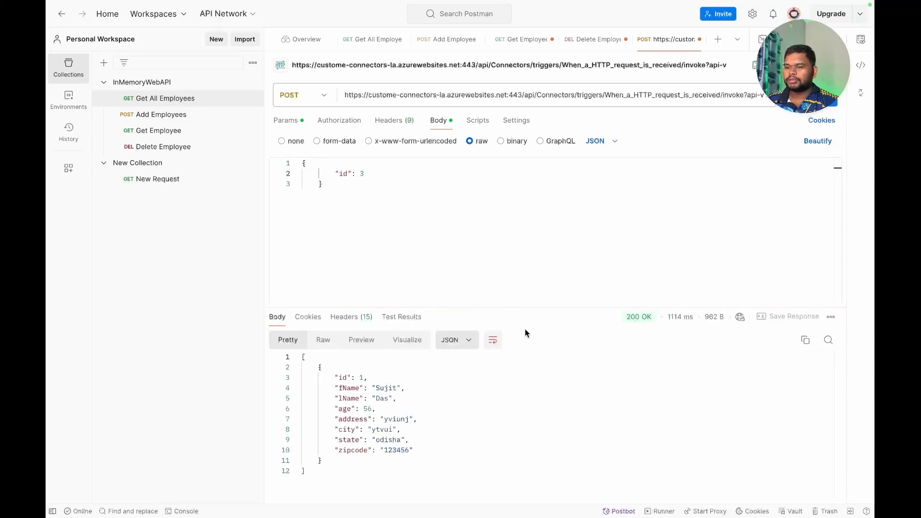
pyautogui.doubleClick(396, 388)
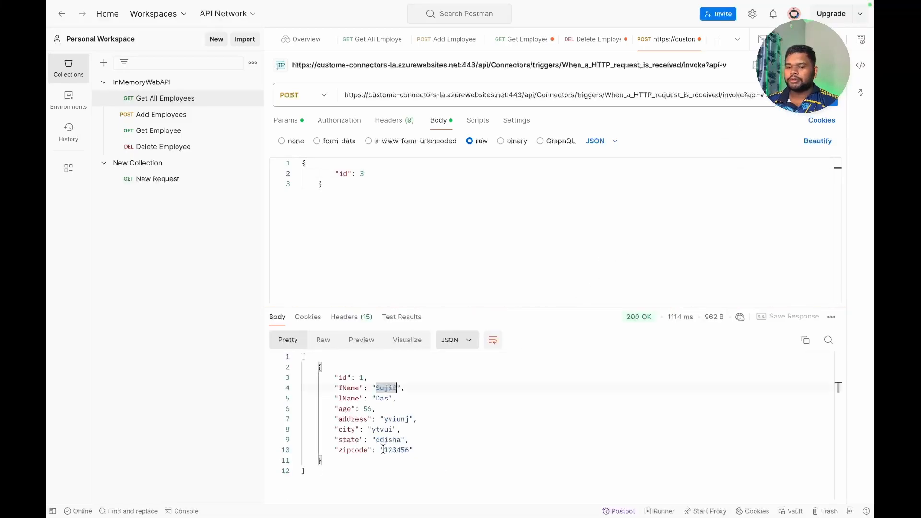
pyautogui.moveTo(322, 460); pyautogui.dragTo(317, 366)
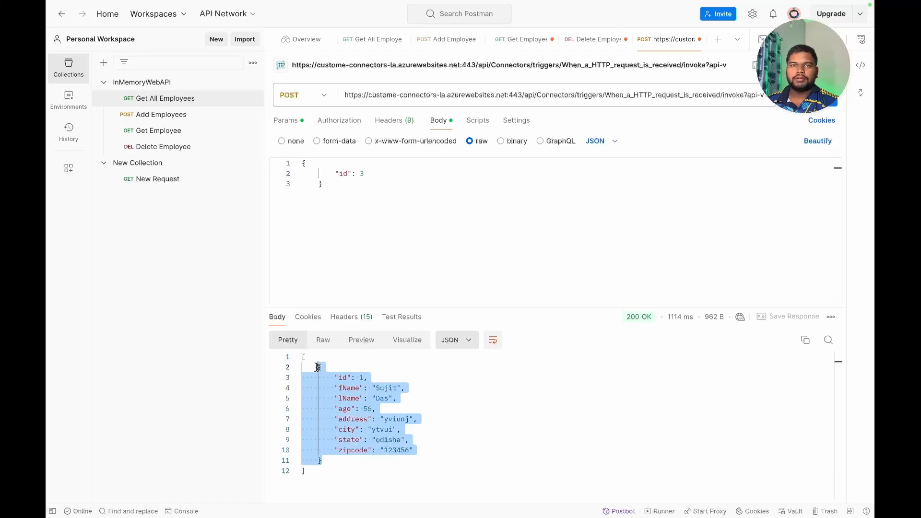
pyautogui.click(373, 208)
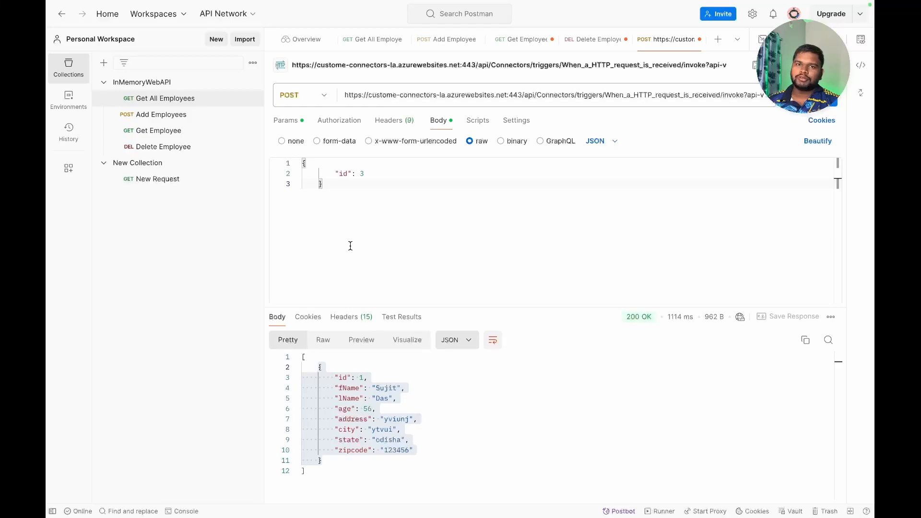
# Inspect the latest run's Get All Employee step: GET /api/Employees returned status 200.
pyautogui.hotkey('alt', 'Tab')
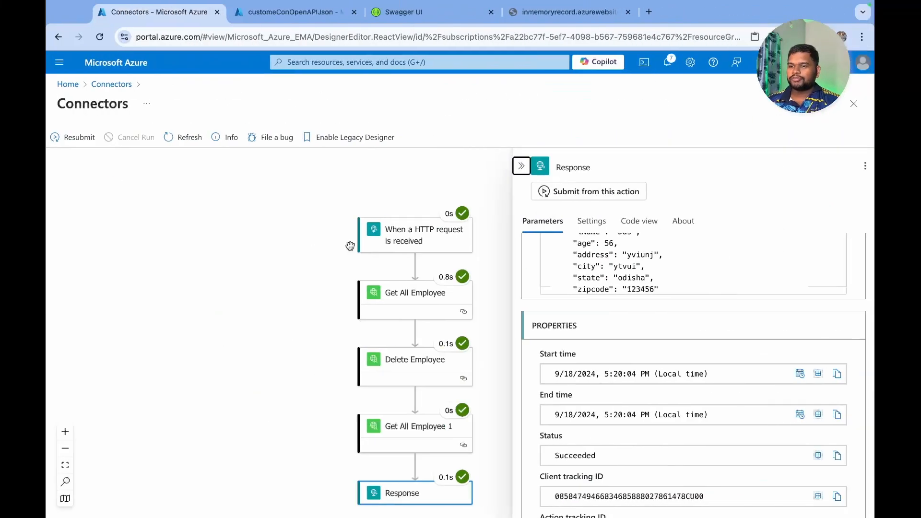
pyautogui.click(427, 287)
pyautogui.scroll(10, 575, 293)
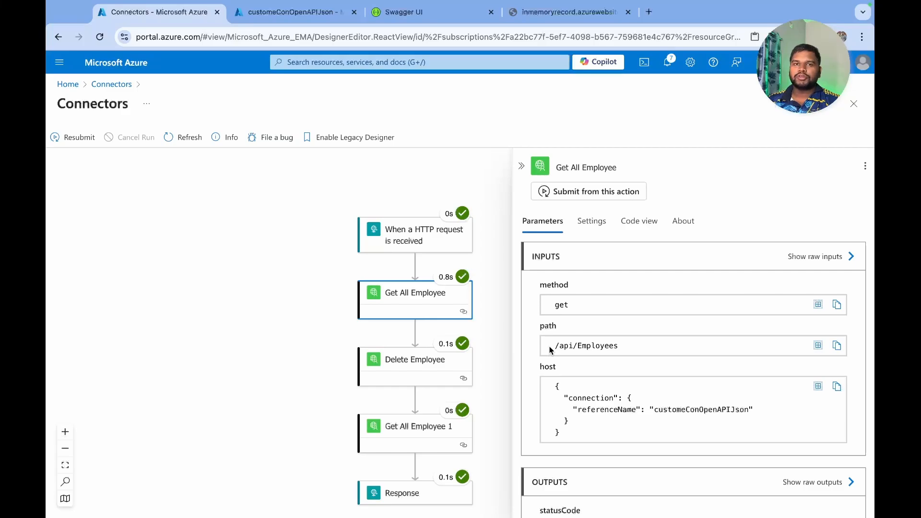
pyautogui.moveTo(625, 345); pyautogui.dragTo(546, 344)
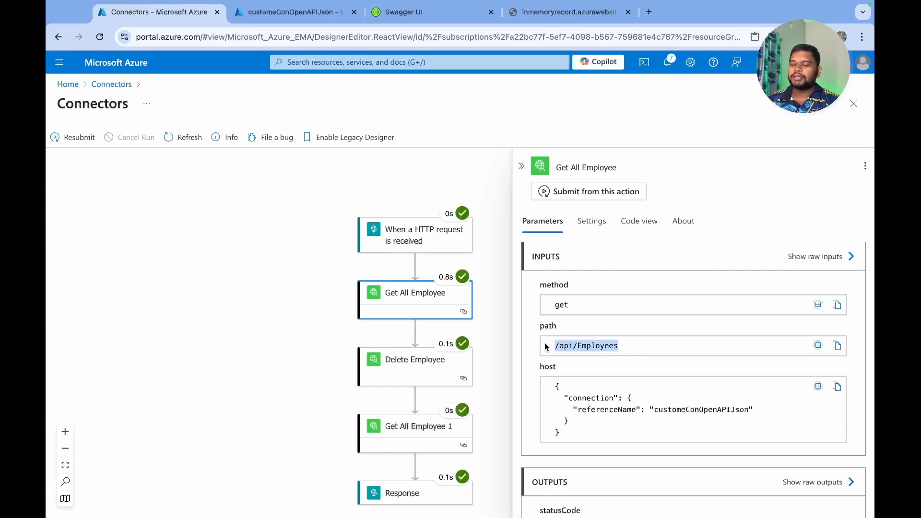
pyautogui.click(544, 341)
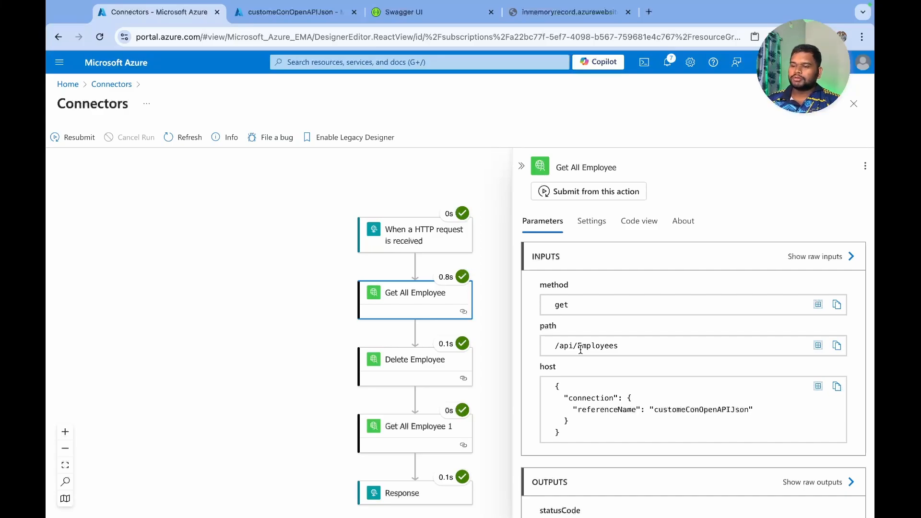
pyautogui.scroll(-3, 580, 349)
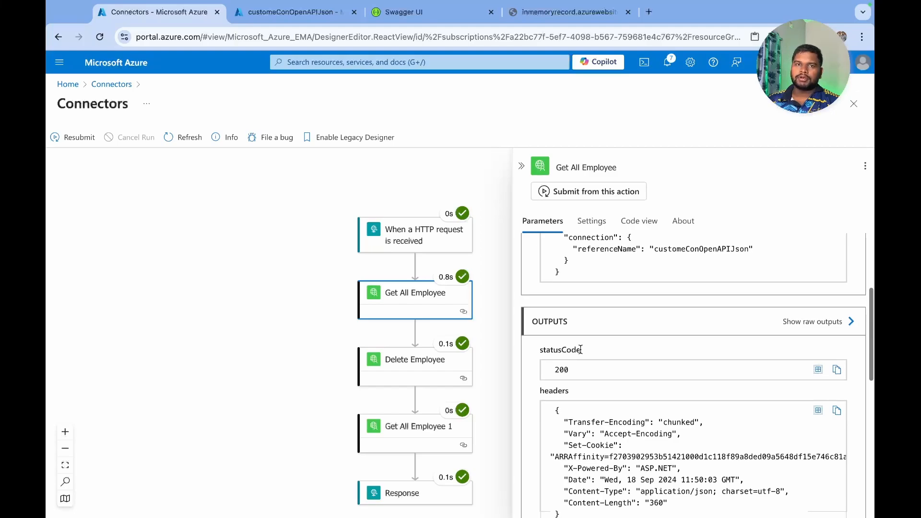